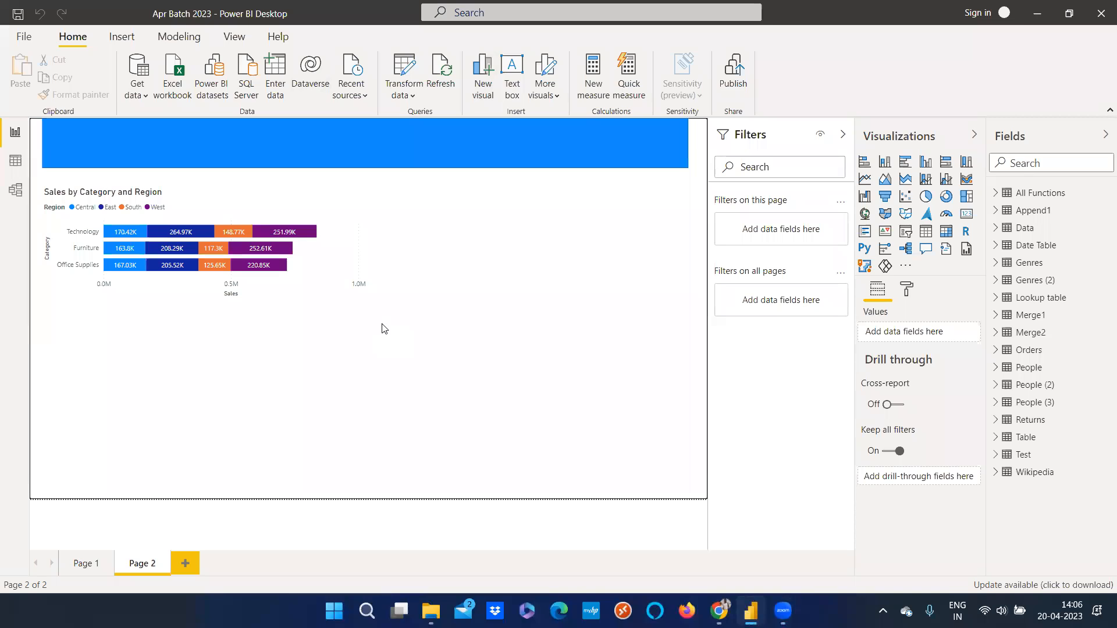
mouse_move(342, 199)
left_click(482, 118)
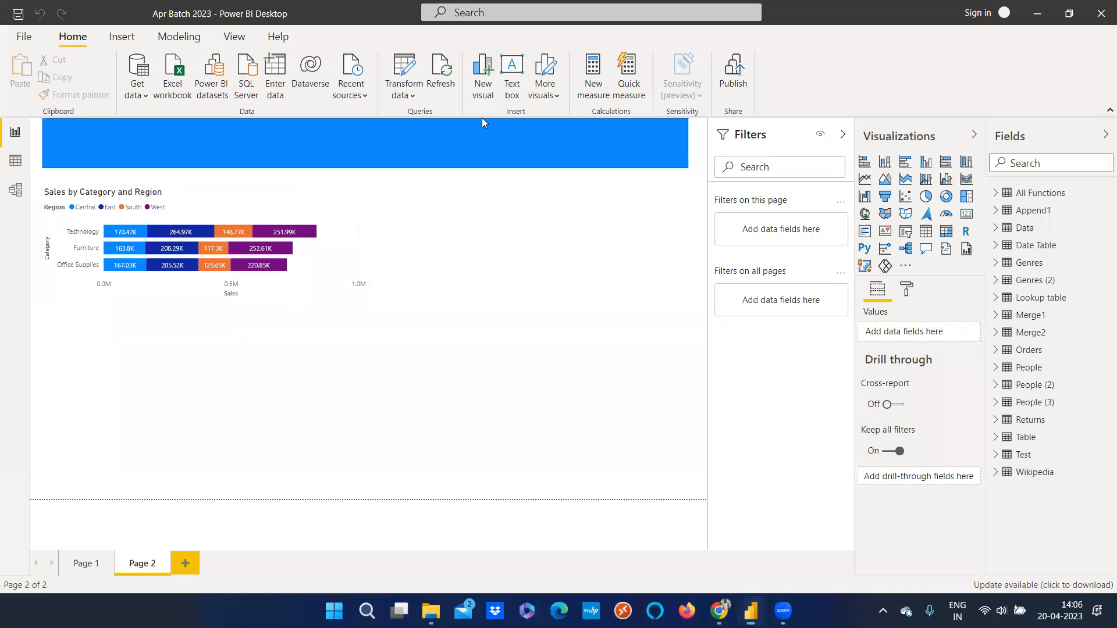
left_click(521, 189)
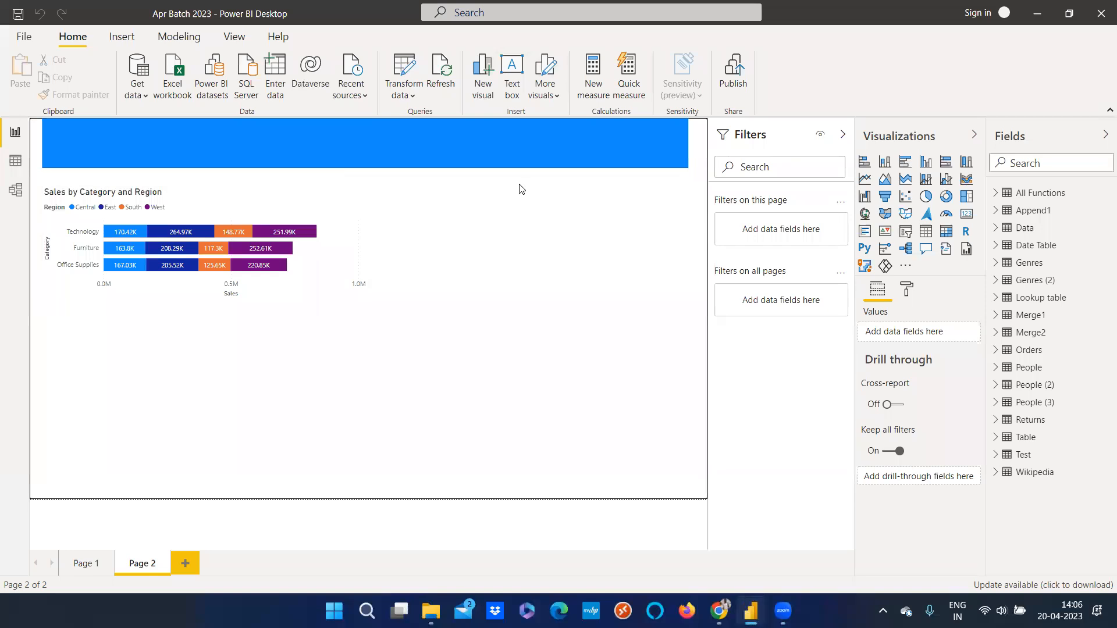
left_click(381, 268)
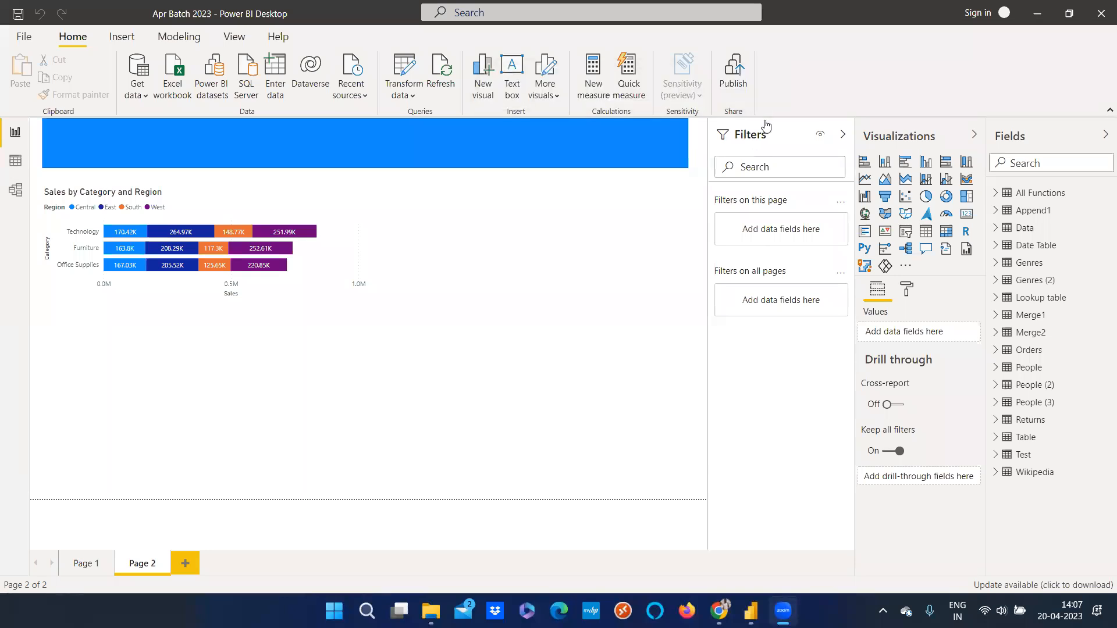
left_click(303, 288)
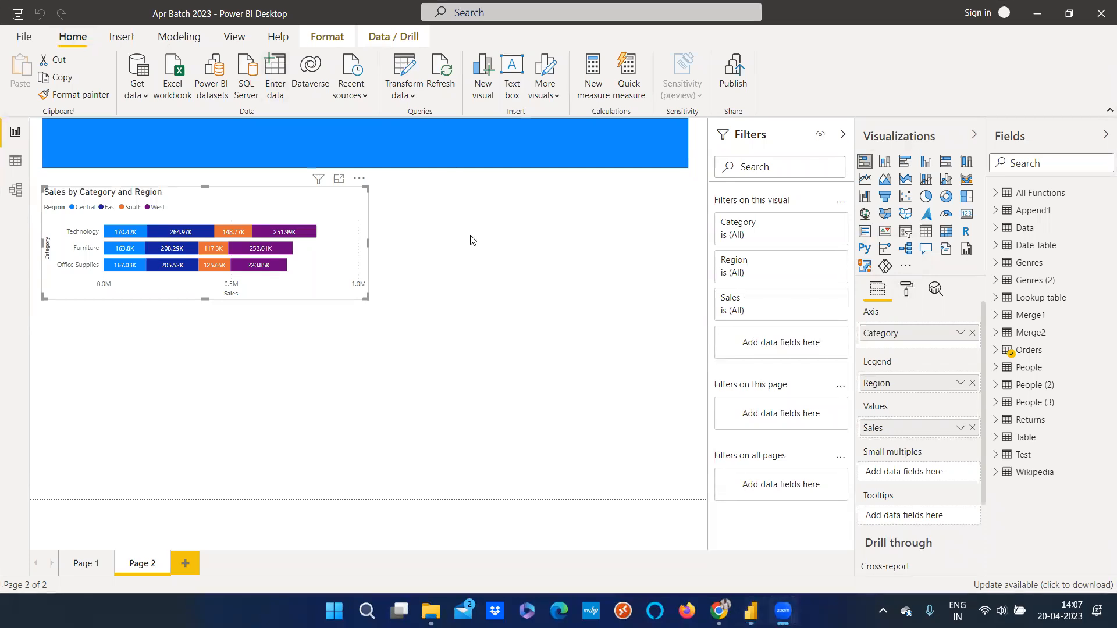
Open the About information for Power BI Desktop to check the installed version, then close it
left_click(270, 43)
left_click(28, 74)
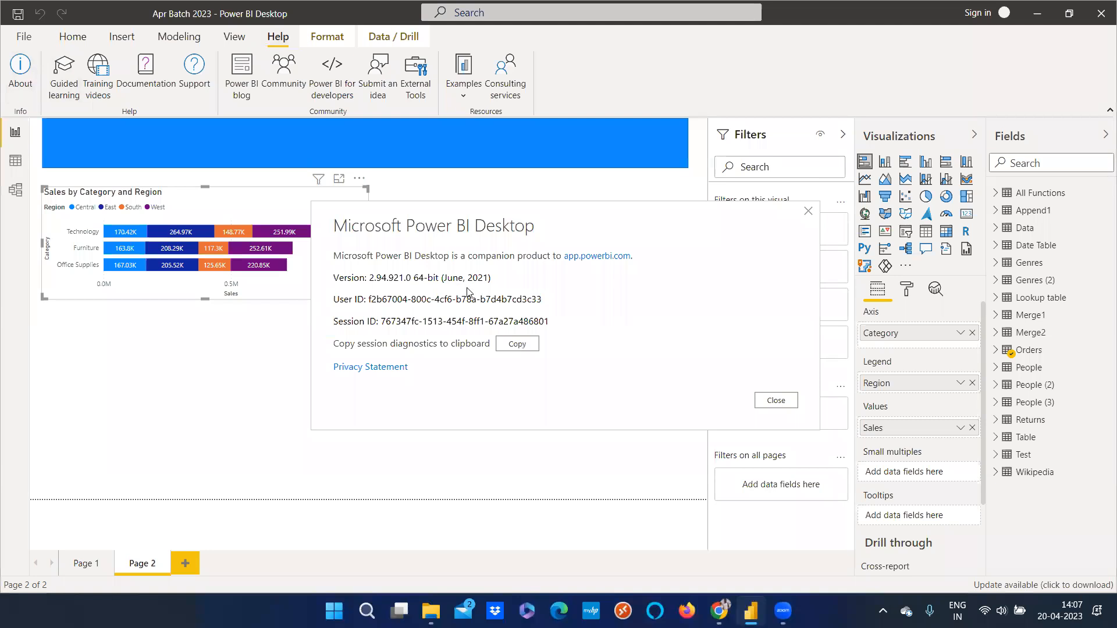
left_click(776, 400)
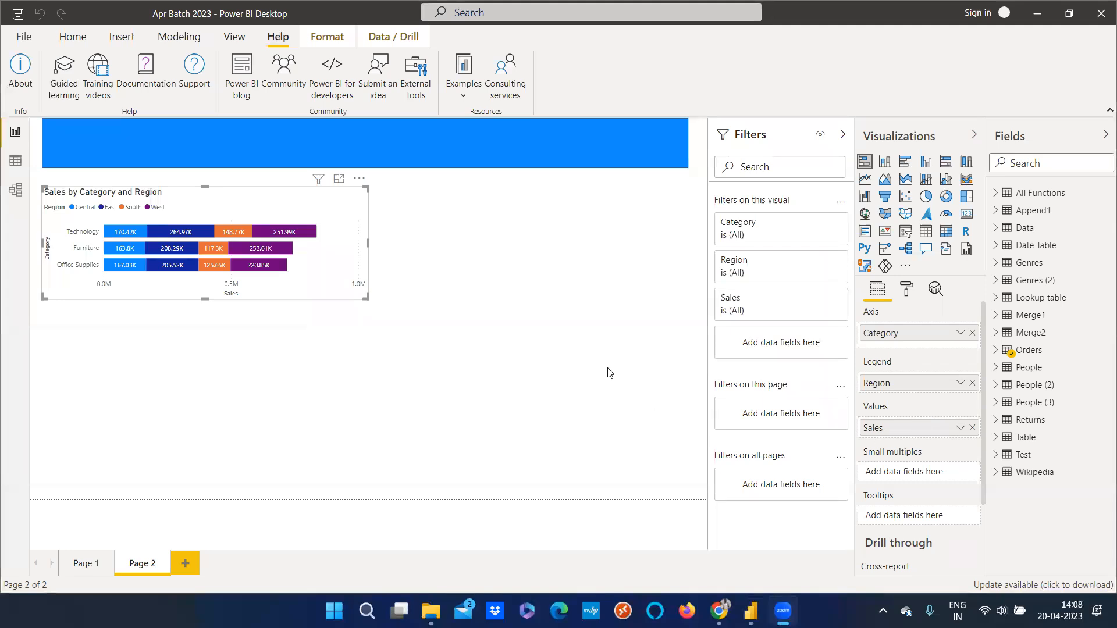
Move the Sales by Category and Region bar chart slightly right and down on the page
left_click_drag(340, 202, 369, 207)
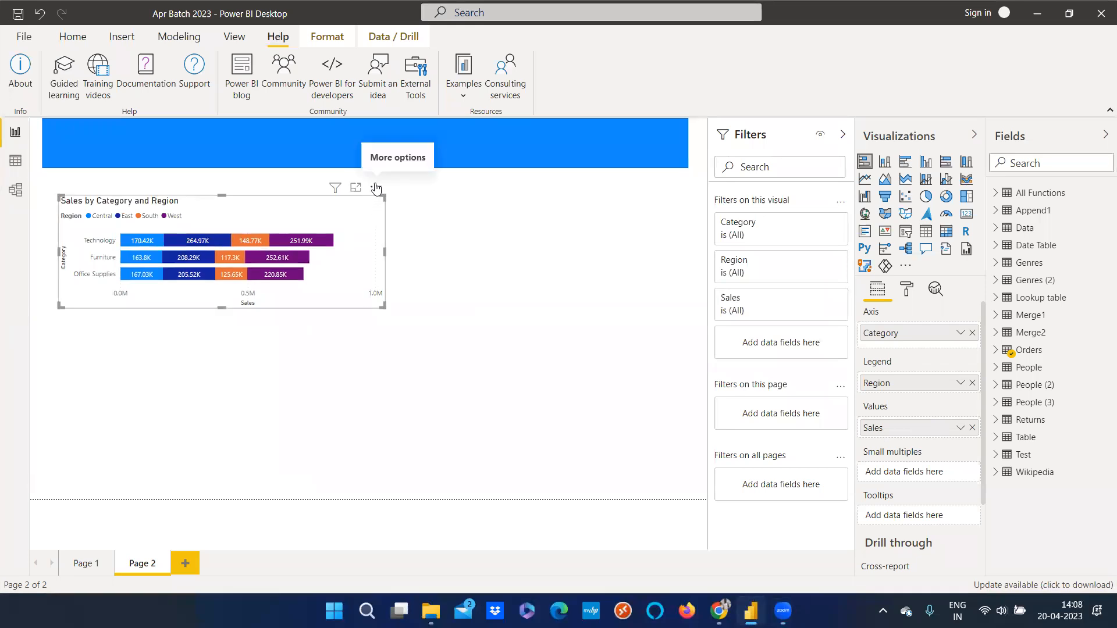
left_click(376, 188)
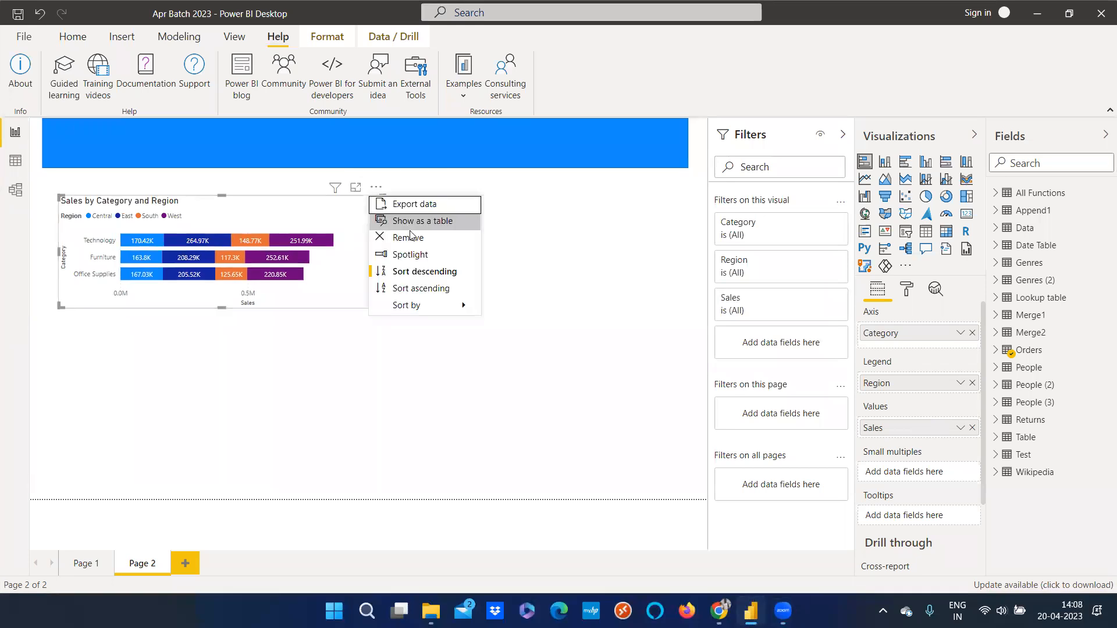
key("Escape")
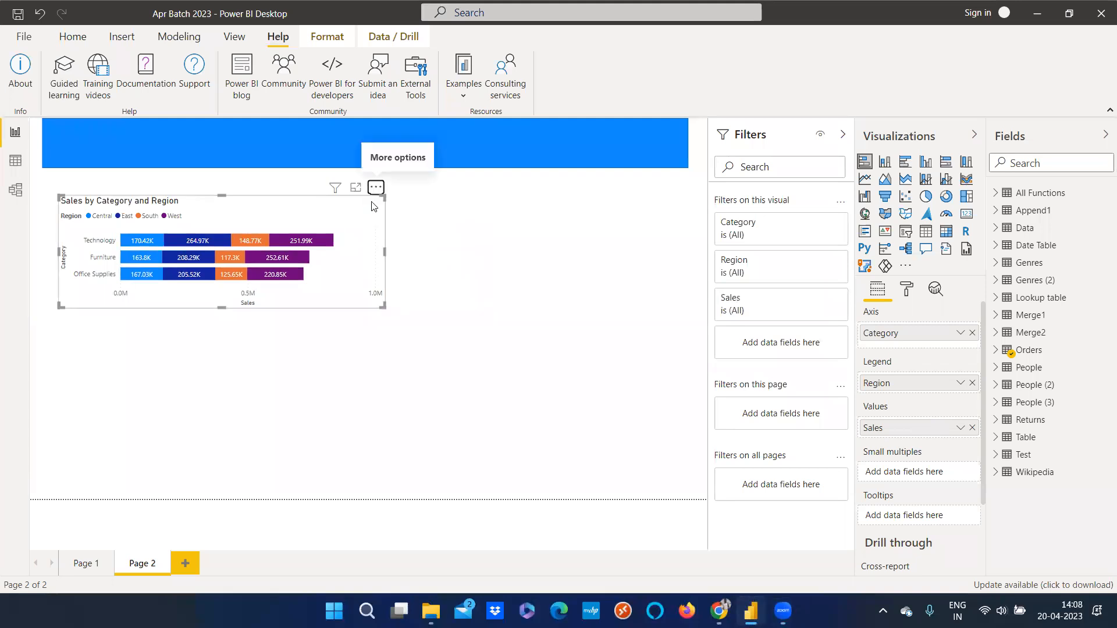
Resize the bar chart narrower by dragging its corner to about two thirds of its width
left_click(420, 213)
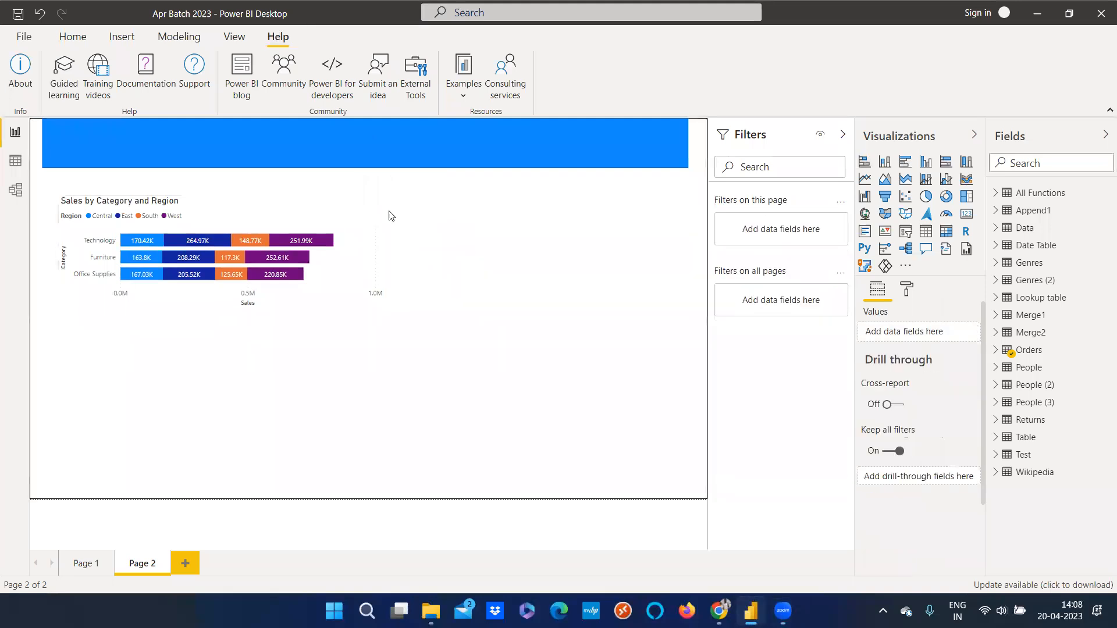
left_click(381, 227)
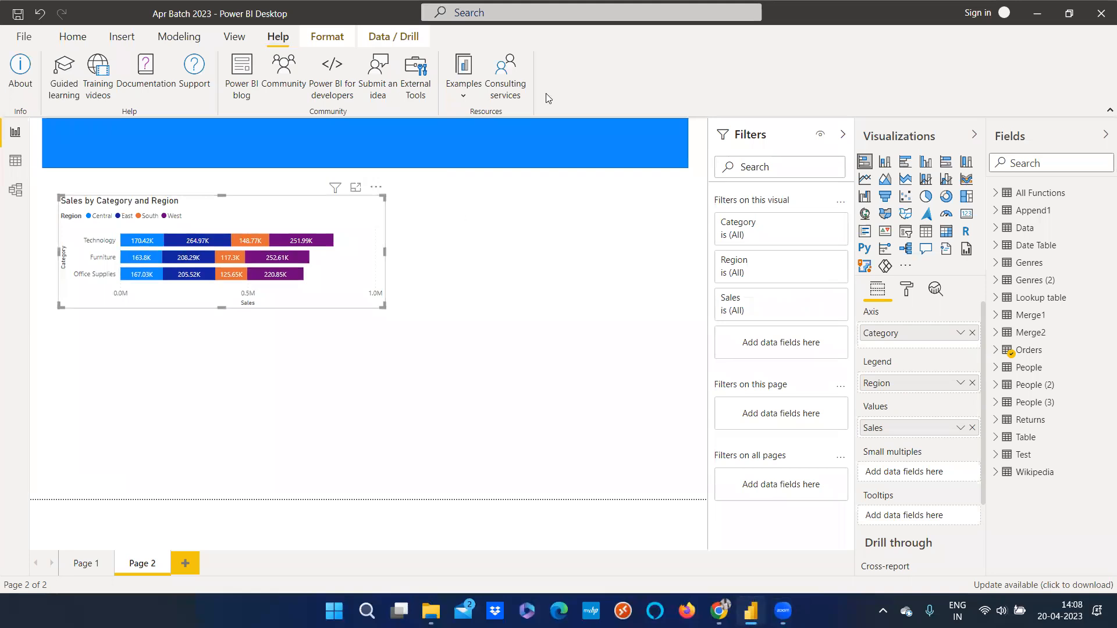
left_click(571, 301)
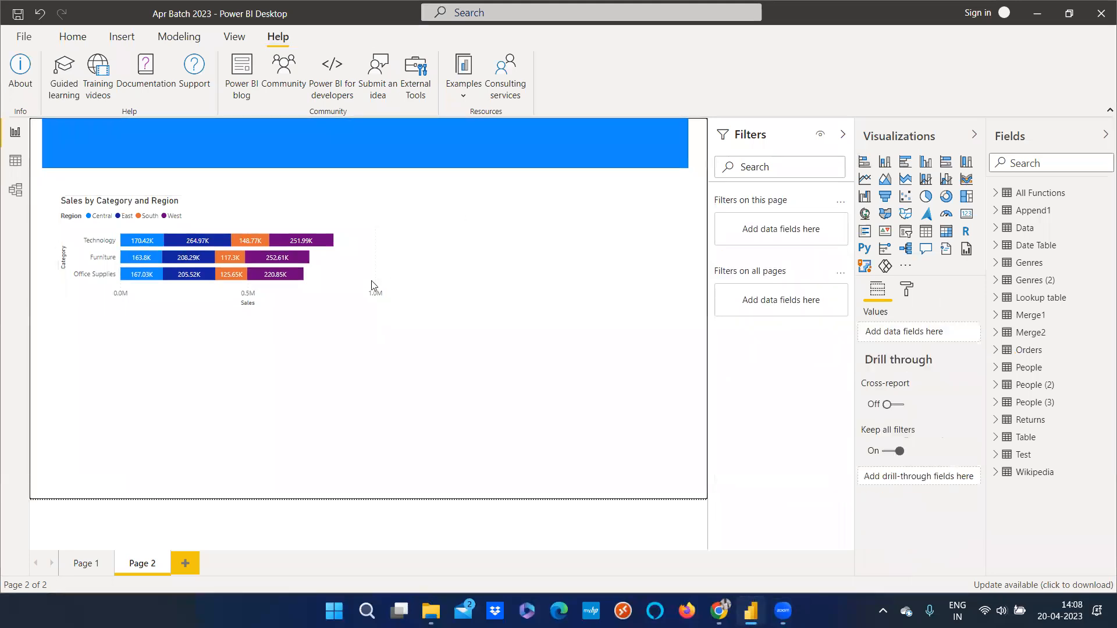
left_click_drag(384, 307, 269, 307)
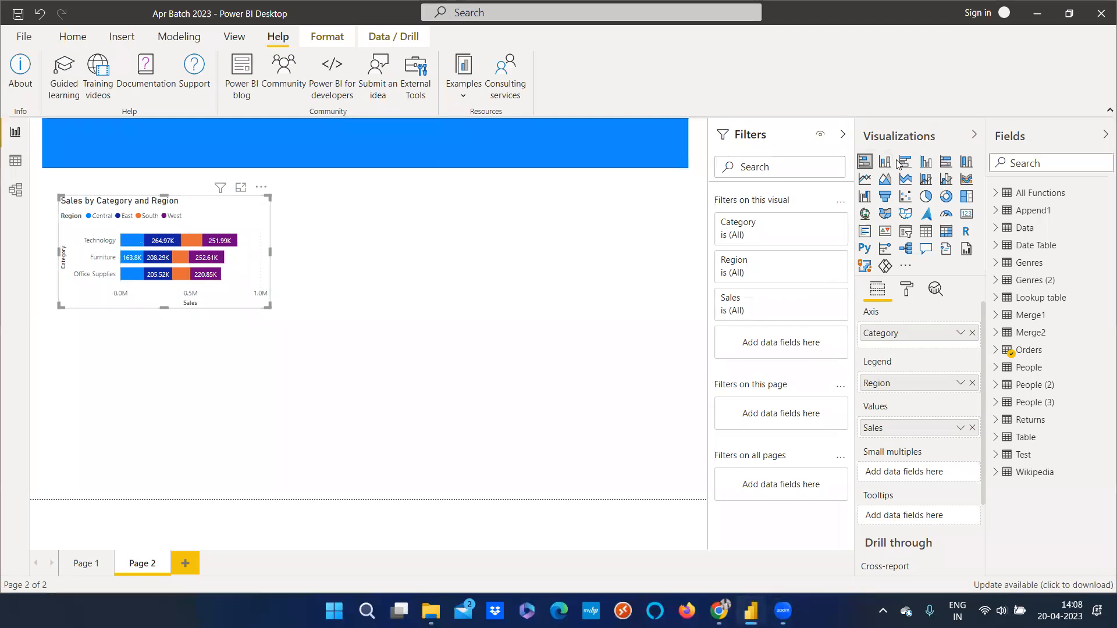
Try switching the chart to a stacked column chart and enlarging it, then undo those changes
left_click(886, 163)
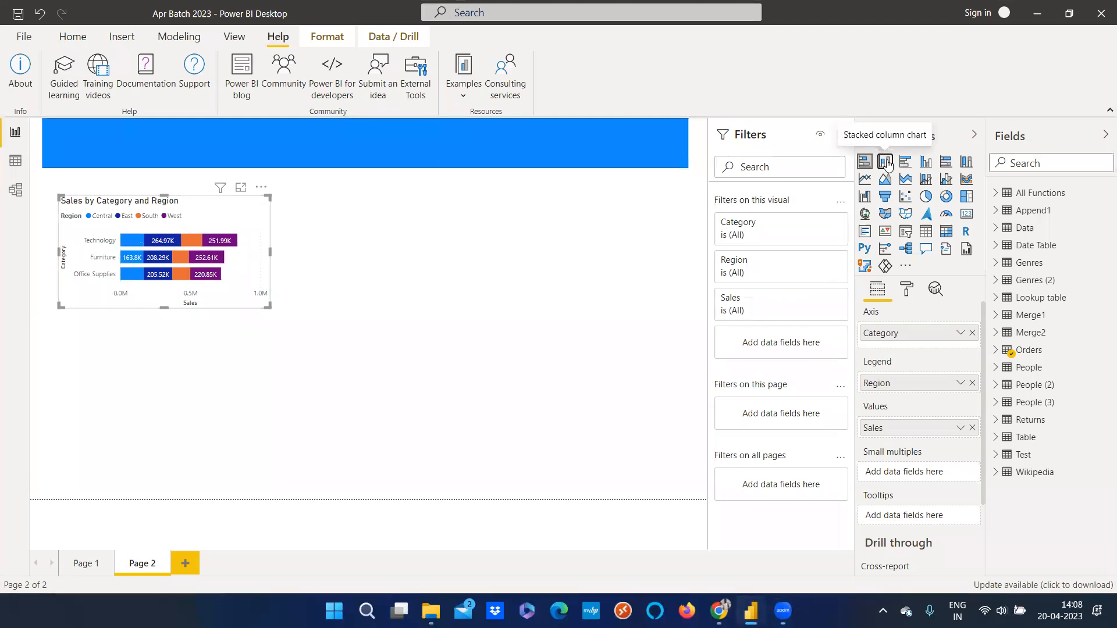
left_click_drag(165, 308, 156, 379)
mouse_move(268, 344)
left_mouse_down()
mouse_move(250, 337)
mouse_move(270, 341)
left_mouse_up()
key("ctrl+z")
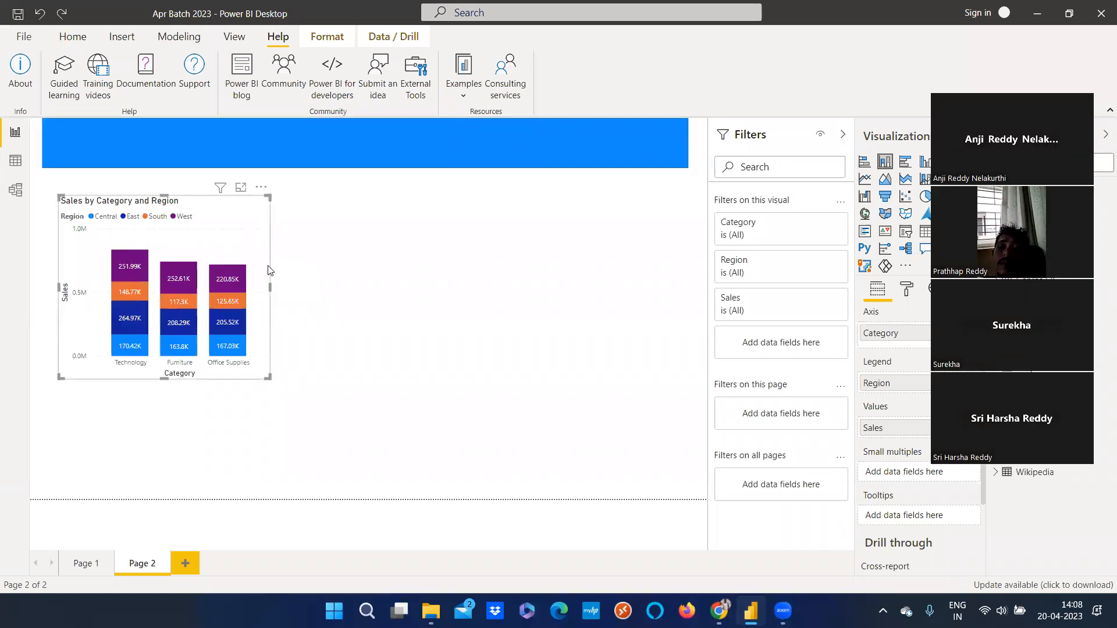
key("ctrl+z")
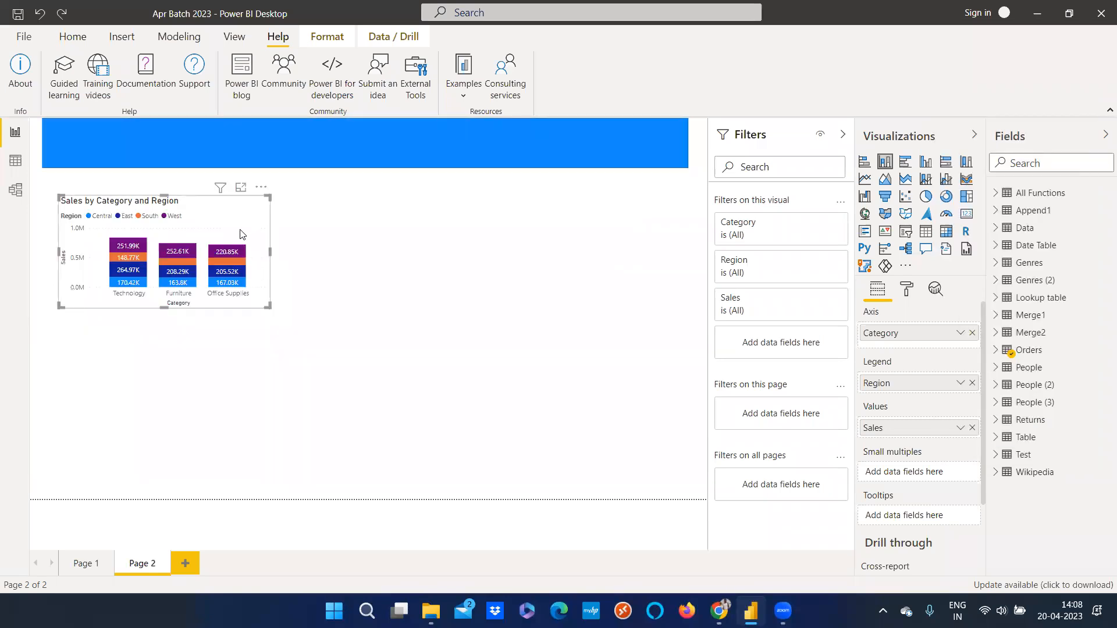
left_click(41, 19)
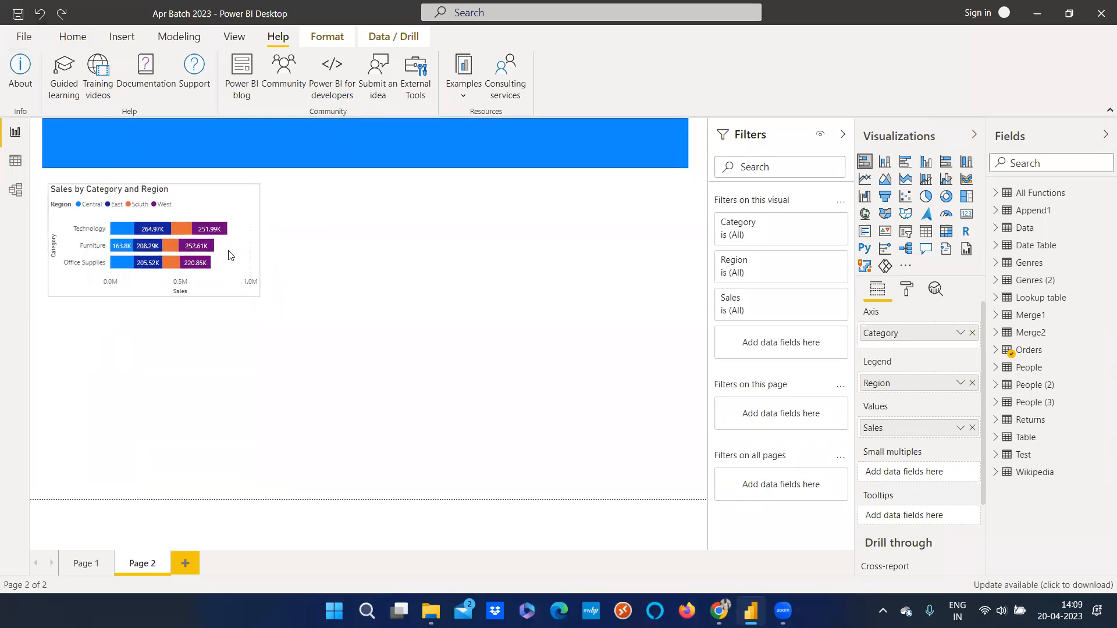
Paste a stacked column chart copy of the sales chart and position it below the original bar chart
left_click(231, 255)
left_click(262, 369)
key("ctrl+v")
left_click_drag(231, 254, 234, 410)
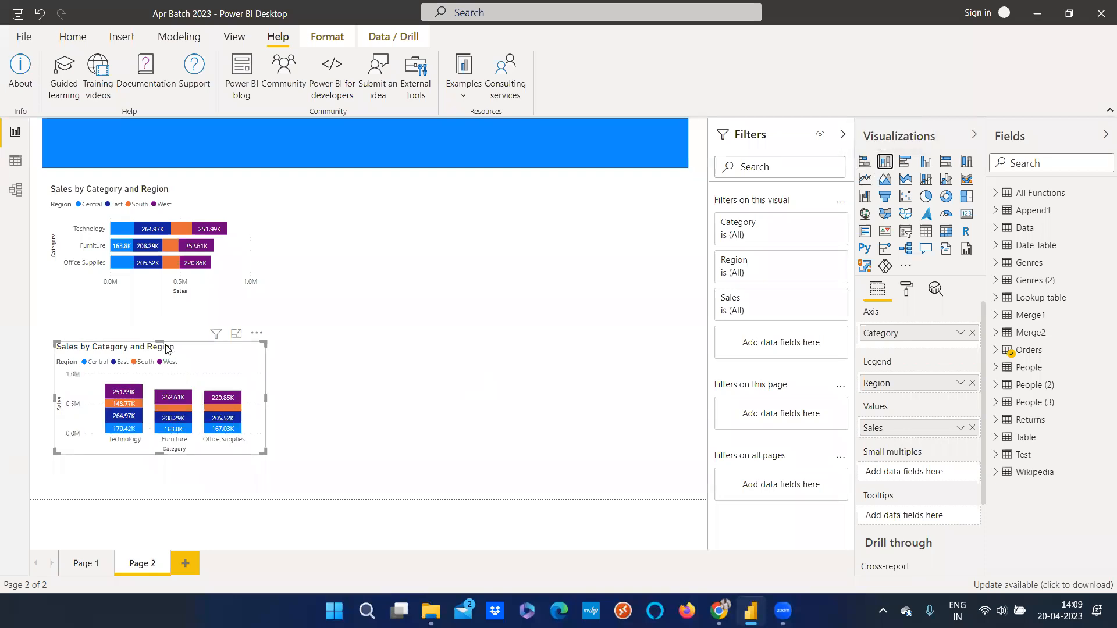
left_click_drag(164, 340, 164, 319)
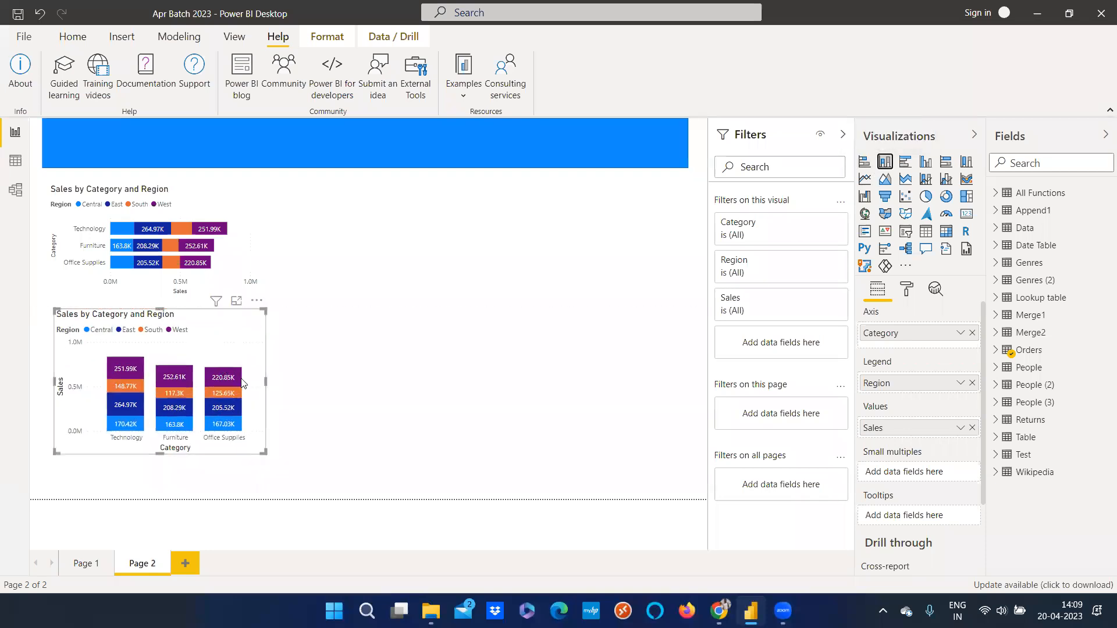
left_click_drag(249, 387, 245, 404)
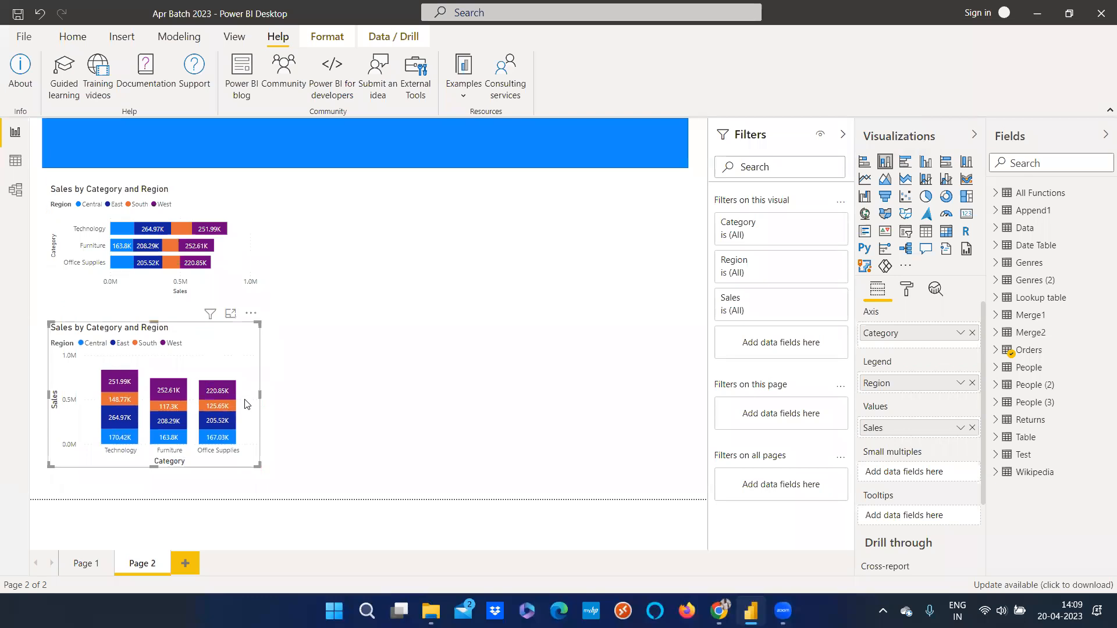
Open the column chart's General format settings and set its X Position to 38
mouse_move(174, 266)
left_click(59, 239)
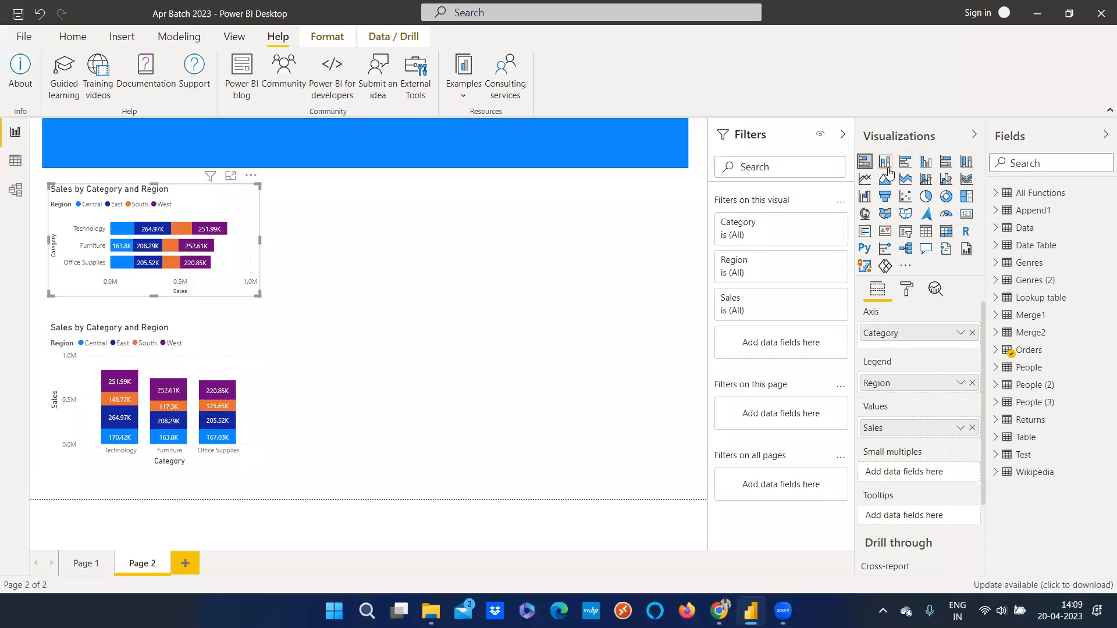
left_click(254, 418)
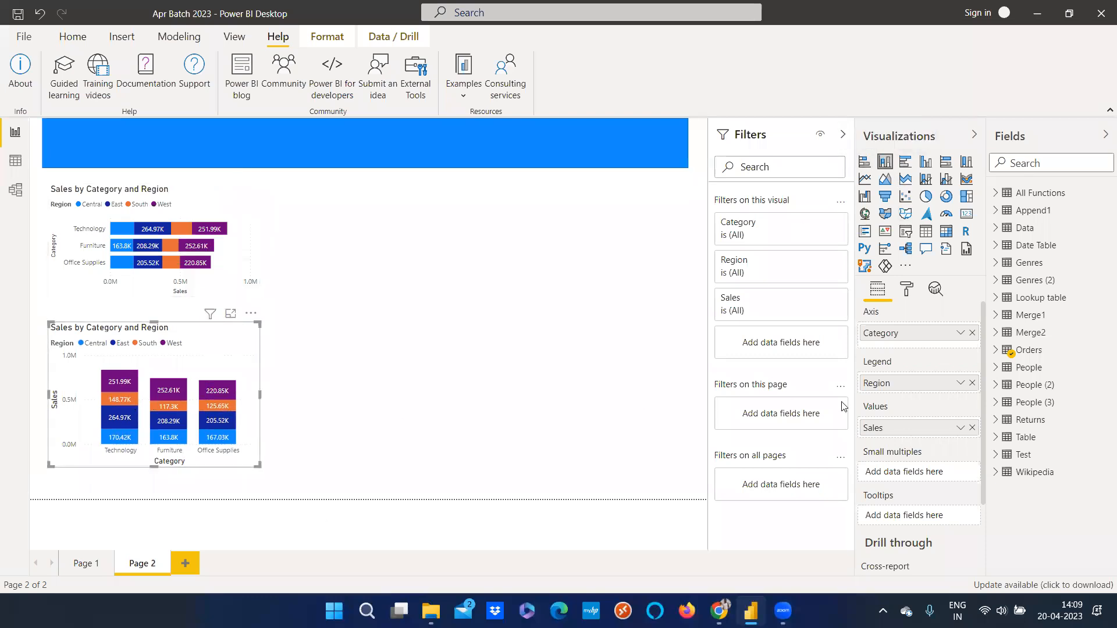
left_click(909, 294)
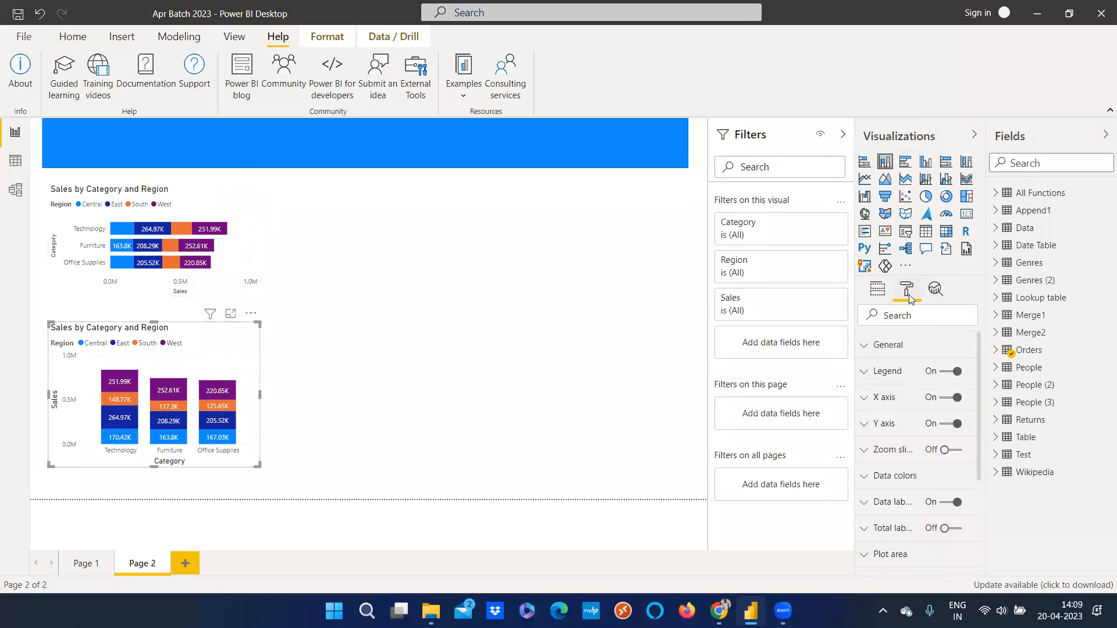
left_click(869, 353)
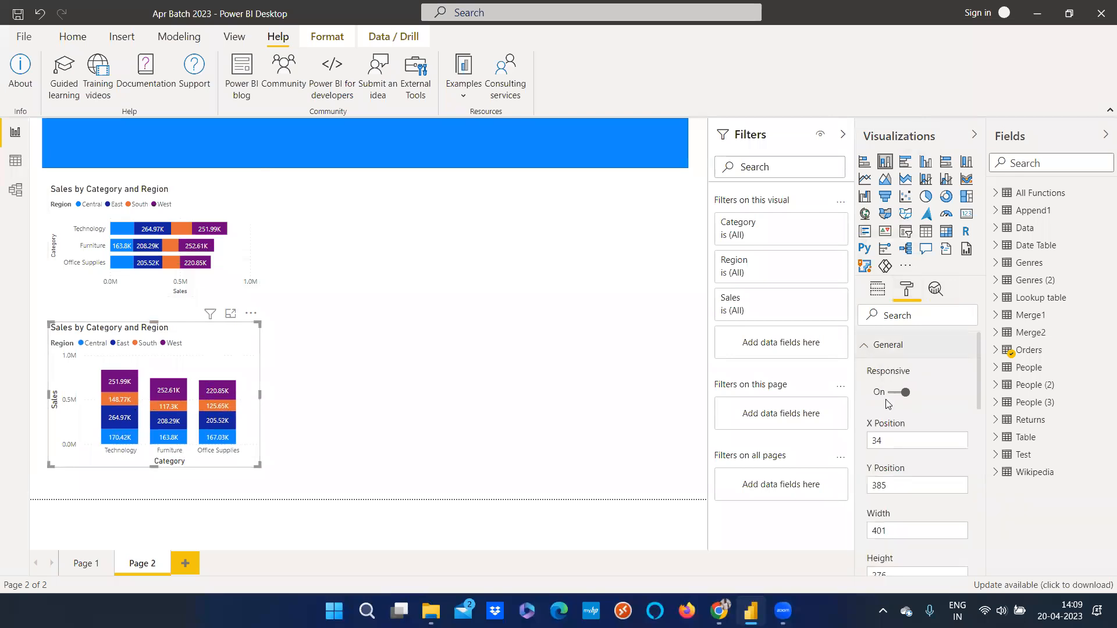
scroll(868, 363, "down", 2)
left_click(871, 366)
double_click(871, 366)
type("39")
key("BackSpace")
type("9")
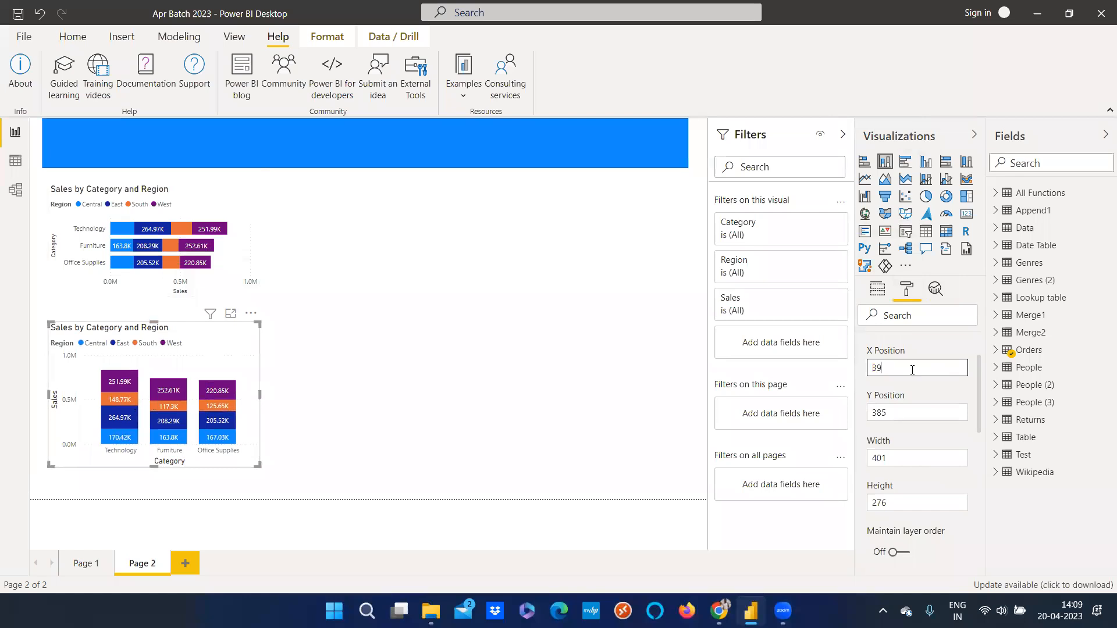
key("BackSpace")
type("8")
Set the column chart's Y Position to 394
left_click(897, 416)
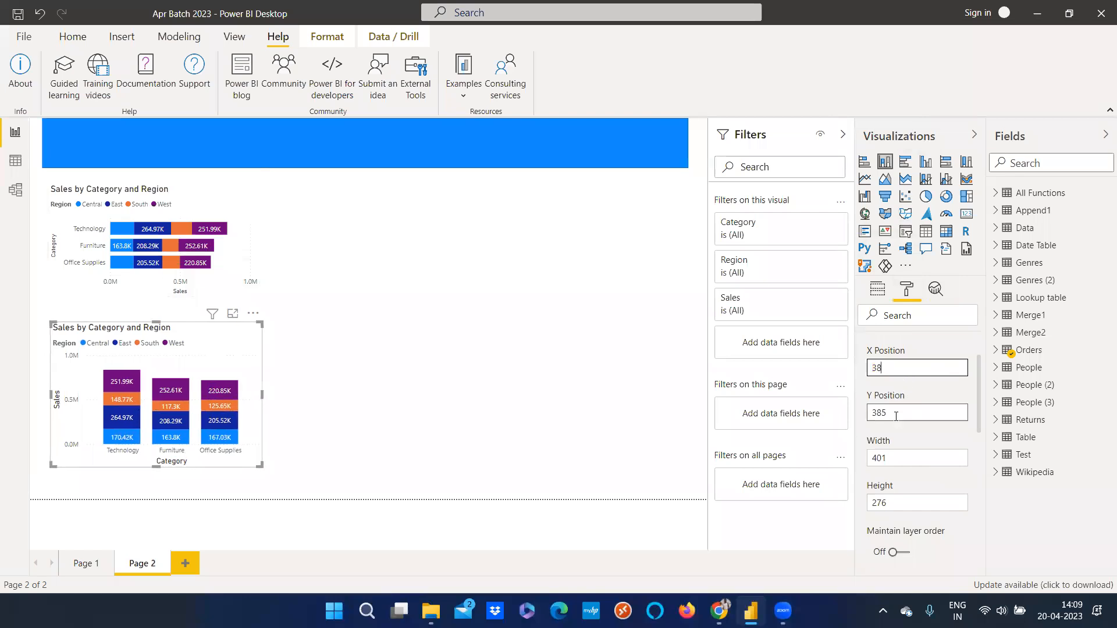
left_click(896, 416)
key("BackSpace")
type("4")
key("BackSpace")
key("BackSpace")
type("90")
key("BackSpace")
type("4")
Set the column chart's width to 359 and height to 270
left_click(892, 460)
key("Down")
key("Down")
key("Down")
key("Down")
key("Down")
key("Down")
key("Down")
key("Down")
key("Down")
key("Down")
key("Down")
key("Down")
key("Down")
key("Down")
key("Down")
key("Down")
key("Down")
key("Down")
key("Down")
key("Down")
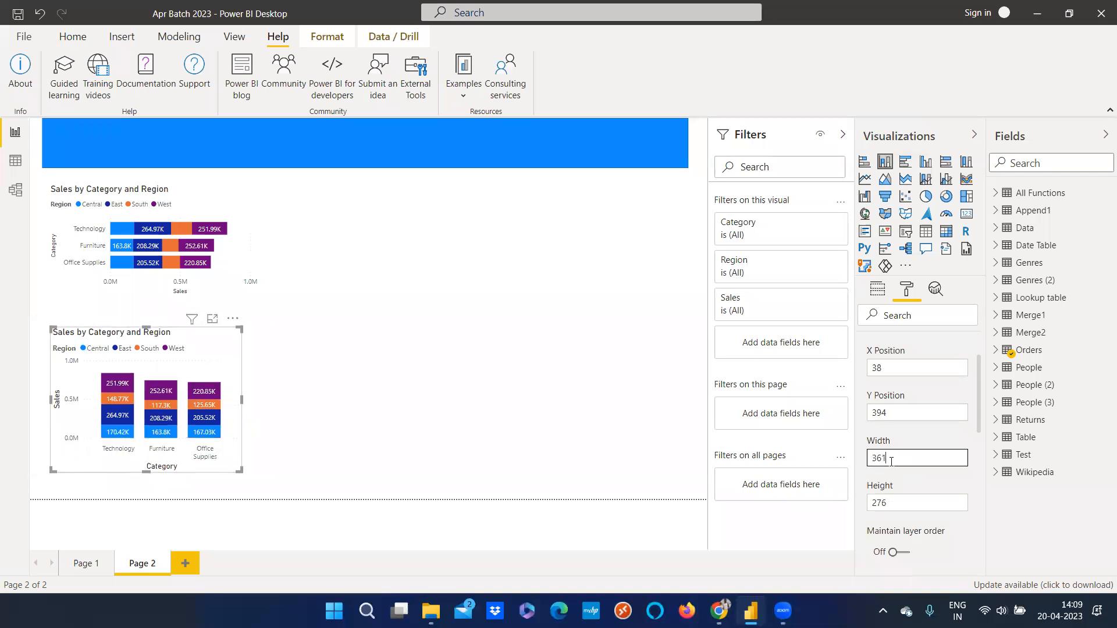
key("Down")
key("Down")
key("Down")
key("Down")
key("Down")
key("Down")
key("Down")
key("Down")
left_click(900, 495)
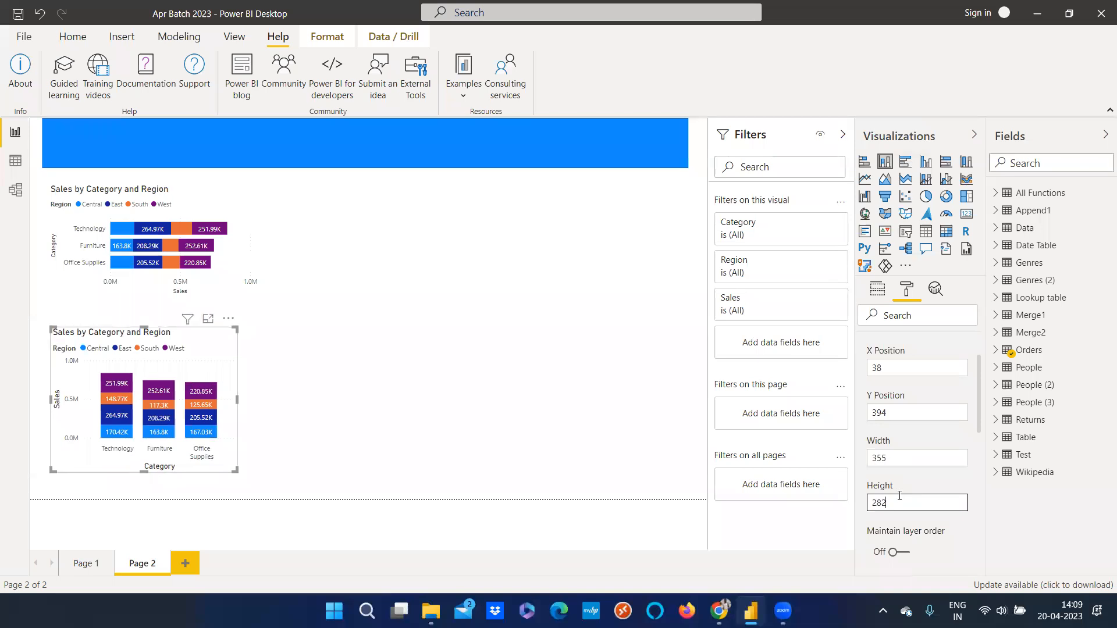
key("Return")
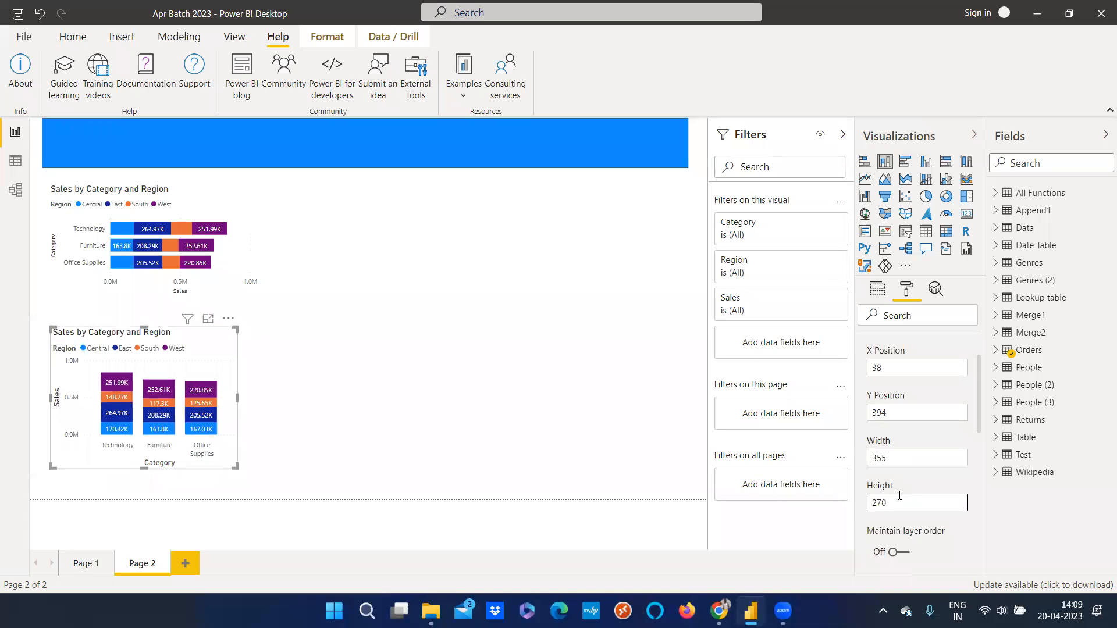
key("Return")
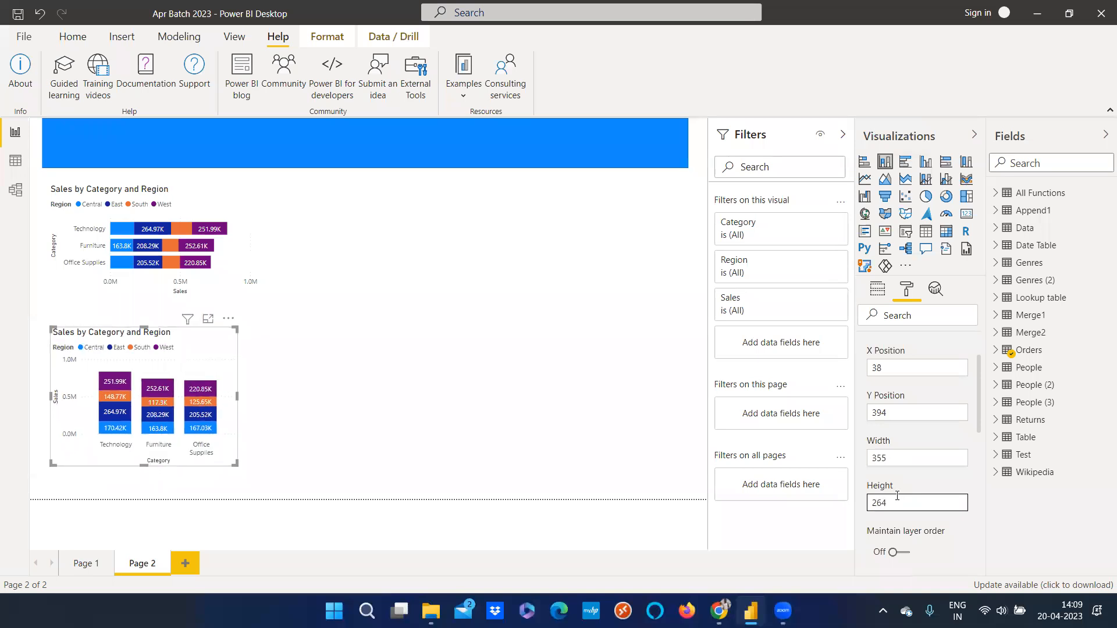
scroll(898, 496, "up", 3)
scroll(903, 453, "up", 2)
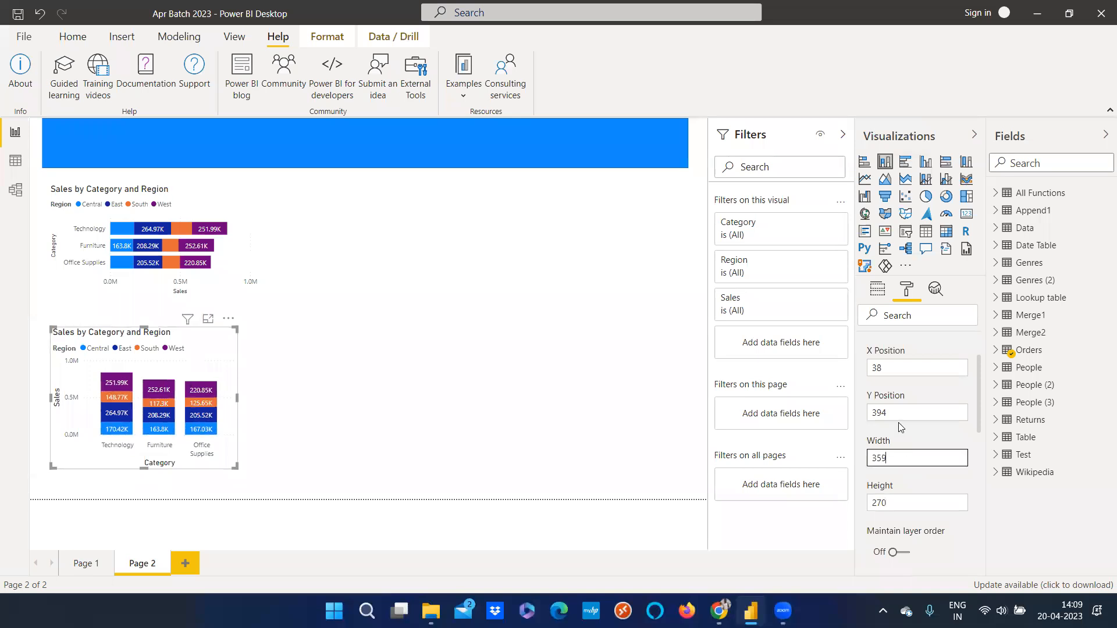
scroll(901, 431, "up", 1)
scroll(902, 449, "down", 4)
scroll(906, 479, "up", 3)
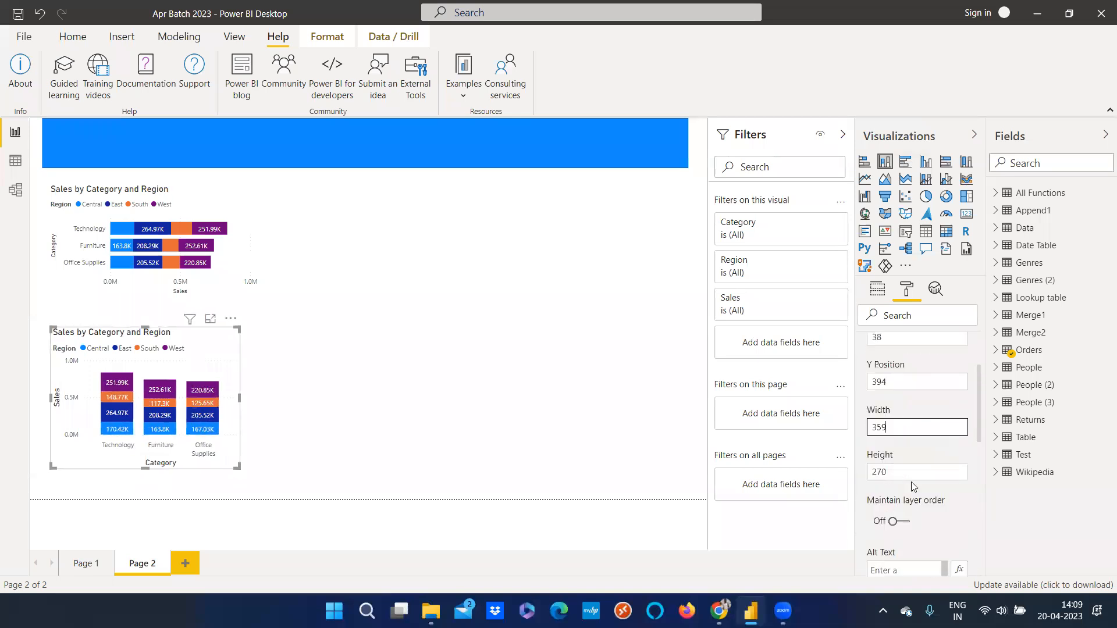
scroll(912, 488, "up", 1)
Toggle the chart's Maintain layer order setting on and back off
left_click(907, 555)
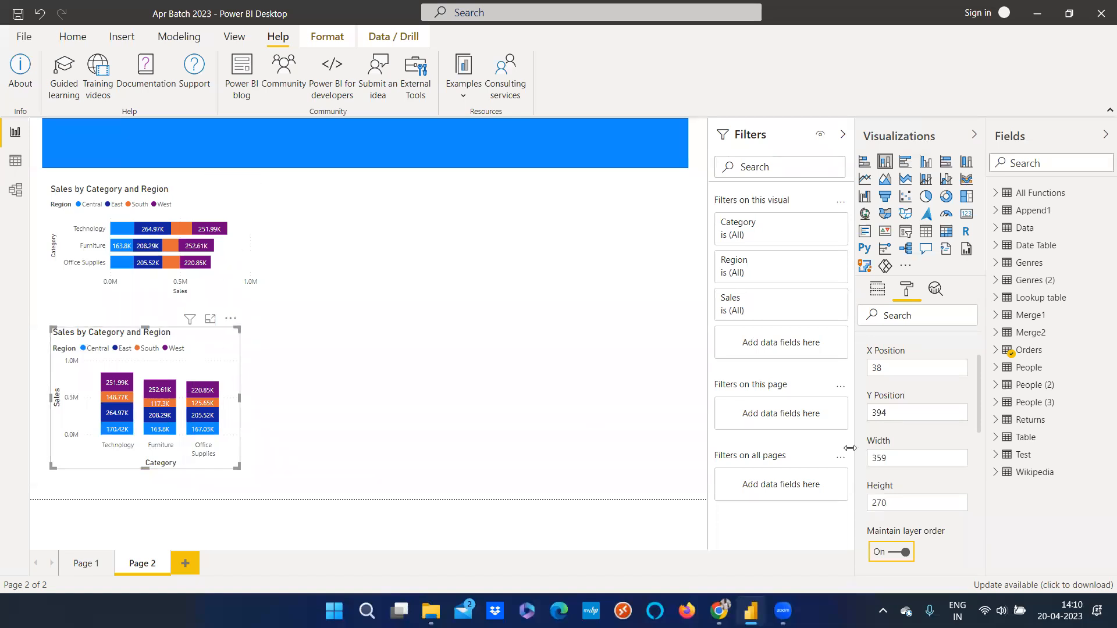
left_click(896, 553)
Open the stacked column chart's Legend format settings and widen the chart to match the bar chart's width
scroll(925, 406, "up", 1)
left_click(865, 346)
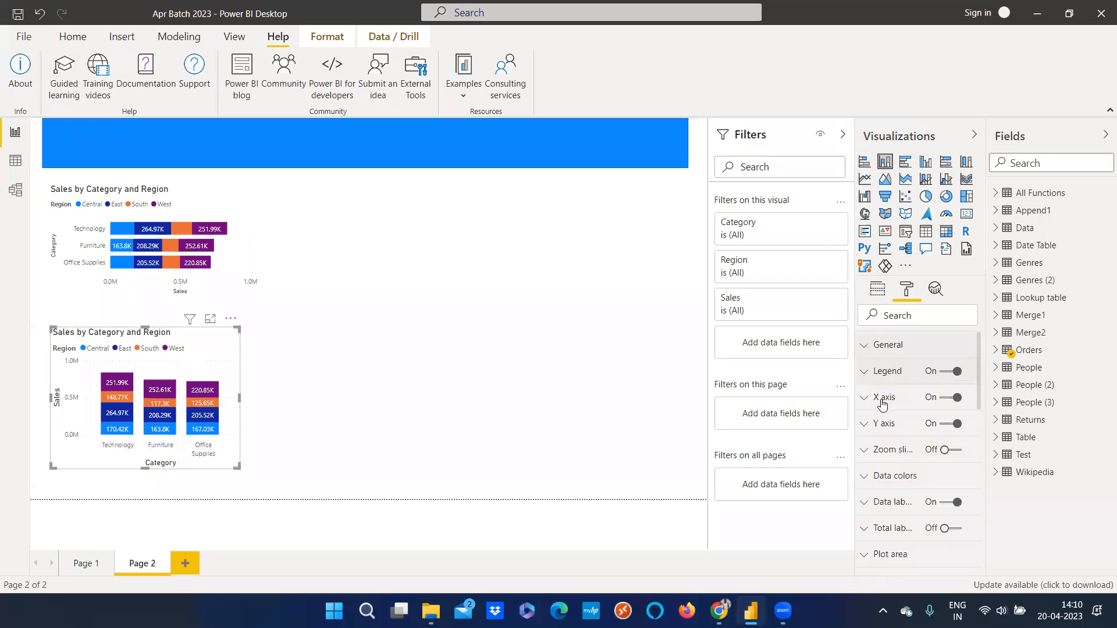
left_click(908, 371)
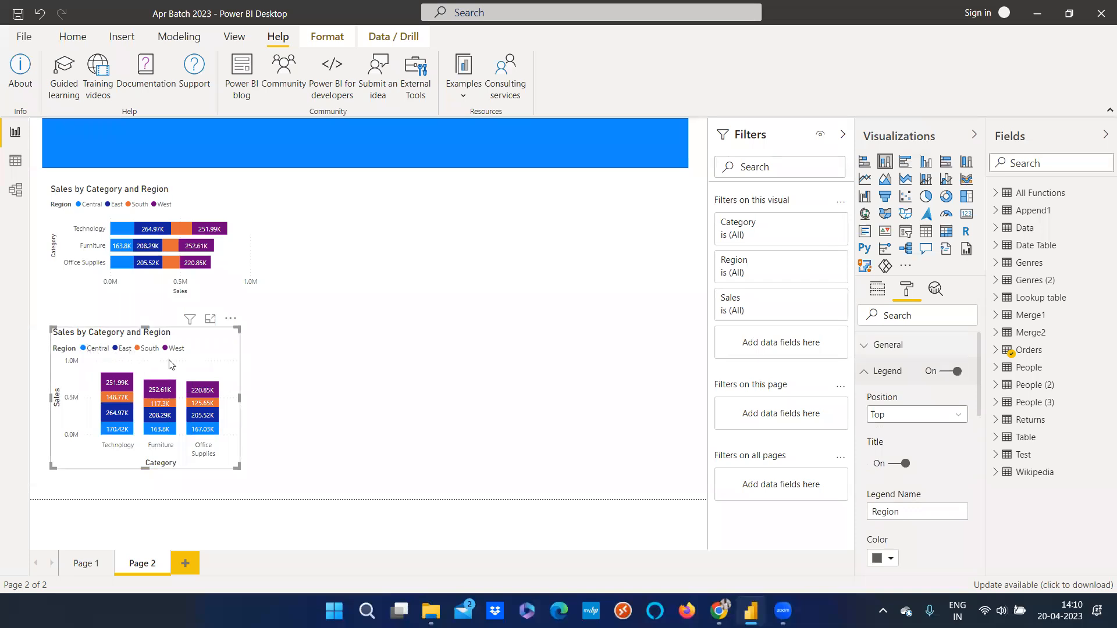
left_click_drag(239, 400, 376, 399)
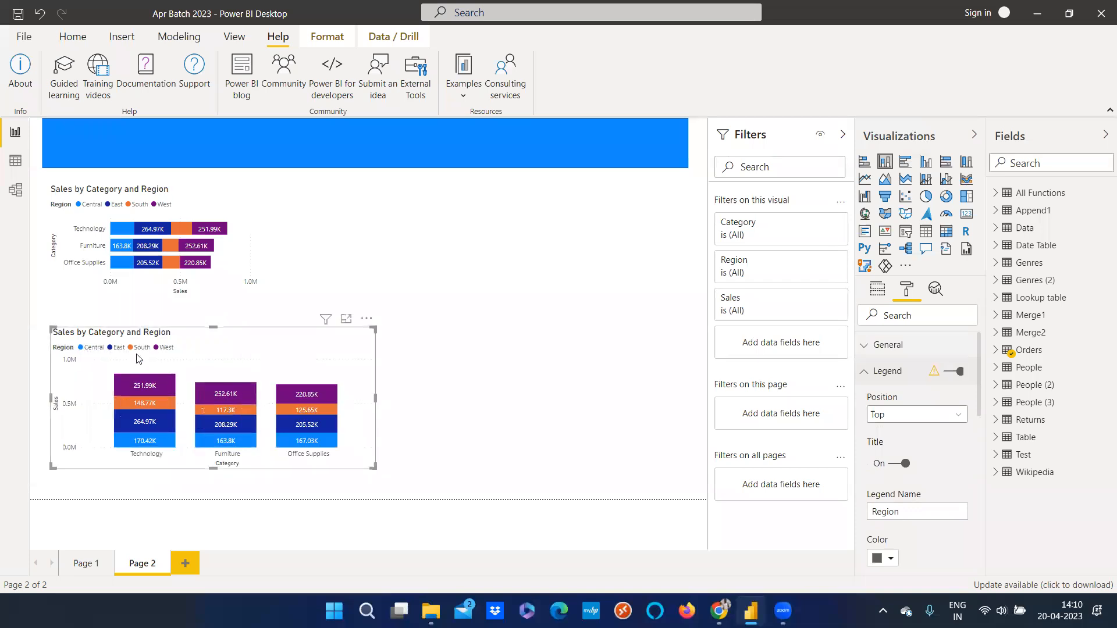
Try several legend positions for the column chart, finally setting the legend position to Left Center
left_click(902, 421)
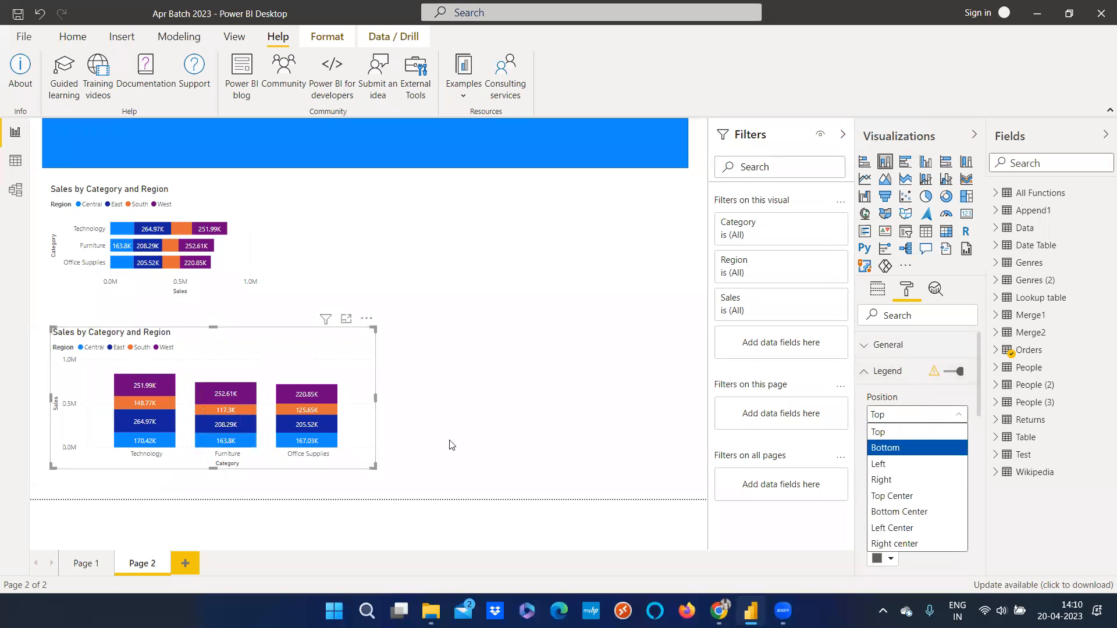
left_click(906, 449)
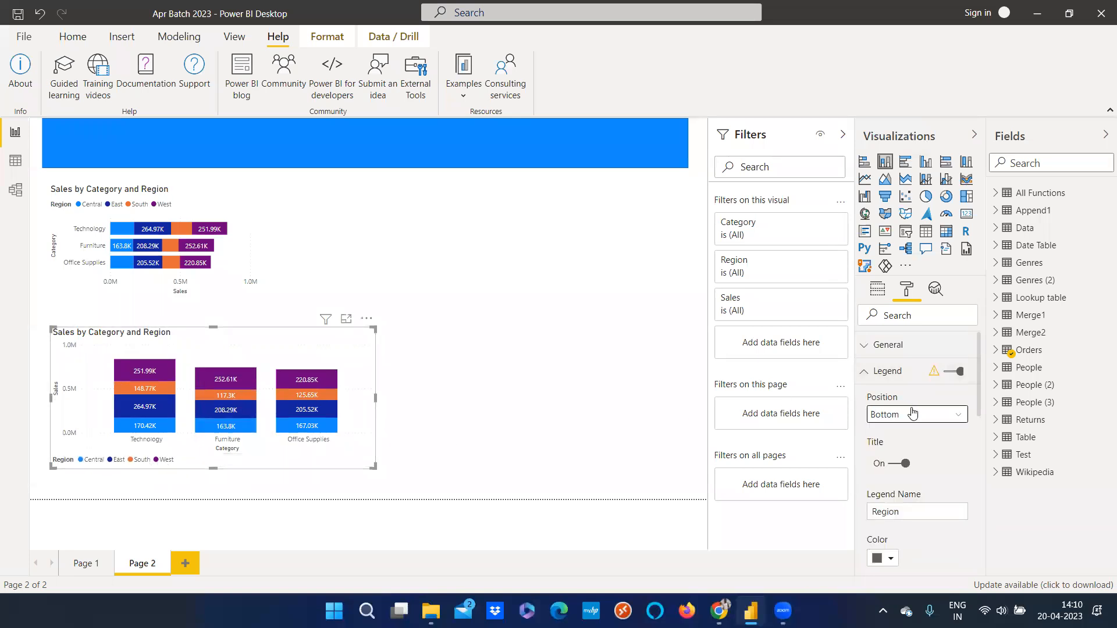
left_click(913, 415)
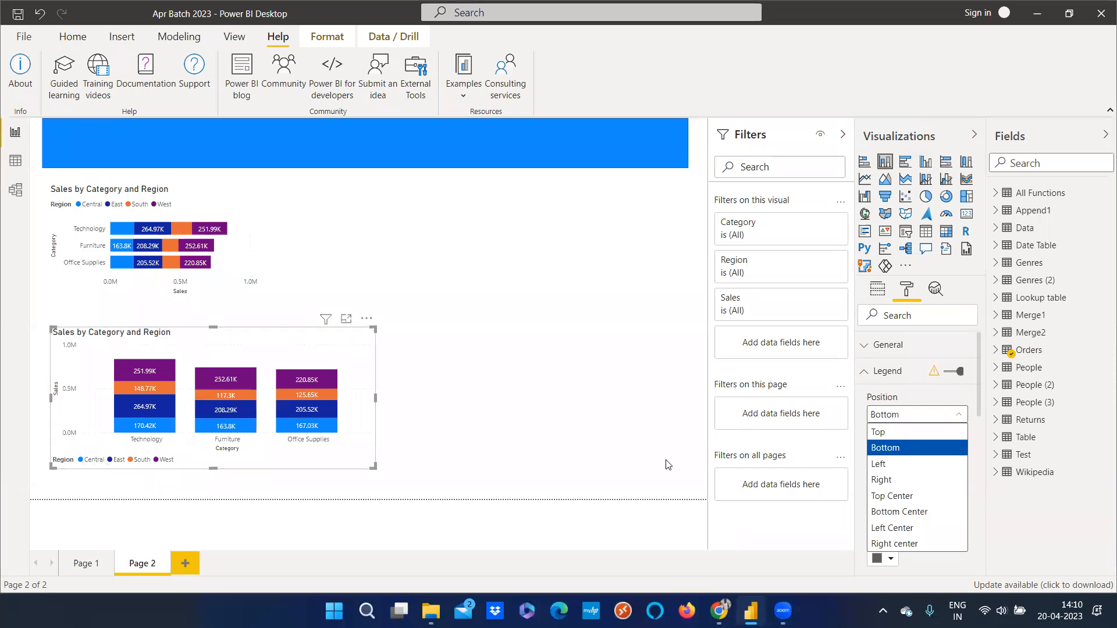
left_click(896, 464)
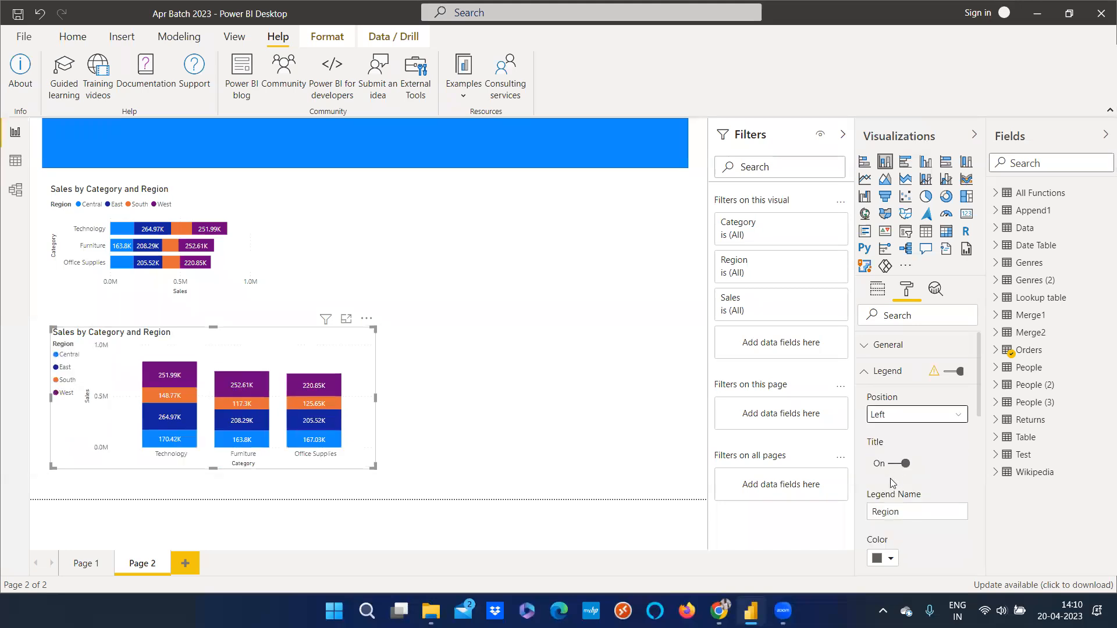
left_click(893, 420)
left_click(913, 499)
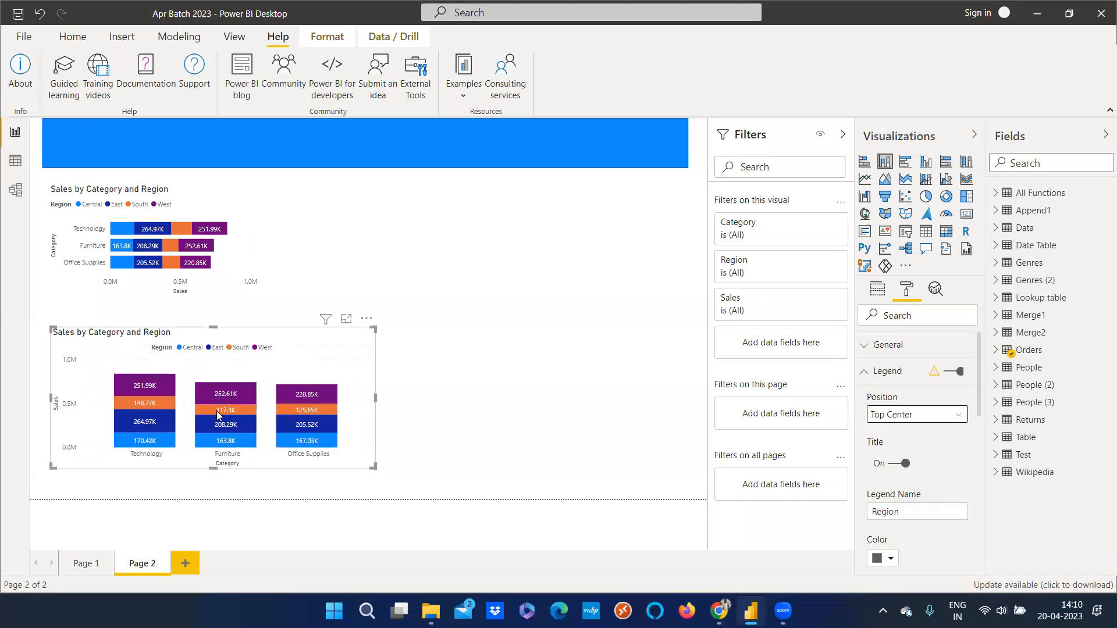
left_click(925, 415)
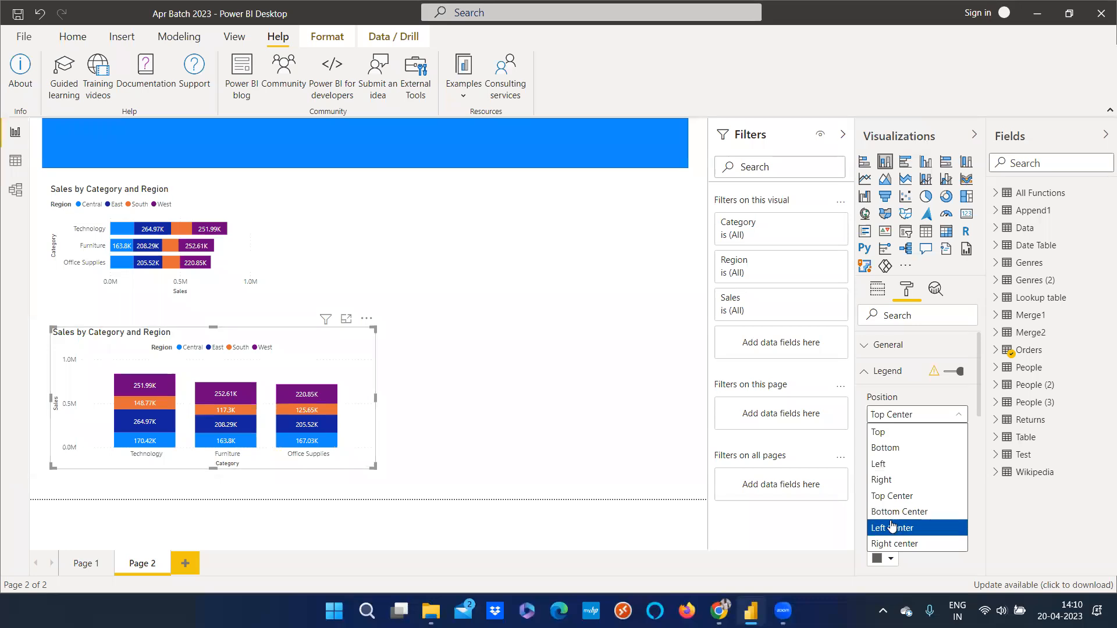
left_click(892, 529)
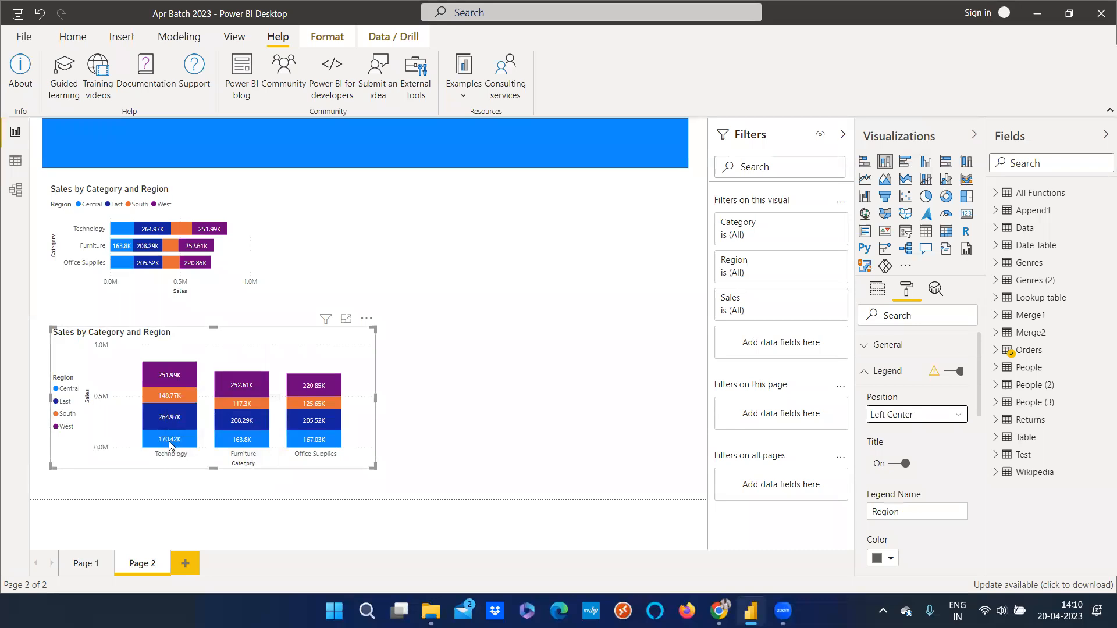
Select each Region legend entry in turn to cross-highlight both charts, then clear the highlight
left_click(58, 394)
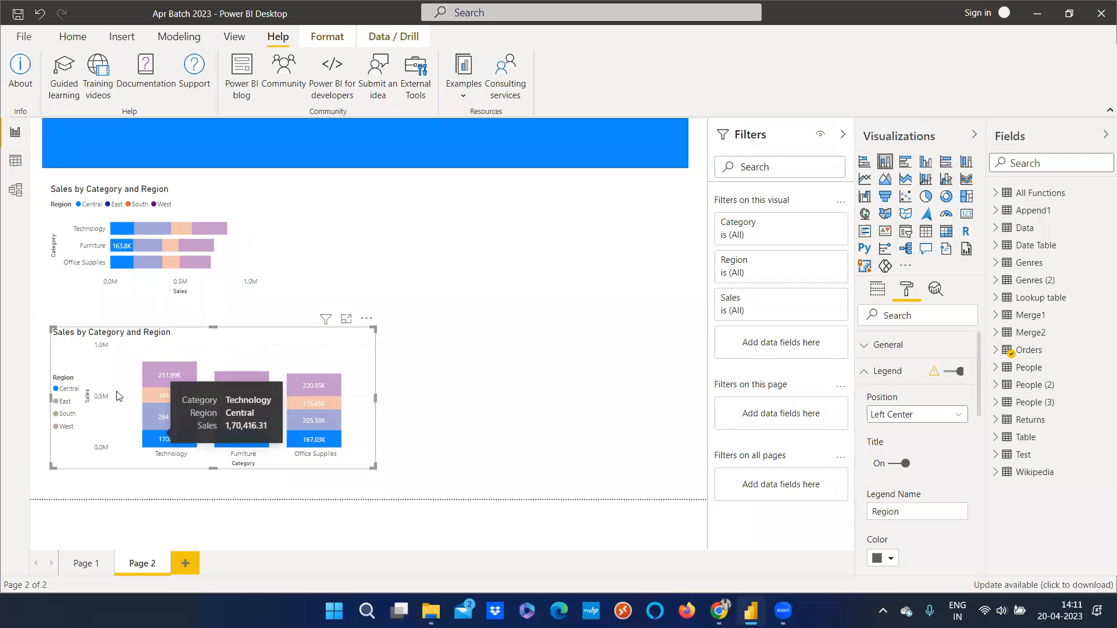
left_click(64, 404)
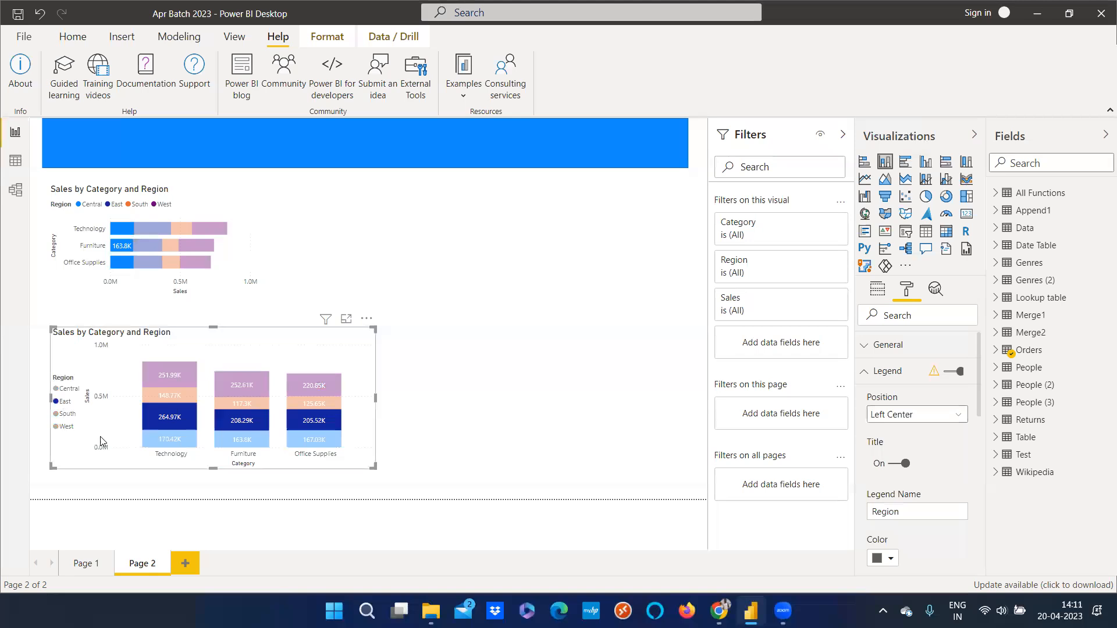
left_click(65, 414)
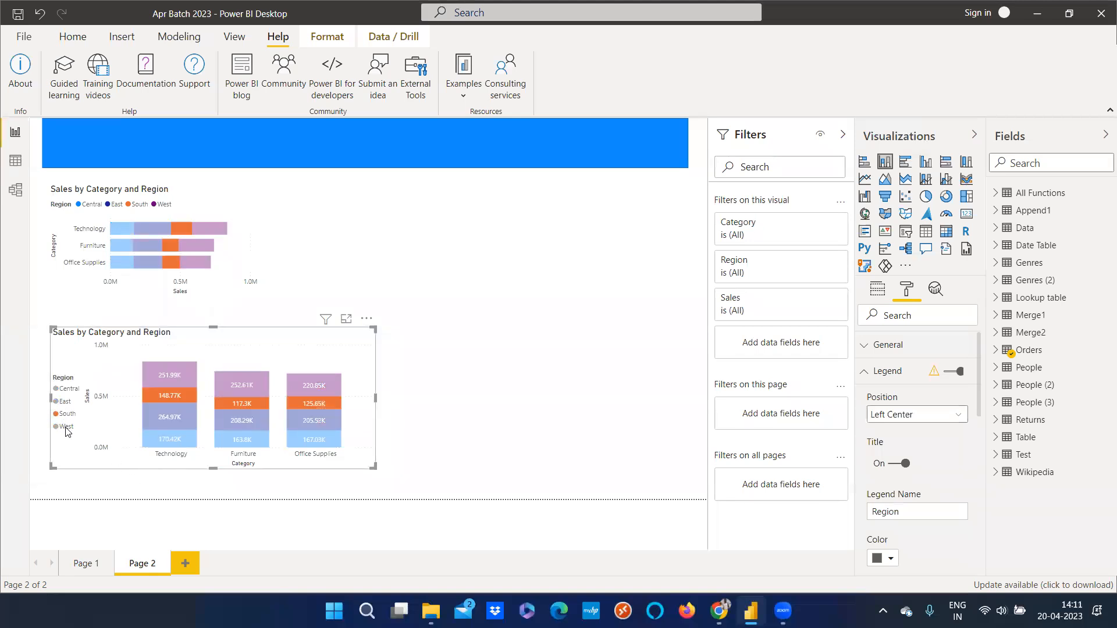
left_click(66, 429)
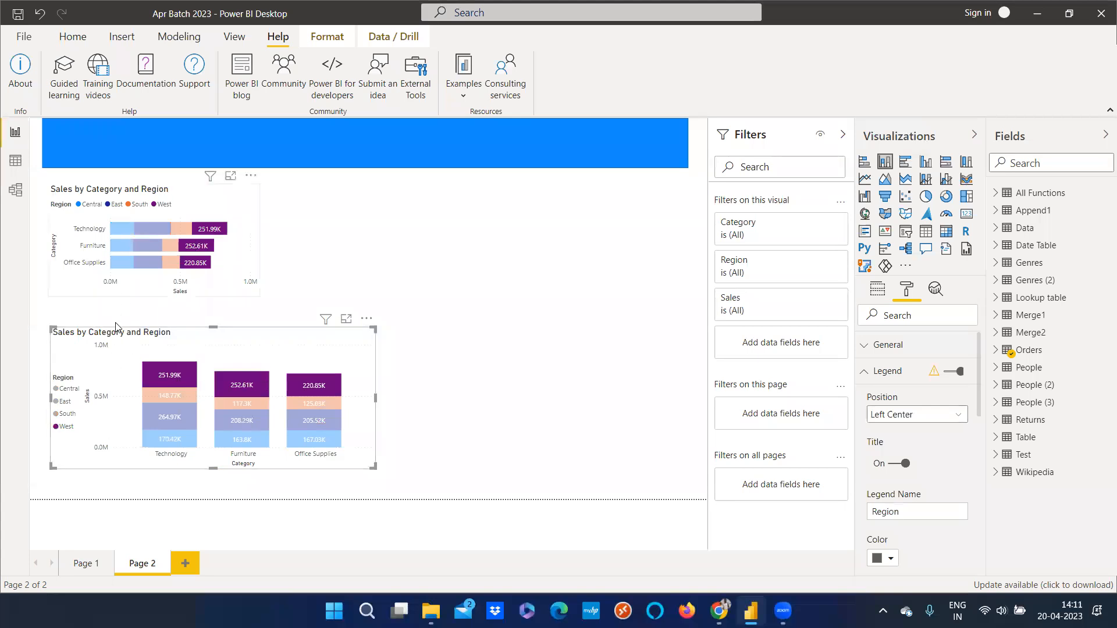
left_click(64, 411)
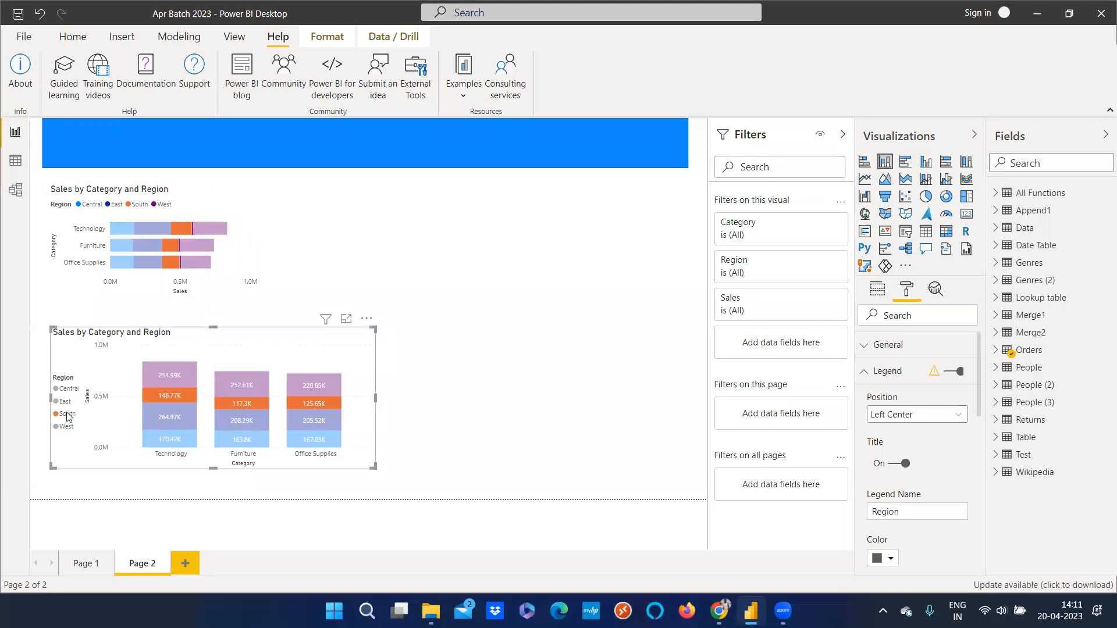
left_click(64, 404)
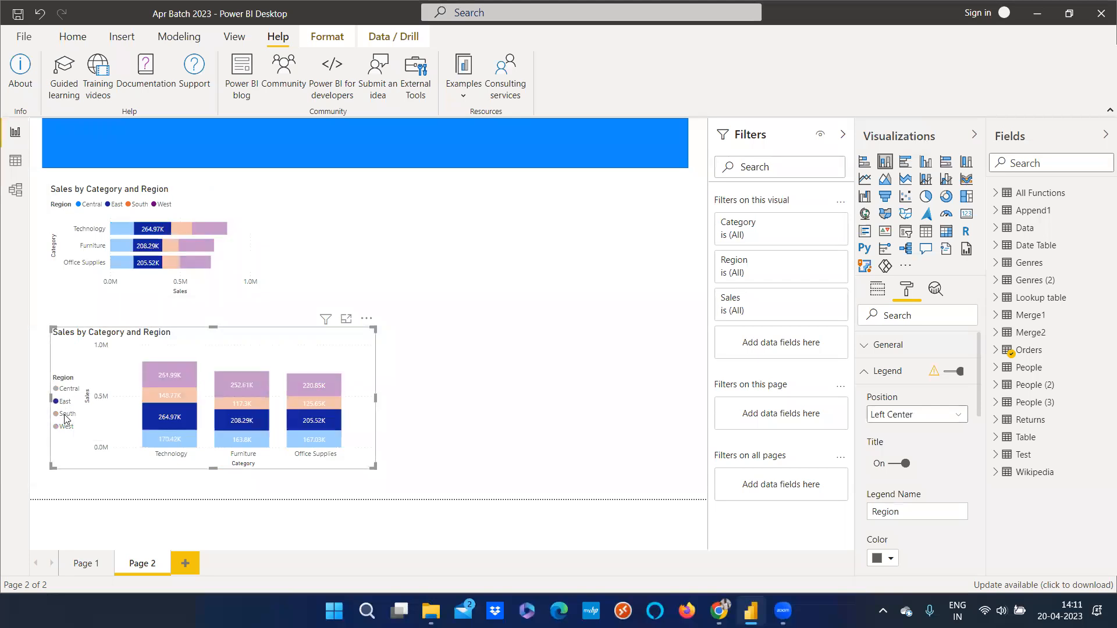
left_click(113, 284)
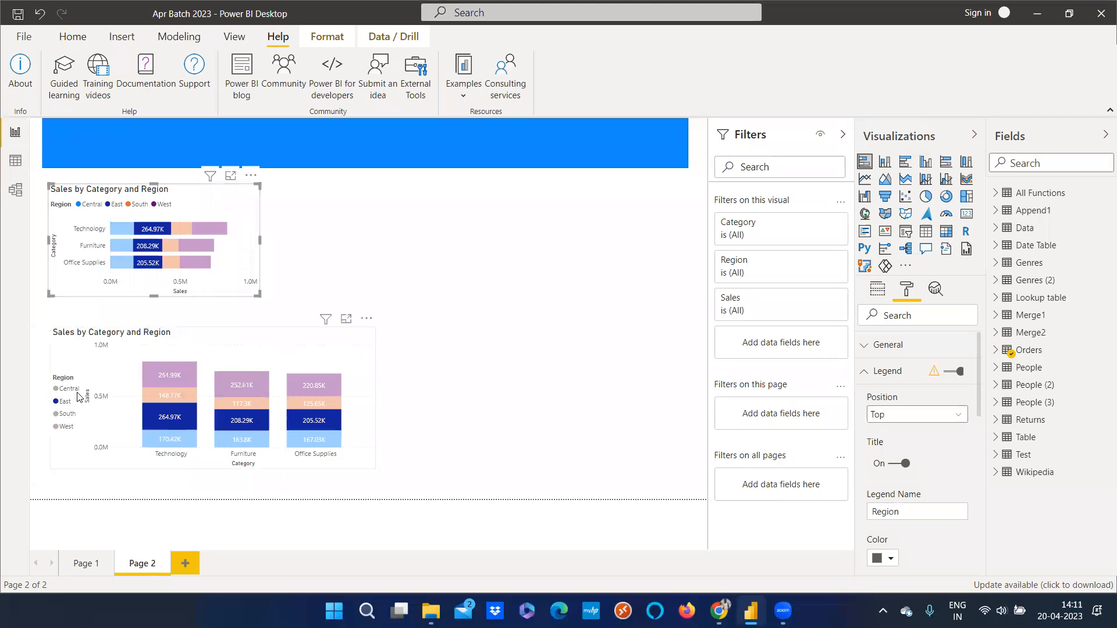
left_click(200, 394)
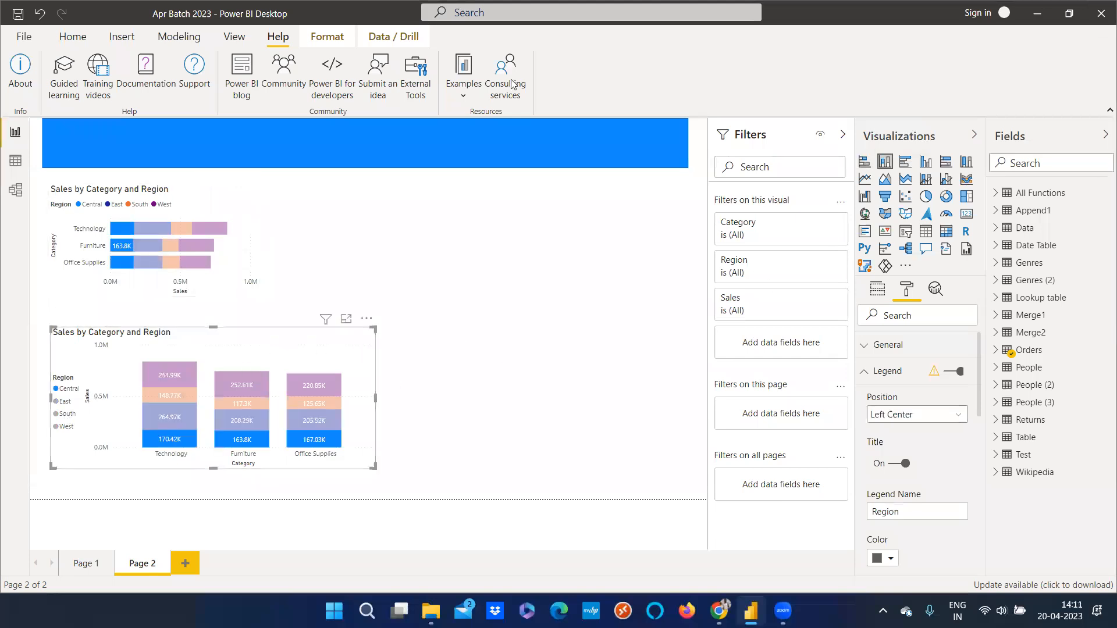
left_click(68, 402)
left_click(69, 389)
left_click(69, 389)
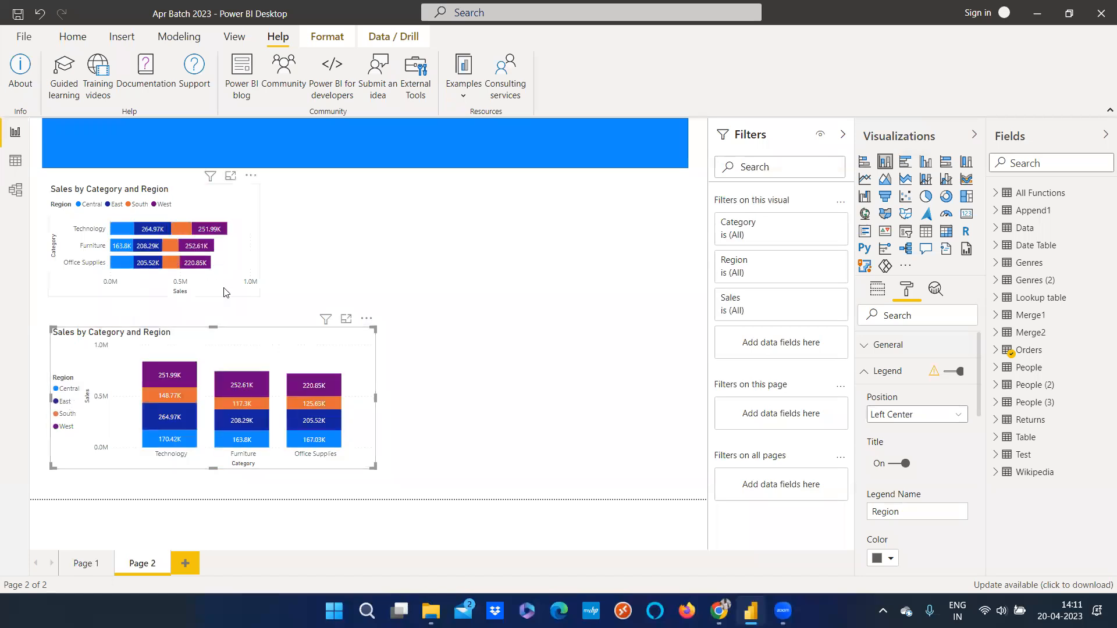
Enlarge the bar chart to the column chart's width and move the column chart's top edge slightly down
left_click_drag(259, 296, 376, 323)
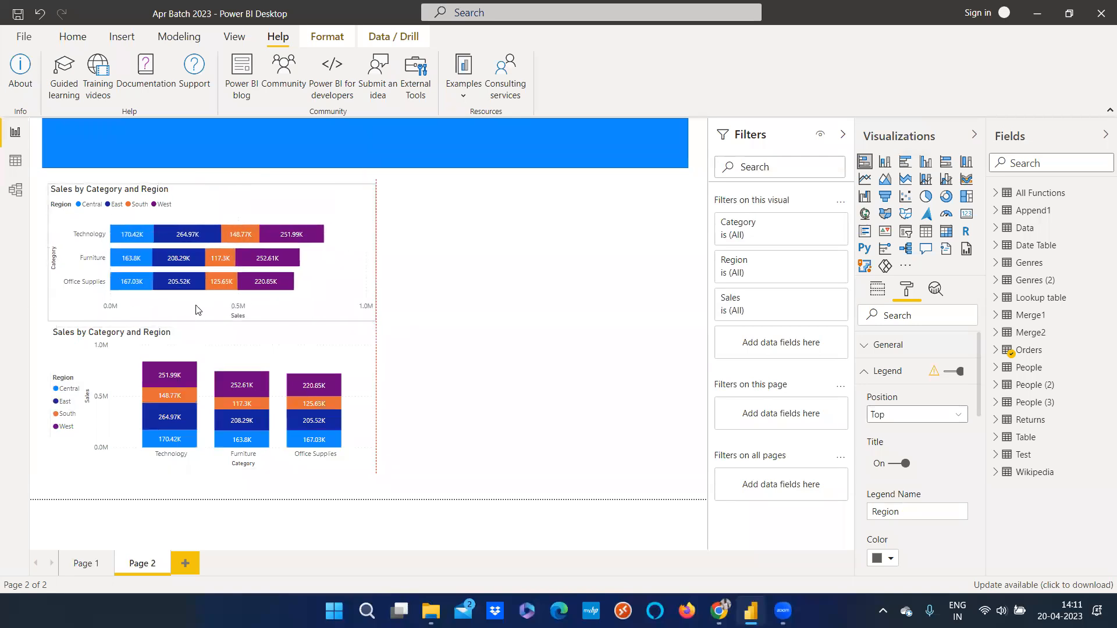
left_click(261, 350)
left_click_drag(214, 329, 216, 337)
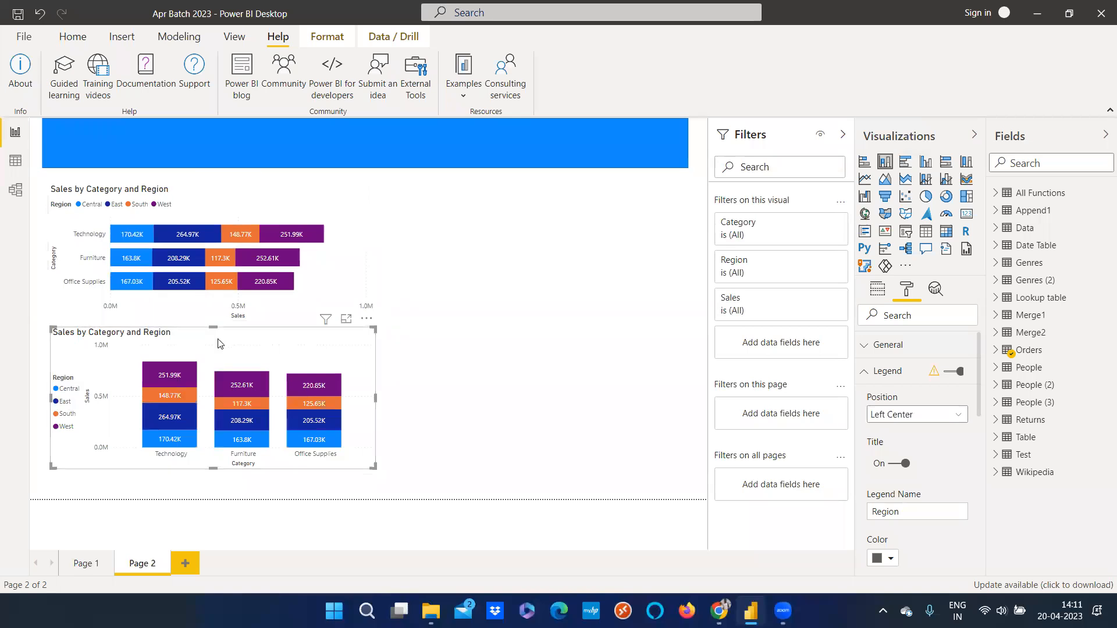
Select the Region legend entries of the column chart to compare the highlighting on both charts
left_click(69, 404)
left_click(68, 394)
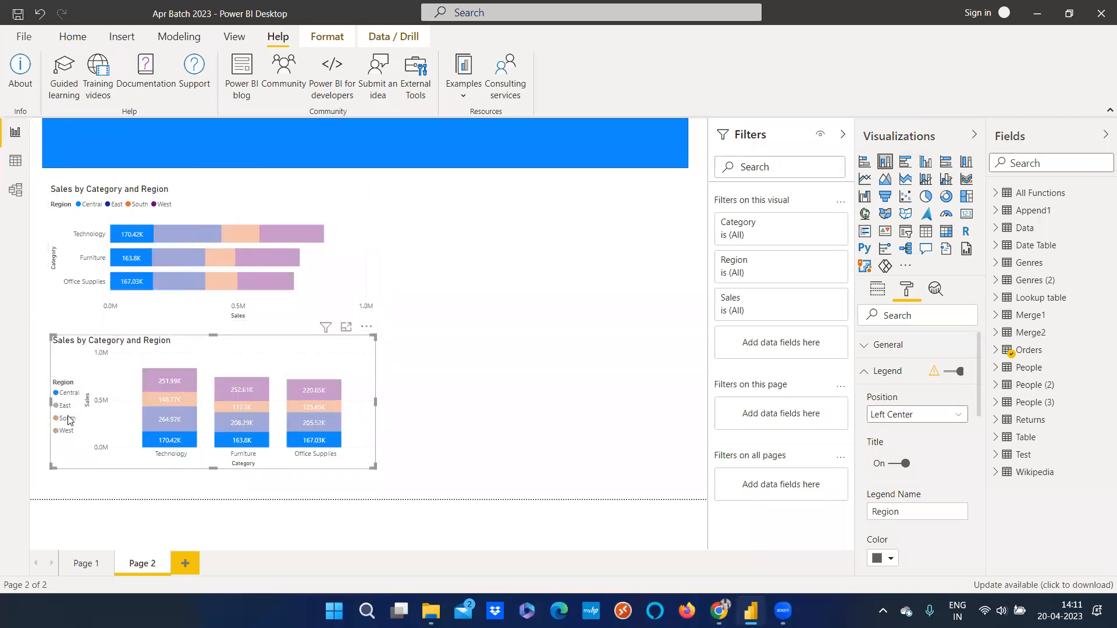
left_click(68, 418)
left_click(65, 406)
left_click(67, 396)
left_click(67, 394)
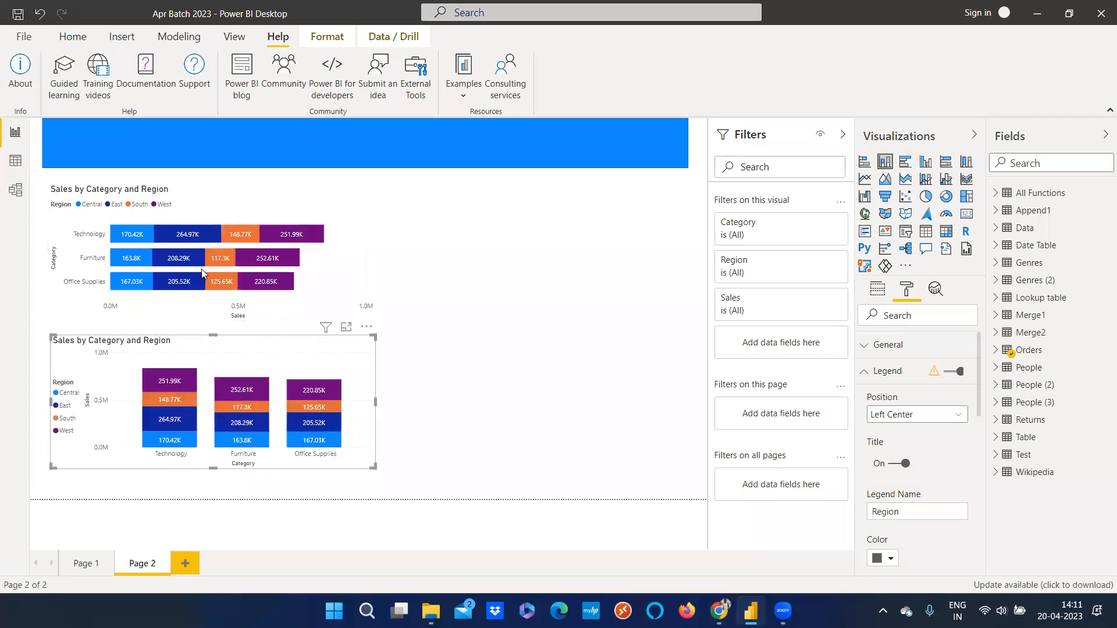
Open the Format ribbon and move the stacked column chart slightly lower on the page
left_click(327, 37)
left_click(390, 37)
left_click(329, 37)
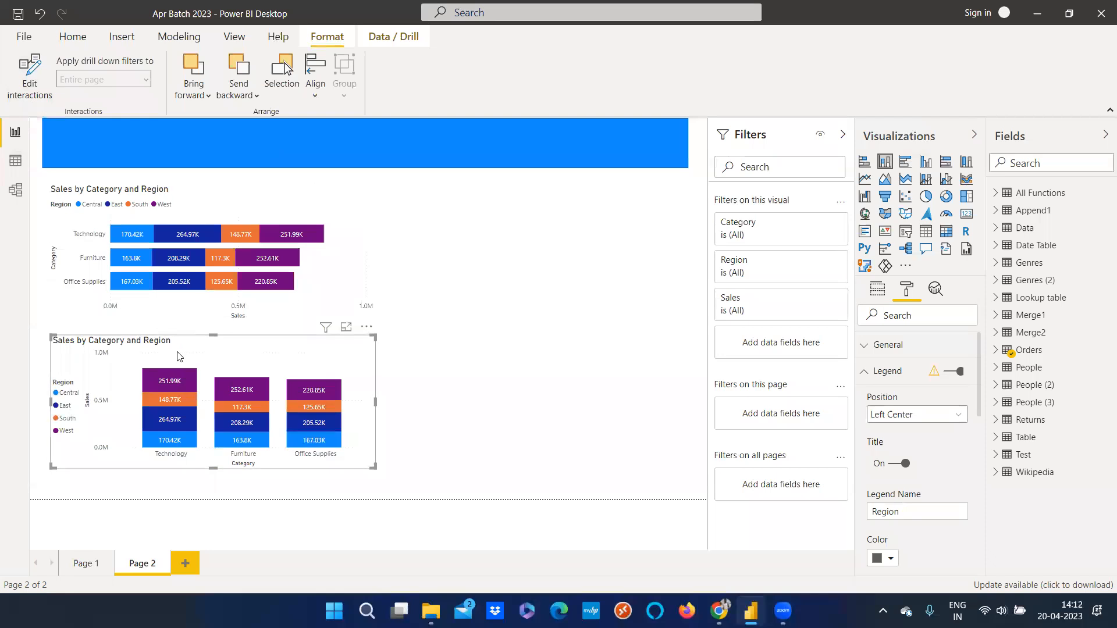
left_click_drag(178, 356, 178, 363)
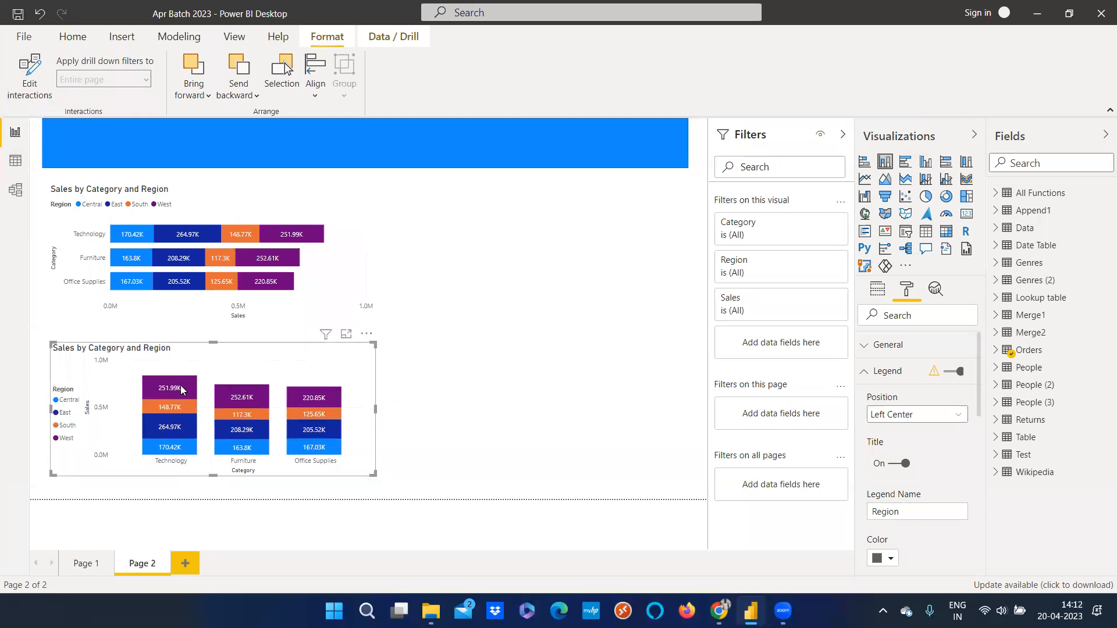
Select individual column segments to see how the bar chart is highlighted
left_click(179, 386)
left_click(232, 393)
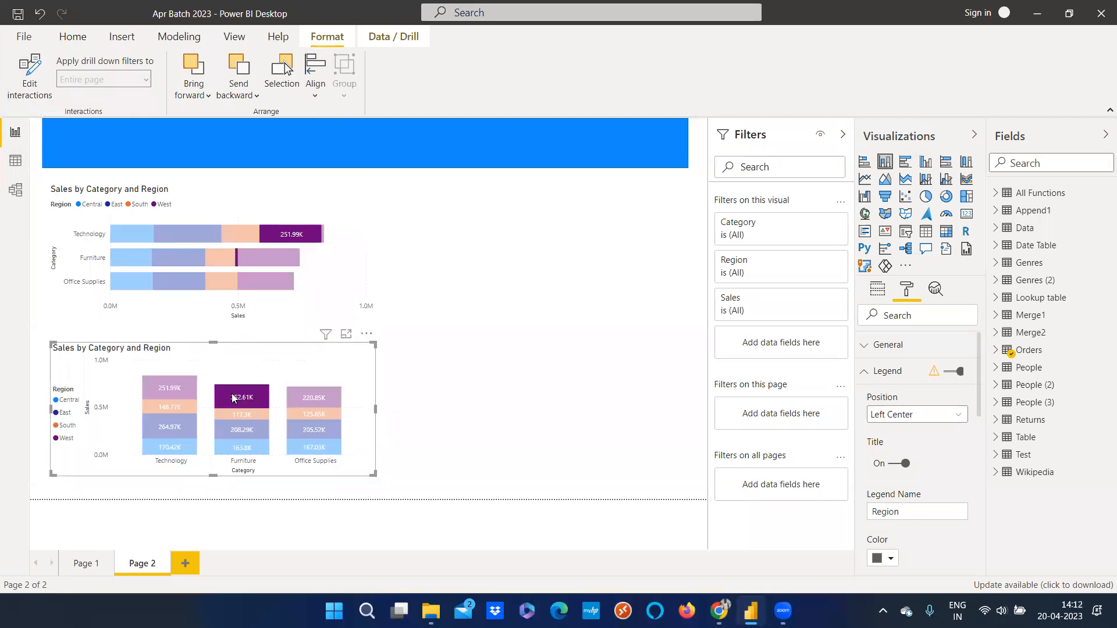
left_click(310, 399)
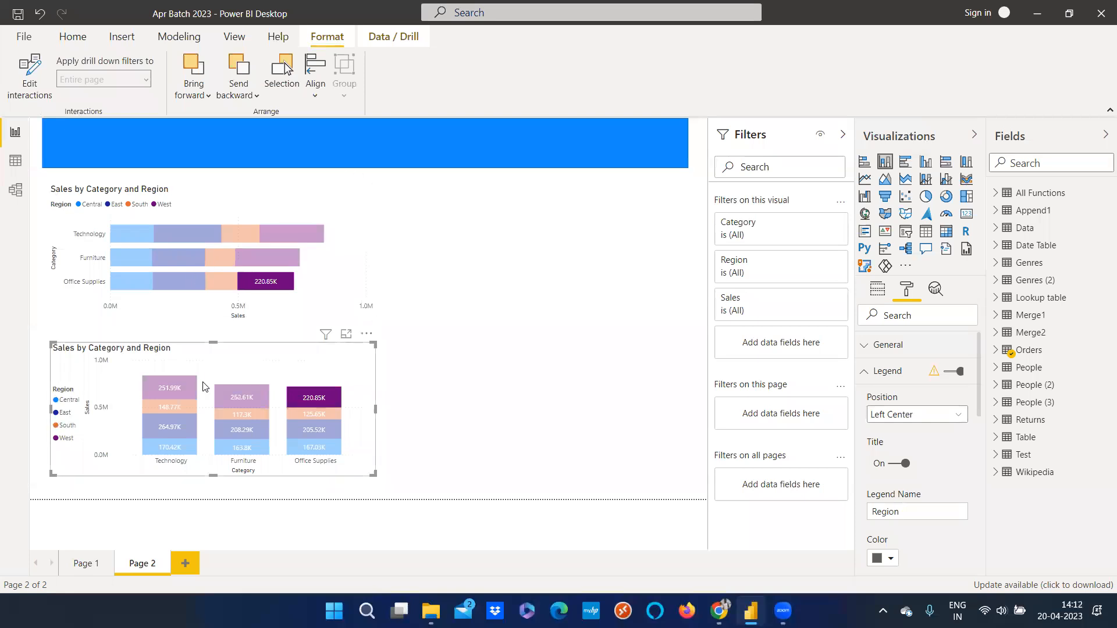
Use Edit interactions to set the column chart's effect on the bar chart to None, then deselect
left_click(30, 76)
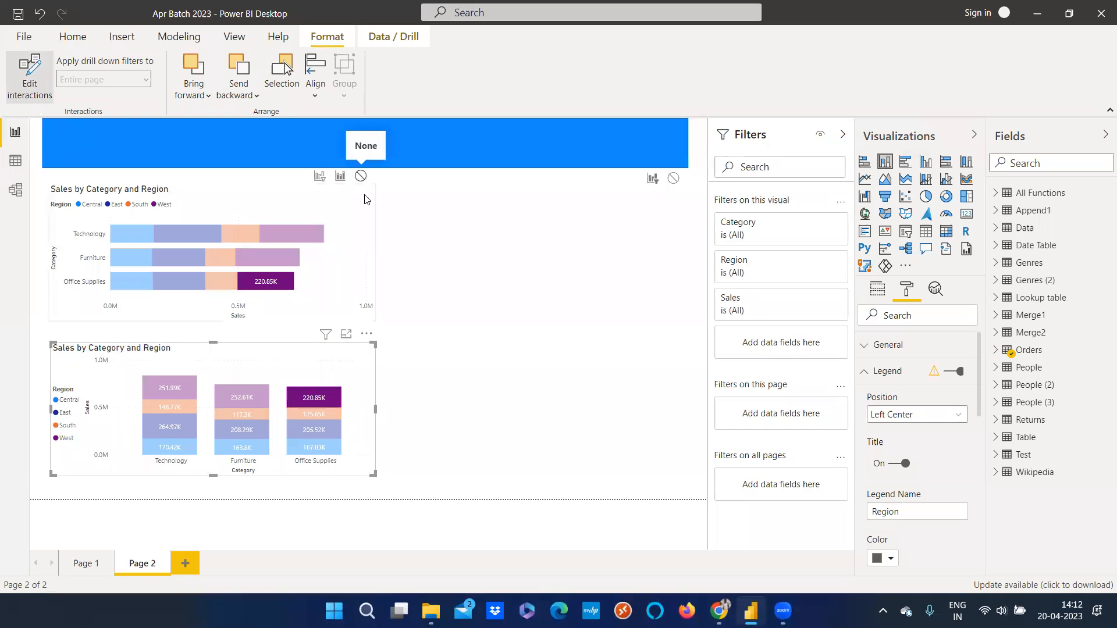
left_click(361, 176)
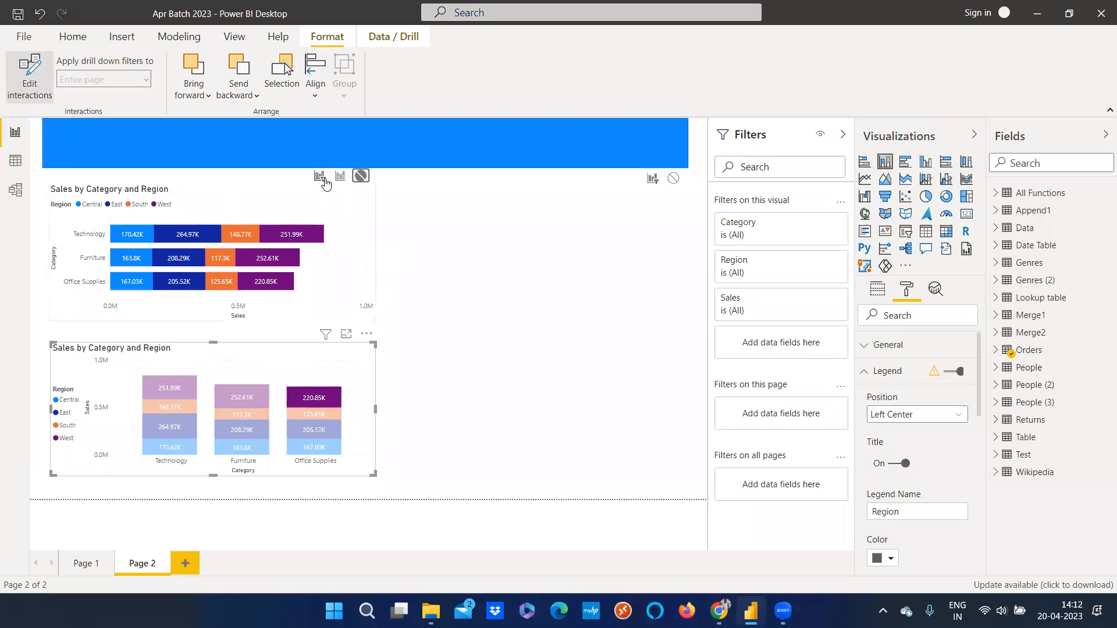
left_click(29, 78)
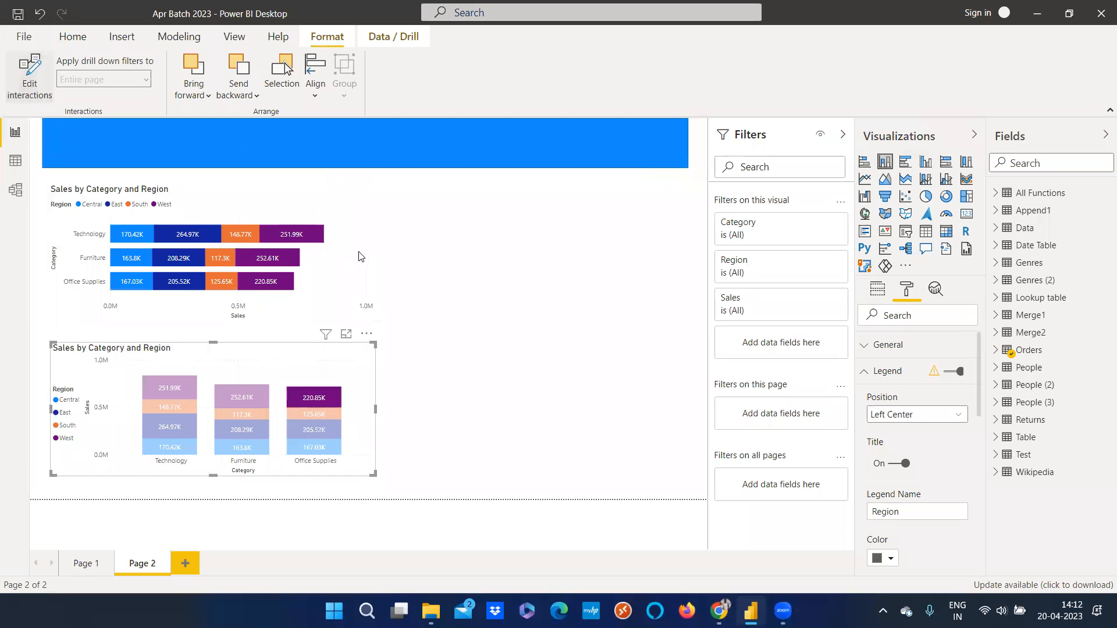
left_click(451, 341)
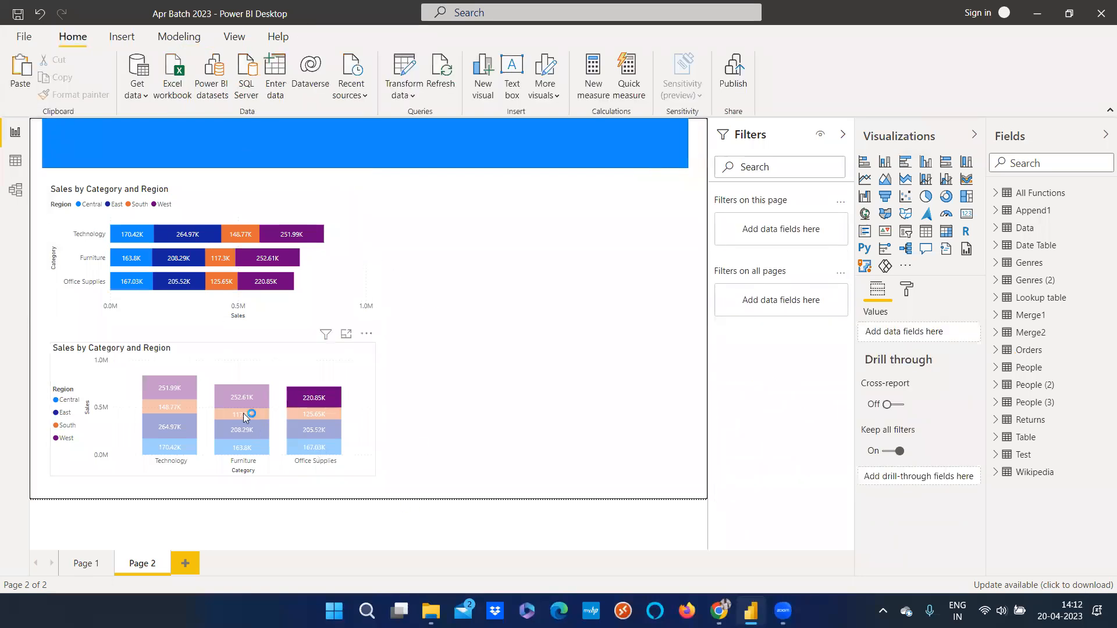
Select segments in both charts to test the new interaction between them
left_click(231, 390)
left_click(181, 405)
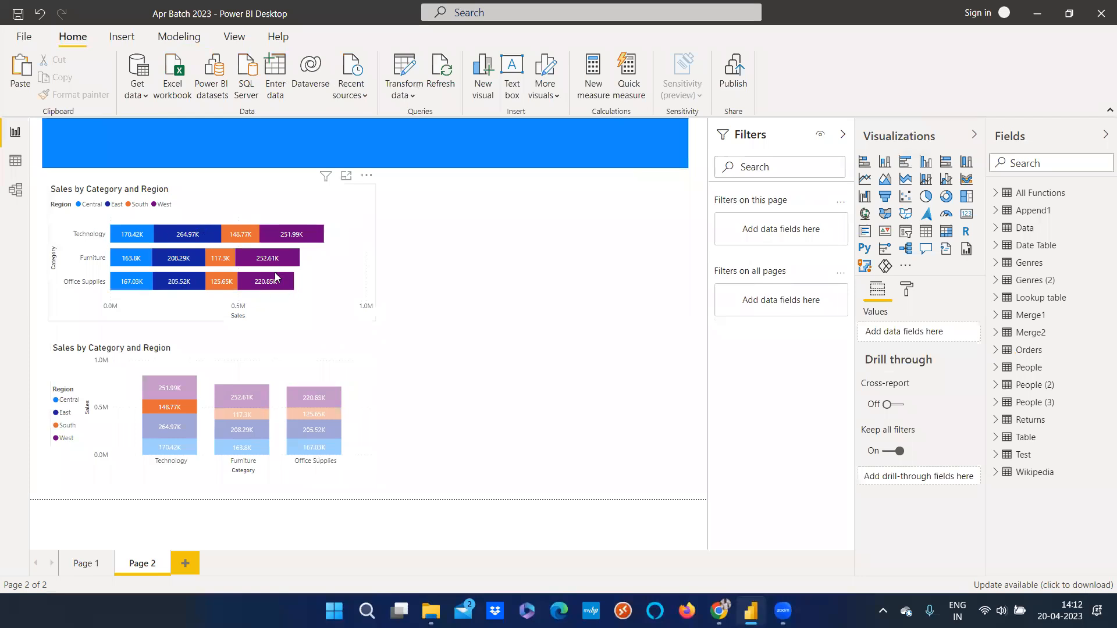
left_click(240, 447)
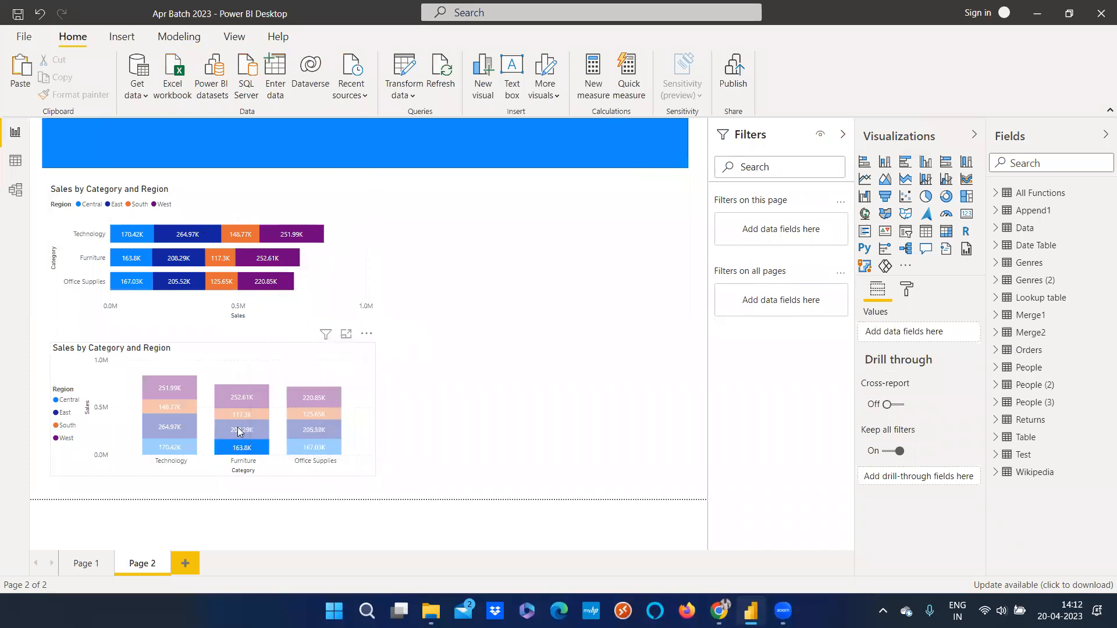
left_click(238, 431)
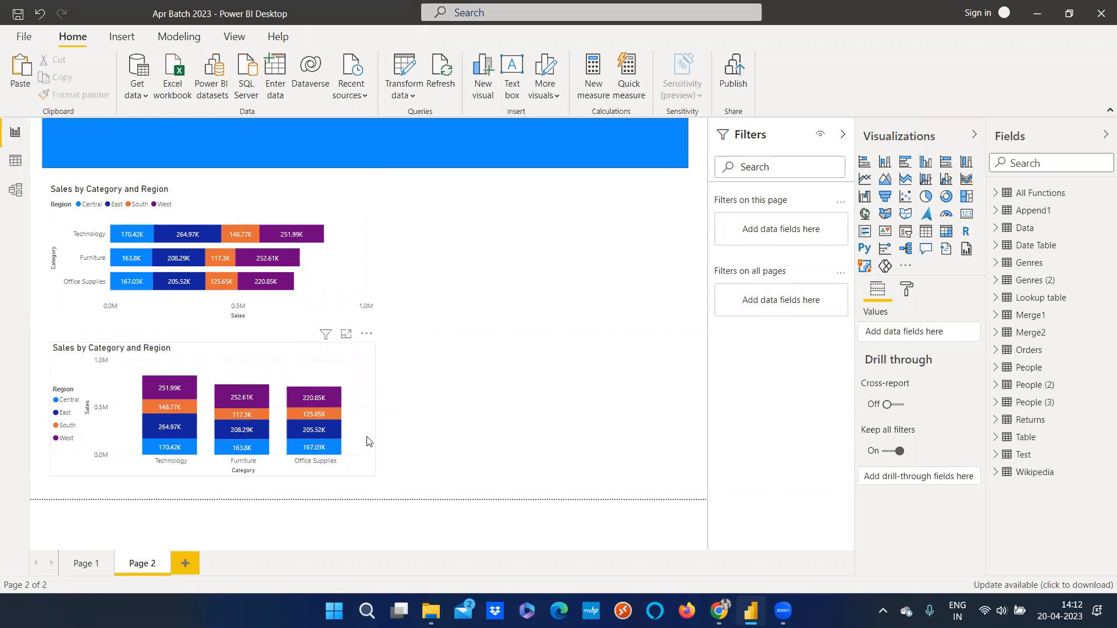
left_click(284, 283)
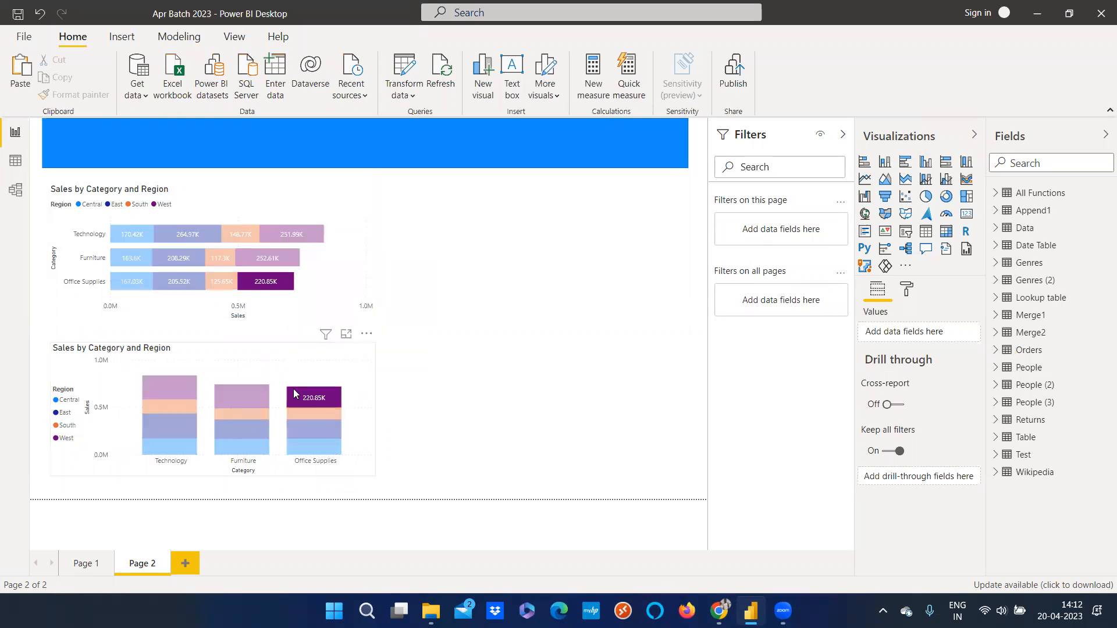
Select segments in the bar chart and the column chart to examine how each highlights the other
left_click(259, 250)
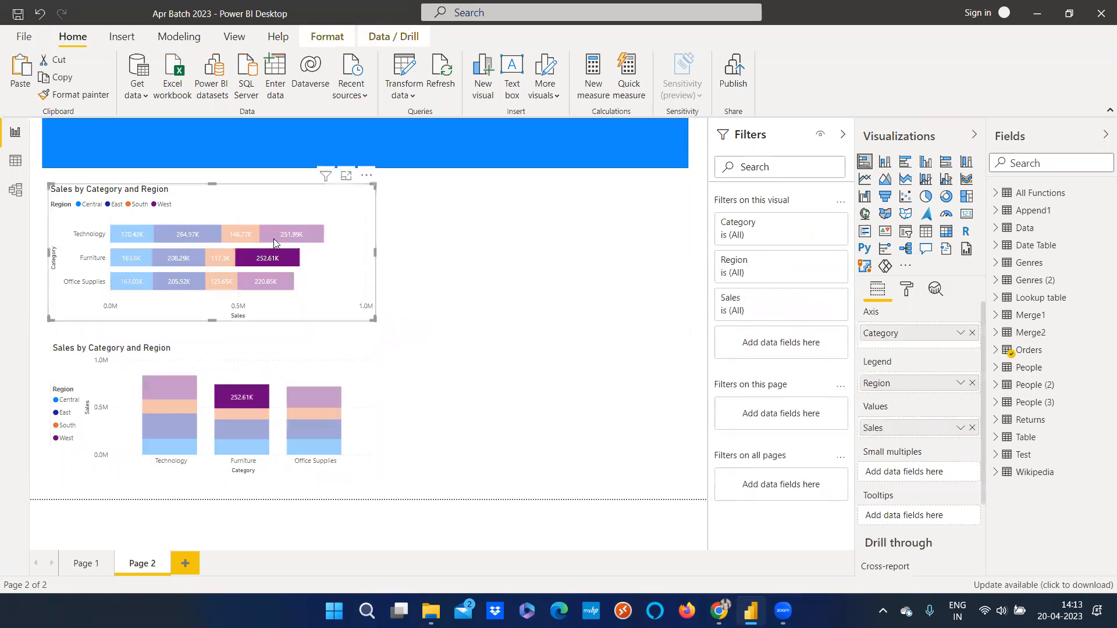
left_click(274, 238)
left_click(229, 231)
left_click(225, 258)
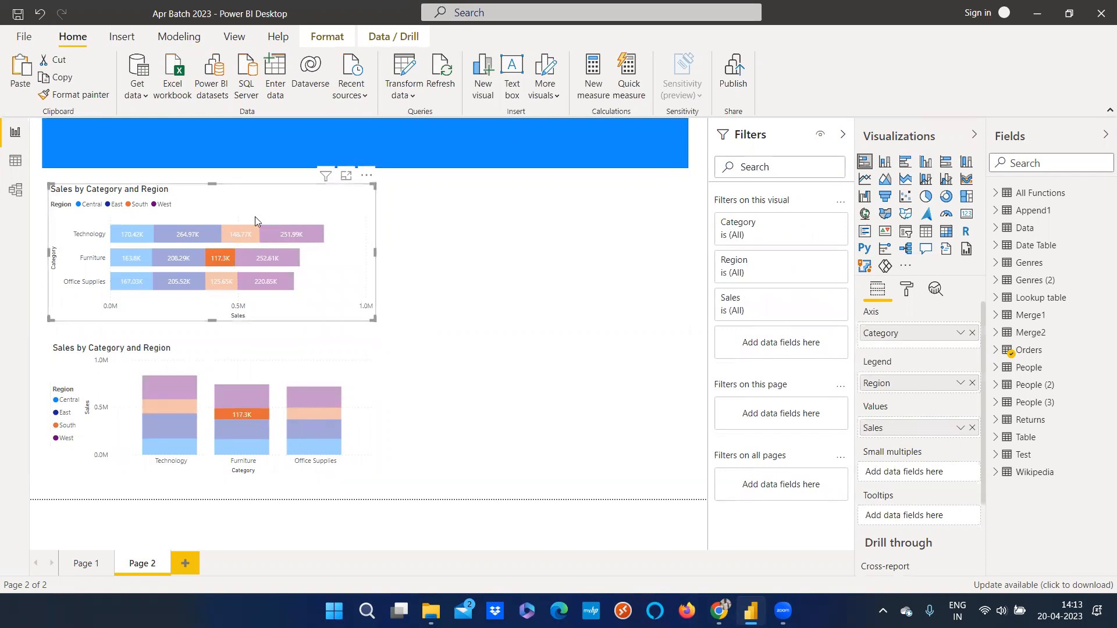
left_click(318, 376)
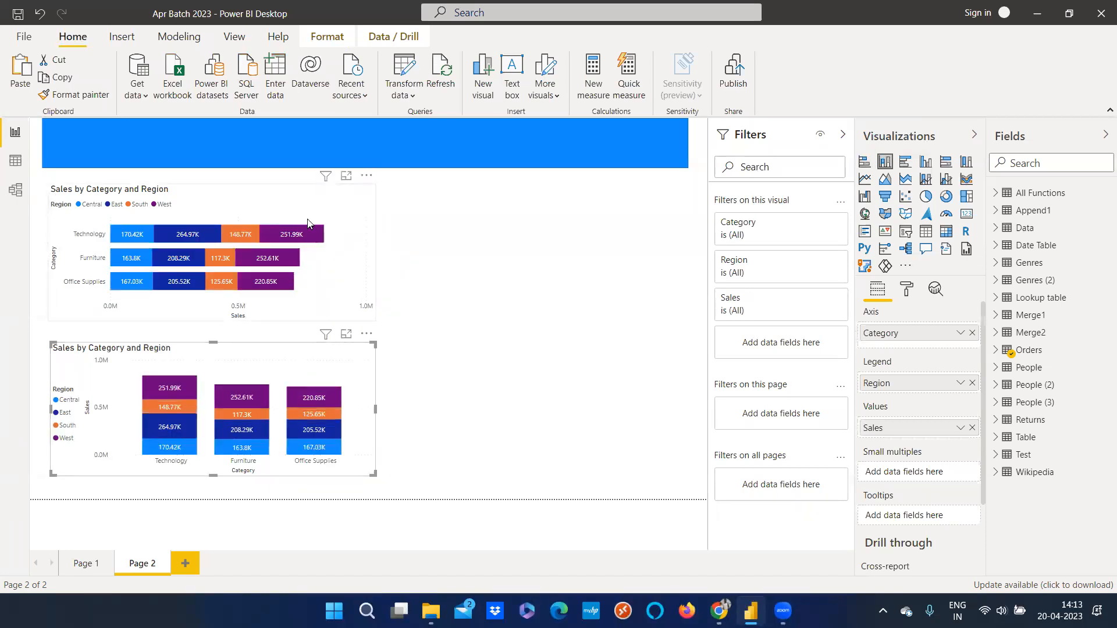
left_click(289, 194)
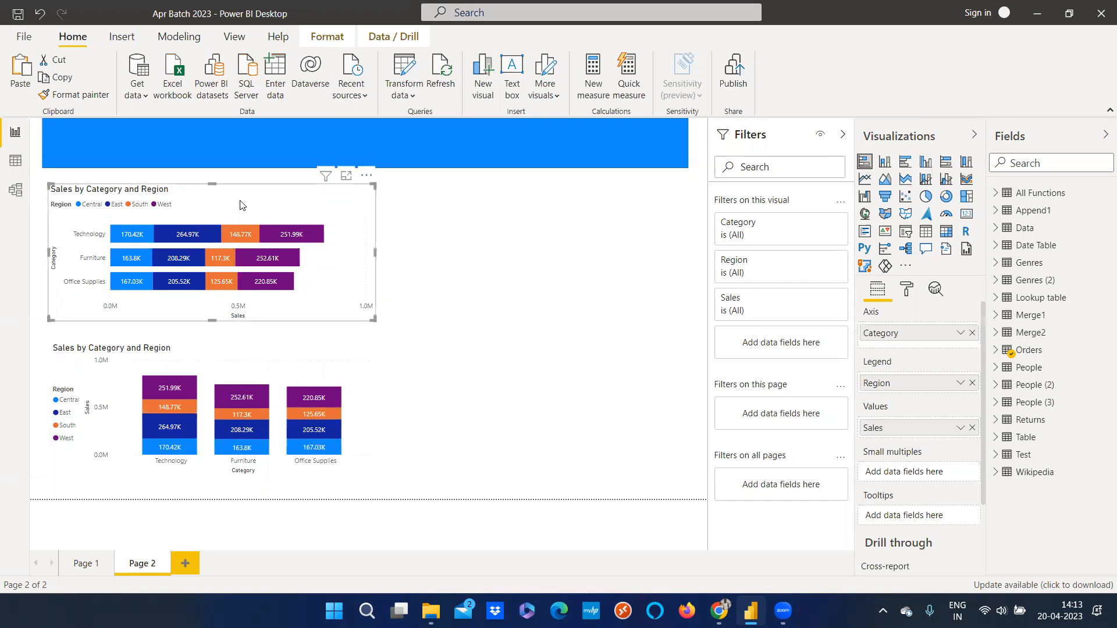
Use Edit interactions to set the bar chart's effect on the column chart to Filter, then deselect
left_click(333, 405)
left_click(348, 410)
left_click(312, 44)
left_click(8, 81)
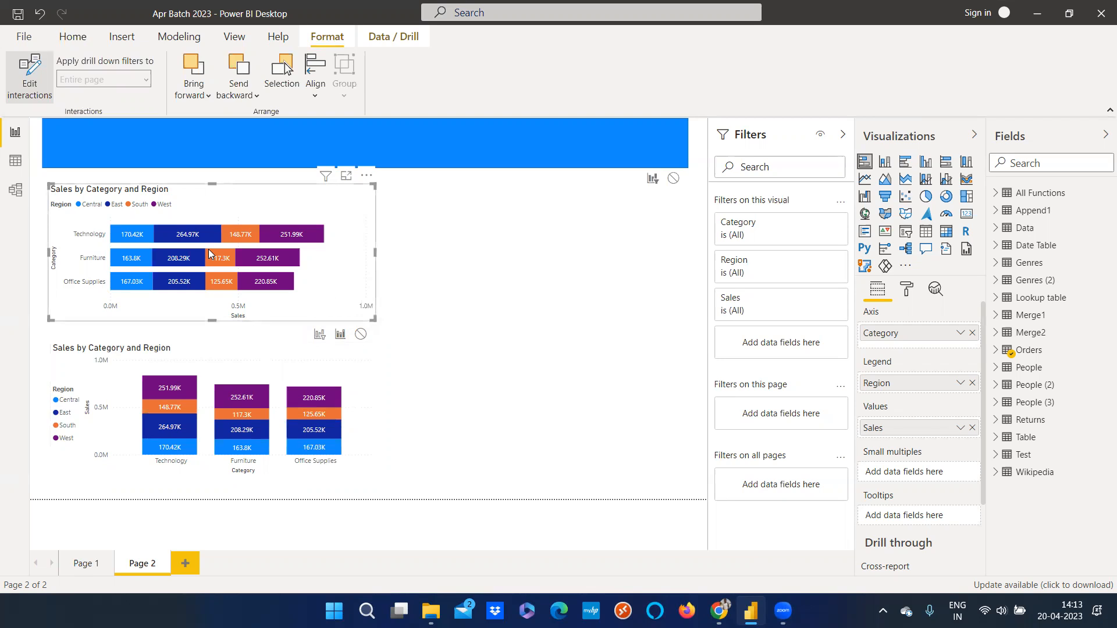
mouse_move(209, 250)
left_click(321, 336)
left_click(38, 98)
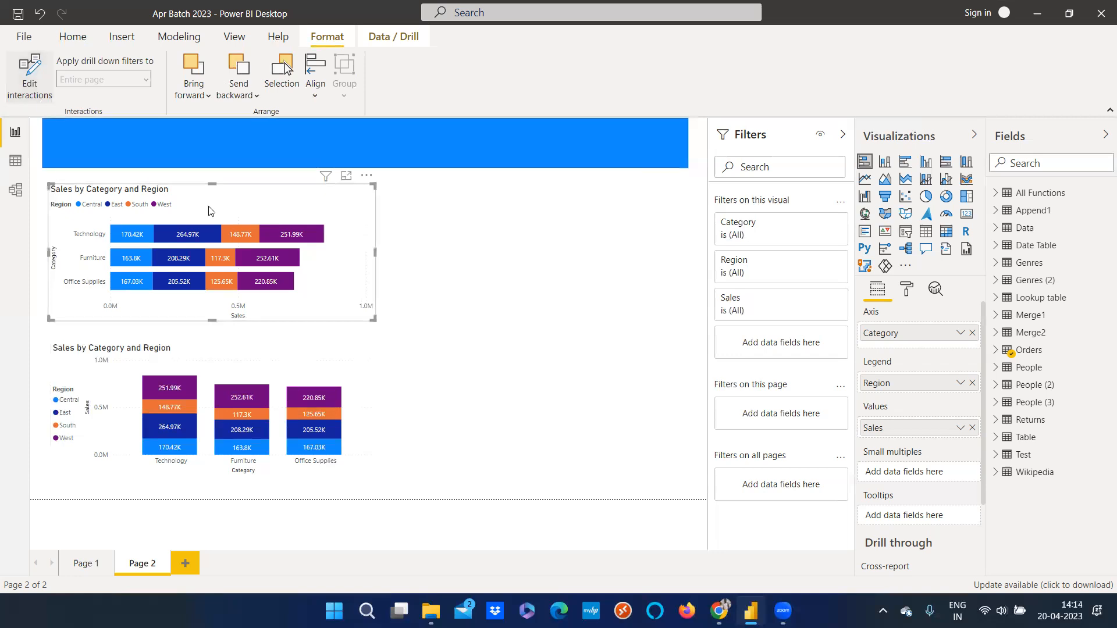
left_click(528, 309)
Select bar segments and Region legend entries to test how the column chart is filtered
left_click(240, 236)
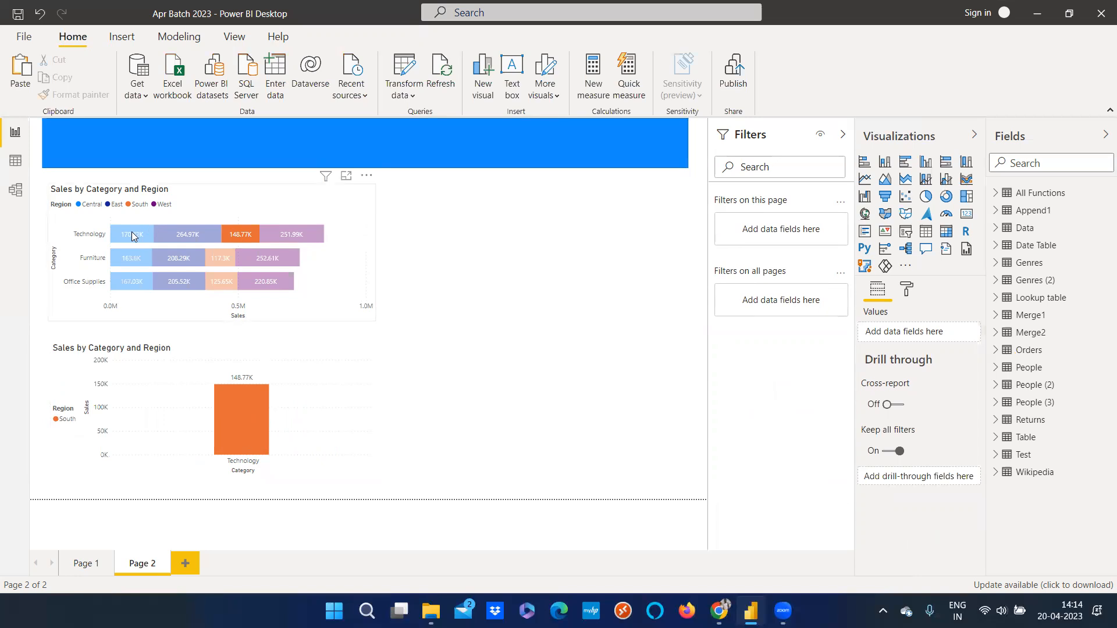
mouse_move(247, 407)
left_click(181, 260)
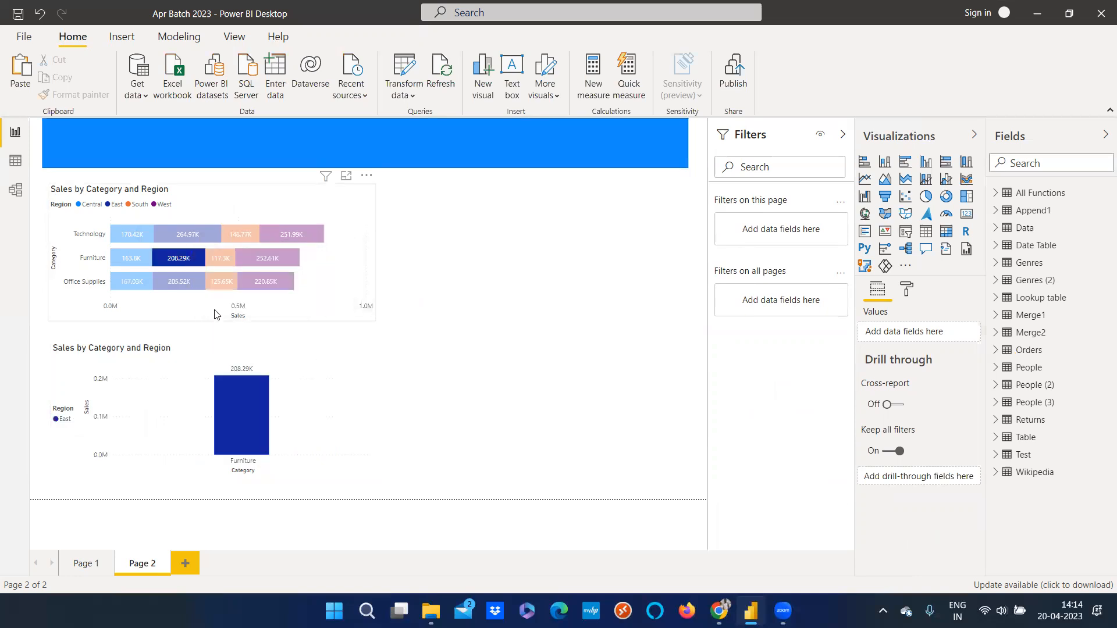
left_click(214, 284)
left_click(186, 287)
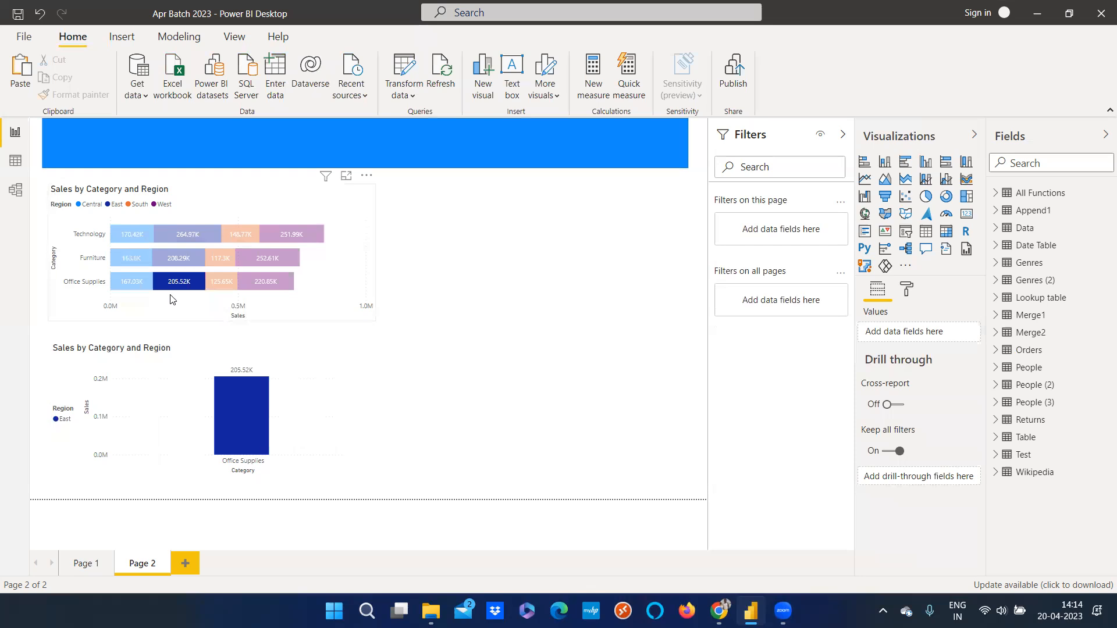
mouse_move(170, 289)
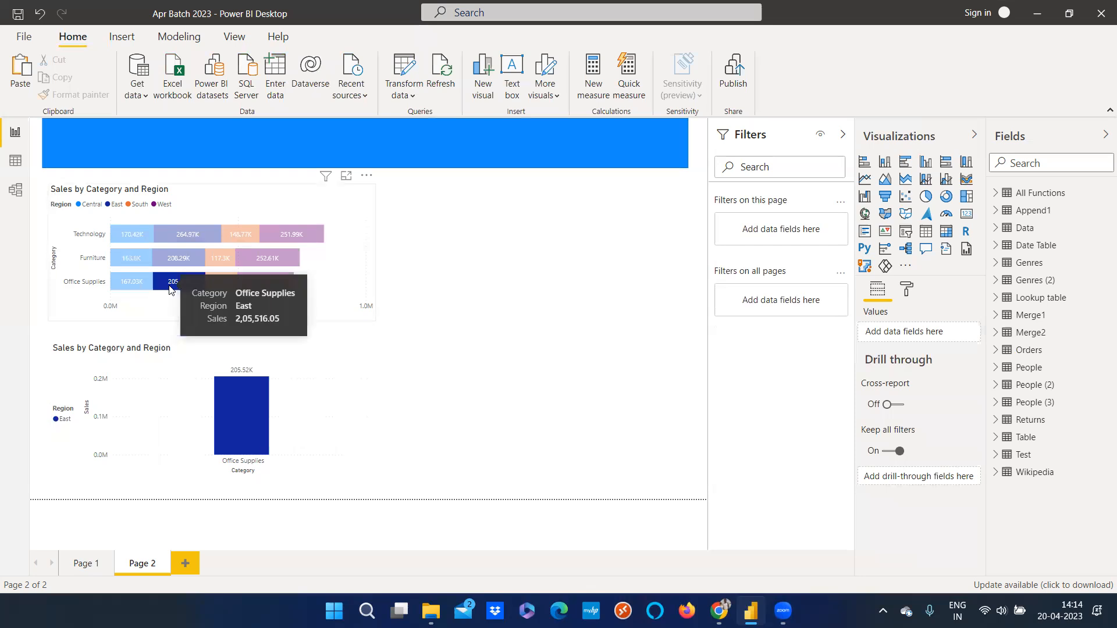
left_click(132, 205)
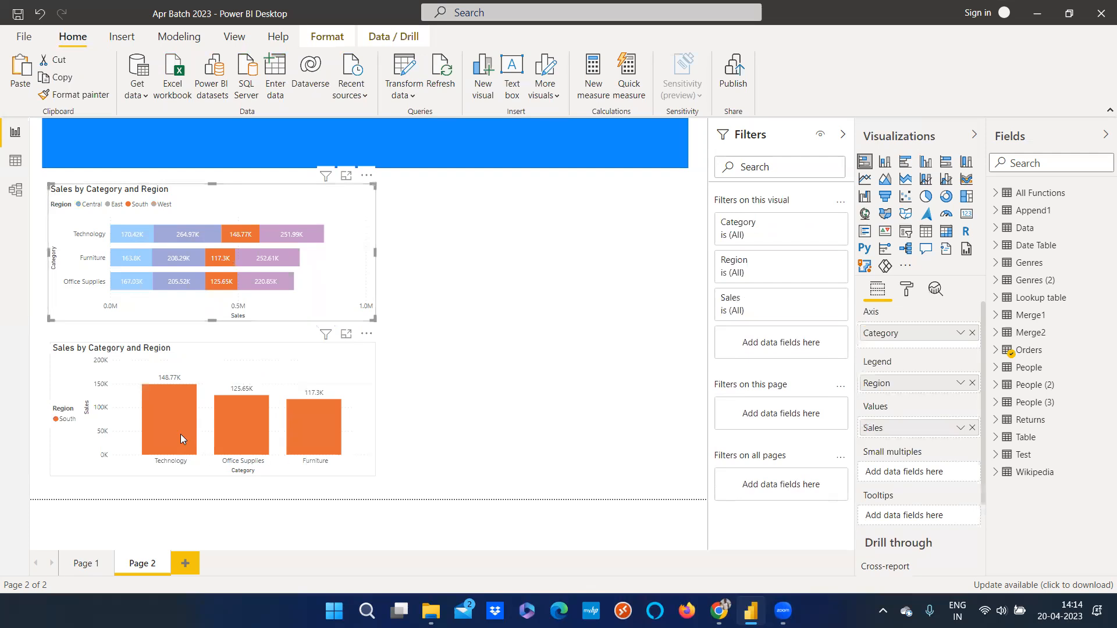
left_click(86, 208)
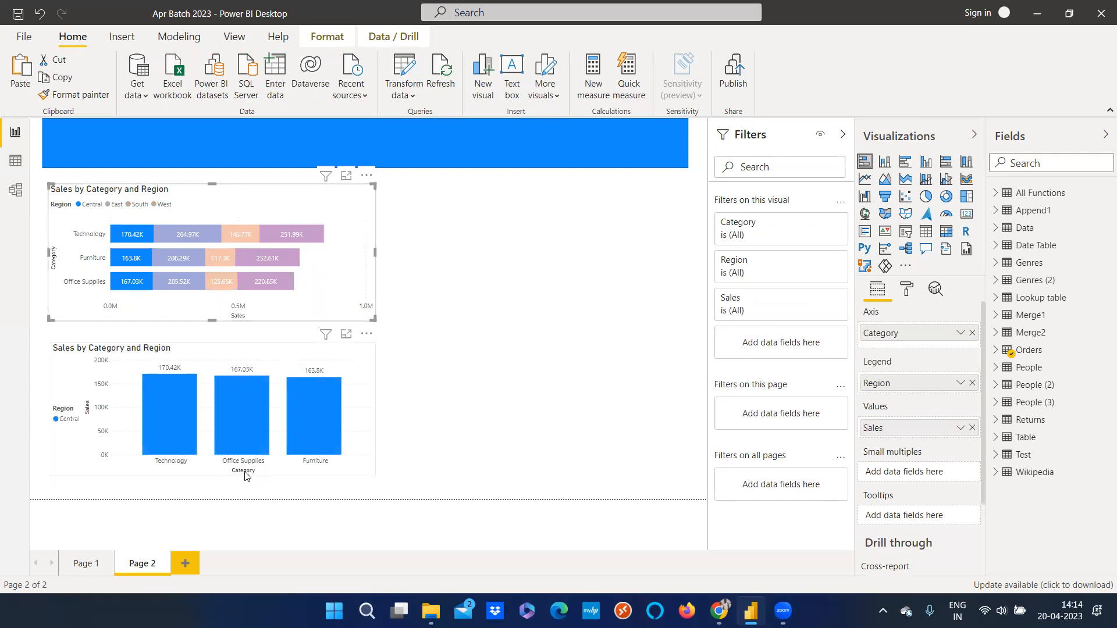
mouse_move(198, 412)
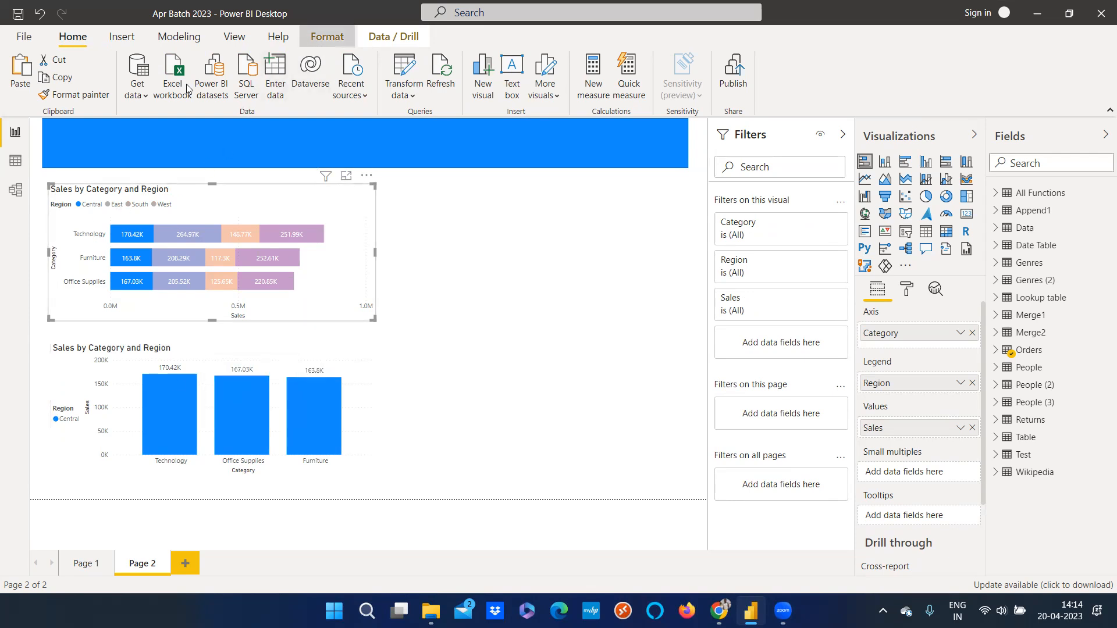
Use Edit interactions to set the column chart's effect on the bar chart to Highlight, then deselect
left_click(327, 37)
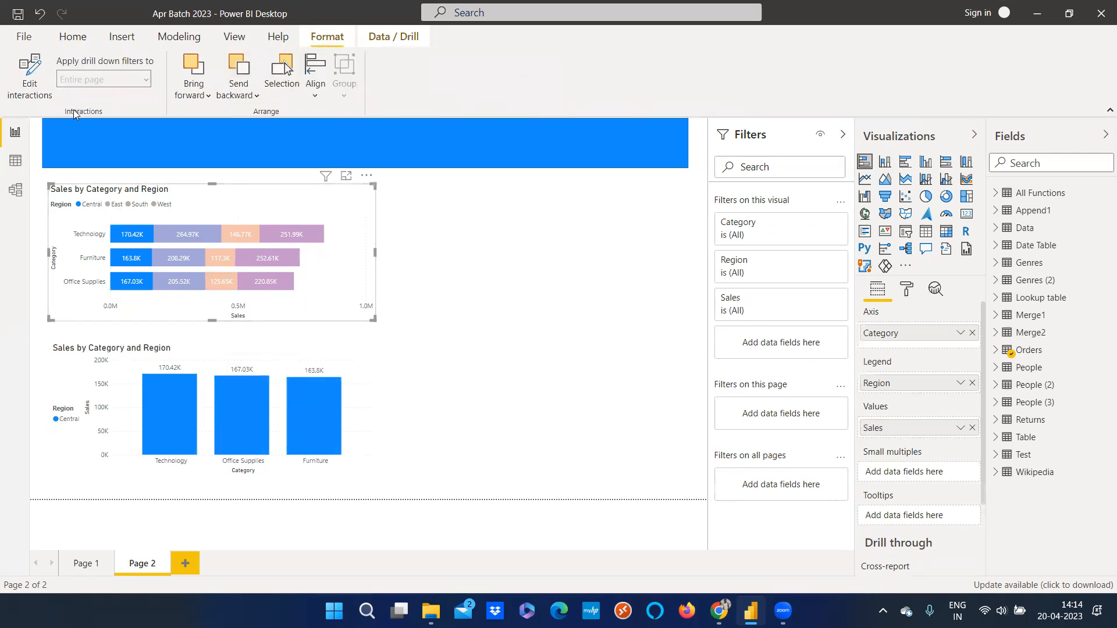
left_click(298, 367)
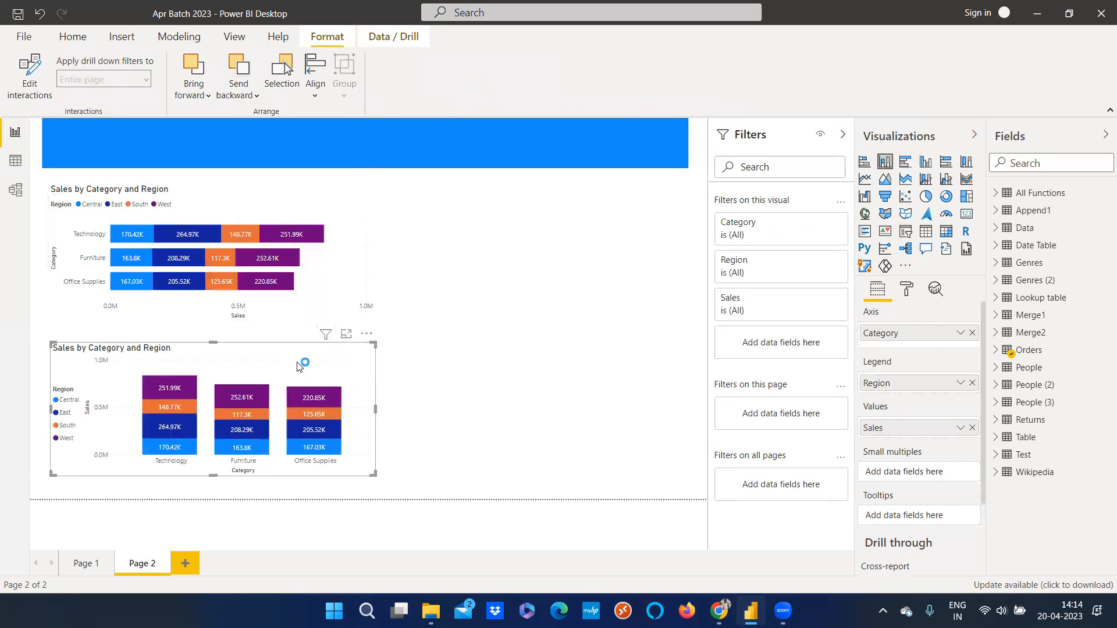
left_click(12, 80)
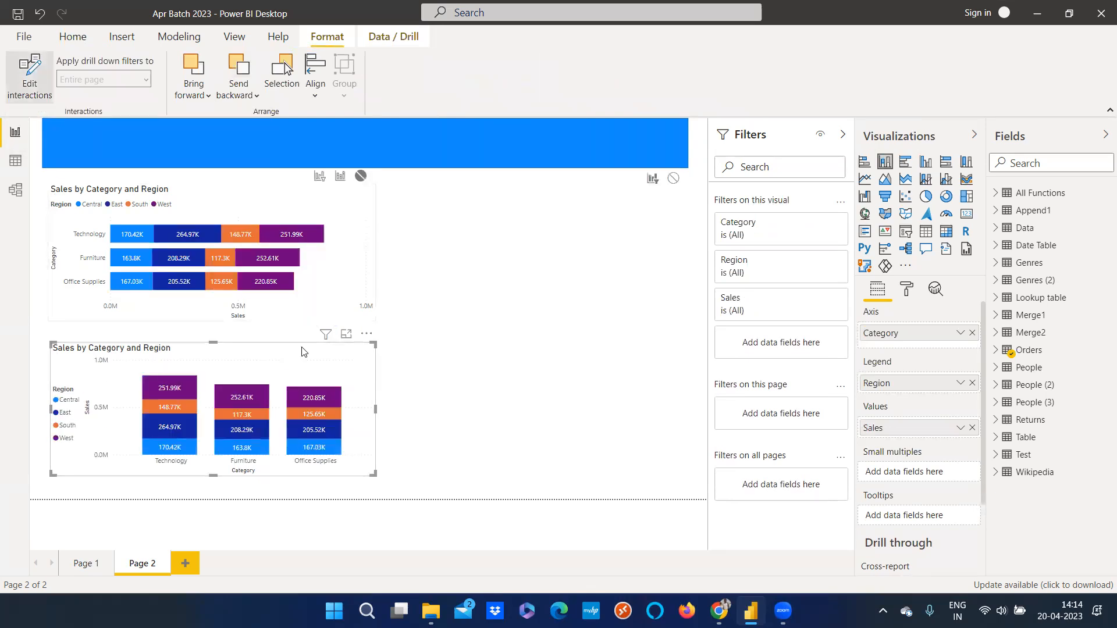
left_click(340, 176)
left_click(438, 297)
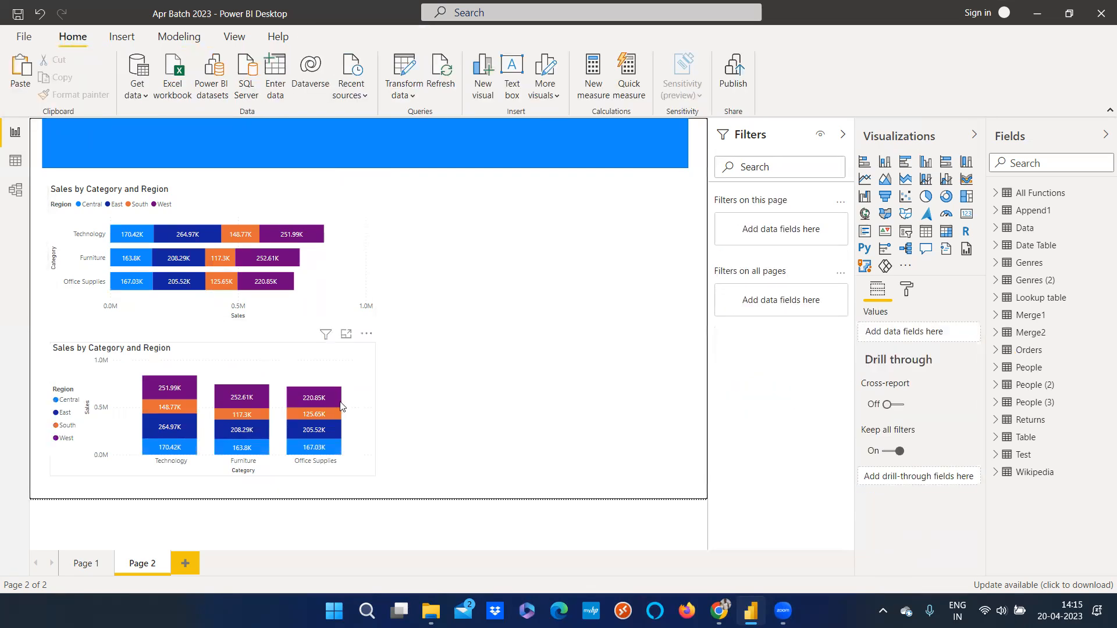
Select column segments and legend entries to test the highlighting of the bar chart
left_click(328, 401)
left_click(304, 422)
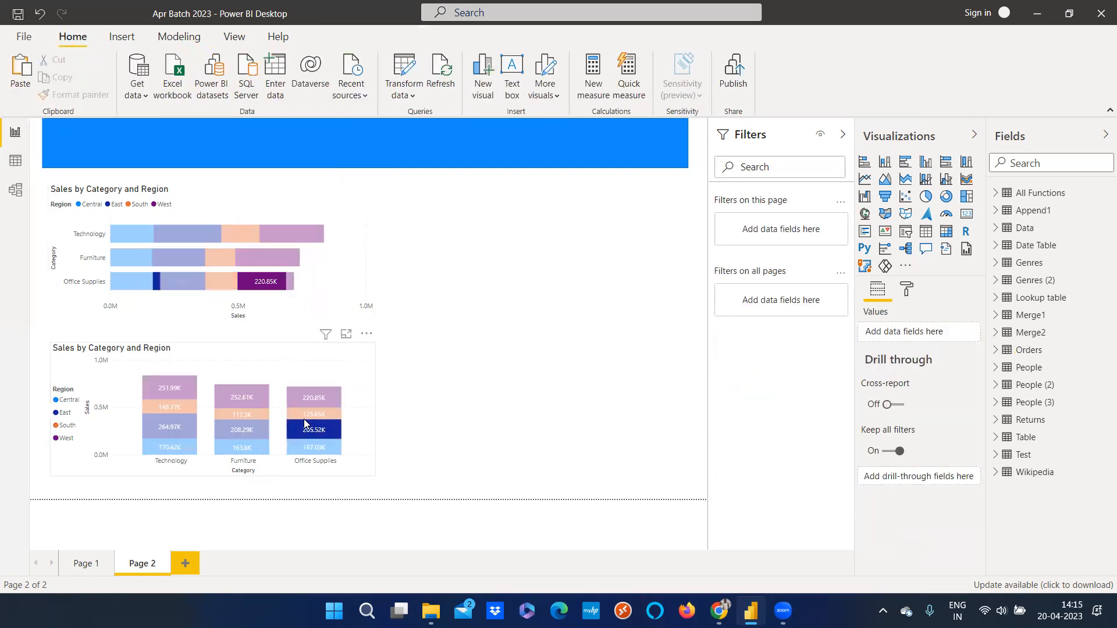
left_click(262, 423)
left_click(166, 424)
left_click(156, 402)
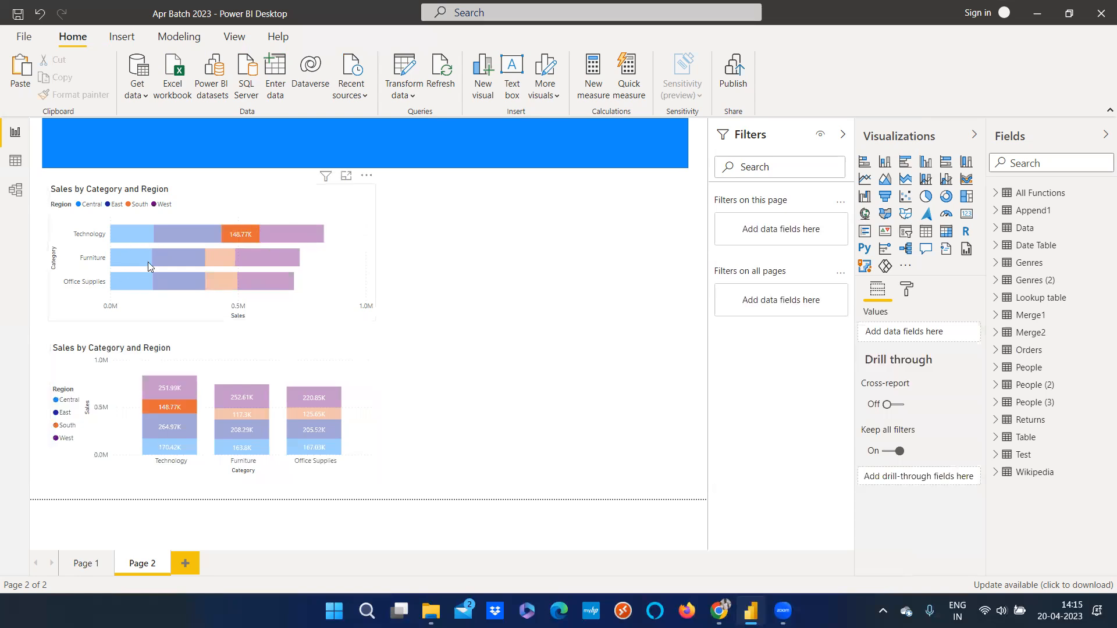
left_click(233, 430)
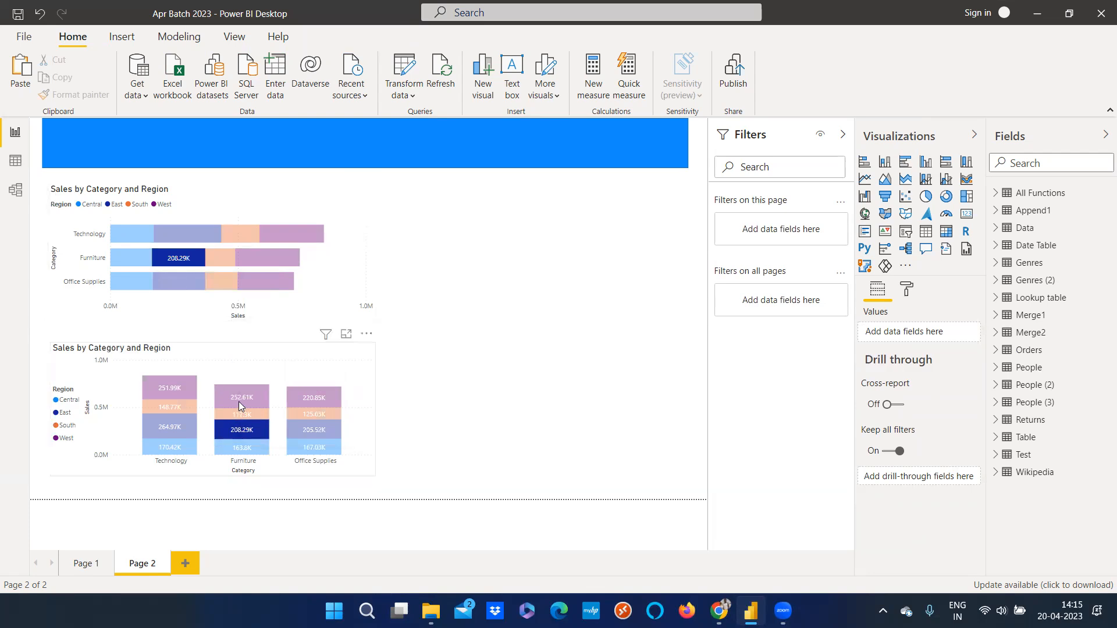
left_click(182, 429)
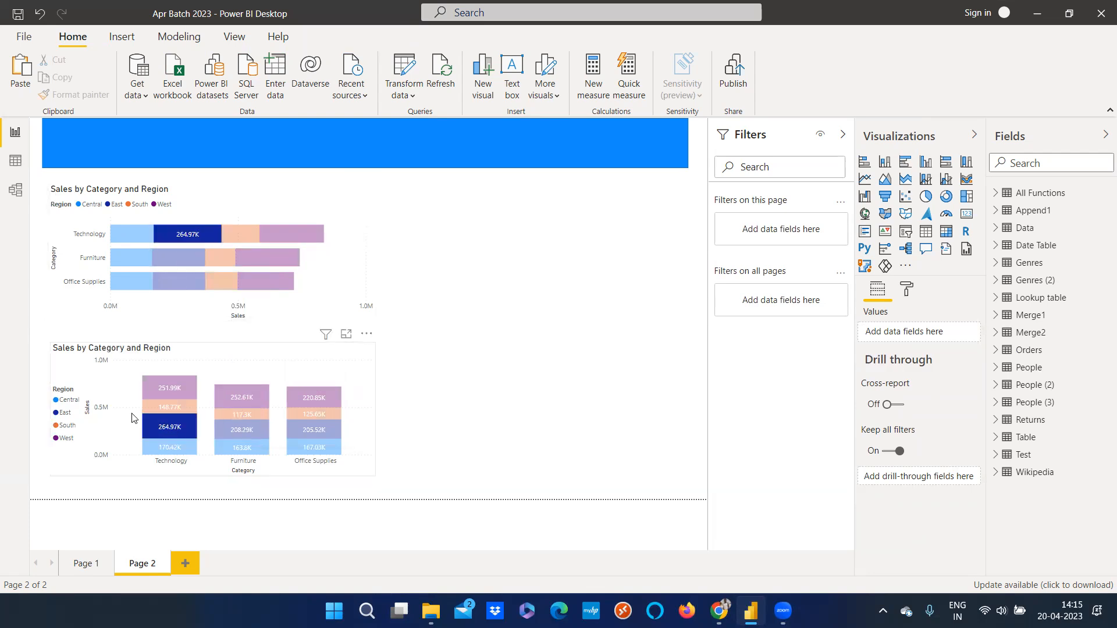
left_click(66, 405)
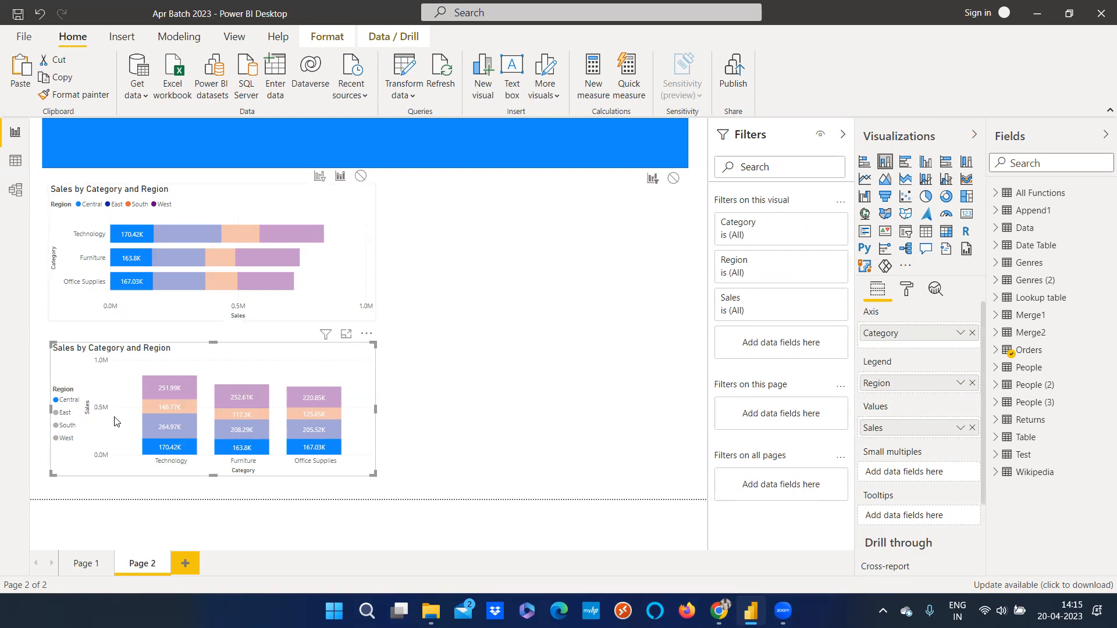
left_click(70, 425)
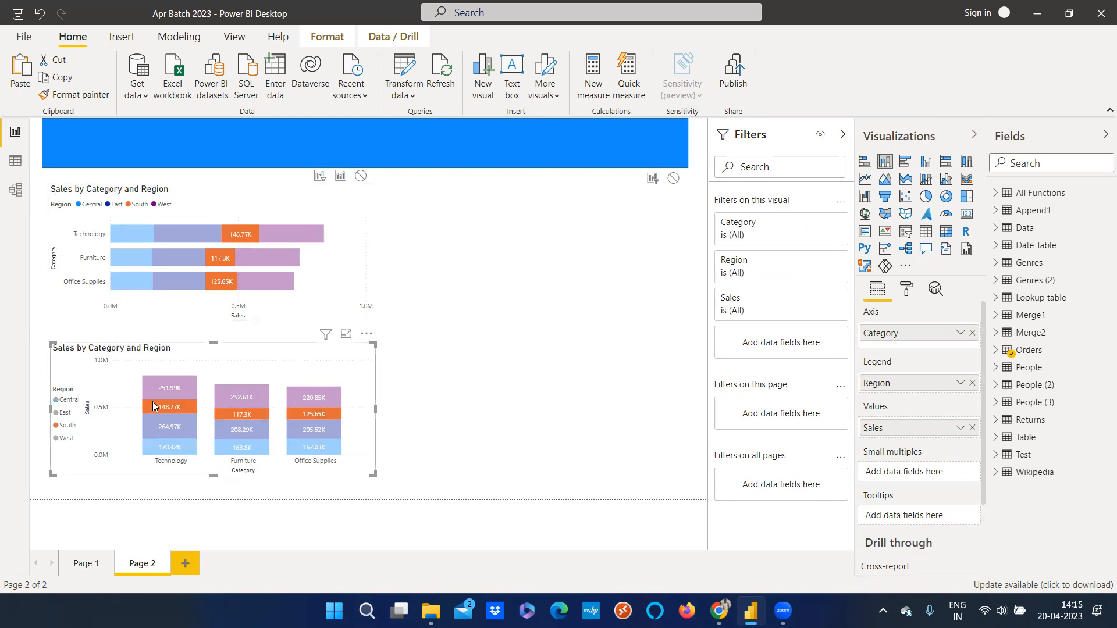
left_click(64, 429)
left_click(444, 340)
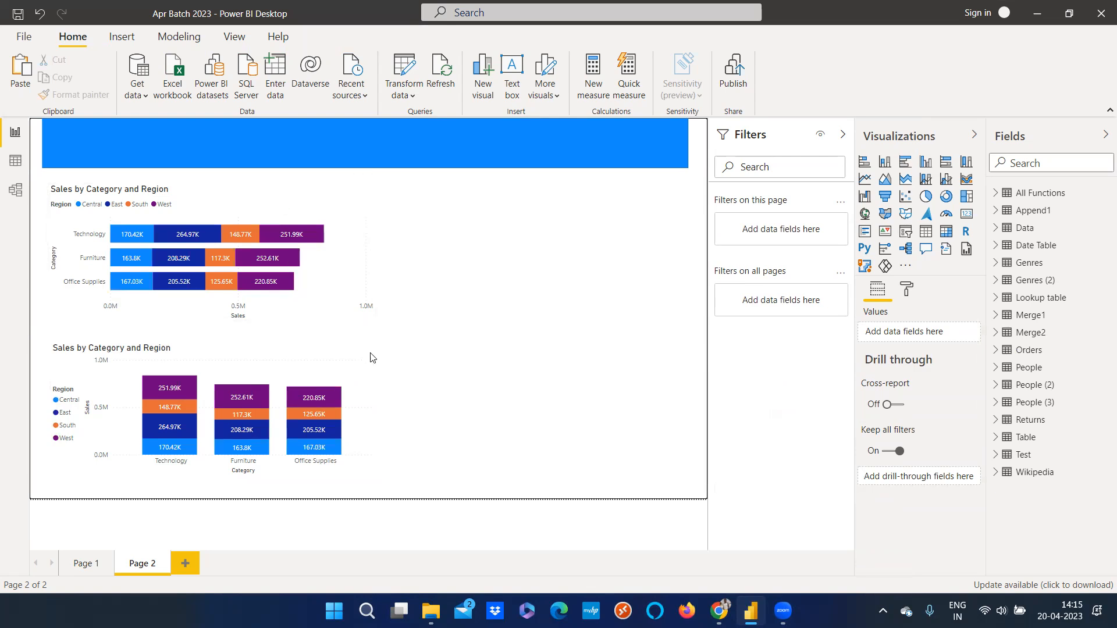
Leave Edit interactions and resize the stacked column chart slightly narrower and taller
left_click(356, 366)
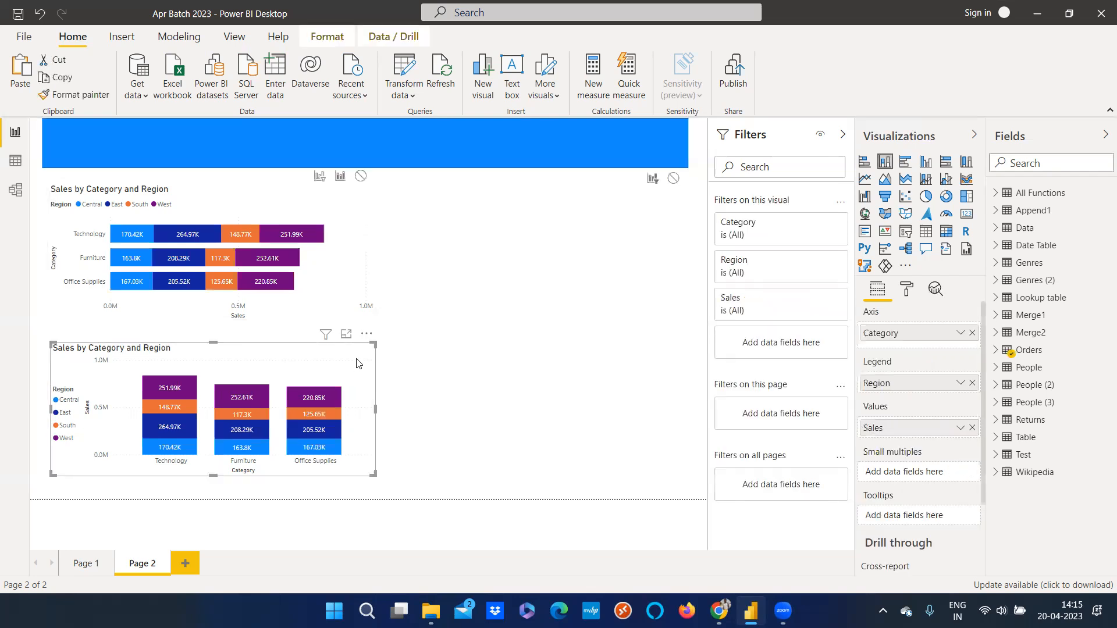
left_click(328, 35)
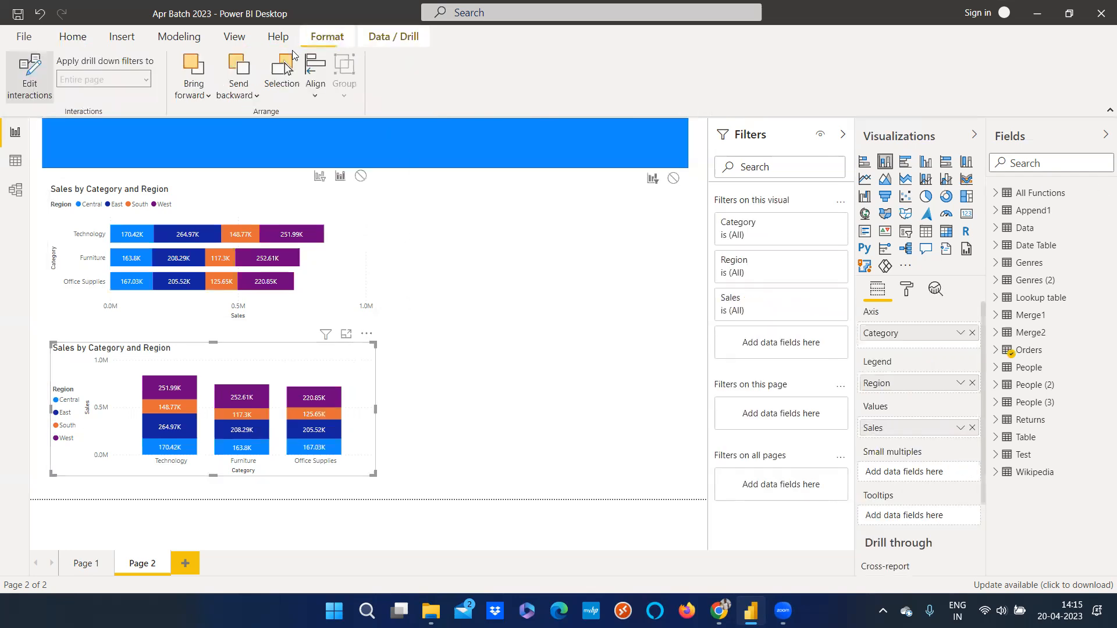
left_click(32, 81)
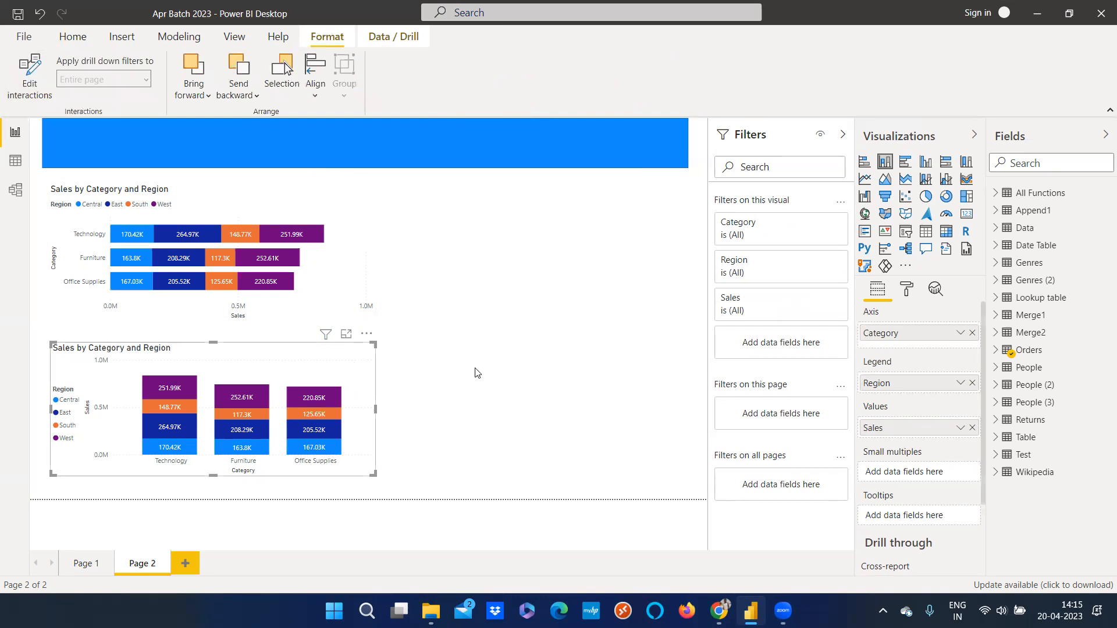
left_click_drag(372, 476, 357, 484)
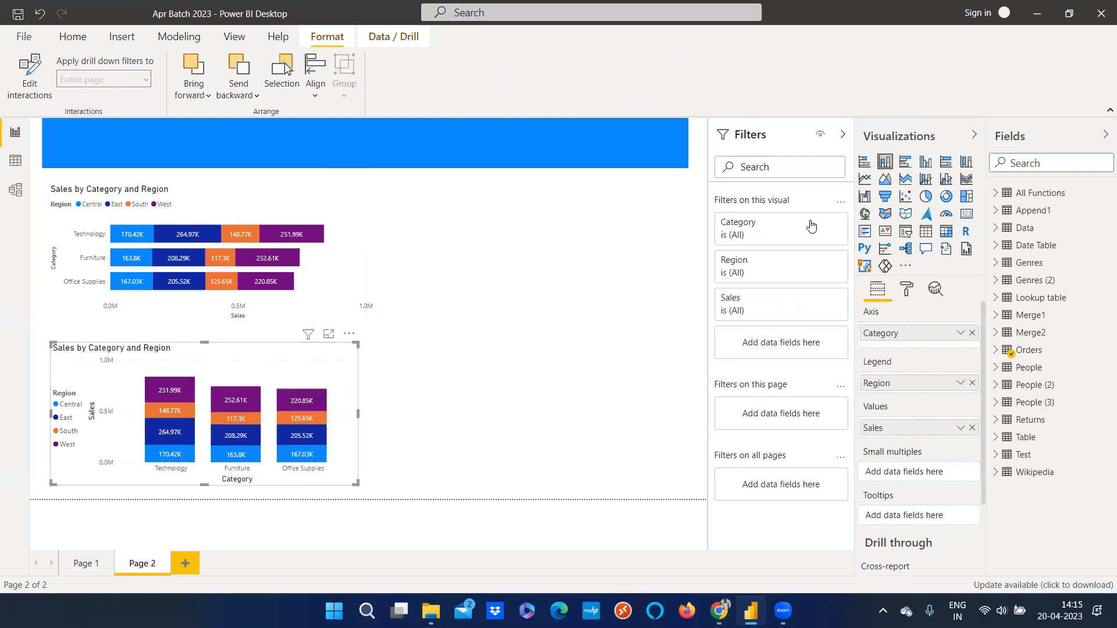
Insert a clustered bar chart beside the column chart and add the Orders Profit field to its values
key("Escape")
left_click(905, 161)
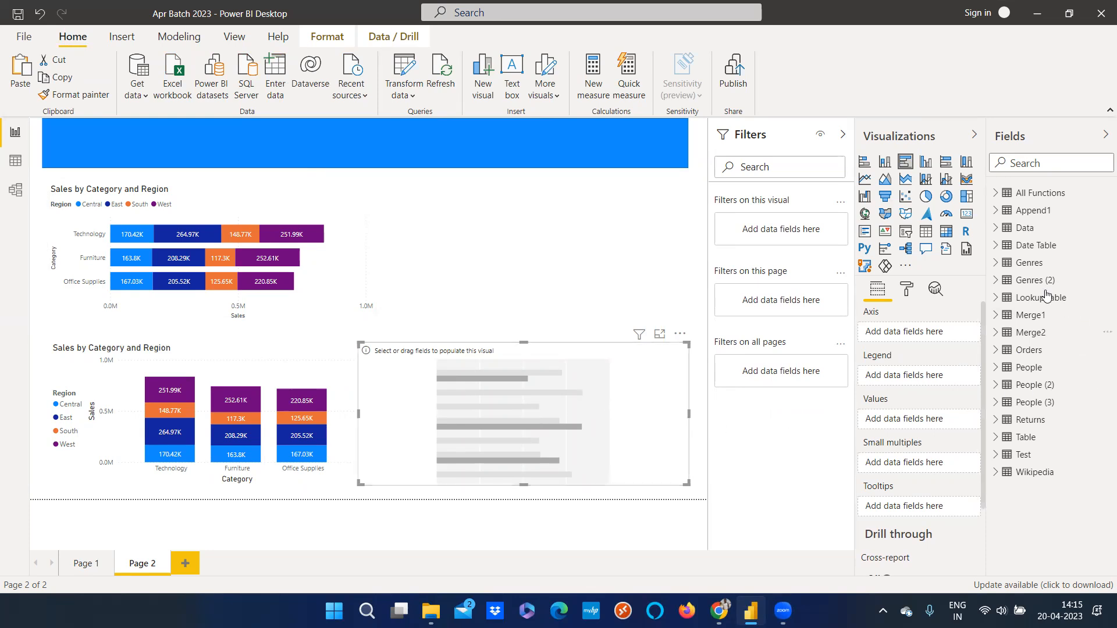
left_click(997, 350)
scroll(1039, 431, "down", 4)
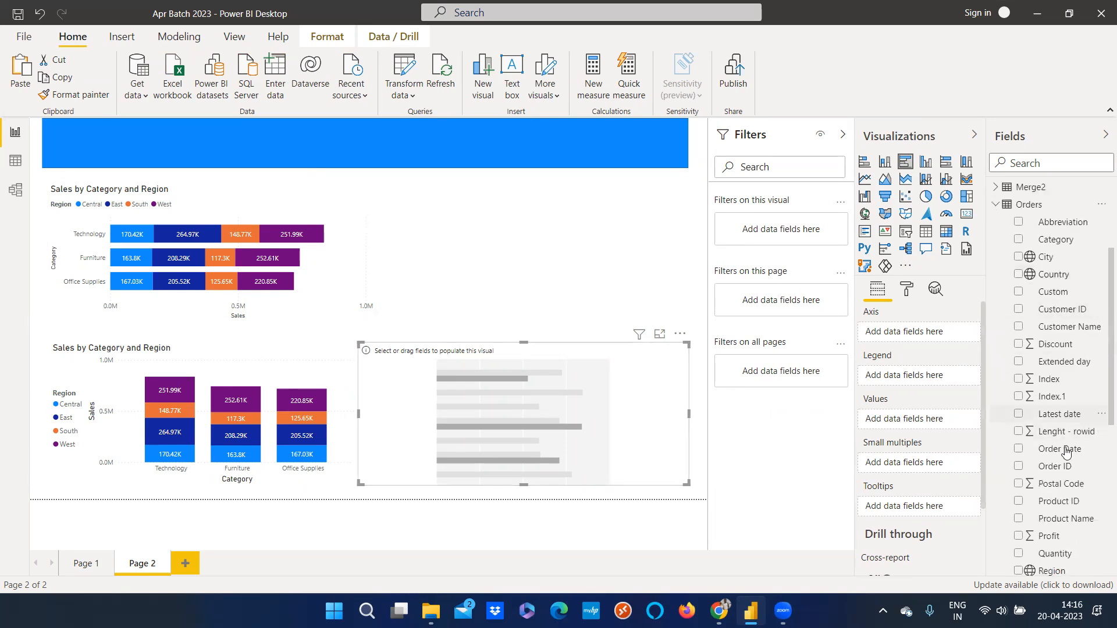
scroll(1061, 462, "down", 4)
left_click_drag(1056, 392, 929, 426)
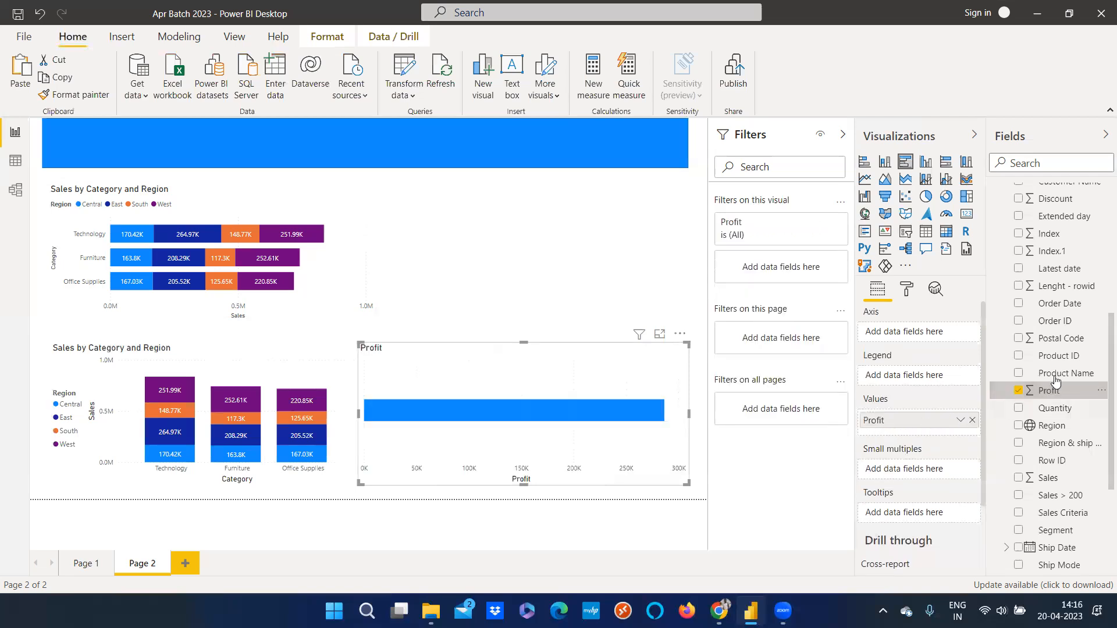
Try adding Product Name to the new bar chart's axis and remove it again
left_click_drag(1059, 377, 911, 336)
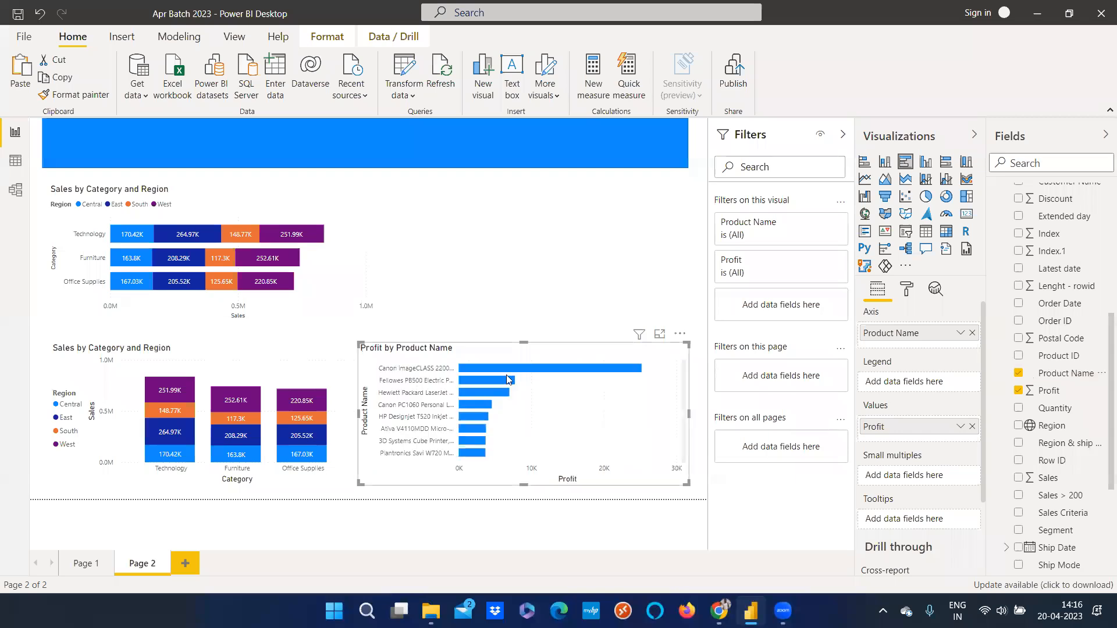
left_click(1018, 374)
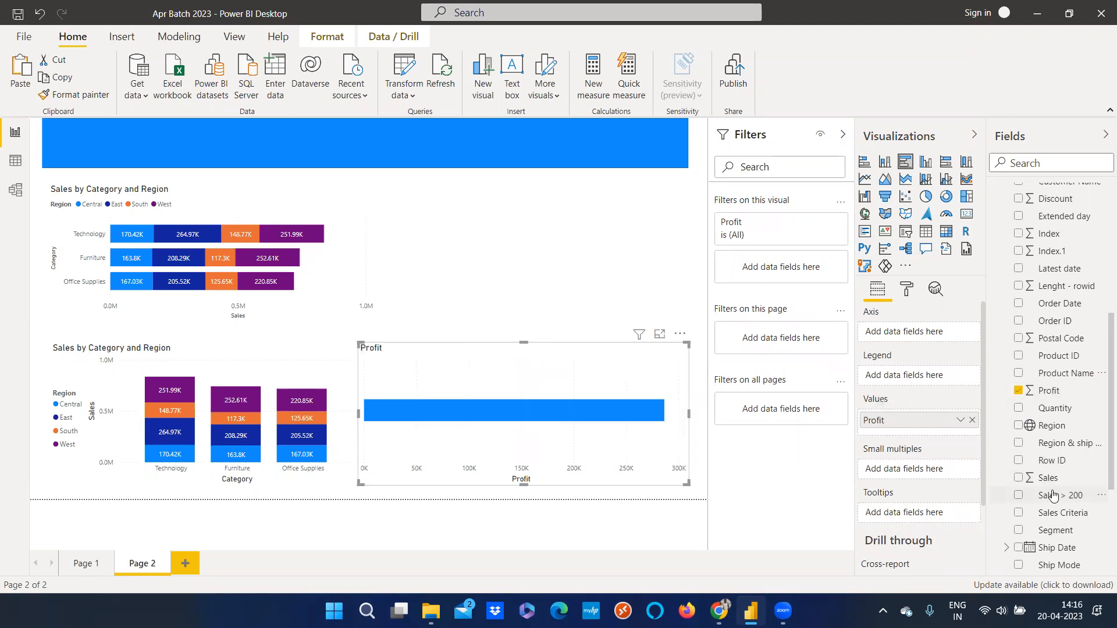
Add the Segment field to the axis of the new Profit bar chart
scroll(1042, 483, "up", 4)
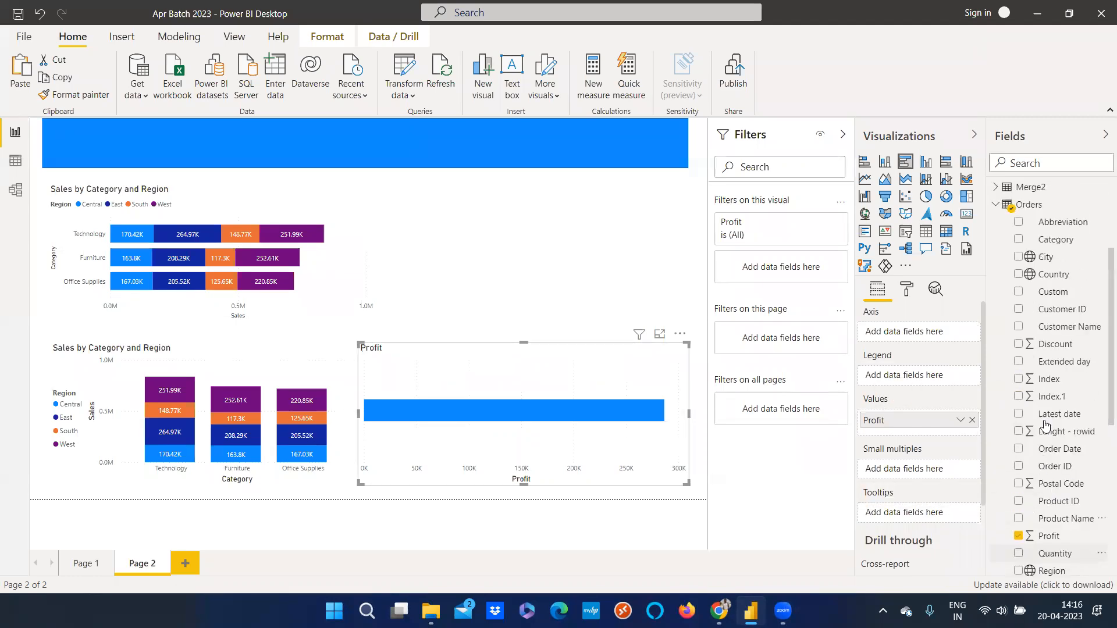
scroll(1059, 335, "up", 2)
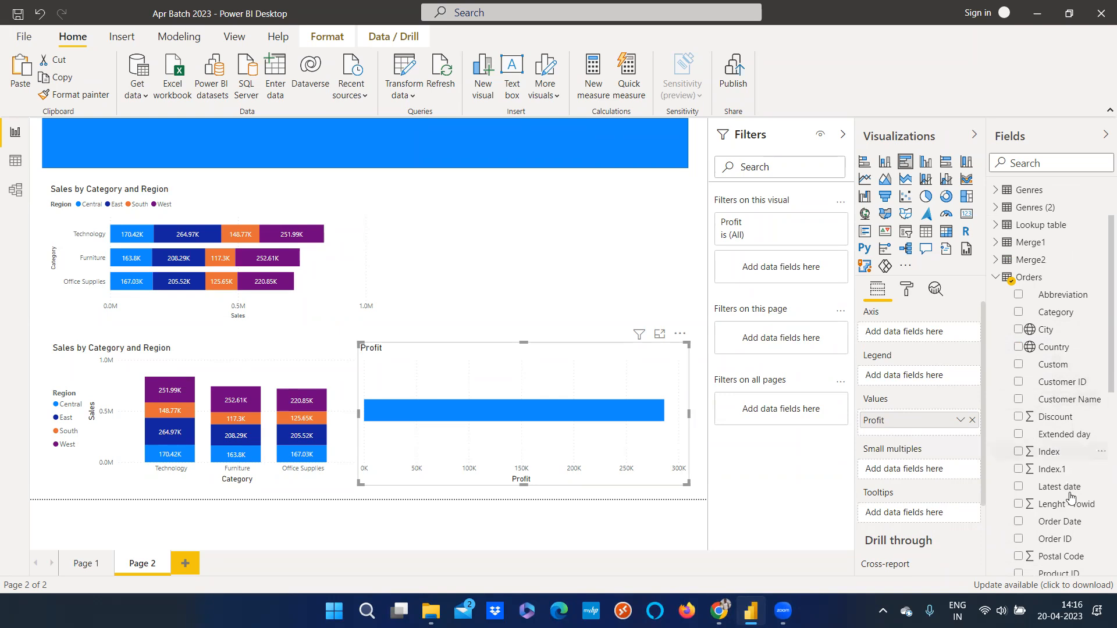
scroll(1070, 499, "down", 5)
left_click_drag(1056, 387, 923, 340)
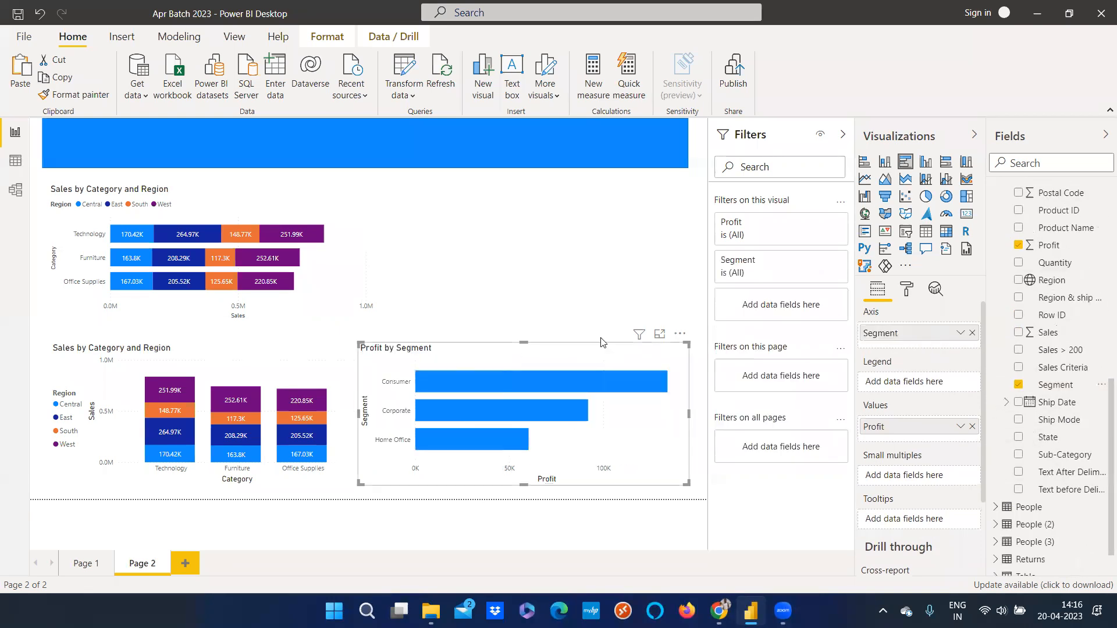
Extend the Profit bar chart upward and add Region to its legend
left_click_drag(523, 343, 520, 267)
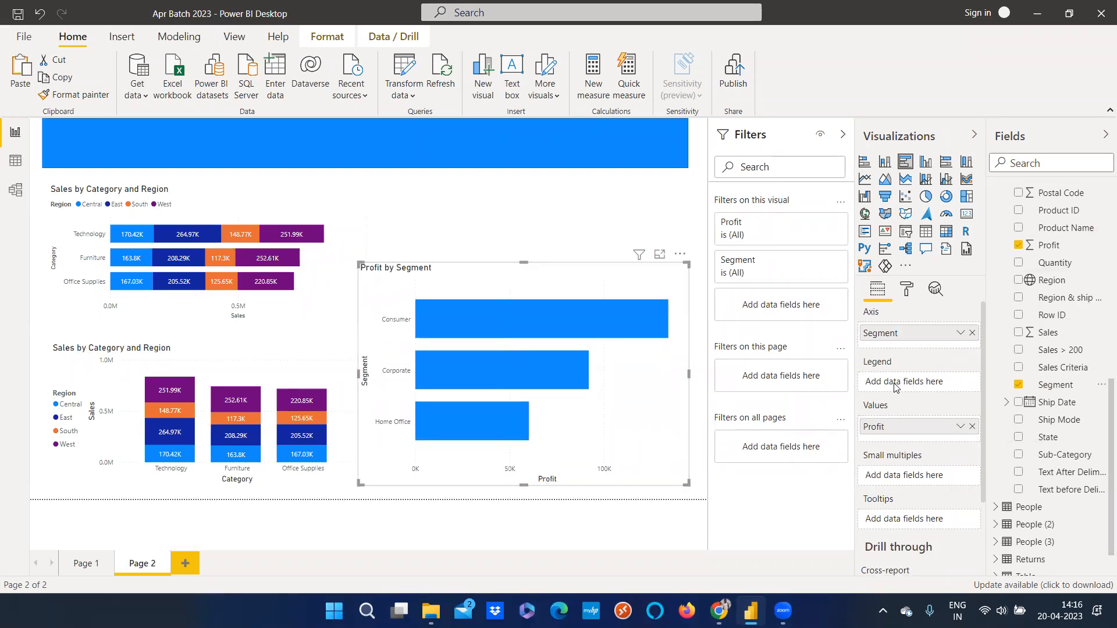
left_click_drag(1041, 281, 912, 381)
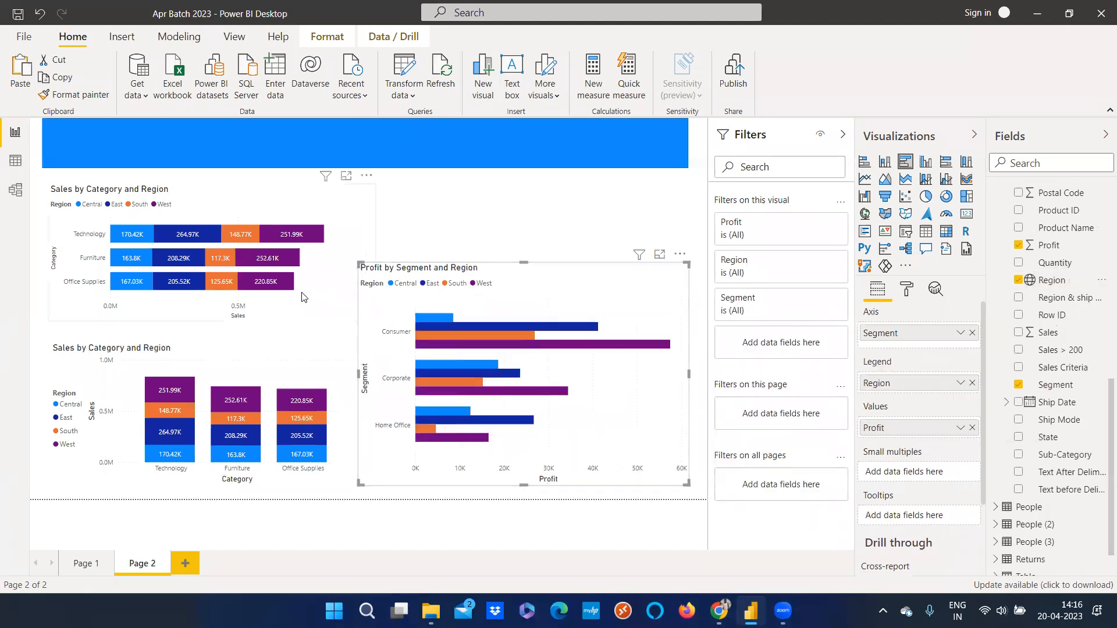
Make the Sales by Category and Region bar chart narrower from its right edge
left_click(318, 317)
left_click_drag(373, 320, 307, 320)
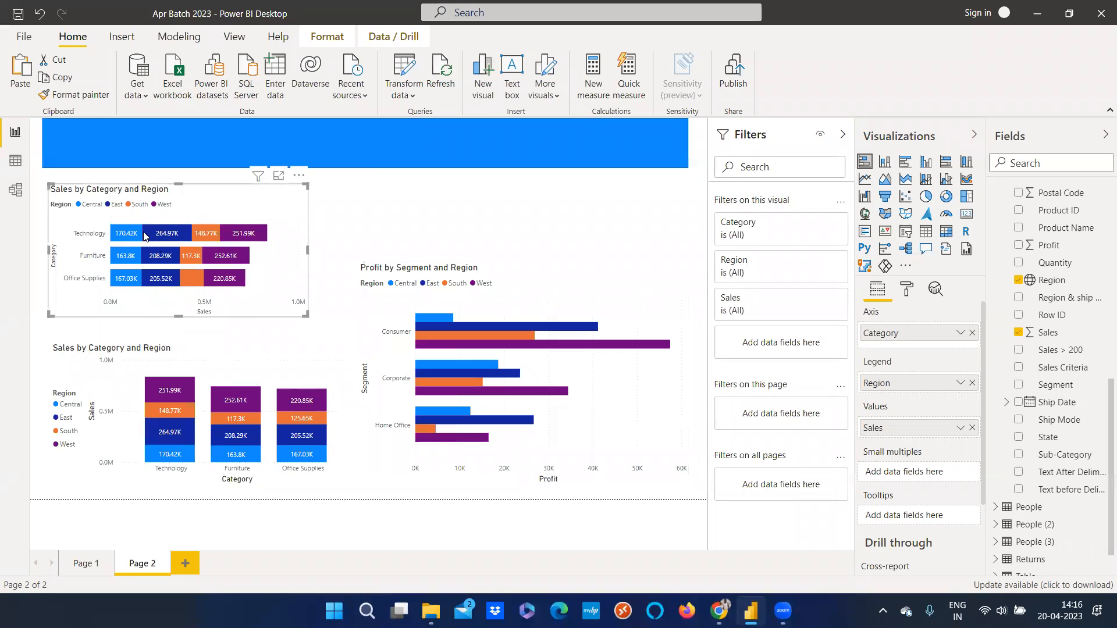
mouse_move(144, 236)
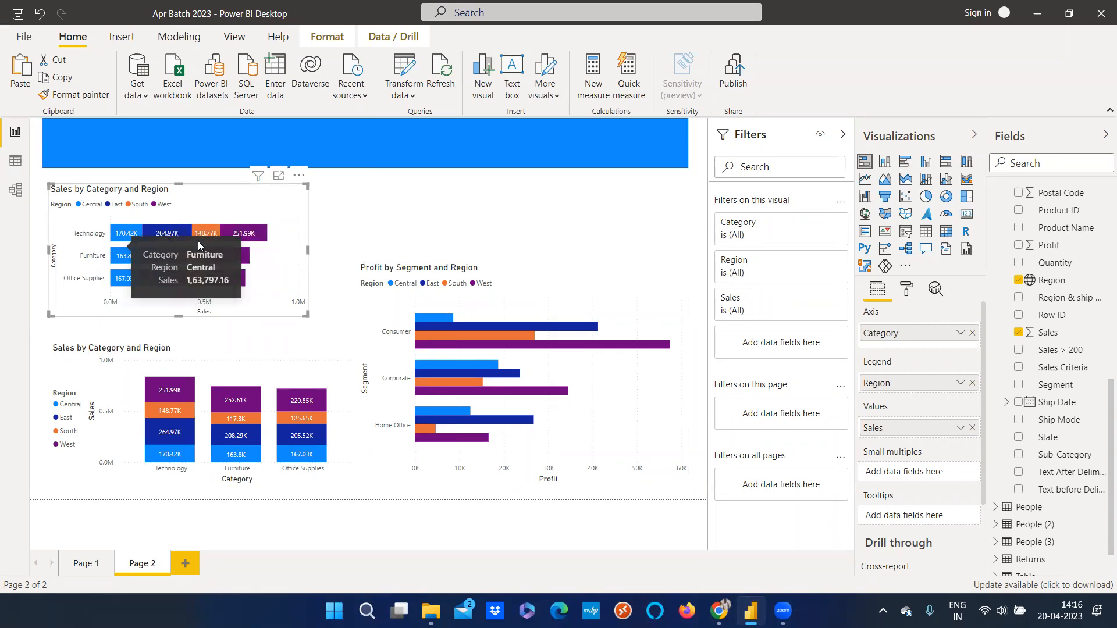
Turn on data labels for the Profit by Segment and Region chart
left_click(526, 300)
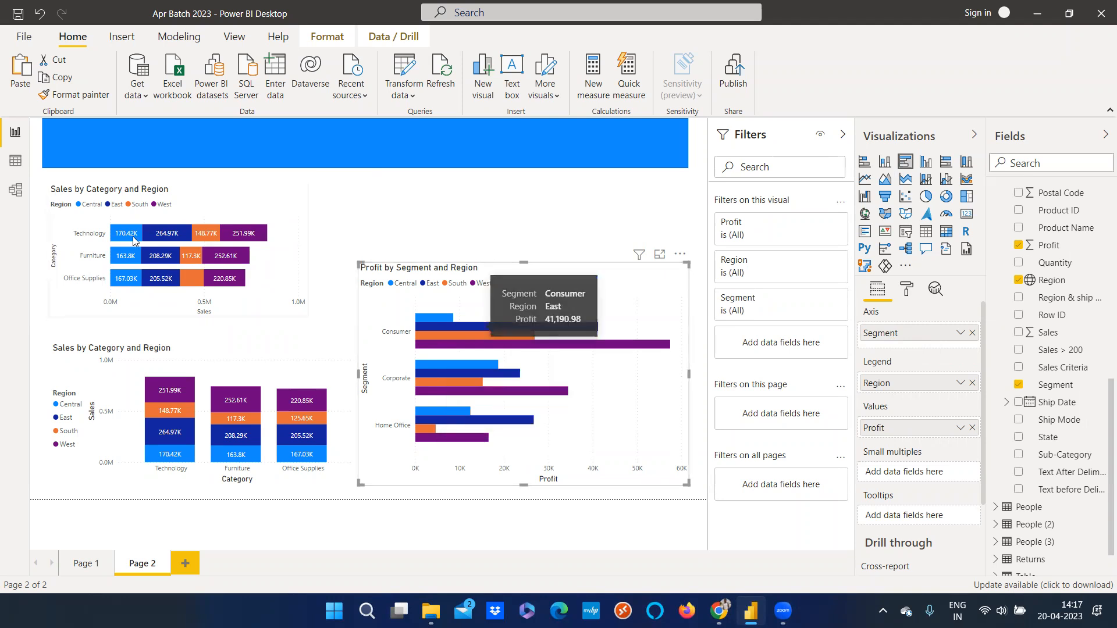
left_click(121, 208)
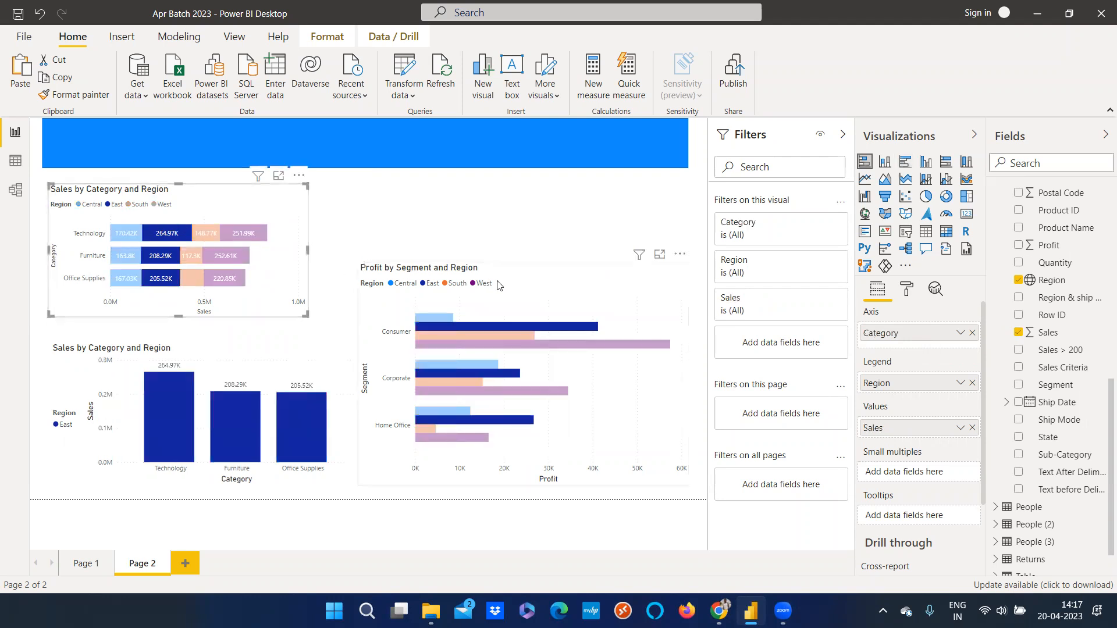
left_click(497, 285)
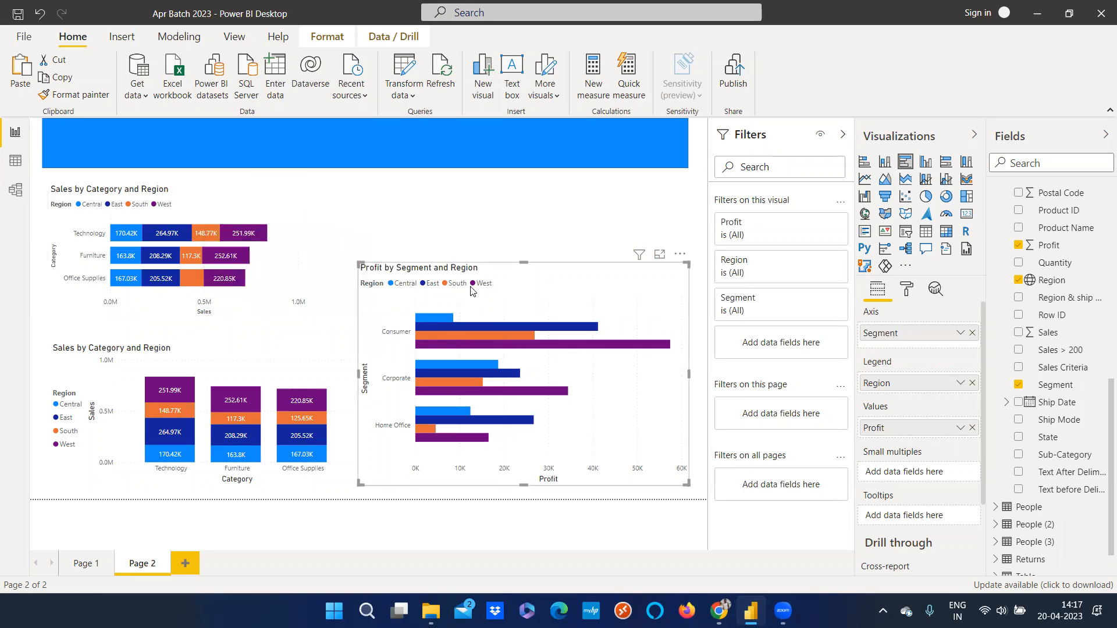
left_click(911, 291)
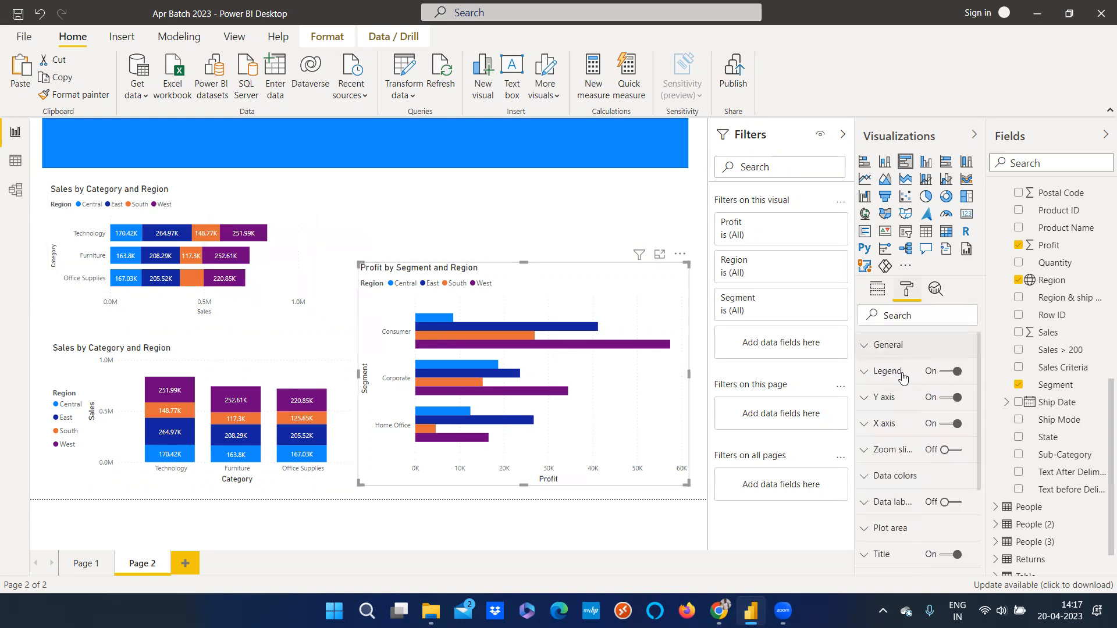
left_click(951, 502)
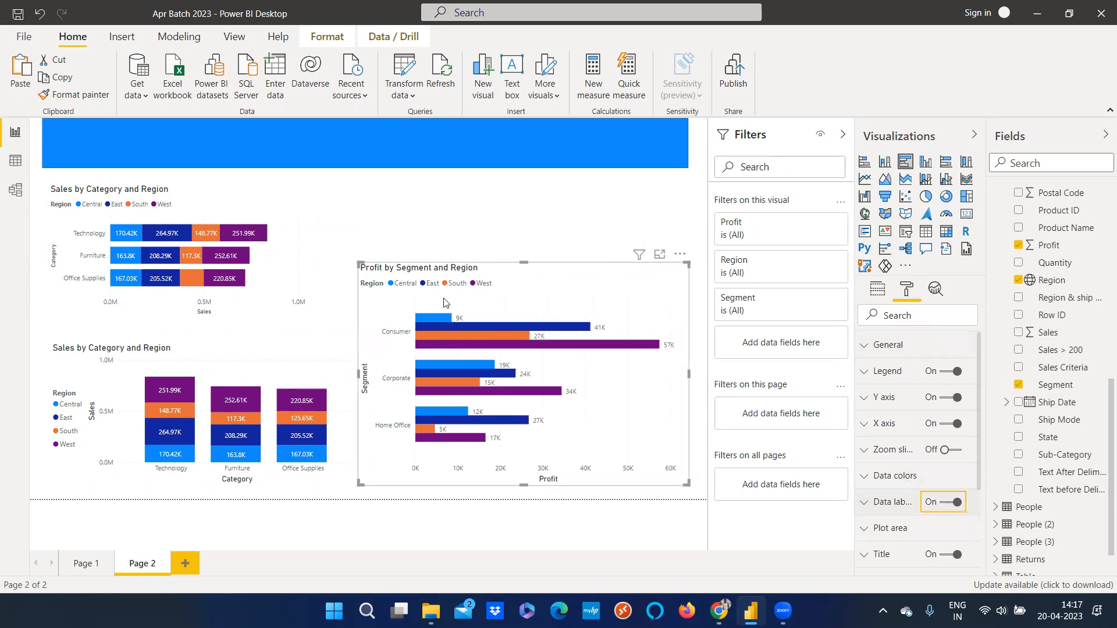
Select legend entries and bar segments across the charts to test cross-highlighting, then clear the selection
left_click(411, 288)
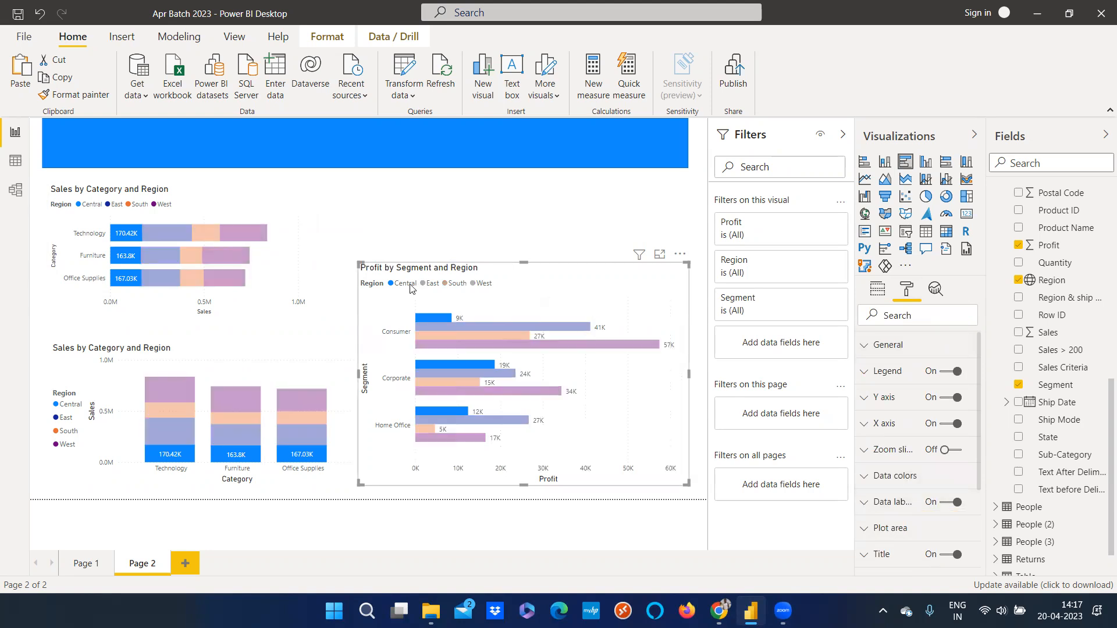
left_click(411, 288)
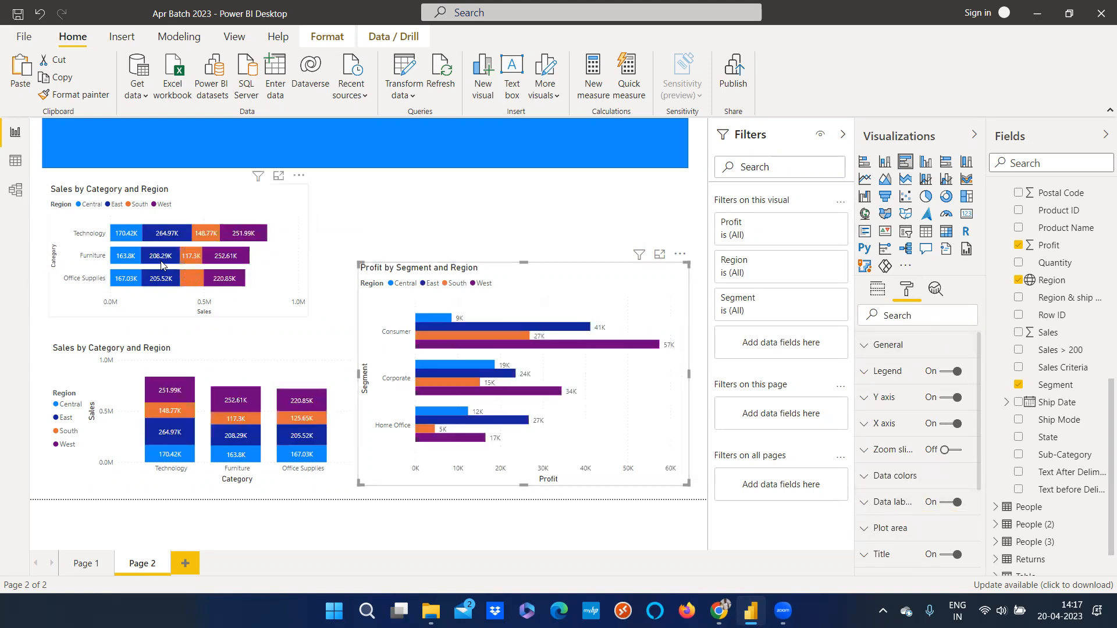
left_click(161, 259)
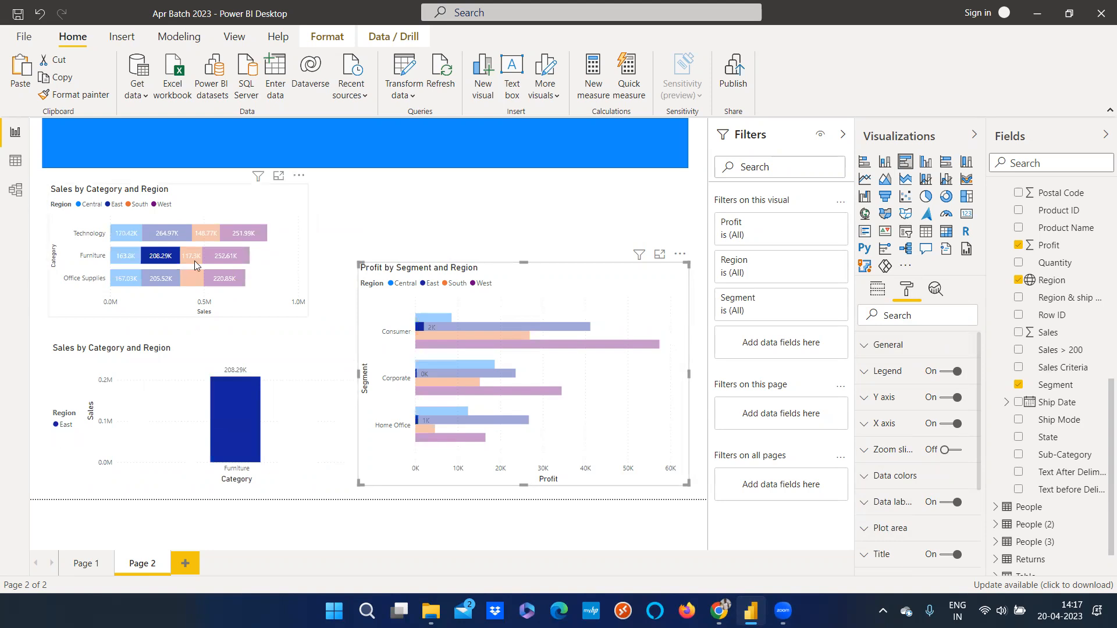
left_click(195, 260)
left_click(237, 261)
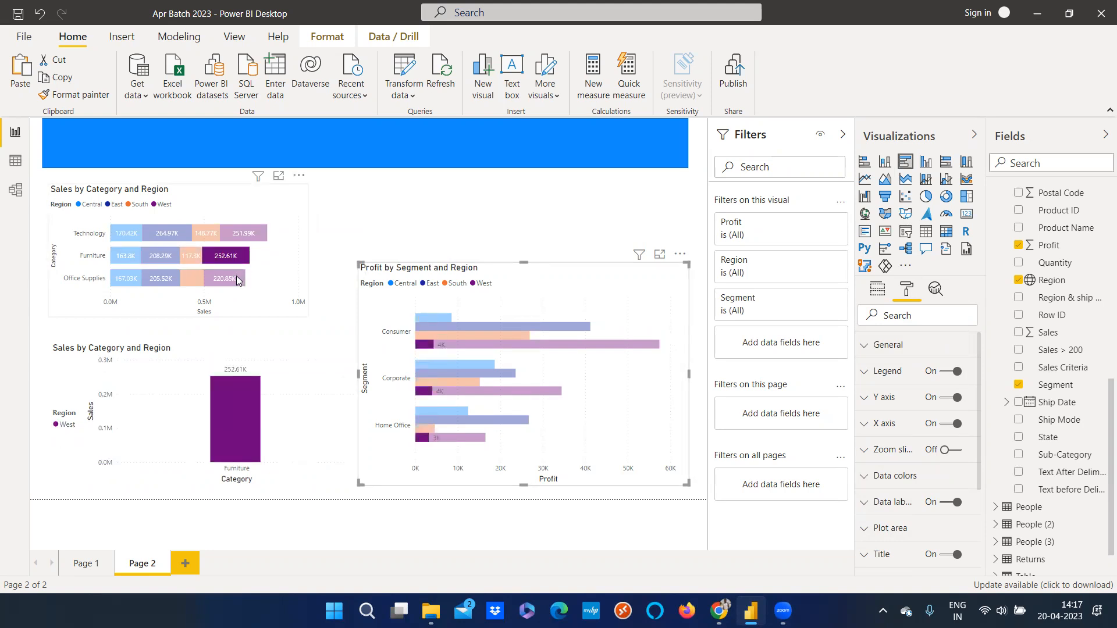
left_click(236, 275)
left_click(123, 281)
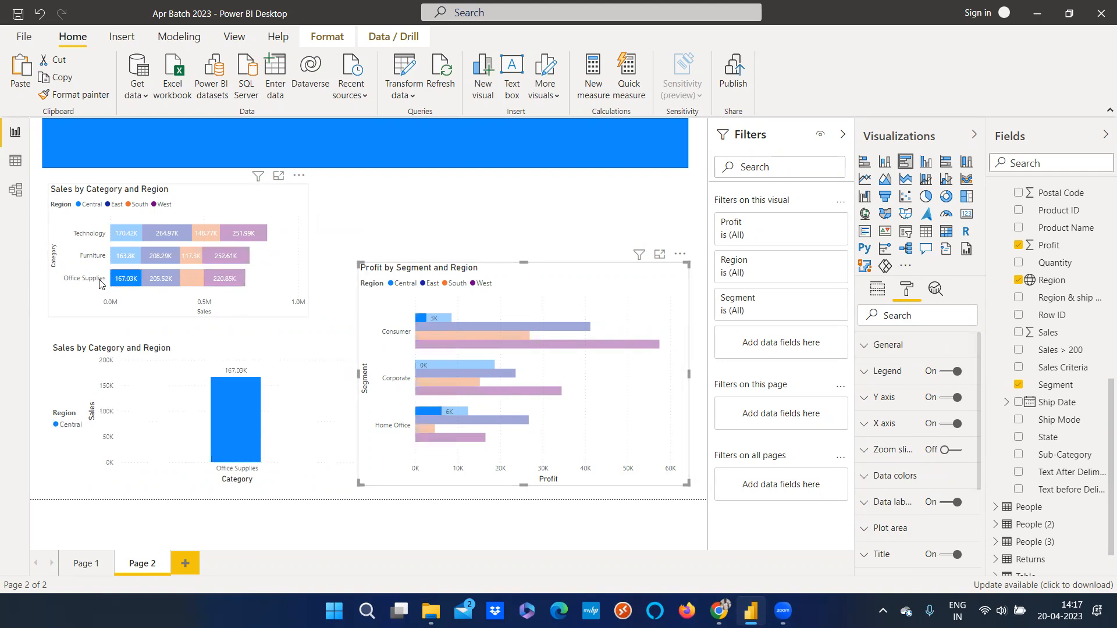
left_click(100, 280)
left_click(88, 205)
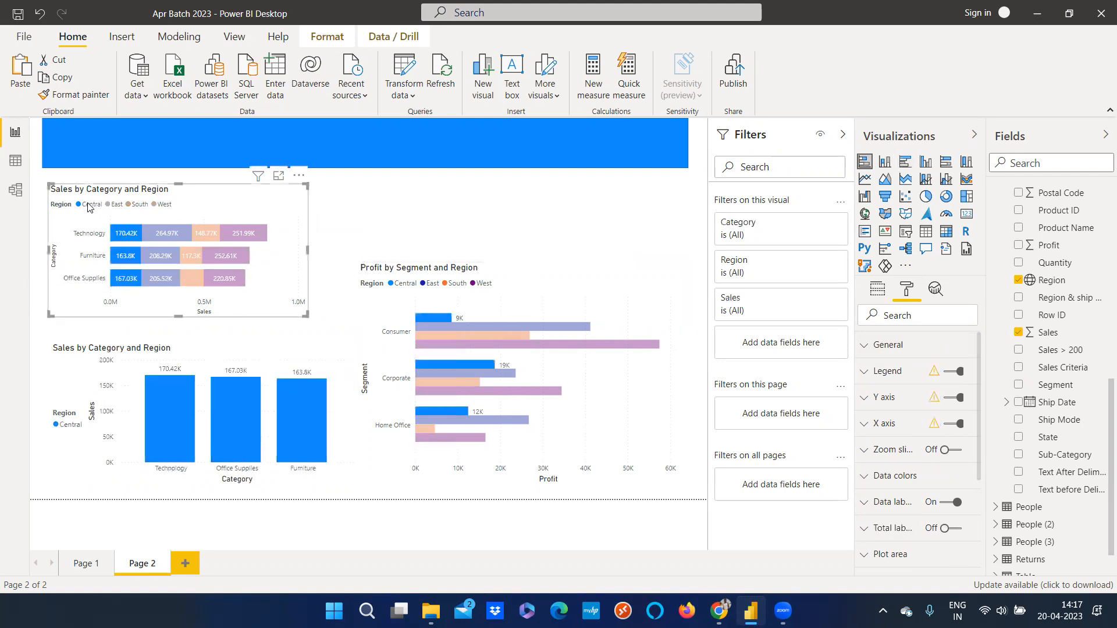
left_click(119, 205)
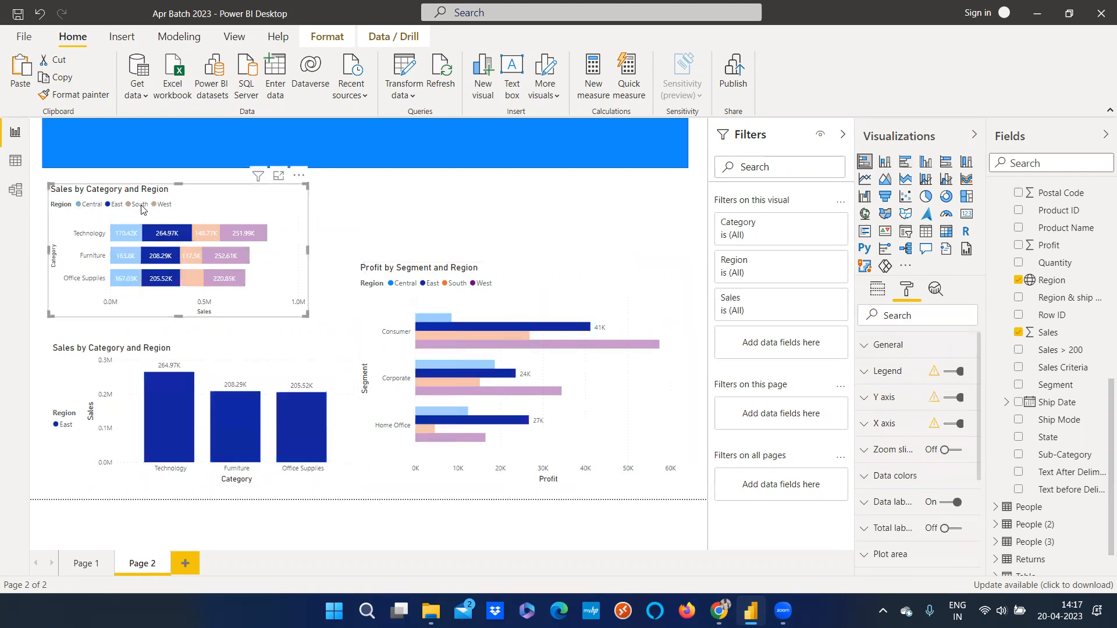
left_click(142, 207)
left_click(166, 205)
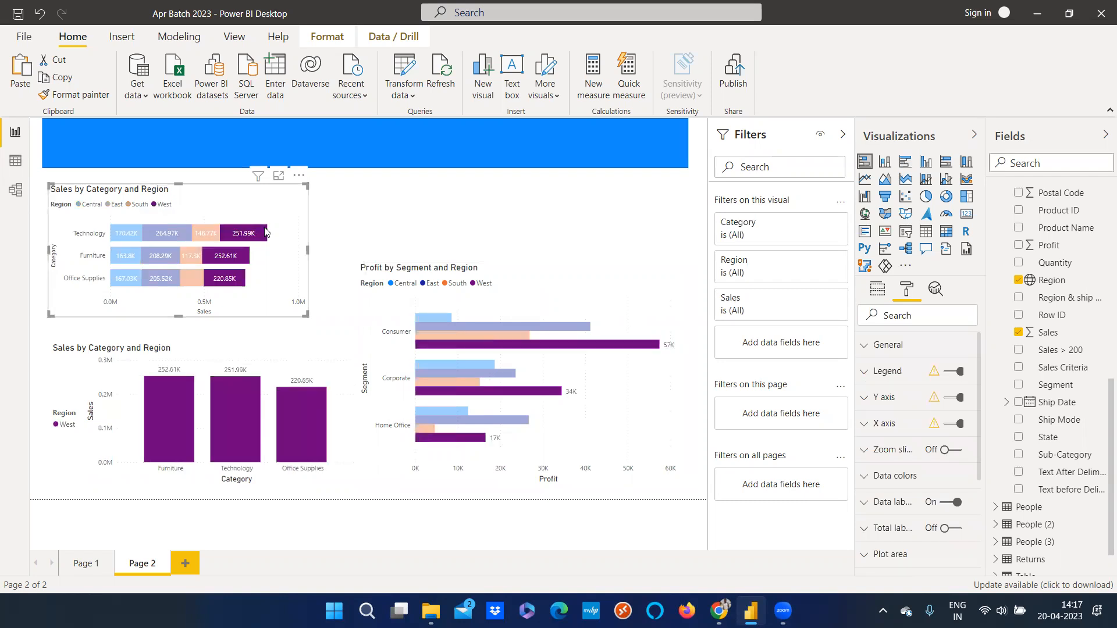
left_click(393, 237)
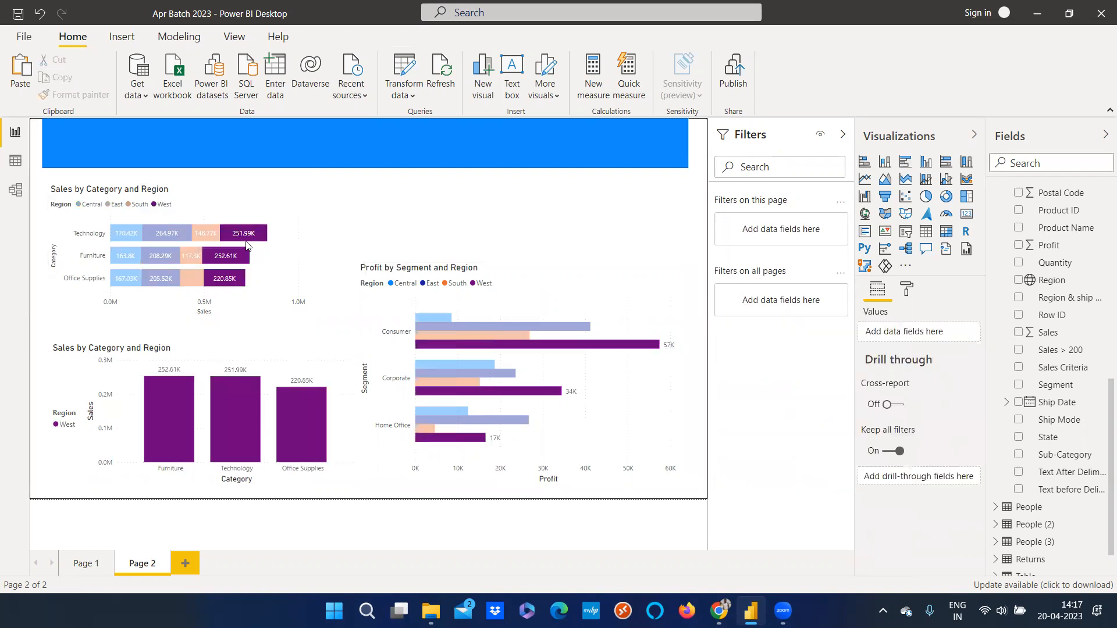
left_click(163, 212)
left_click(493, 241)
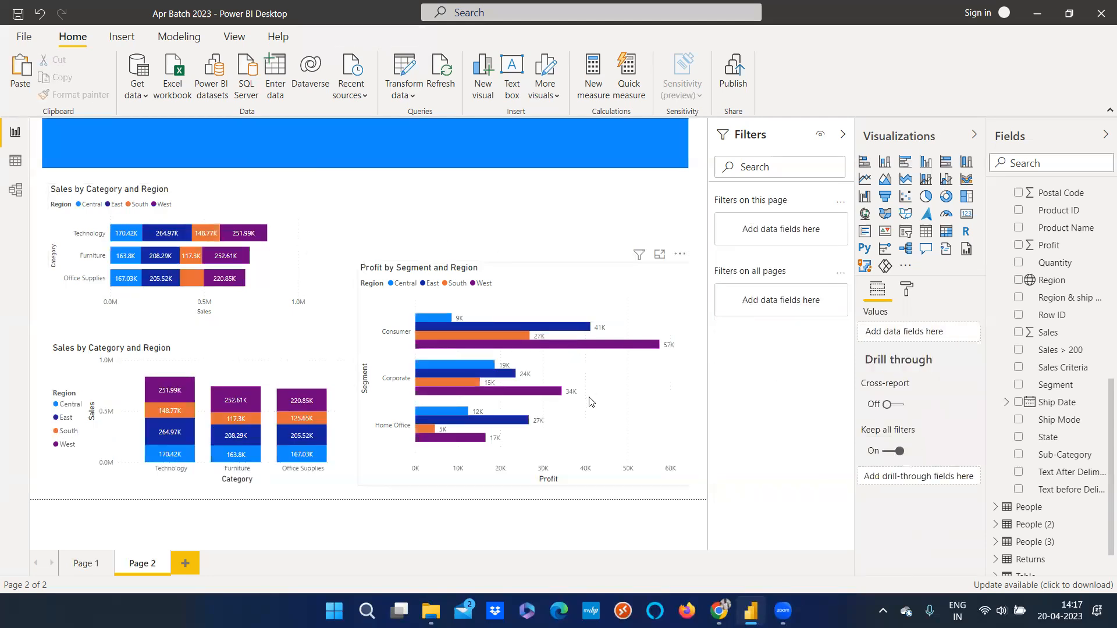
left_click(590, 401)
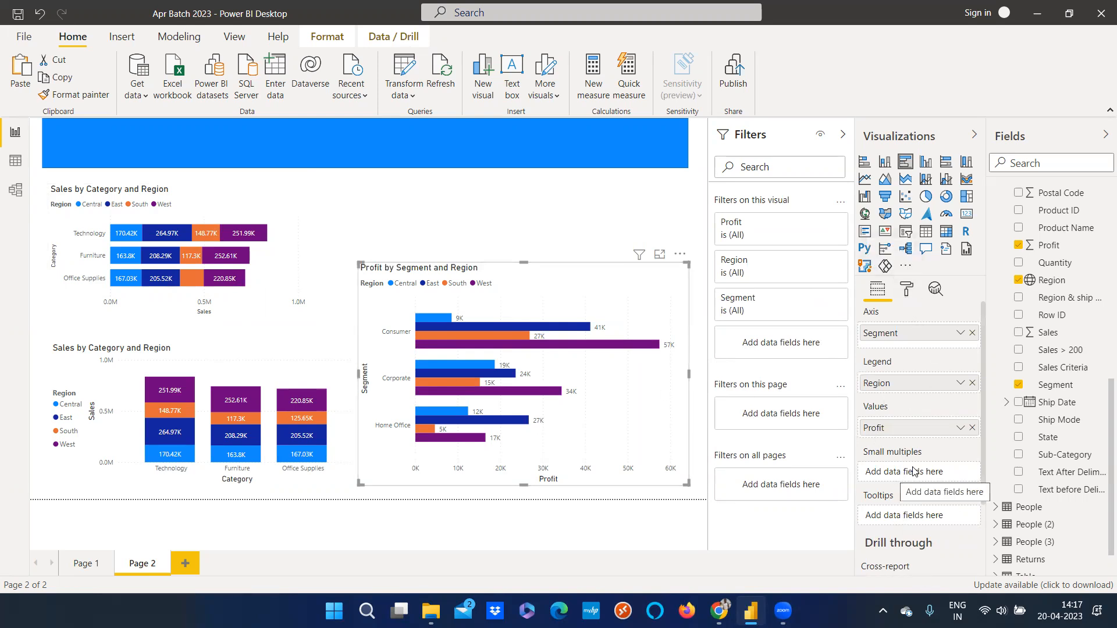
Rearrange the page: narrow both Sales by Category and Region charts and enlarge the Profit chart beside them
left_click_drag(573, 291, 563, 218)
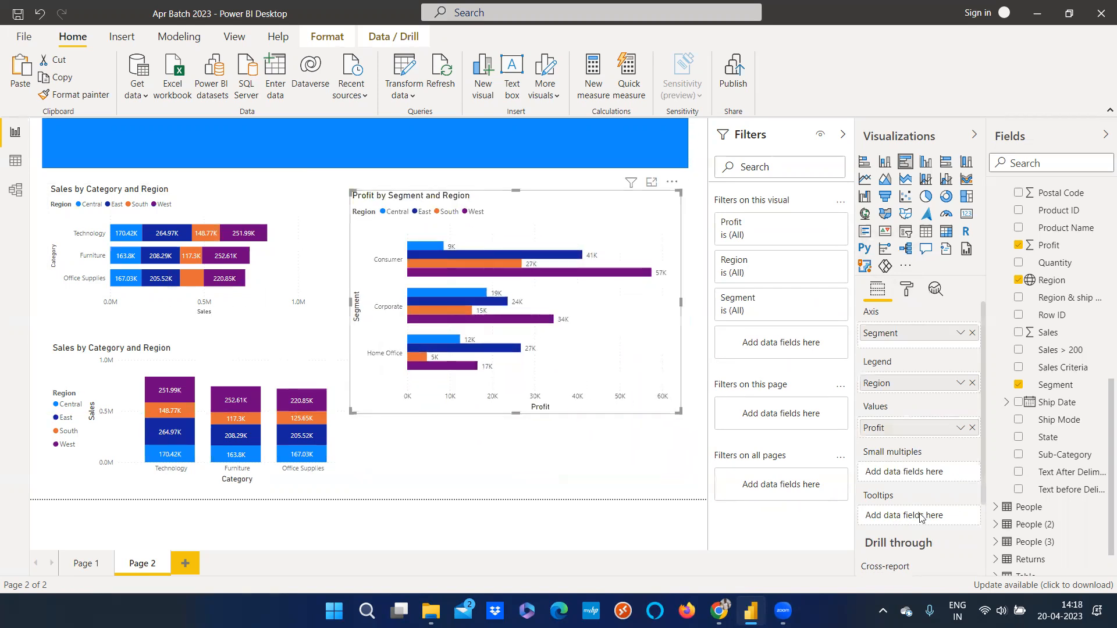
left_click_drag(522, 376, 521, 328)
left_click(353, 391)
left_click_drag(358, 411, 249, 416)
left_click(298, 273)
left_click_drag(307, 252, 238, 252)
left_click_drag(512, 254, 463, 252)
left_click_drag(468, 324, 479, 489)
left_click_drag(633, 482, 694, 489)
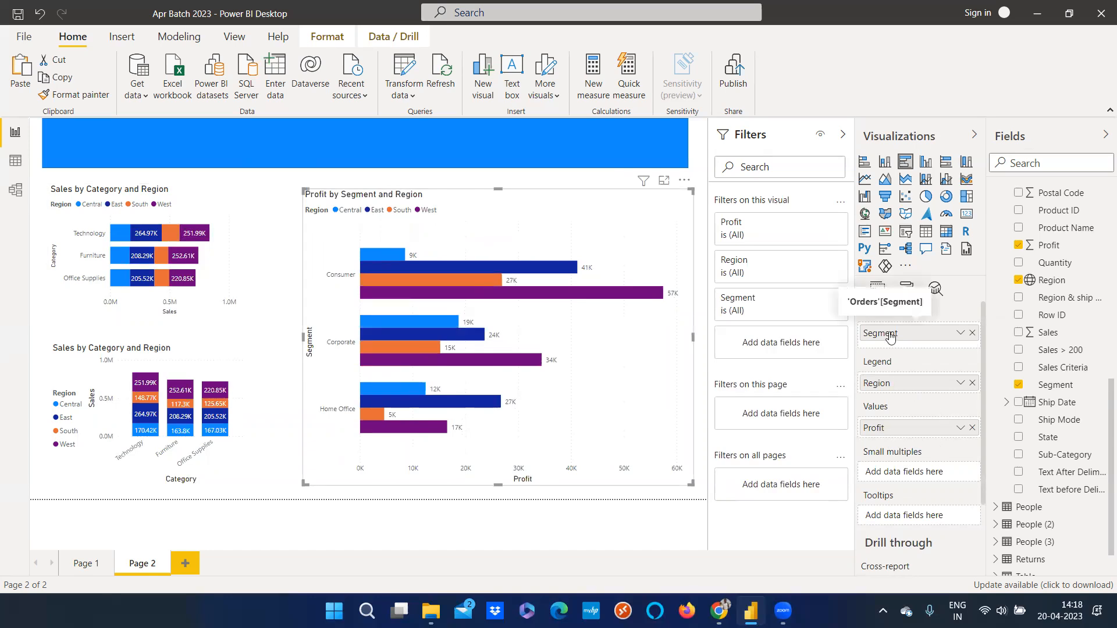
Add Ship Mode as small multiples to the Profit chart and widen it to the left
left_click_drag(1060, 427, 916, 476)
left_click_drag(300, 335, 240, 337)
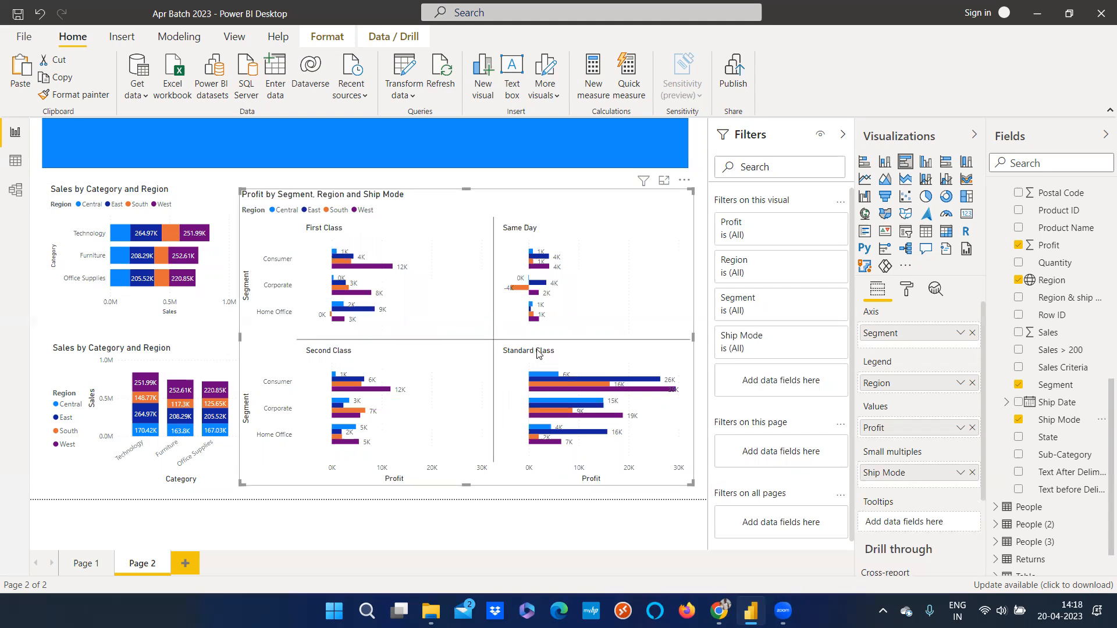
Narrow the Profit chart slightly from its left edge
mouse_move(336, 262)
mouse_move(592, 393)
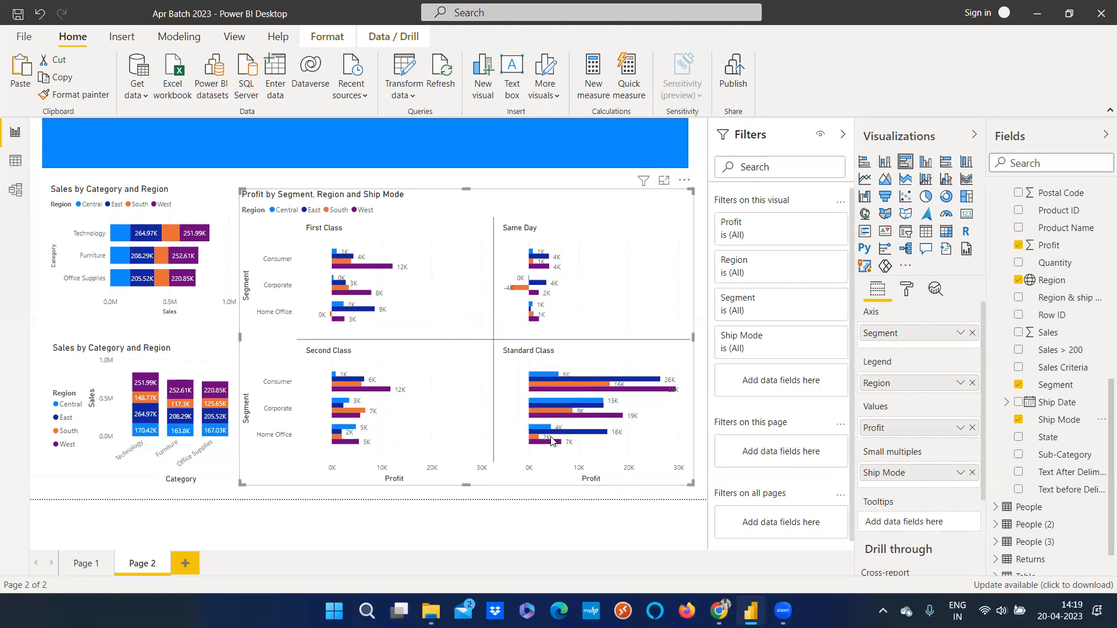
mouse_move(551, 432)
left_click_drag(240, 339, 285, 340)
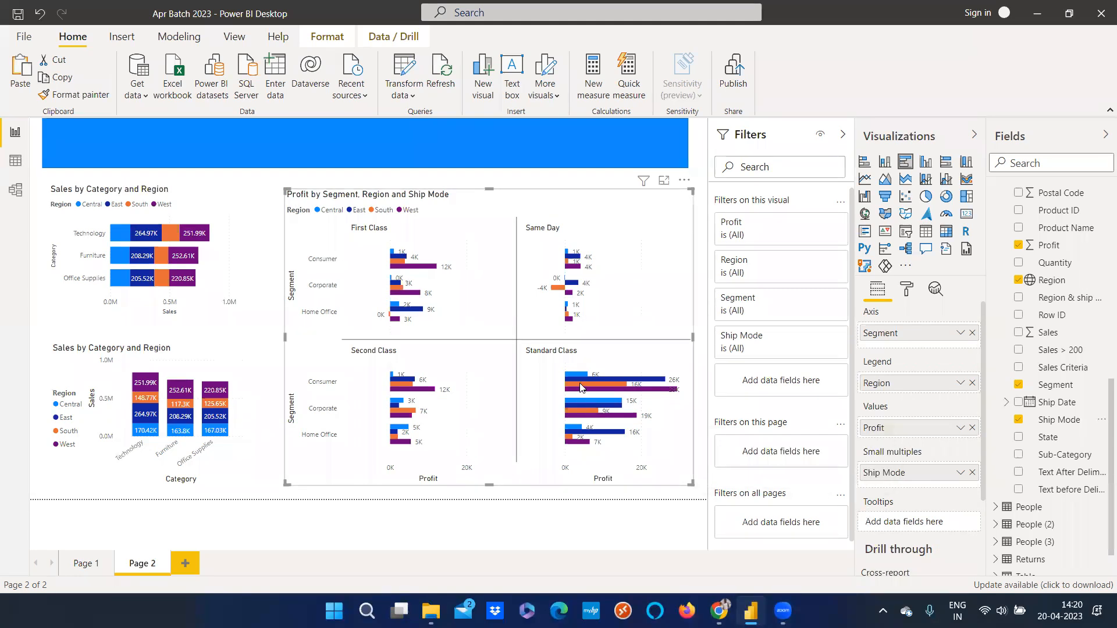
Try adding State and then Sub-Category to the Profit chart's tooltips, removing each again
mouse_move(581, 387)
left_click_drag(1051, 437, 925, 524)
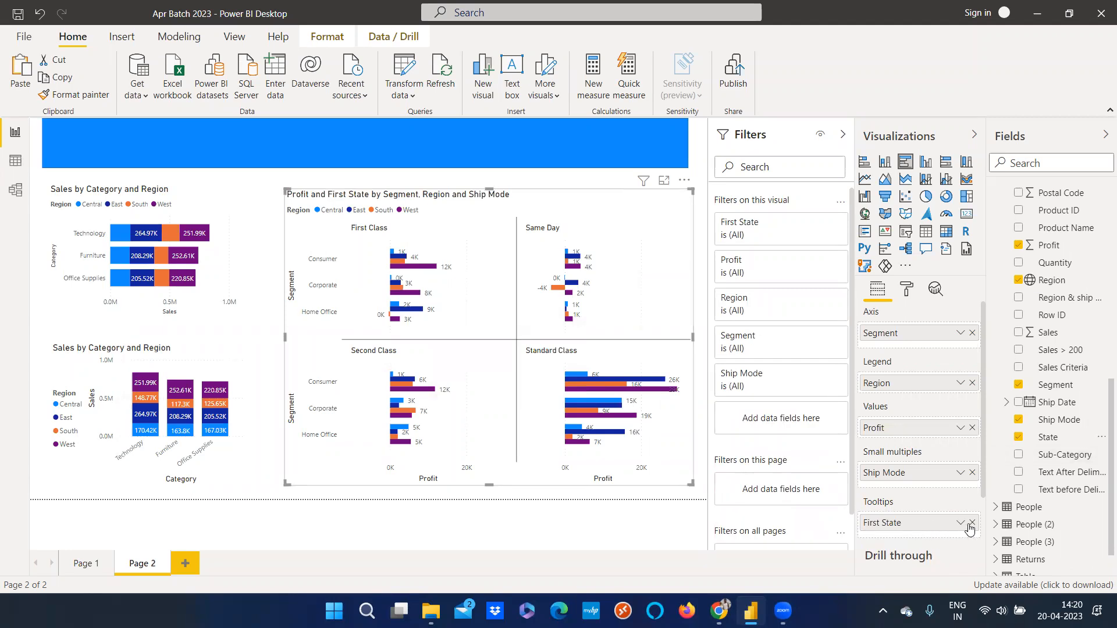
left_click(970, 525)
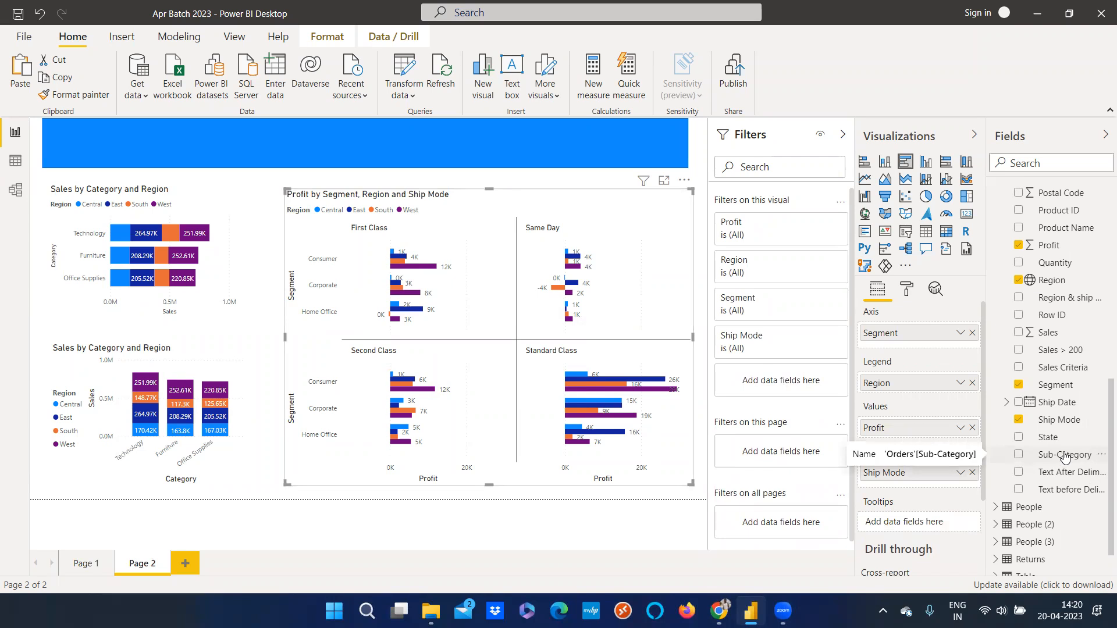
left_click_drag(1065, 456, 925, 523)
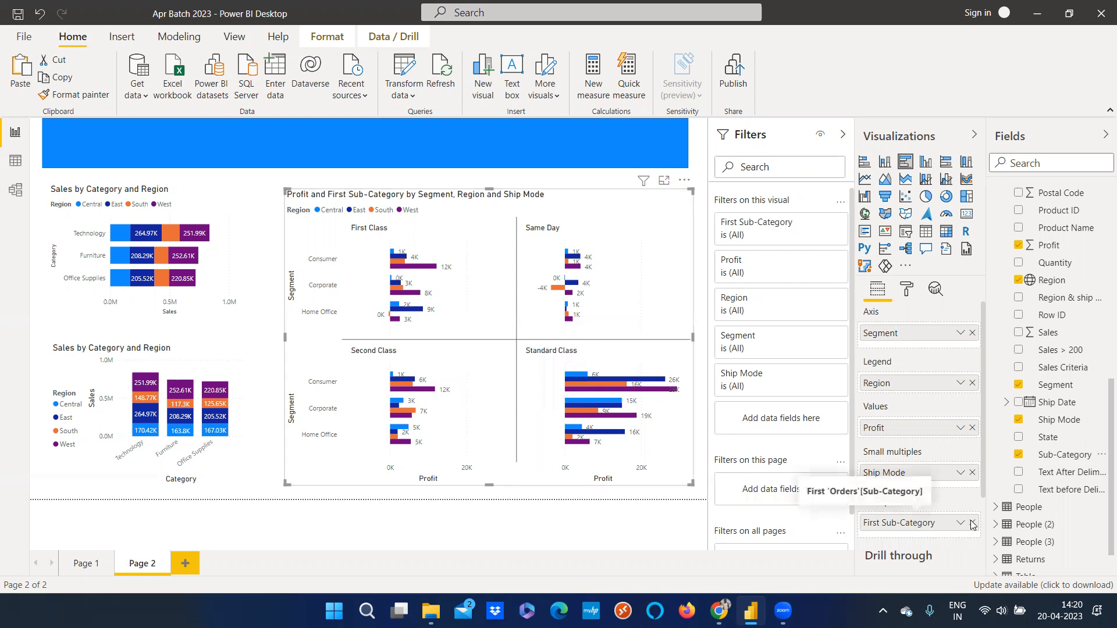
left_click(972, 523)
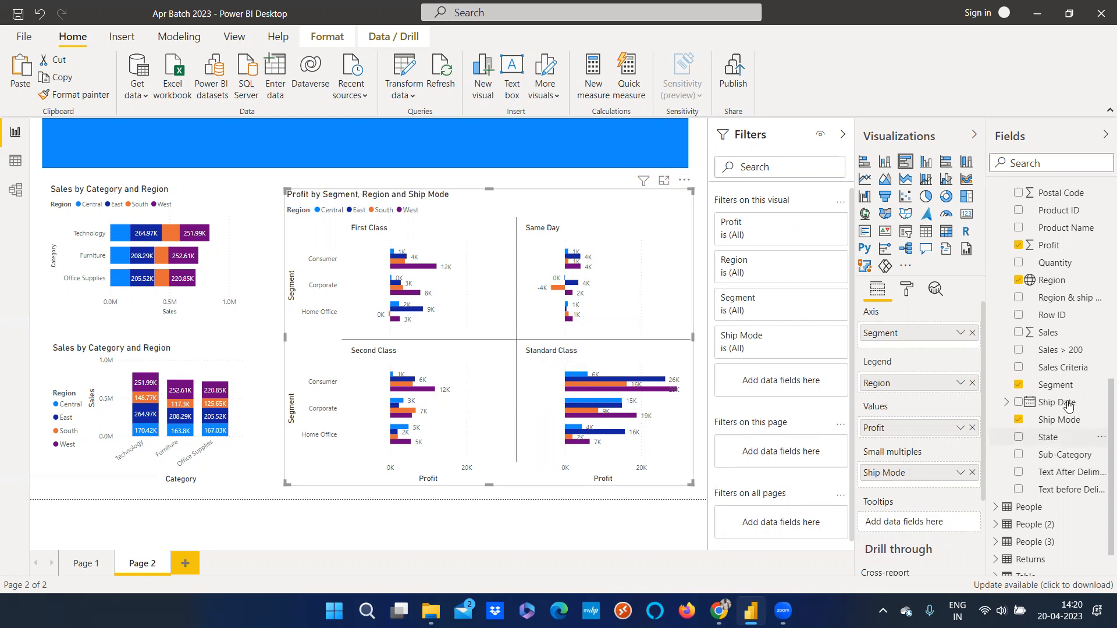
Add the Category field to the Profit chart's tooltips
scroll(1054, 326, "up", 5)
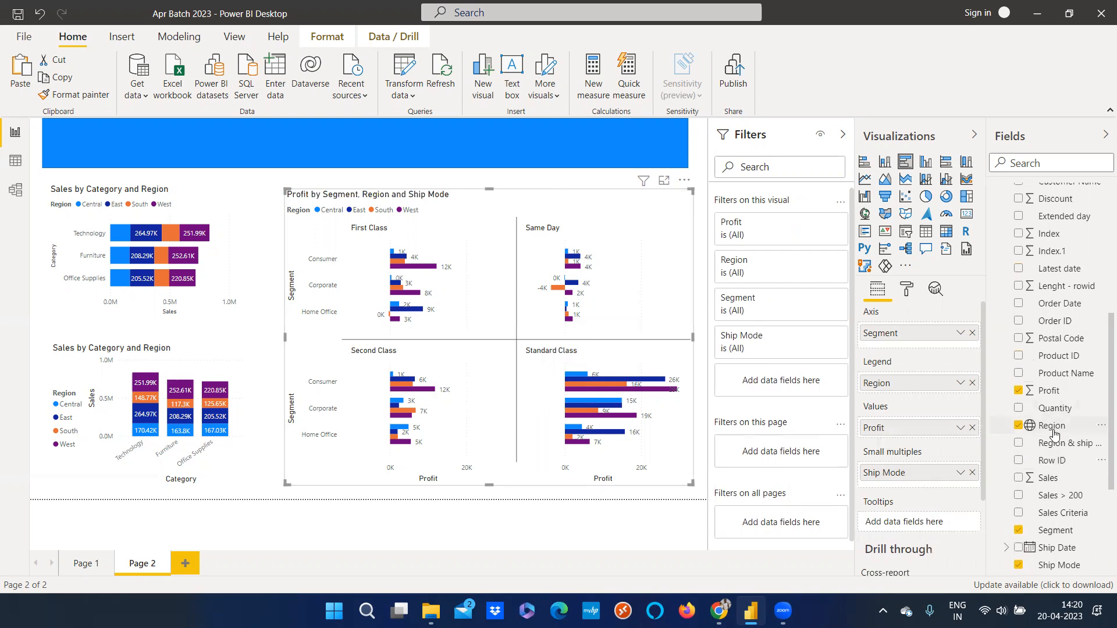
scroll(1055, 436, "up", 6)
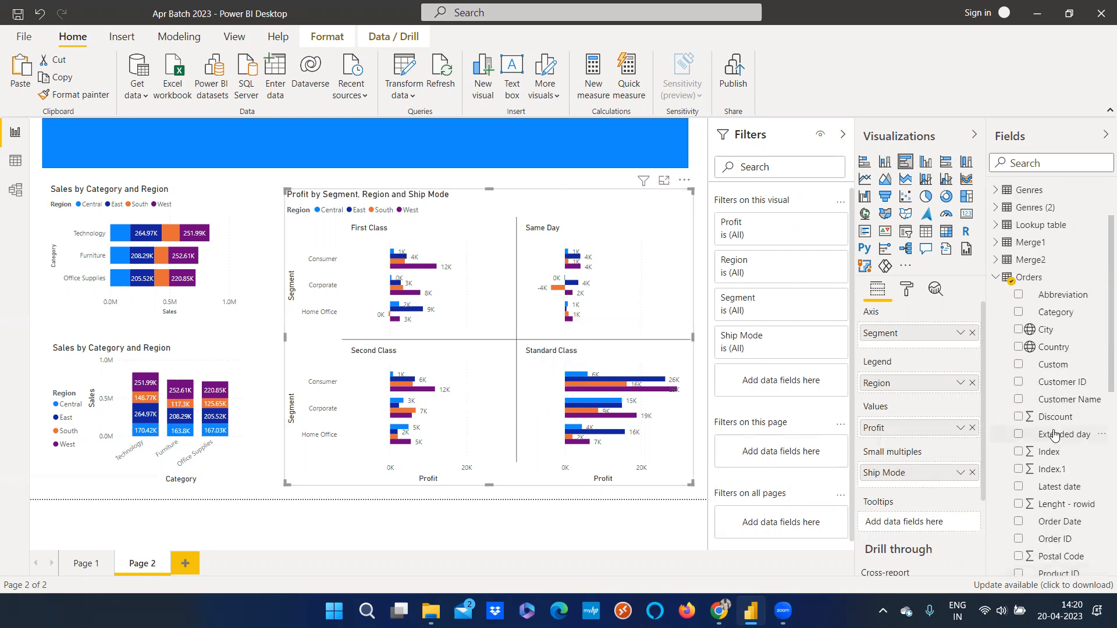
left_click_drag(1062, 315, 927, 521)
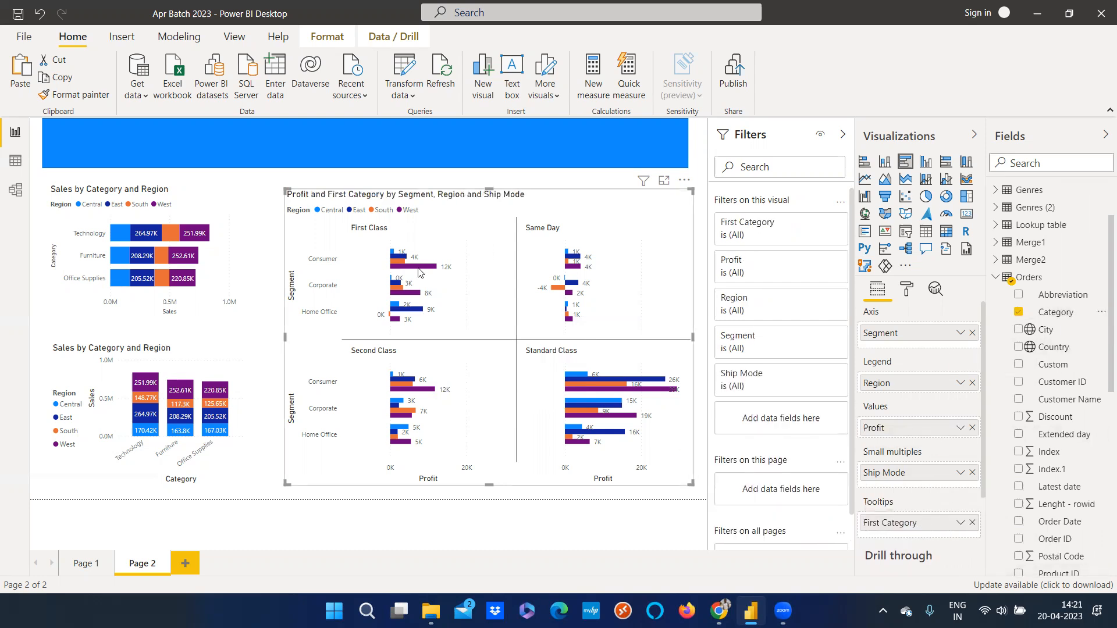
Hover over bars in the Profit chart to inspect the tooltips they show
mouse_move(420, 273)
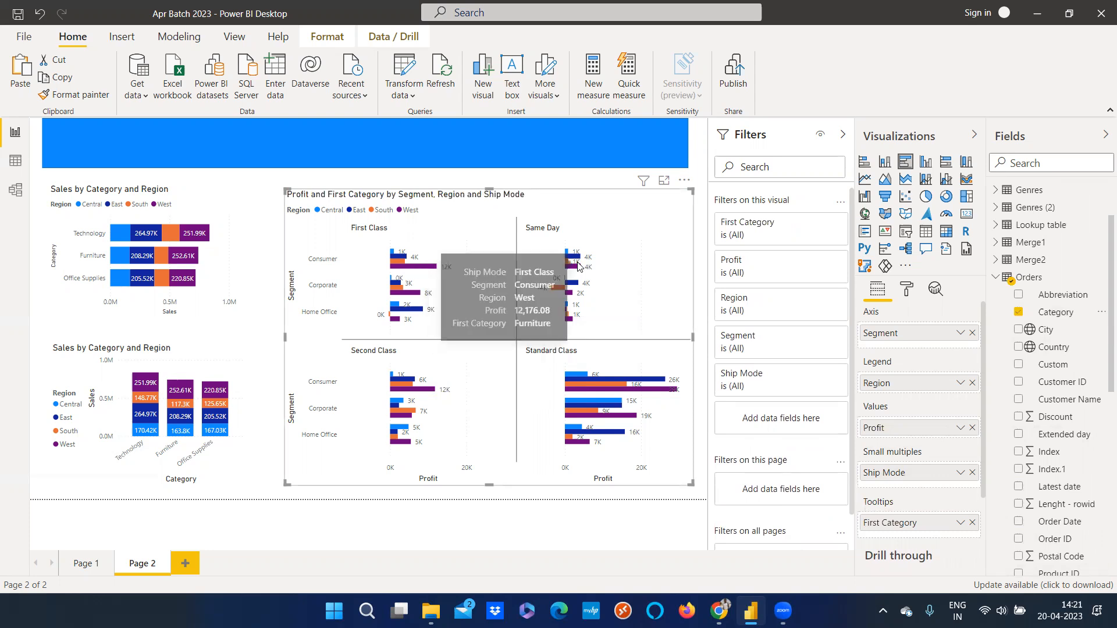
mouse_move(579, 270)
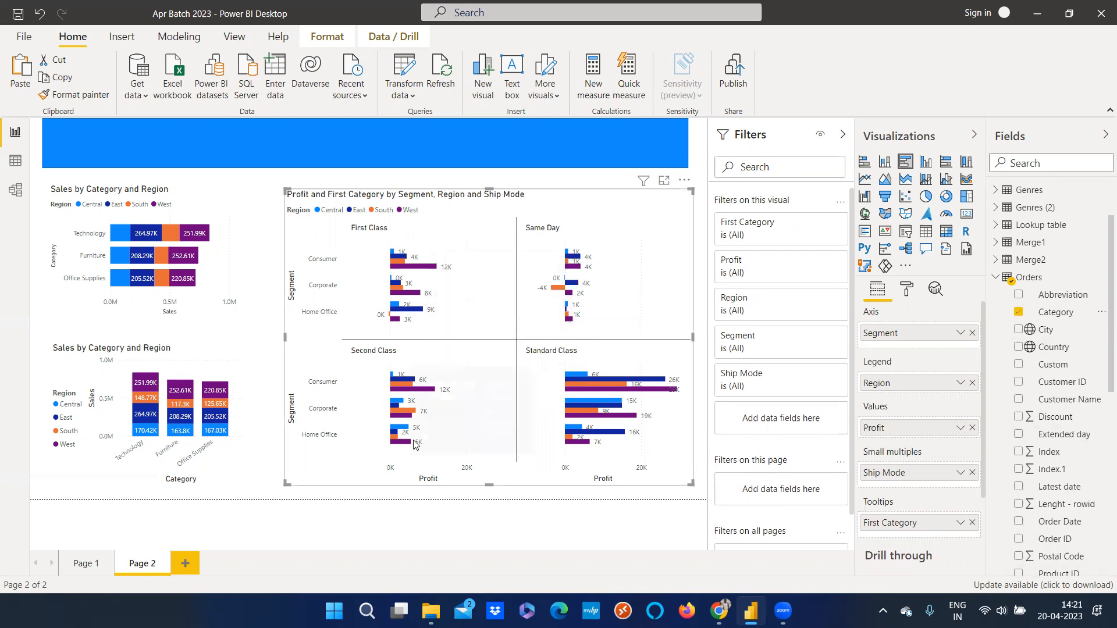
mouse_move(410, 415)
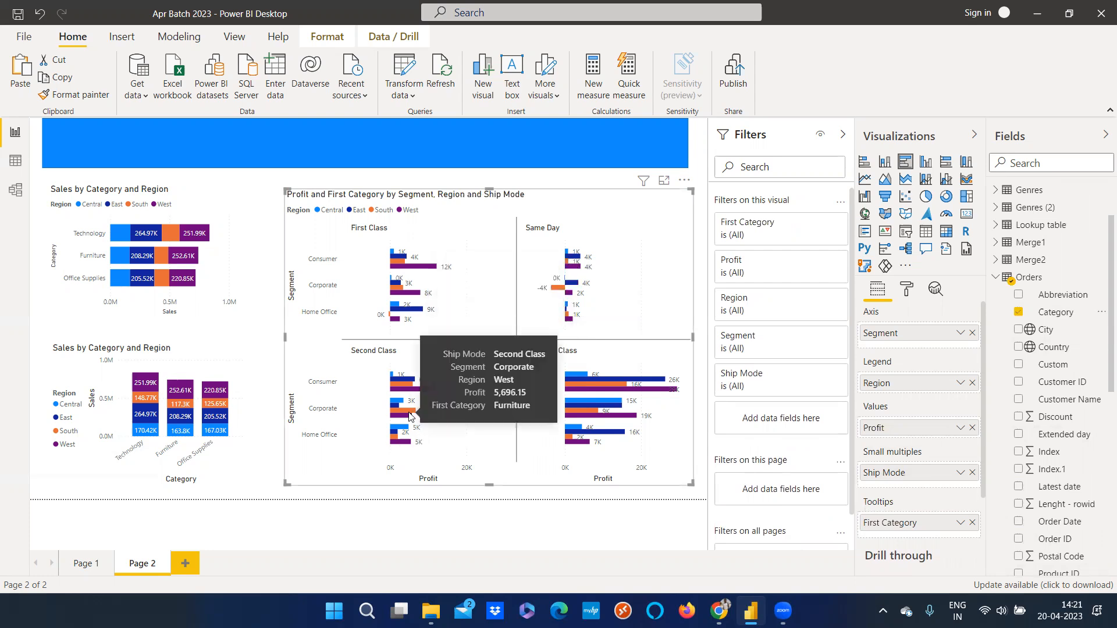
mouse_move(592, 438)
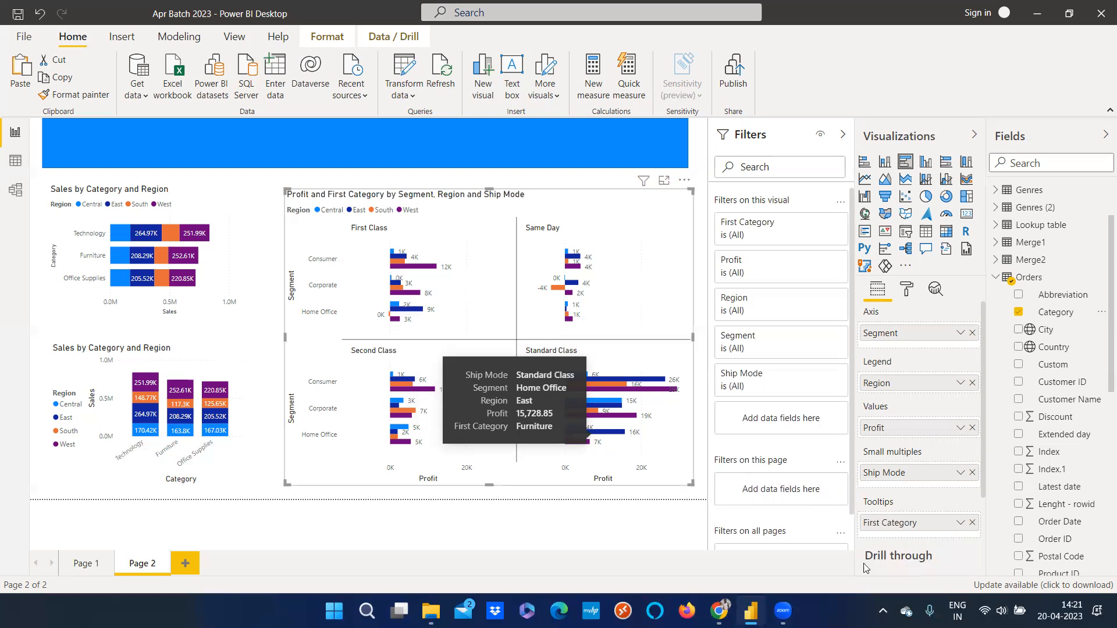
mouse_move(574, 414)
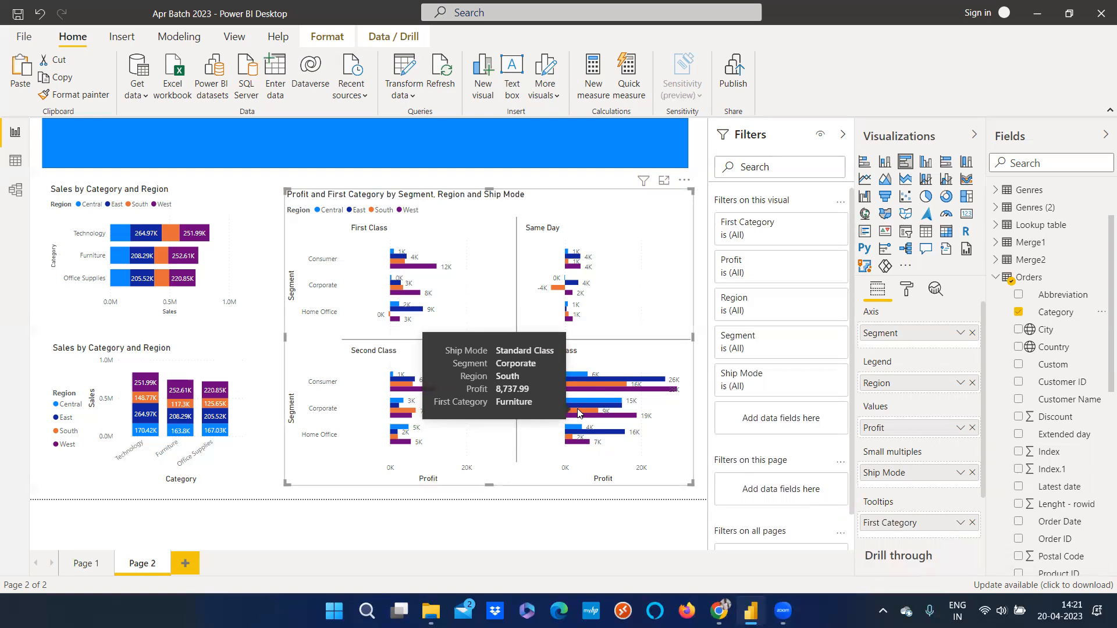
Open the Profit chart's Tooltip formatting and set the tooltip background to a blue theme colour
left_click(909, 298)
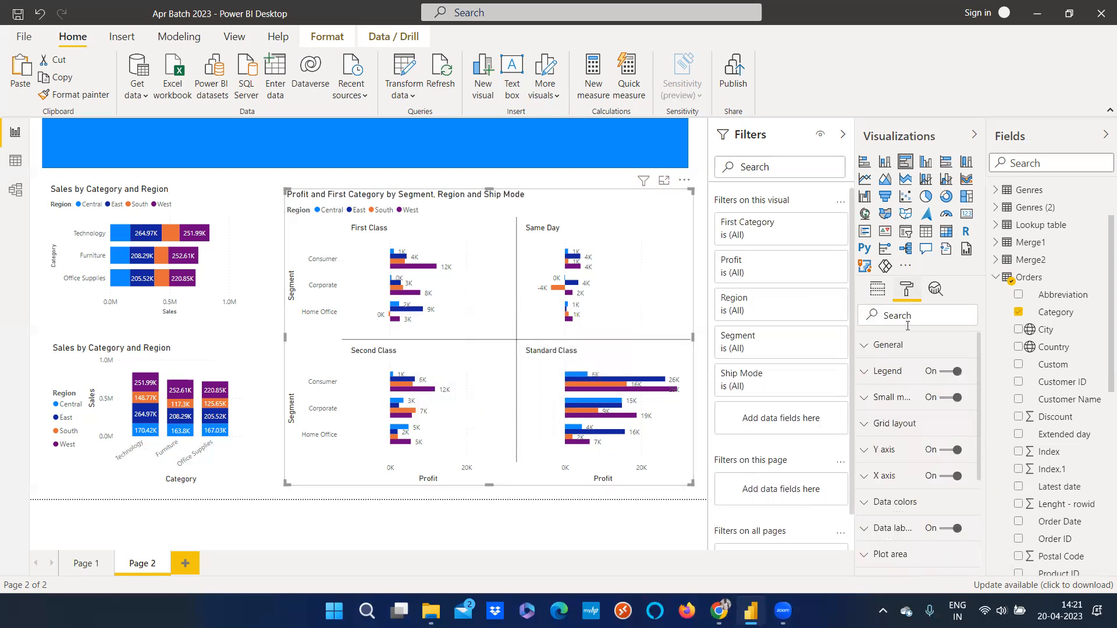
scroll(914, 524, "down", 3)
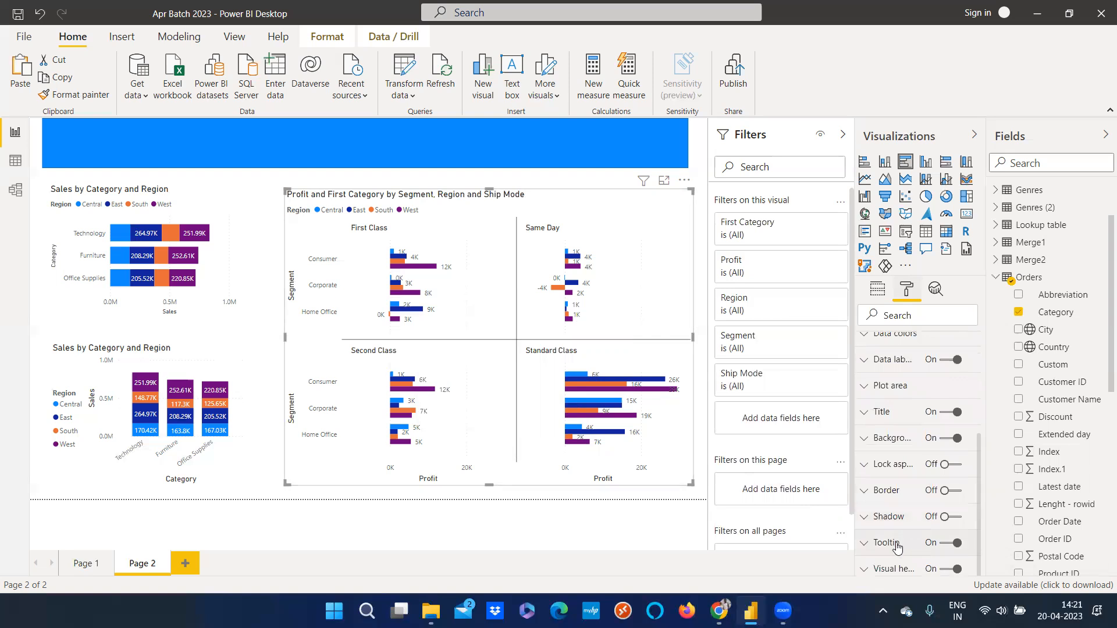
left_click(904, 541)
scroll(905, 538, "down", 4)
scroll(903, 539, "up", 4)
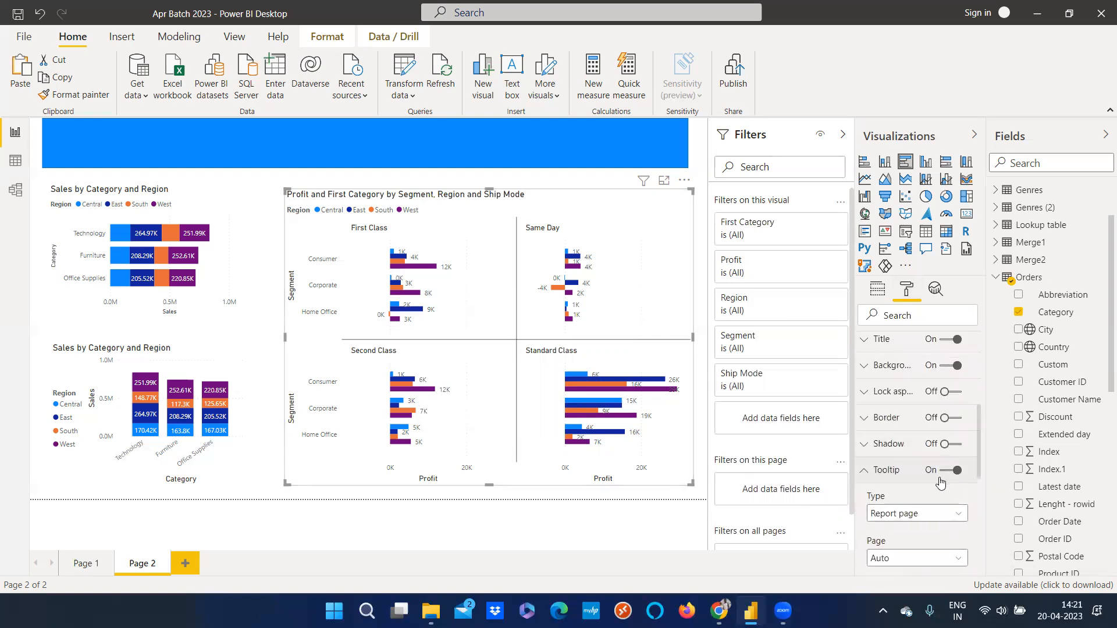
left_click(877, 470)
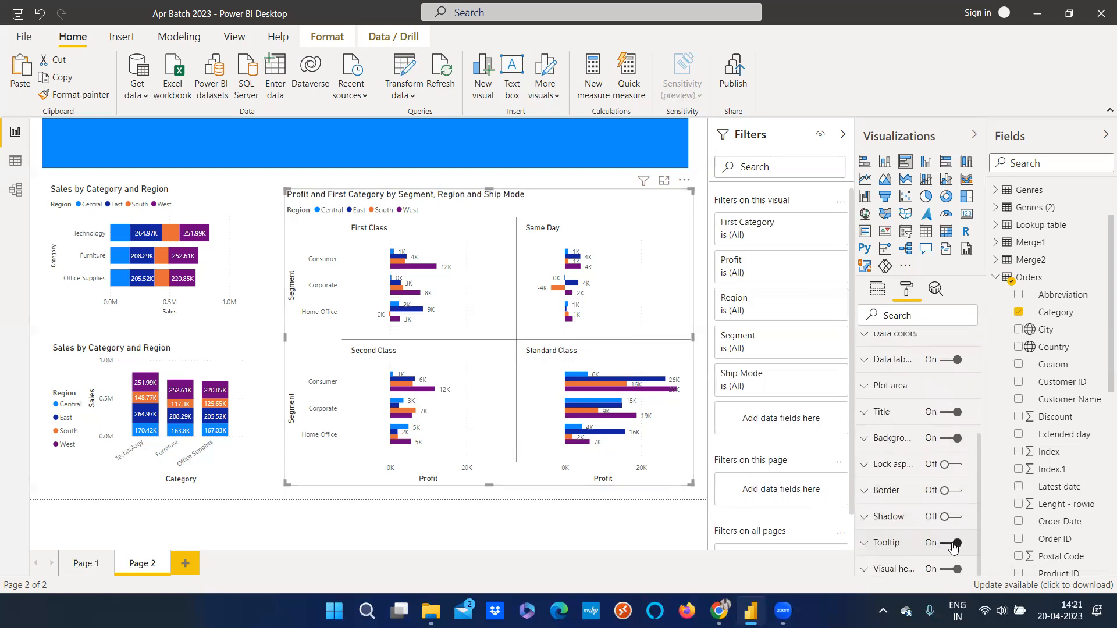
left_click(865, 543)
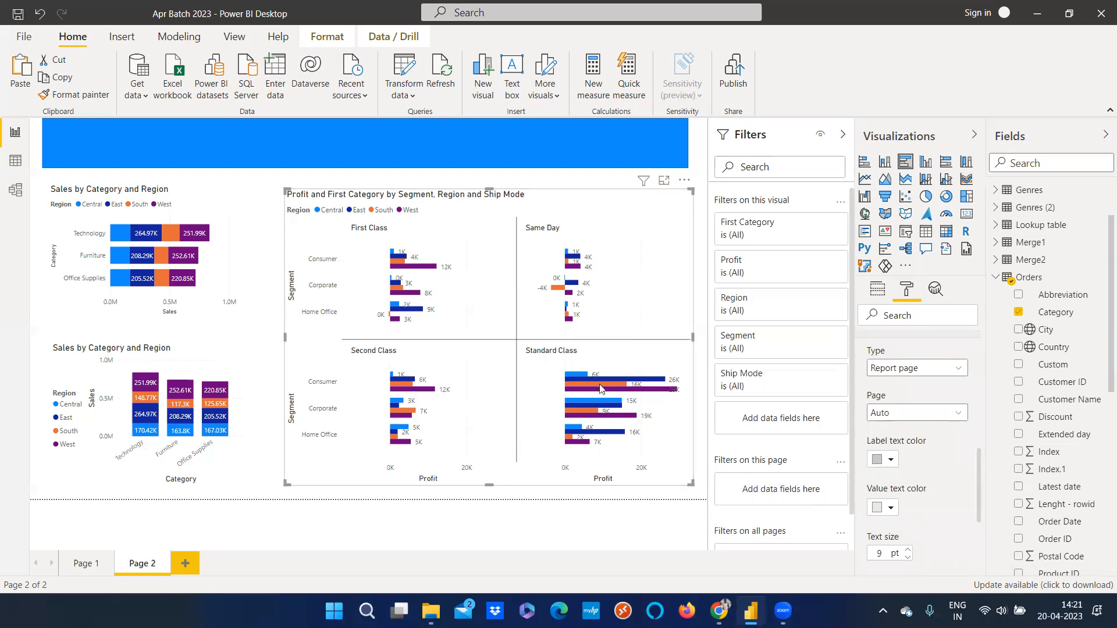
mouse_move(570, 380)
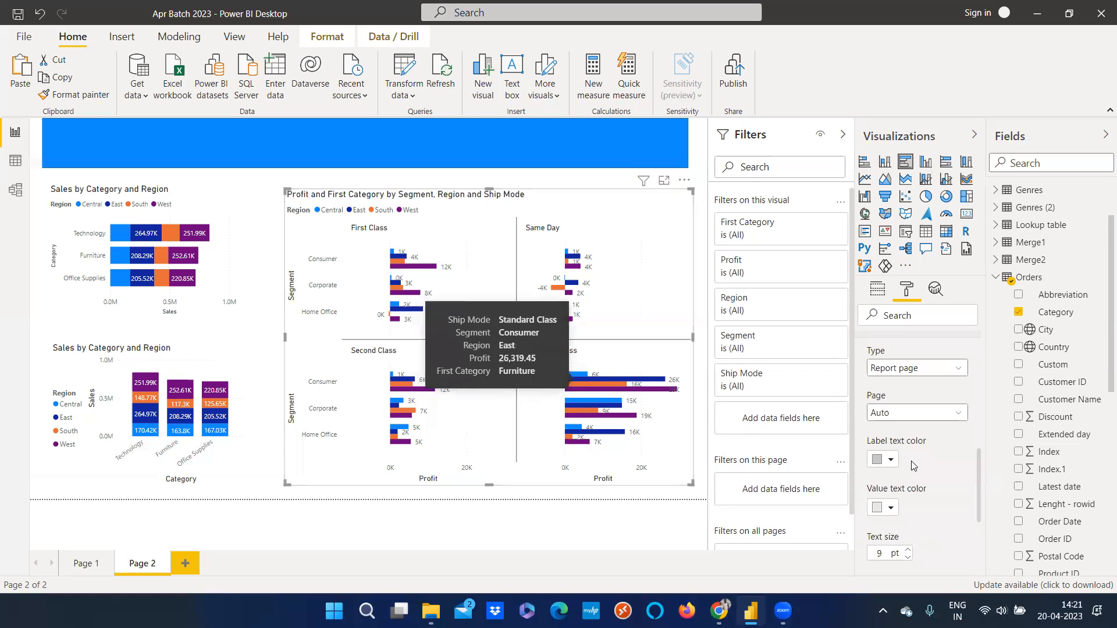
scroll(915, 470, "down", 3)
left_click(890, 452)
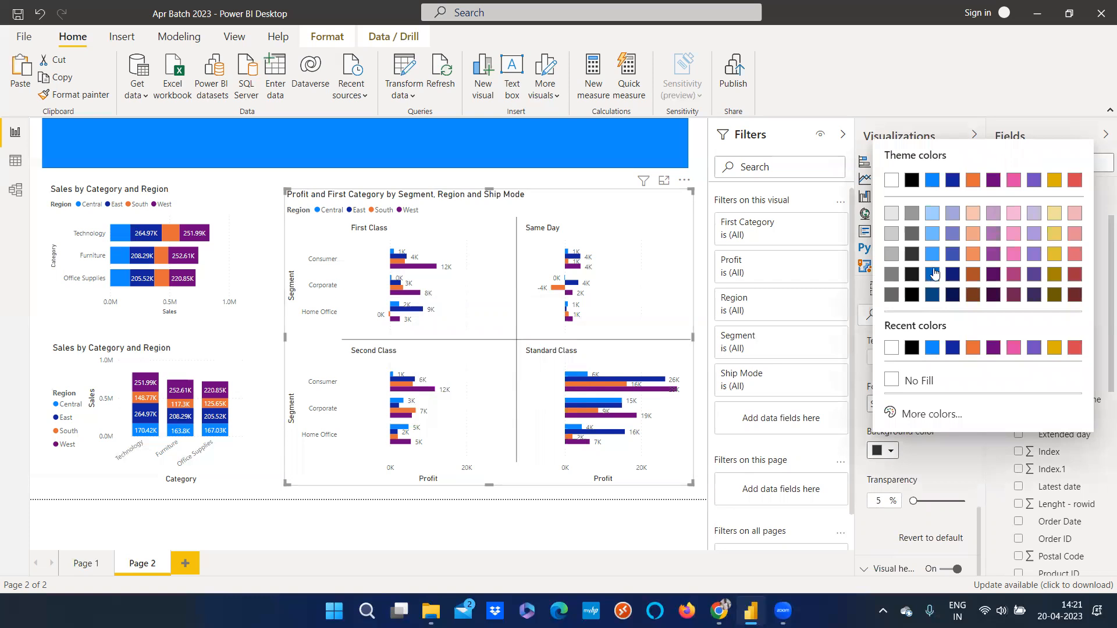
left_click(933, 254)
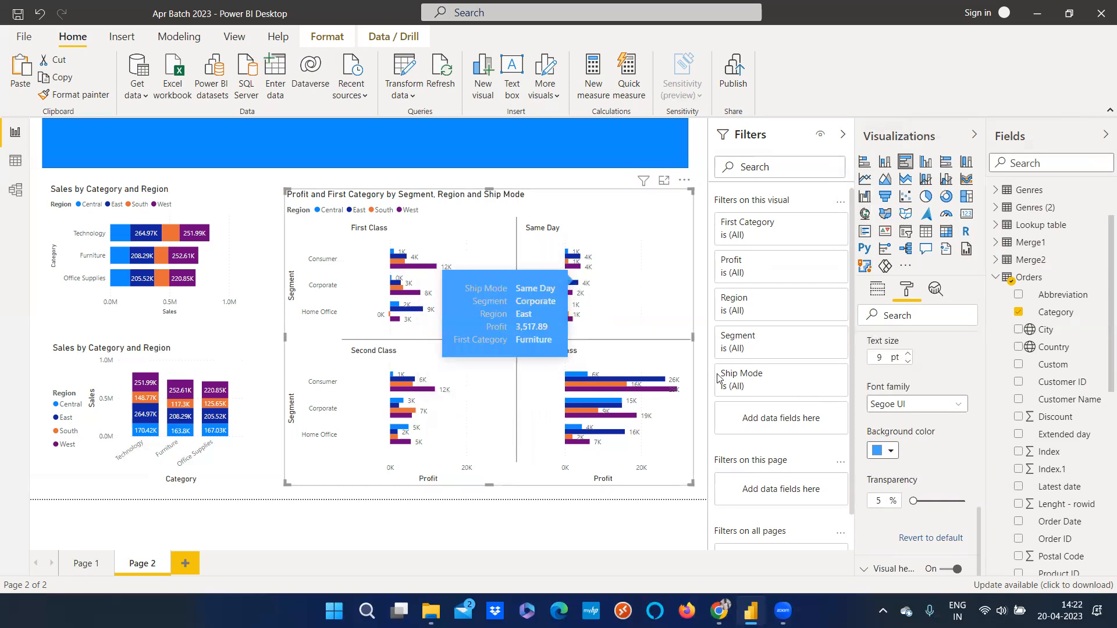
Change the Profit chart's tooltip background to black with about 60% transparency
left_click(883, 451)
left_click(911, 296)
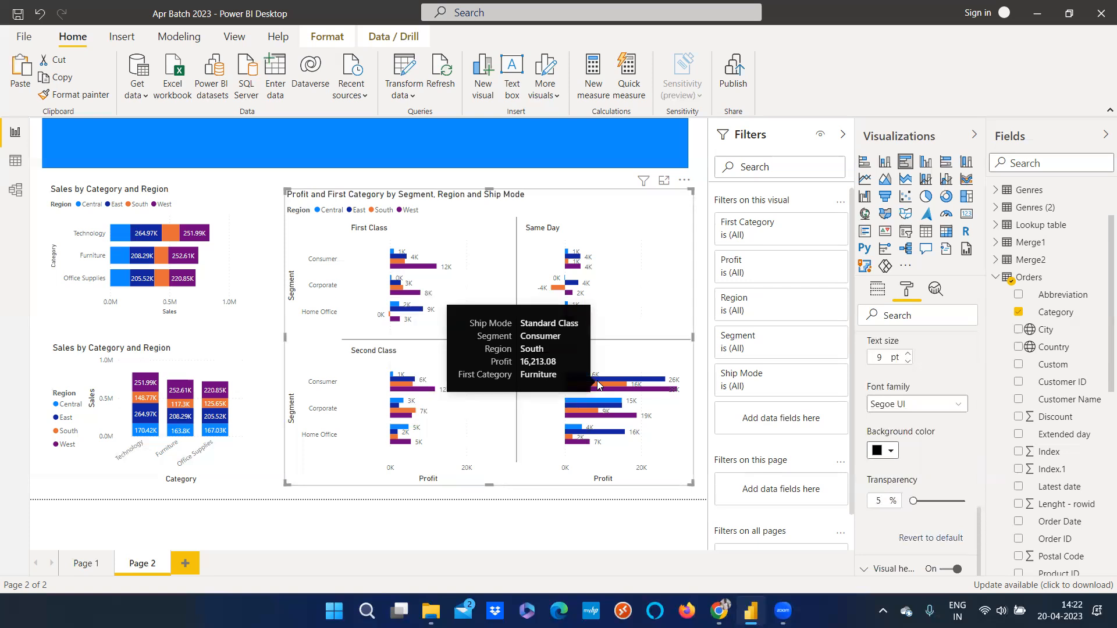
left_click_drag(914, 502, 944, 501)
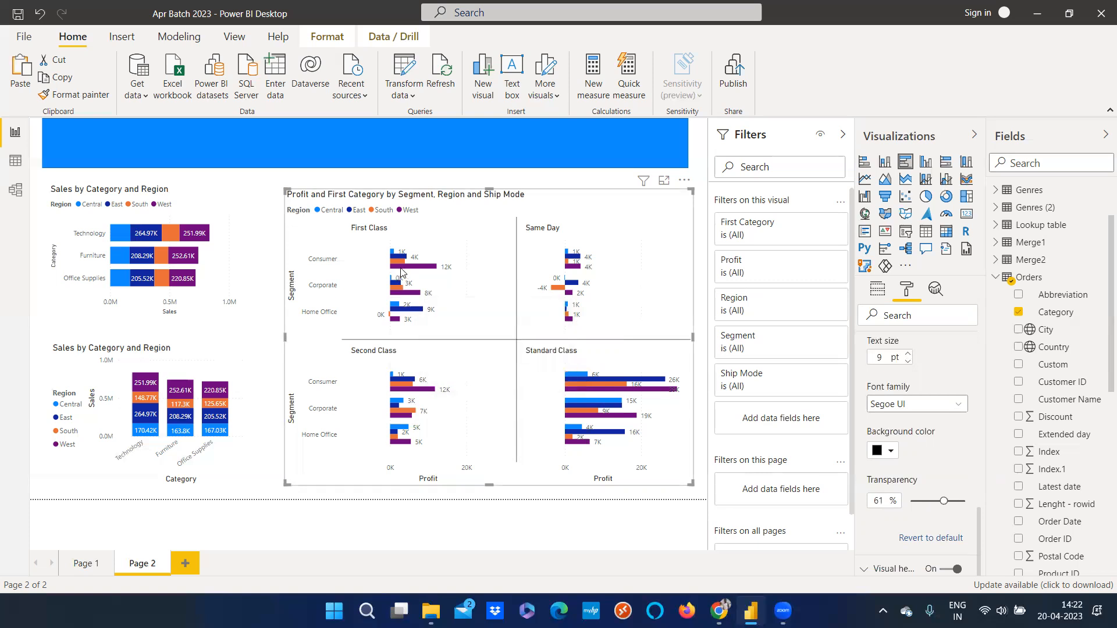
mouse_move(401, 271)
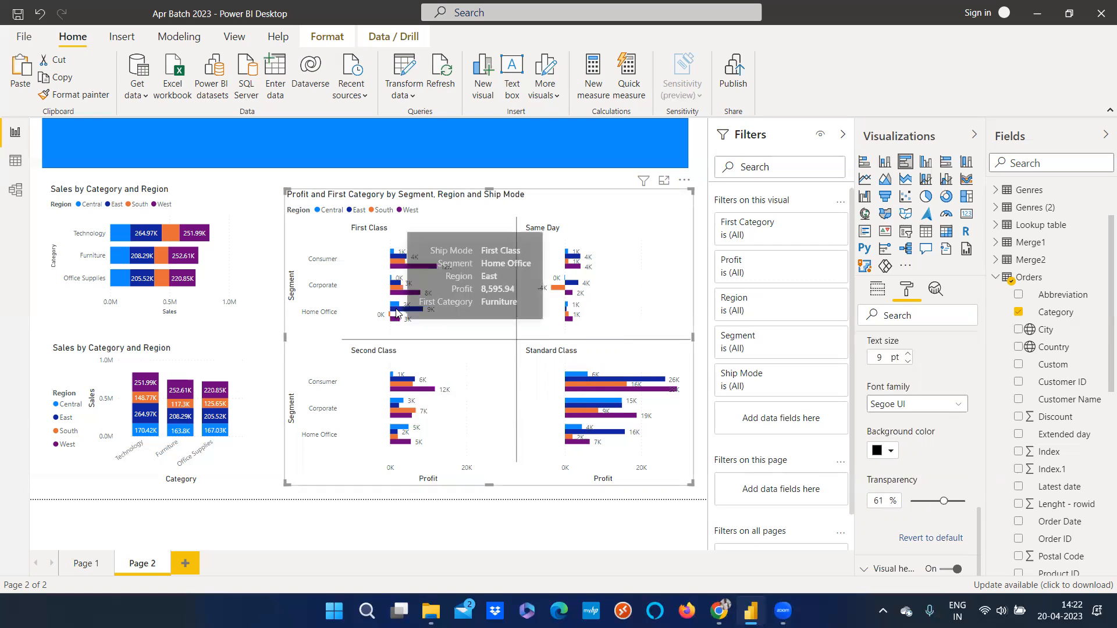
left_click_drag(944, 504, 939, 503)
Review the Profit chart's tooltip Type and Page options, then collapse the Tooltip section
scroll(933, 459, "down", 5)
scroll(941, 487, "up", 3)
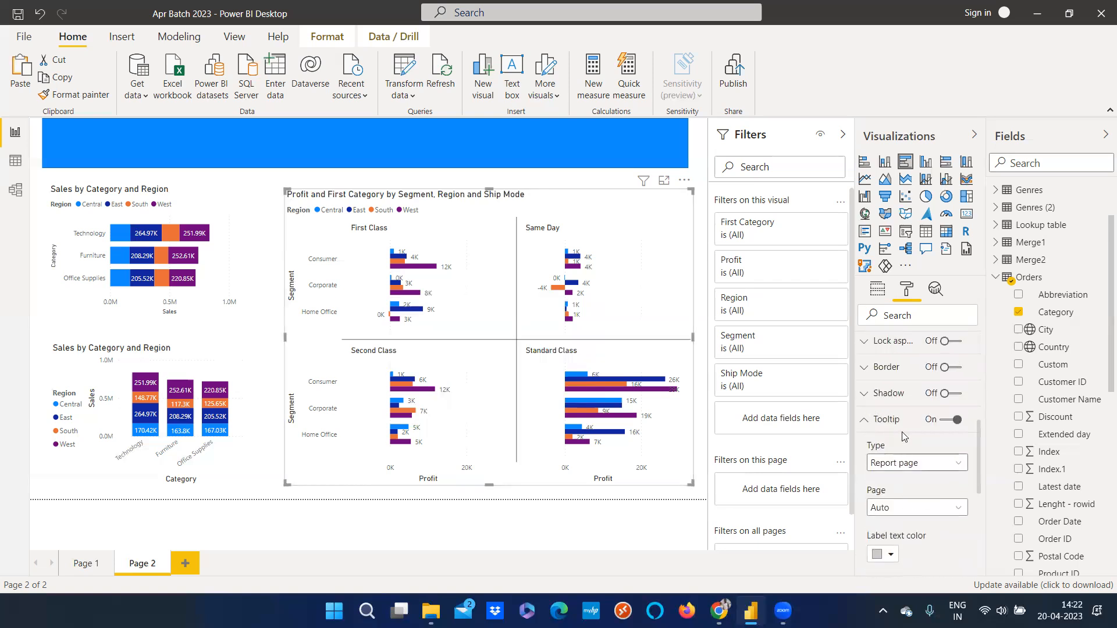
scroll(948, 500, "down", 3)
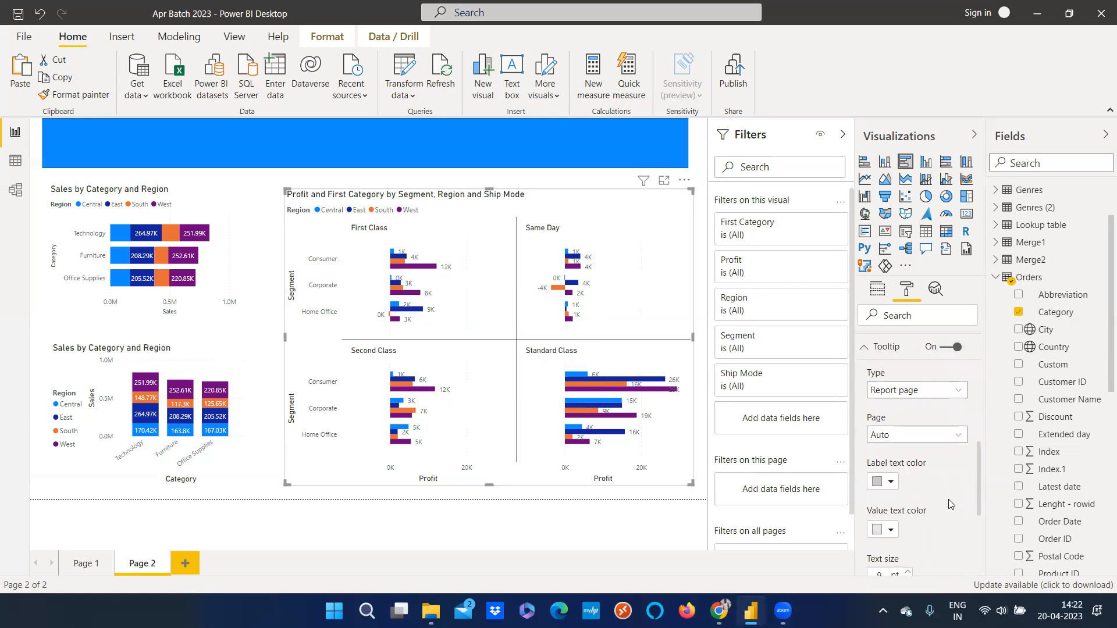
left_click(900, 437)
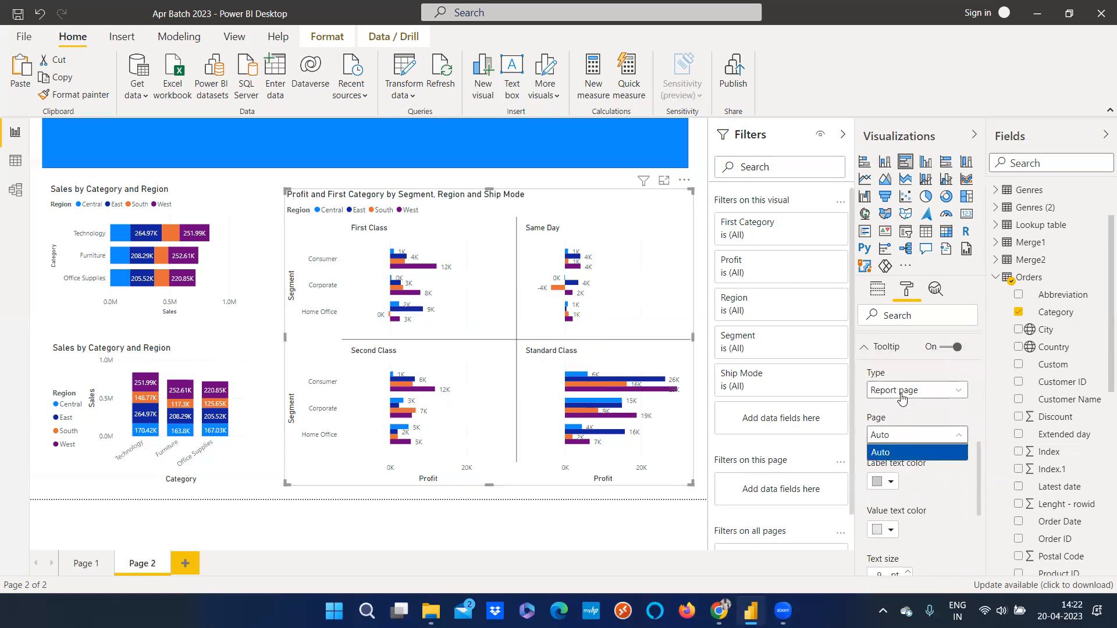
left_click(902, 394)
left_click(922, 452)
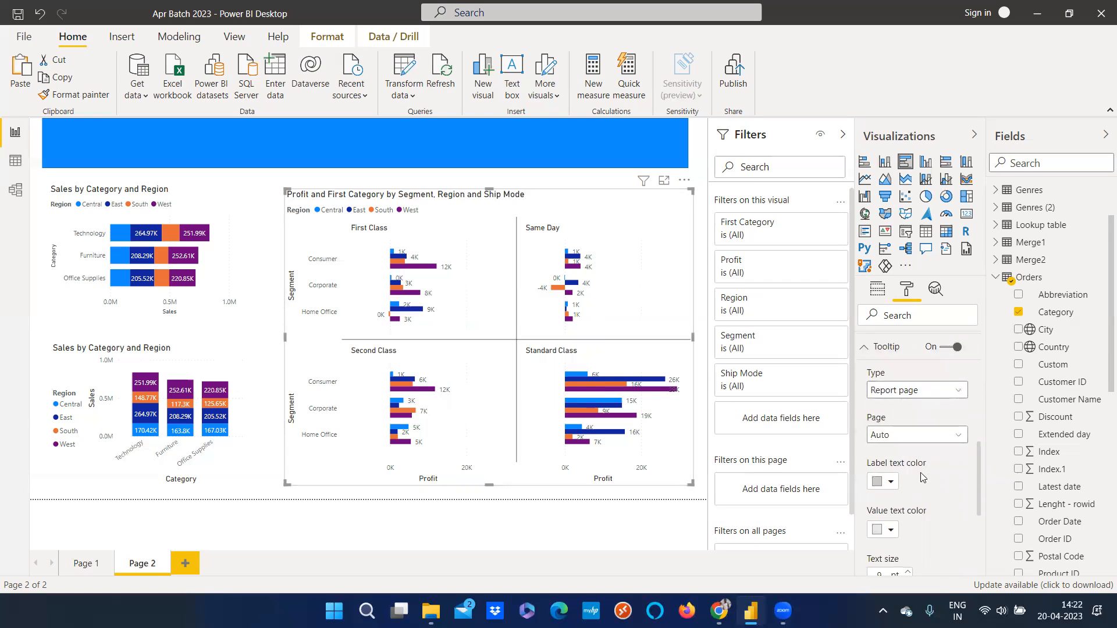
left_click(867, 350)
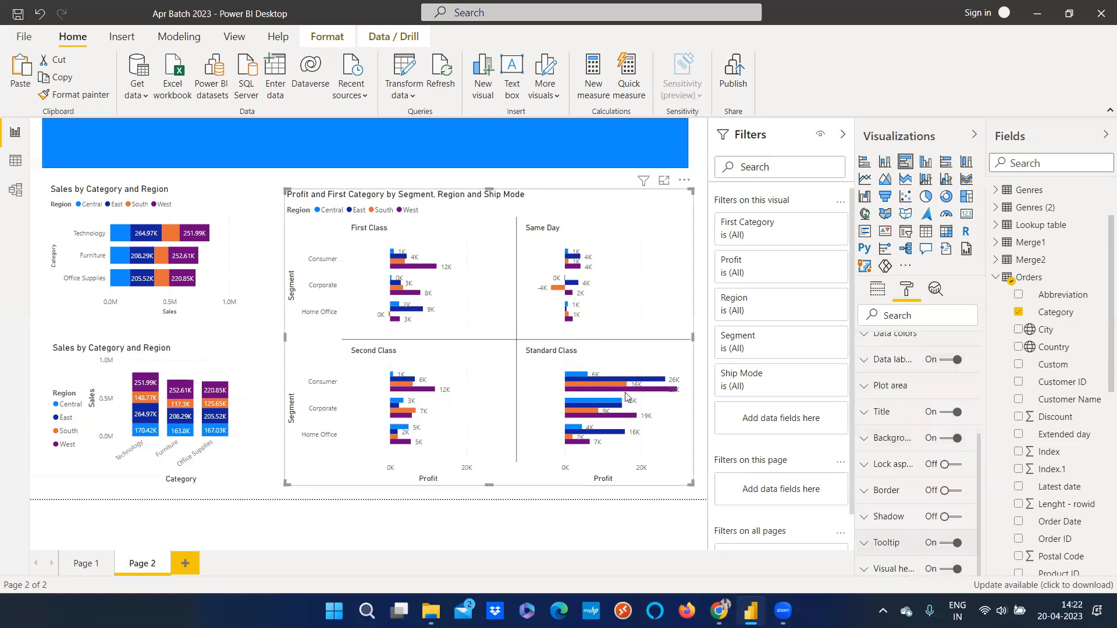
Add a new report page, Page 3
left_click(185, 563)
left_click_drag(271, 151, 416, 351)
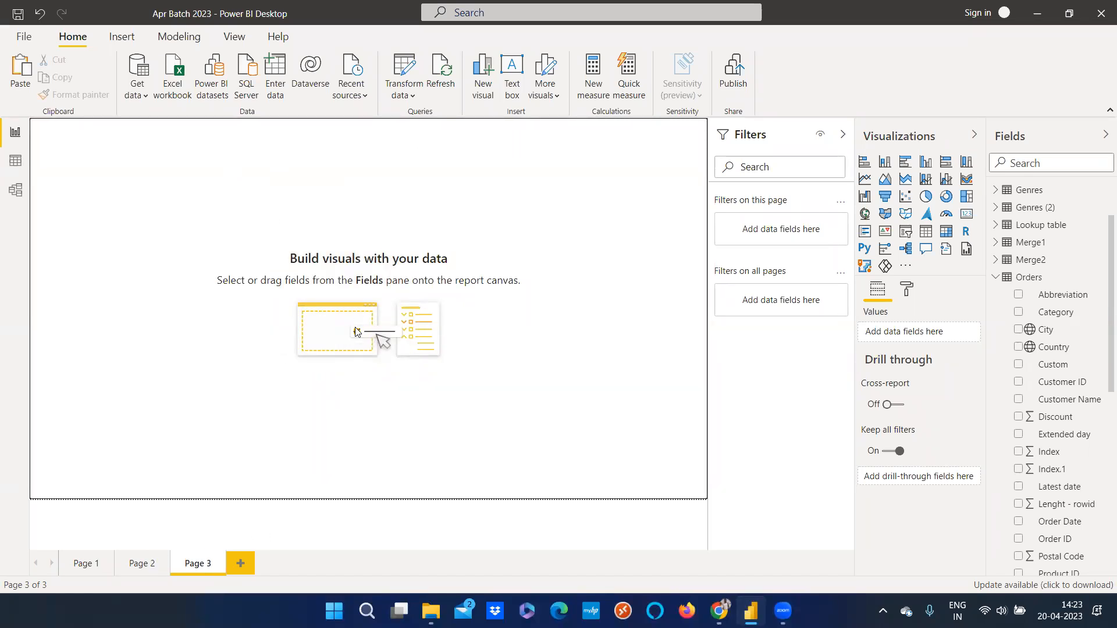
left_click(886, 232)
left_click(178, 293)
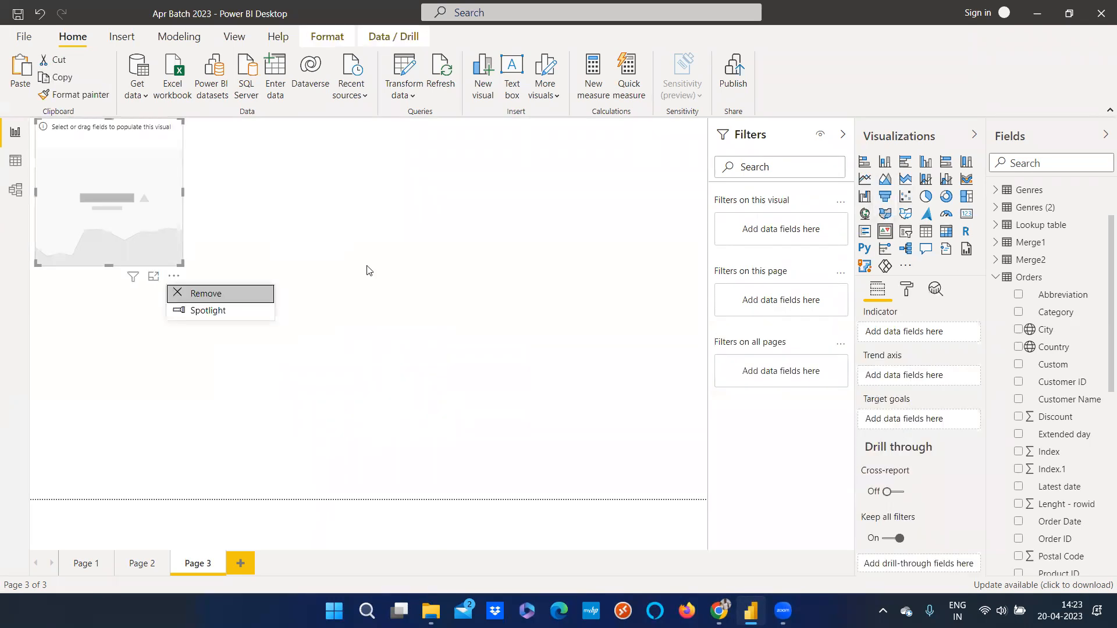
Insert a pie chart on the new page and resize it
left_click(925, 201)
left_click_drag(155, 205, 378, 299)
left_click_drag(406, 361, 515, 388)
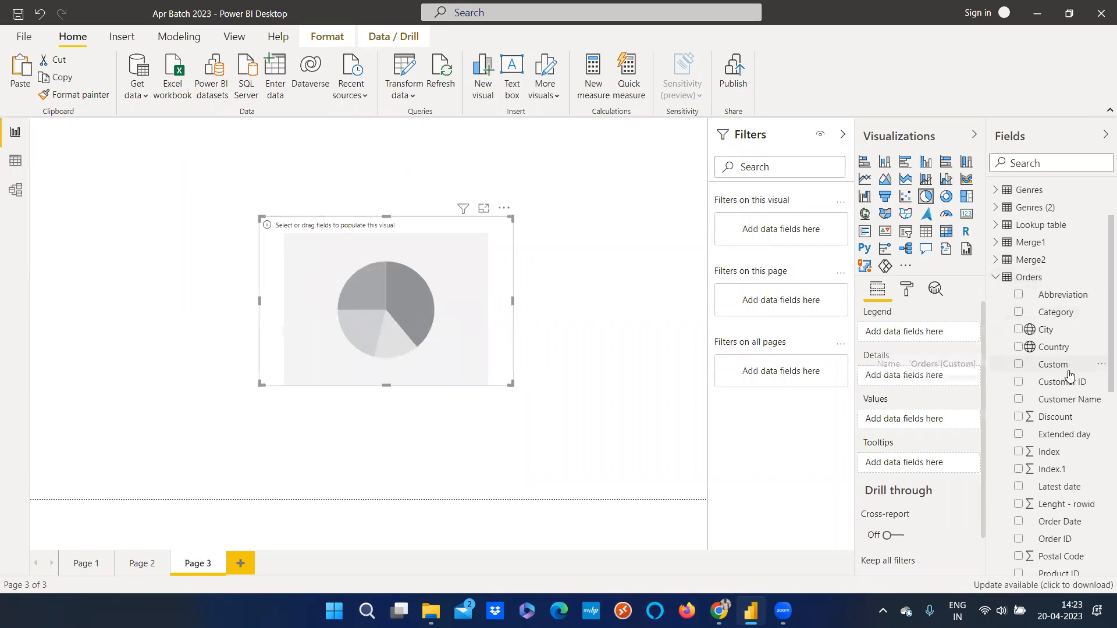
Build the pie chart with Ship Mode as legend and Sales as values, then move it up
scroll(1071, 370, "down", 8)
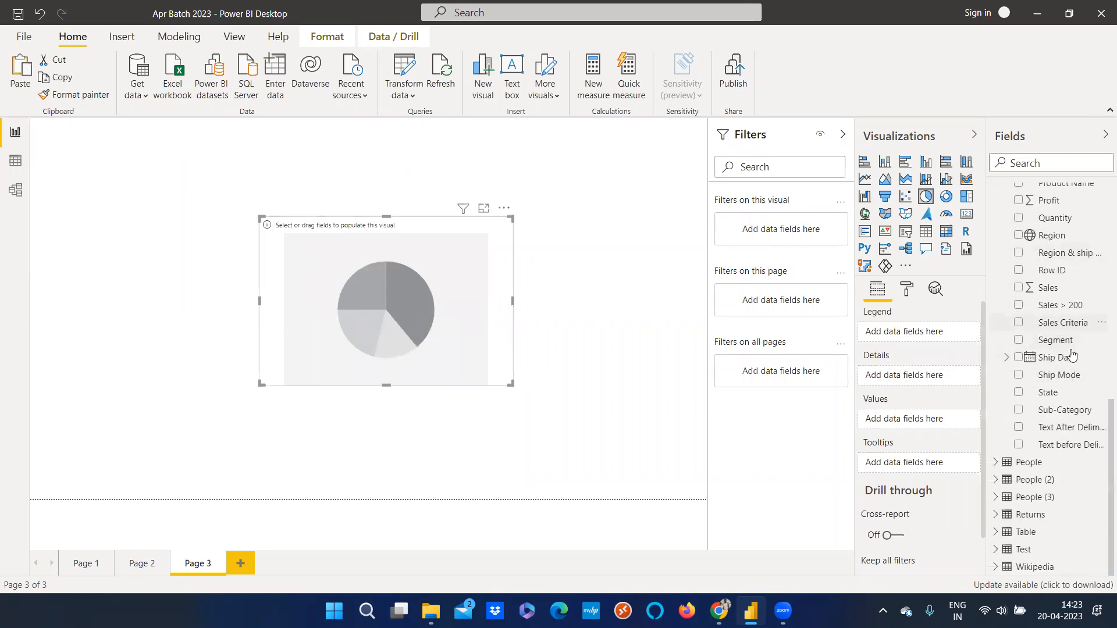
left_click_drag(1061, 376, 449, 349)
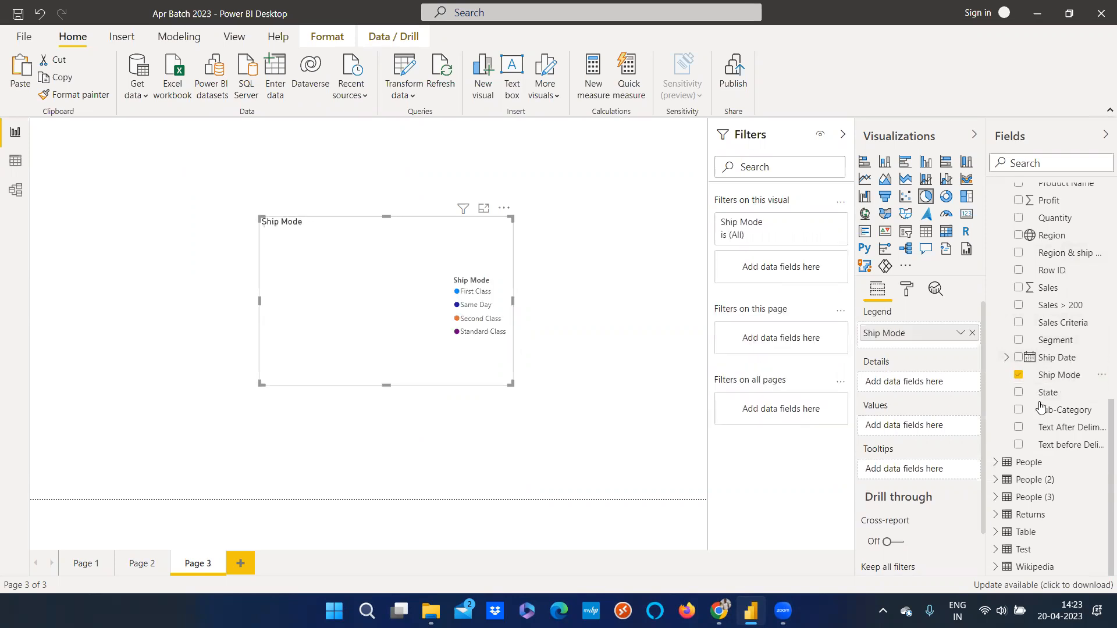
left_click(1019, 287)
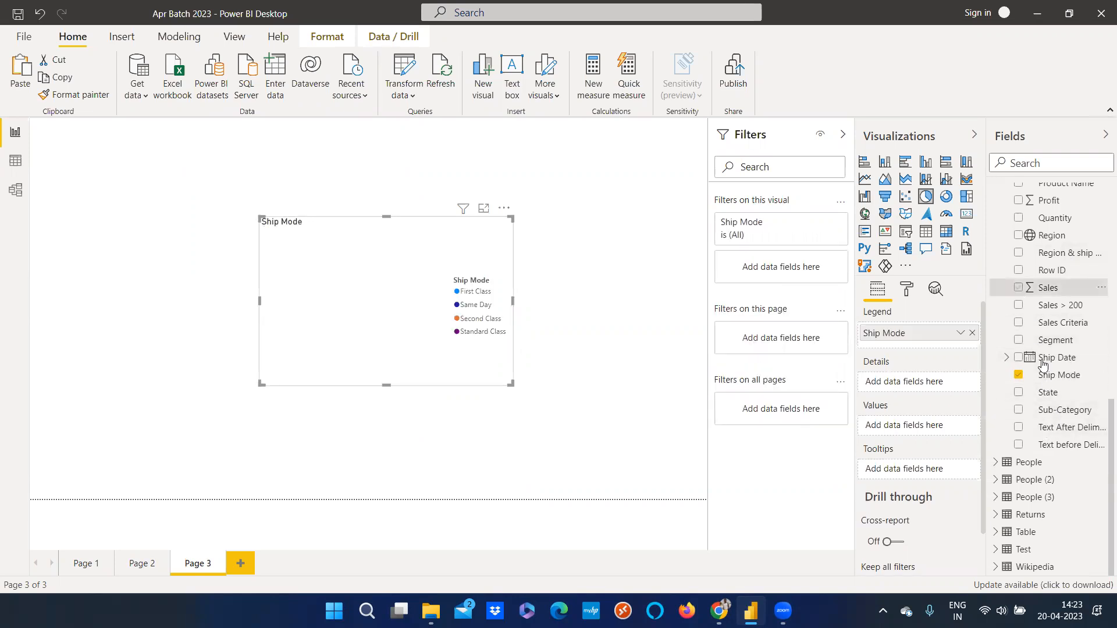
left_click_drag(431, 316, 414, 245)
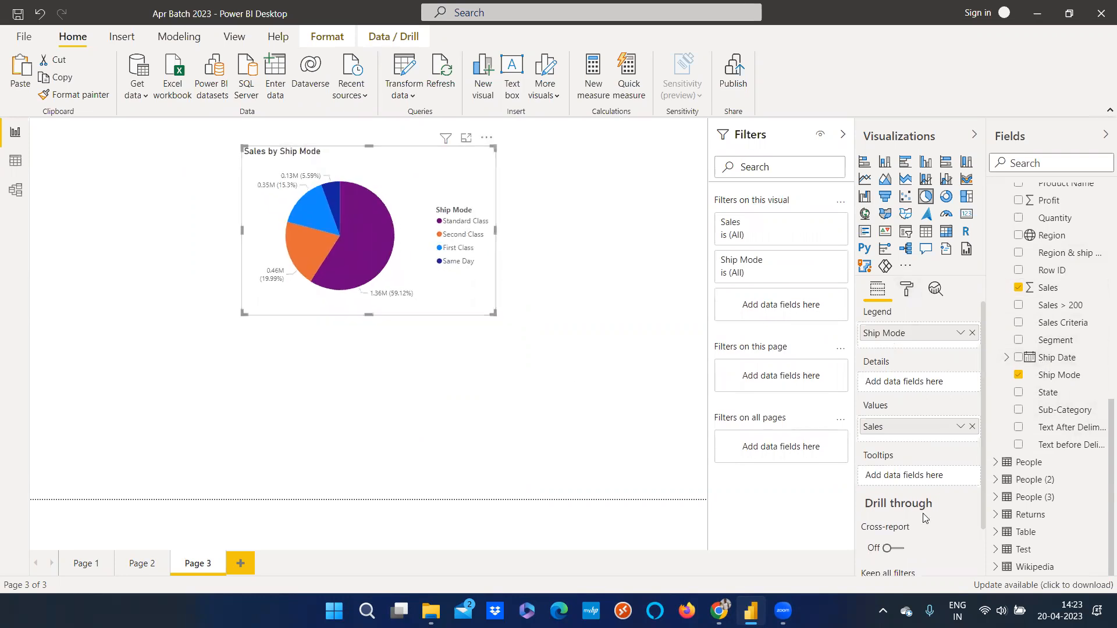
Review the pie chart's Tooltip formatting options
left_click(908, 291)
scroll(900, 509, "down", 2)
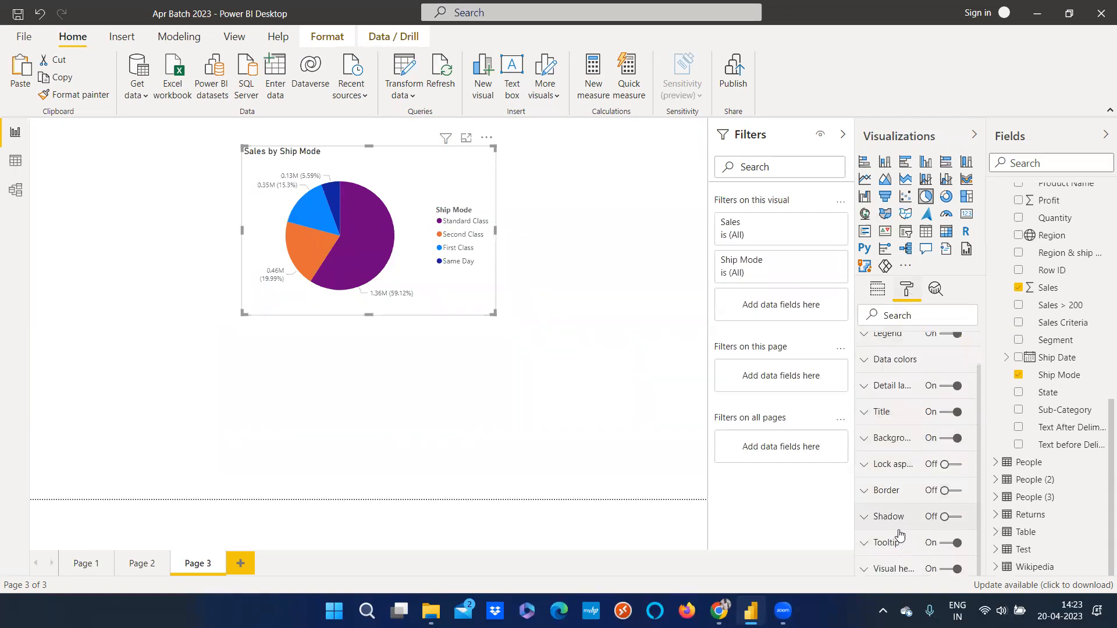
left_click(878, 543)
scroll(919, 553, "down", 3)
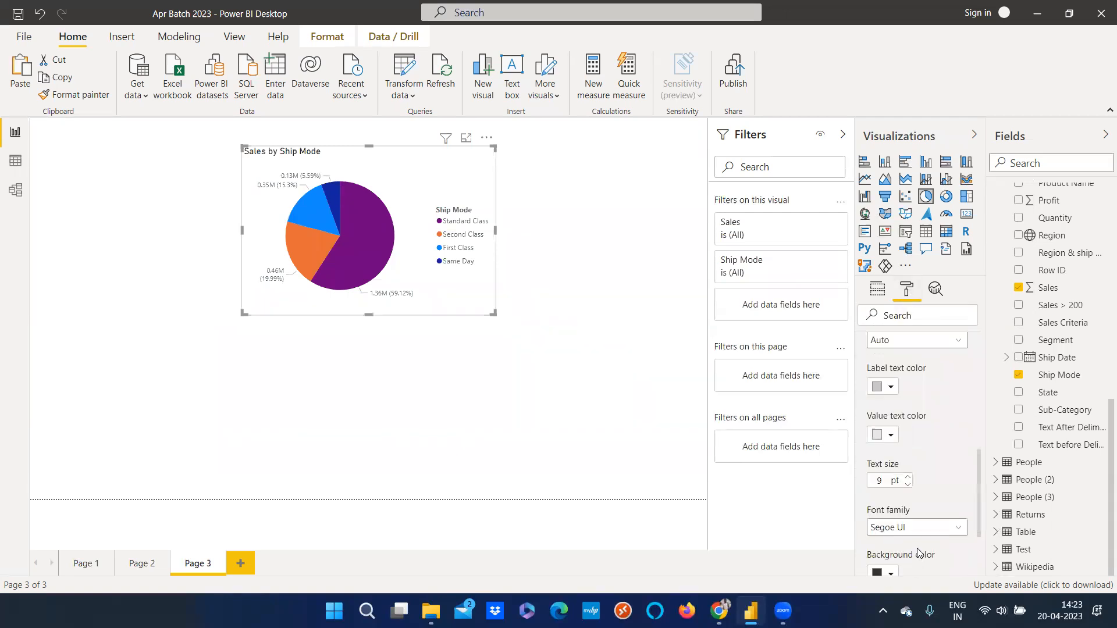
left_click(867, 395)
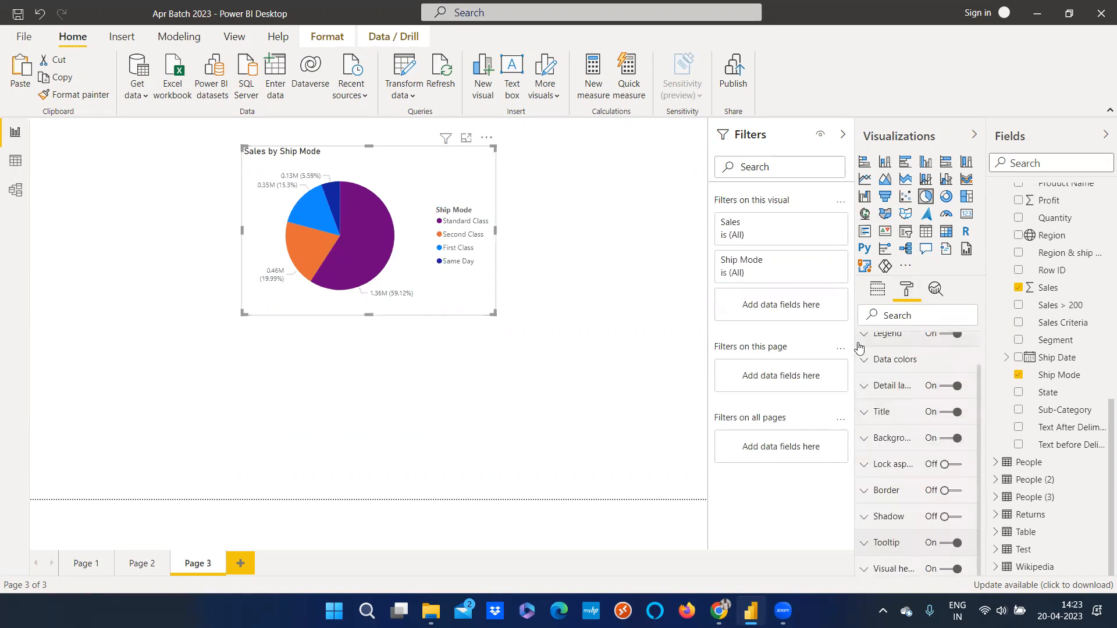
left_click(880, 292)
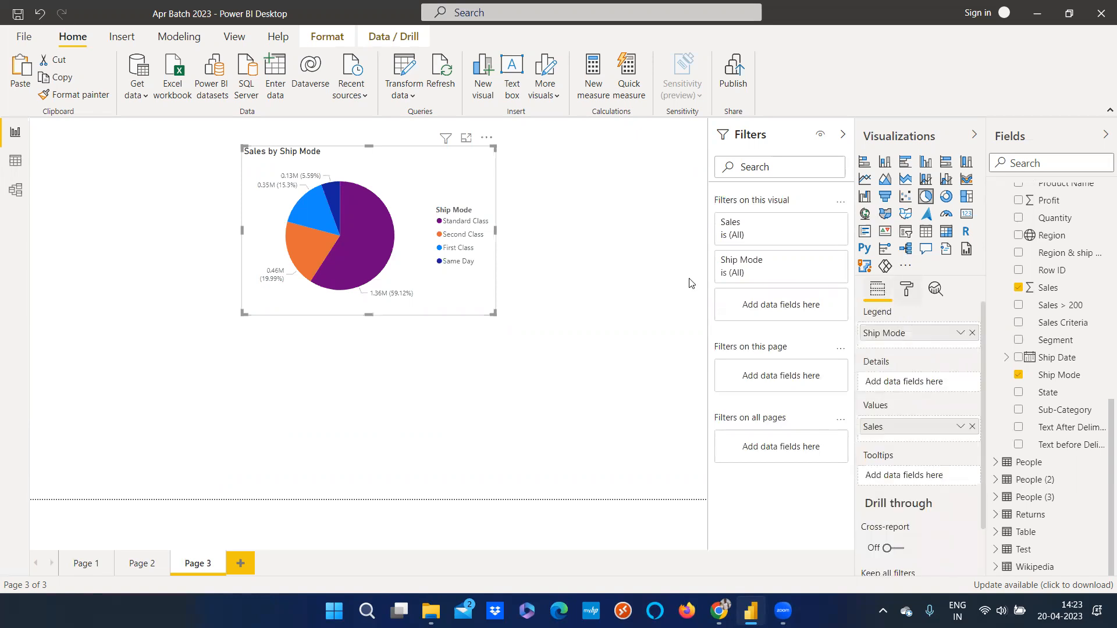
Deselect the chart and review the page's Page information settings, including its Tooltip option
key("Escape")
left_click(912, 291)
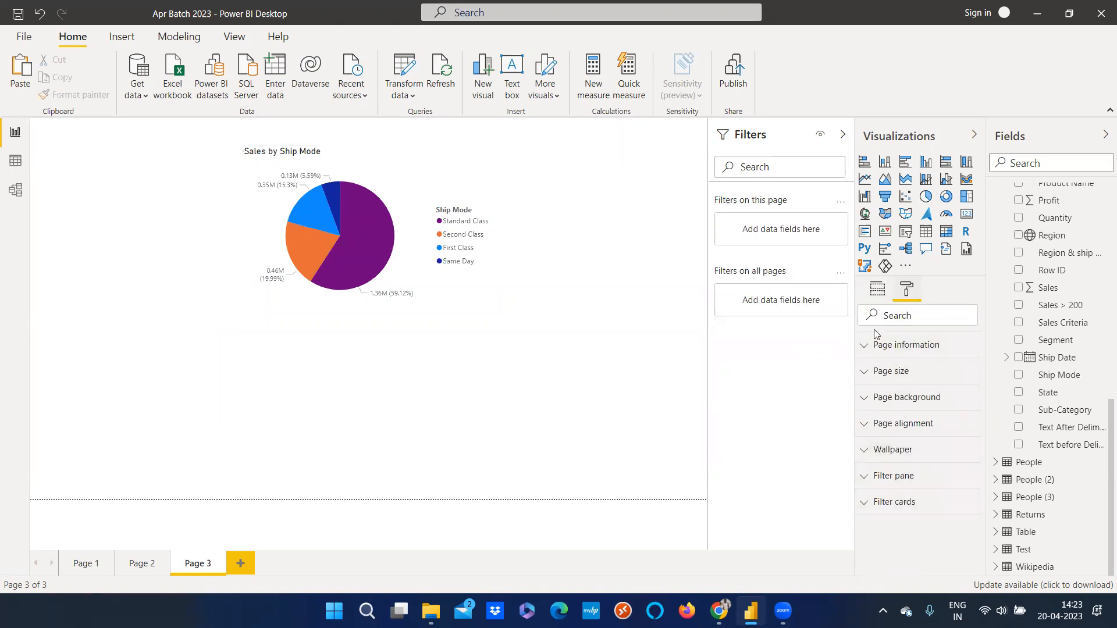
left_click(864, 346)
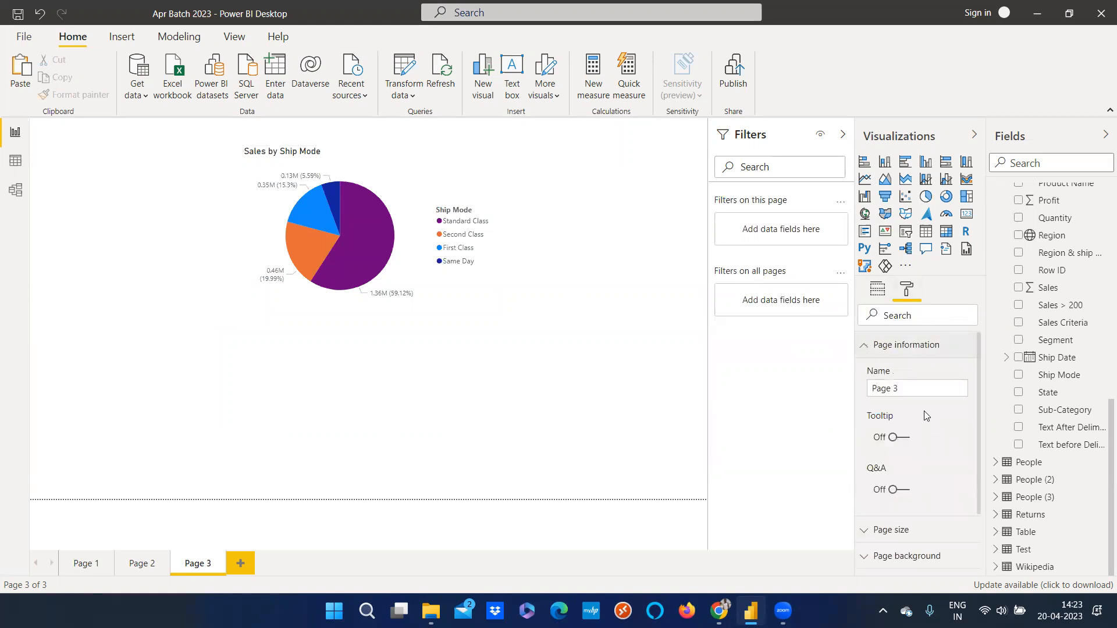
left_click(867, 348)
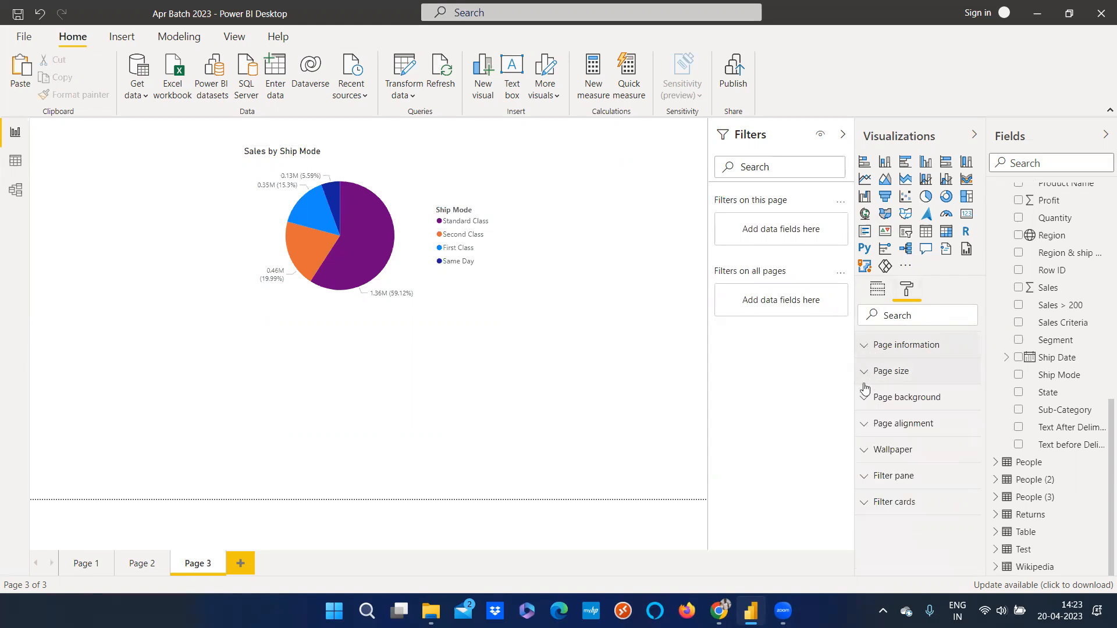
Turn on the Tooltip option in Page 3's page information settings
left_click(865, 423)
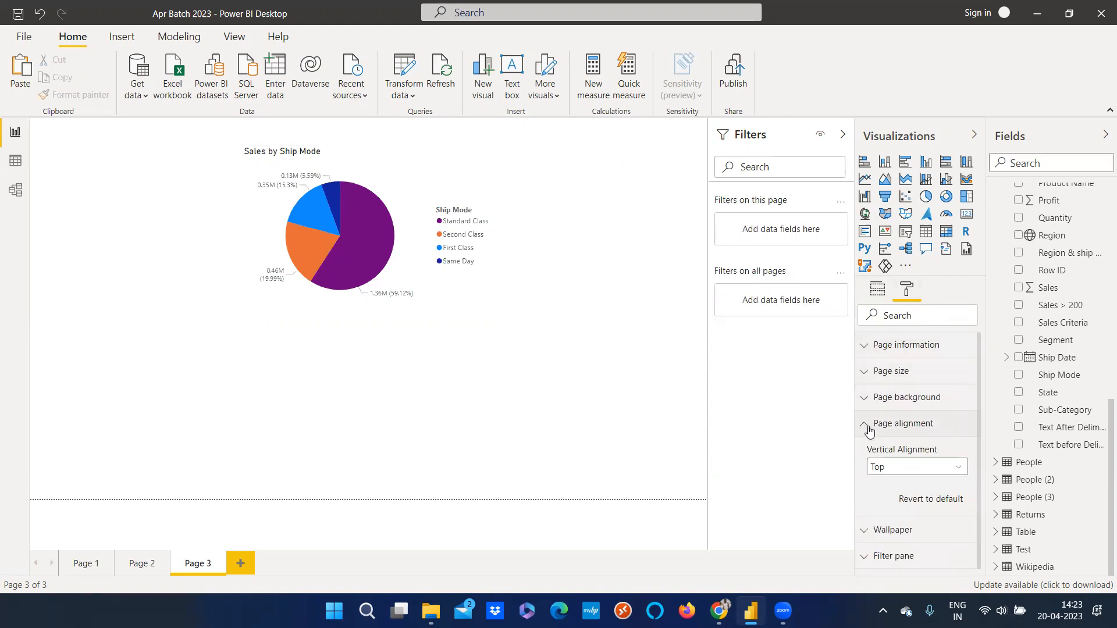
left_click(870, 430)
left_click(865, 479)
left_click(865, 479)
left_click(862, 398)
left_click(863, 398)
left_click(864, 373)
left_click(864, 372)
left_click(865, 345)
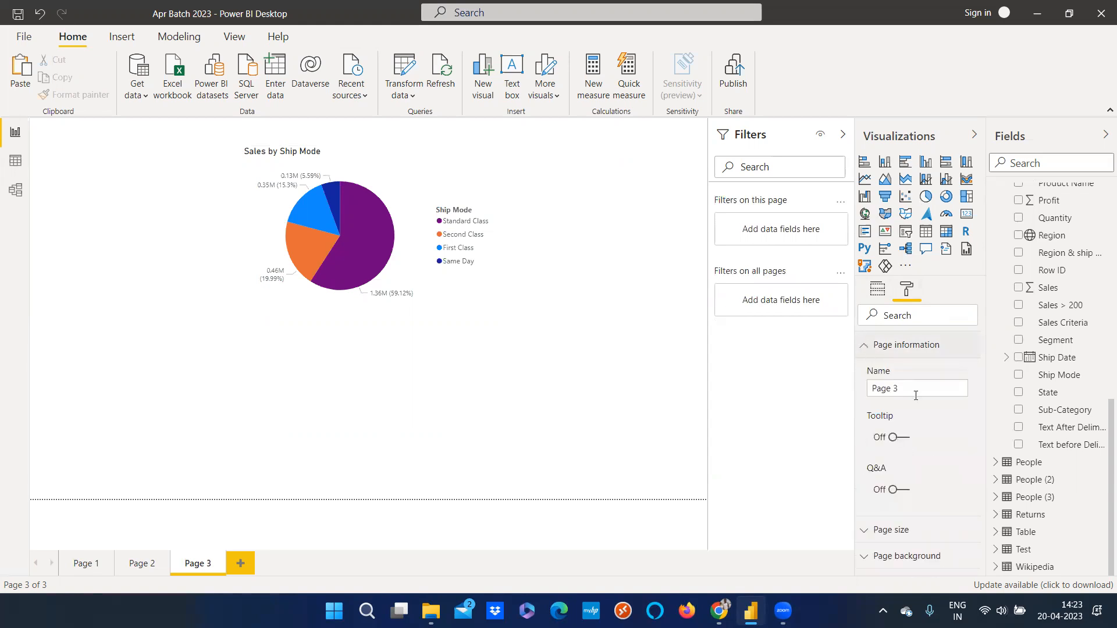
left_click(906, 438)
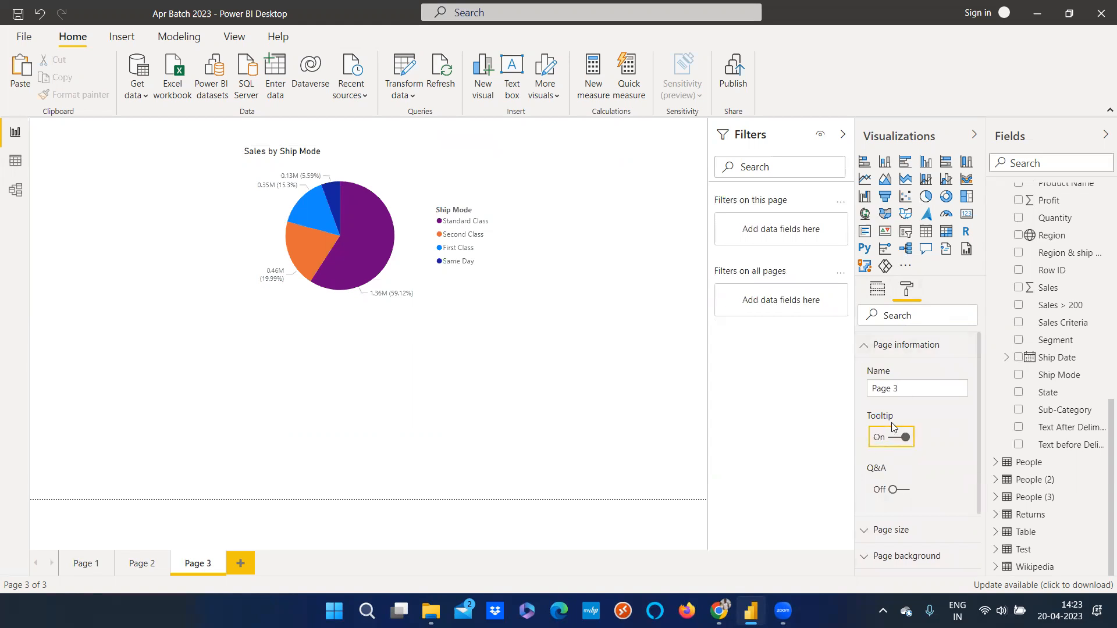
On Page 2, set the Profit small-multiples chart's tooltip type to Report page and its page to Page 3
left_click(142, 564)
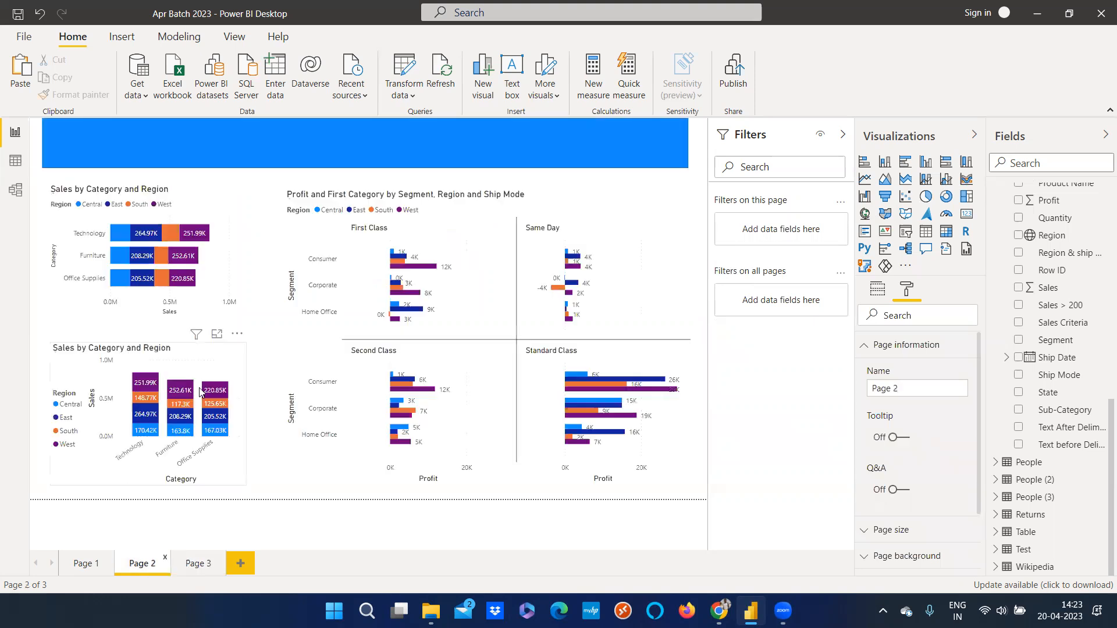
left_click(611, 318)
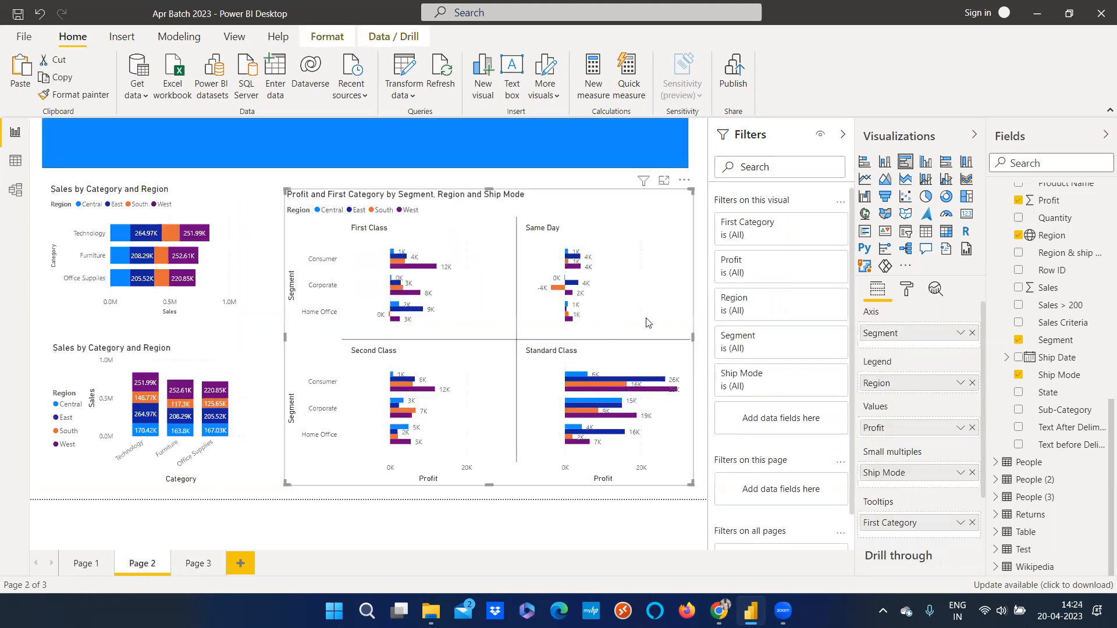
left_click(906, 291)
scroll(896, 512, "down", 5)
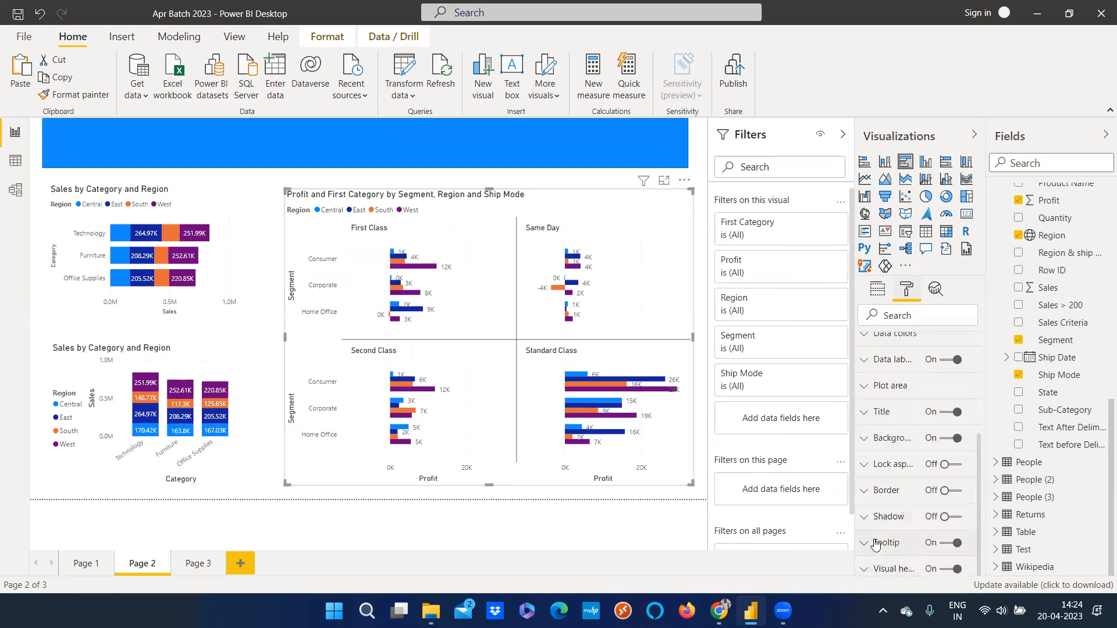
left_click(876, 544)
scroll(926, 503, "down", 5)
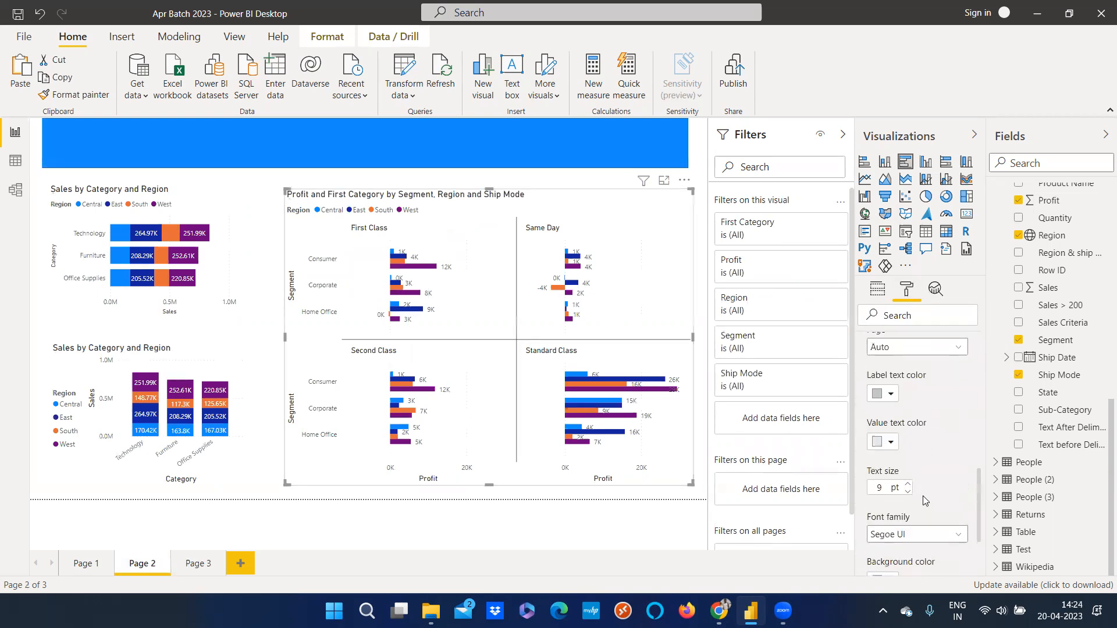
scroll(925, 501, "up", 1)
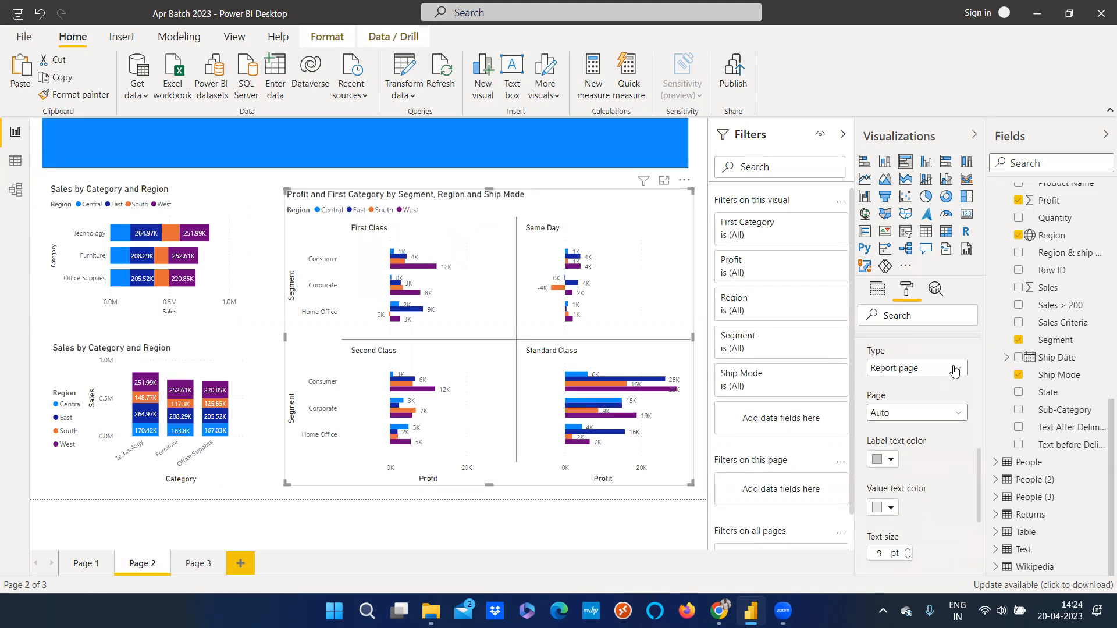
left_click(955, 369)
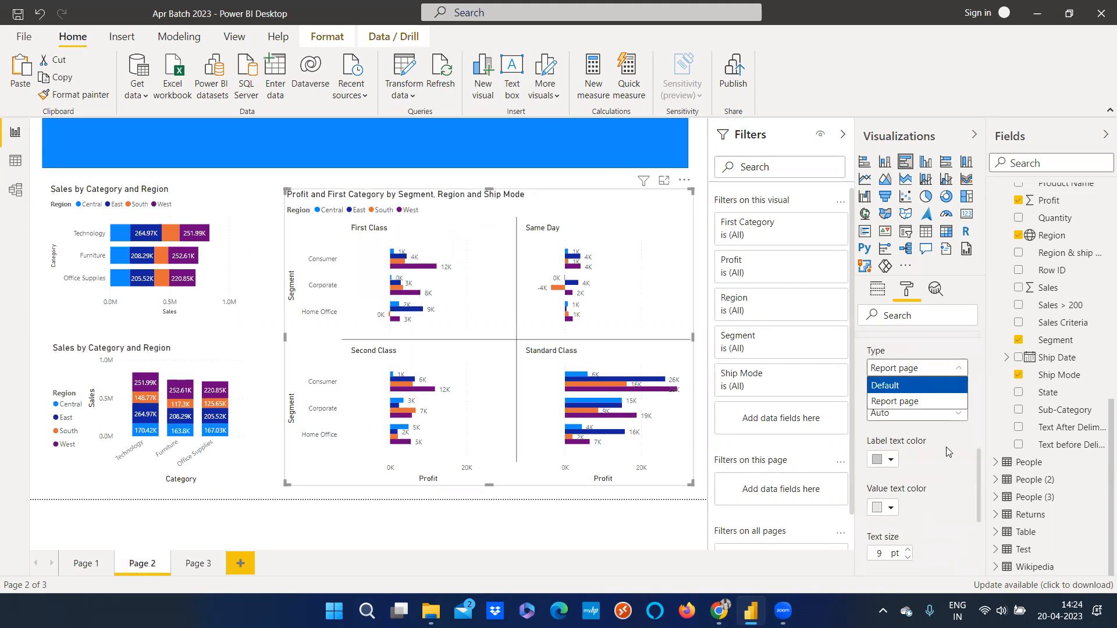
left_click(918, 401)
left_click(945, 414)
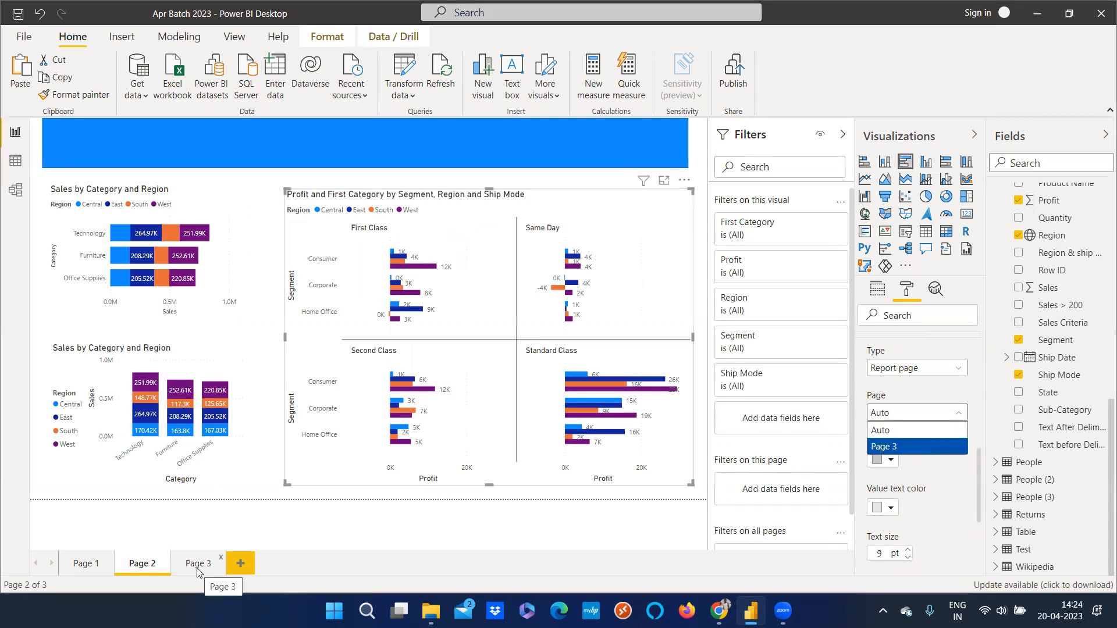
left_click(911, 447)
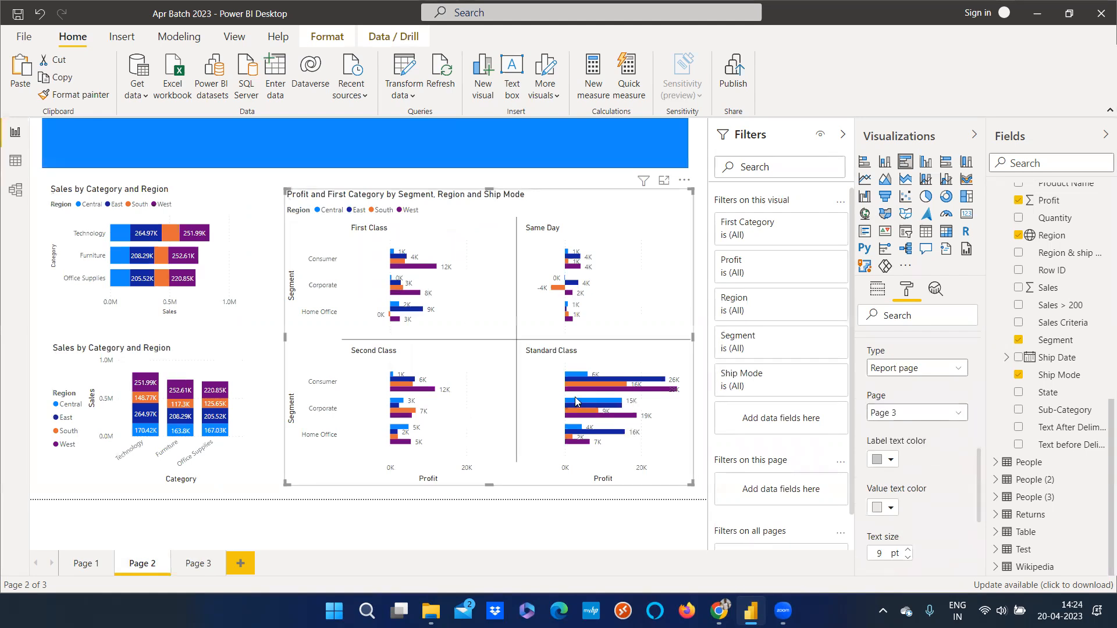
Hover over the Profit chart's bars to preview the report page tooltip, switching between Page 2 and Page 3
mouse_move(578, 393)
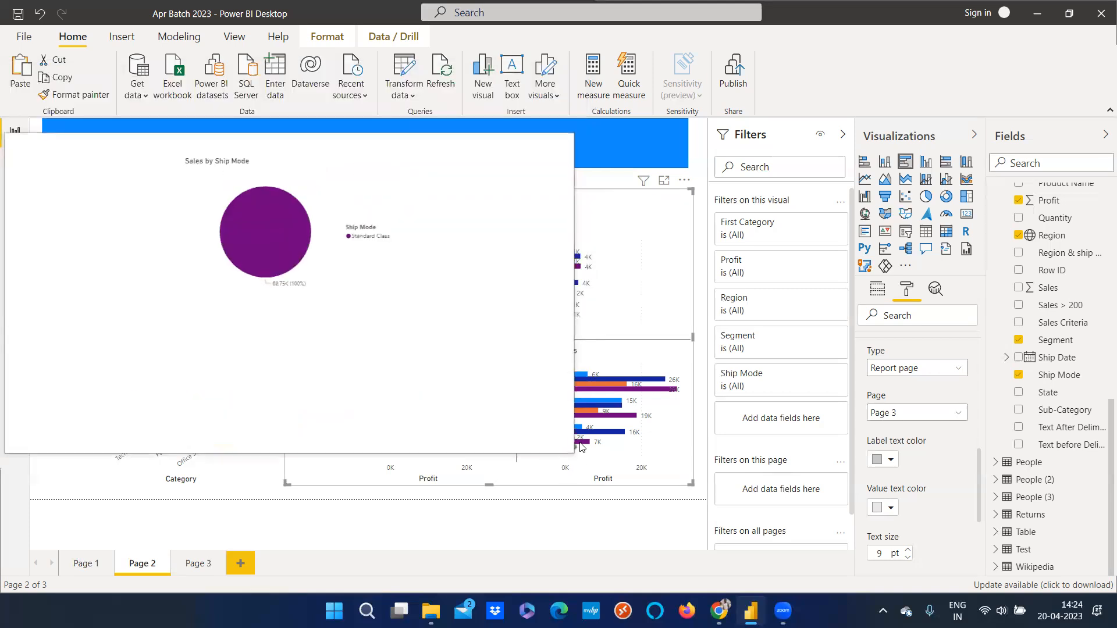
left_click(197, 564)
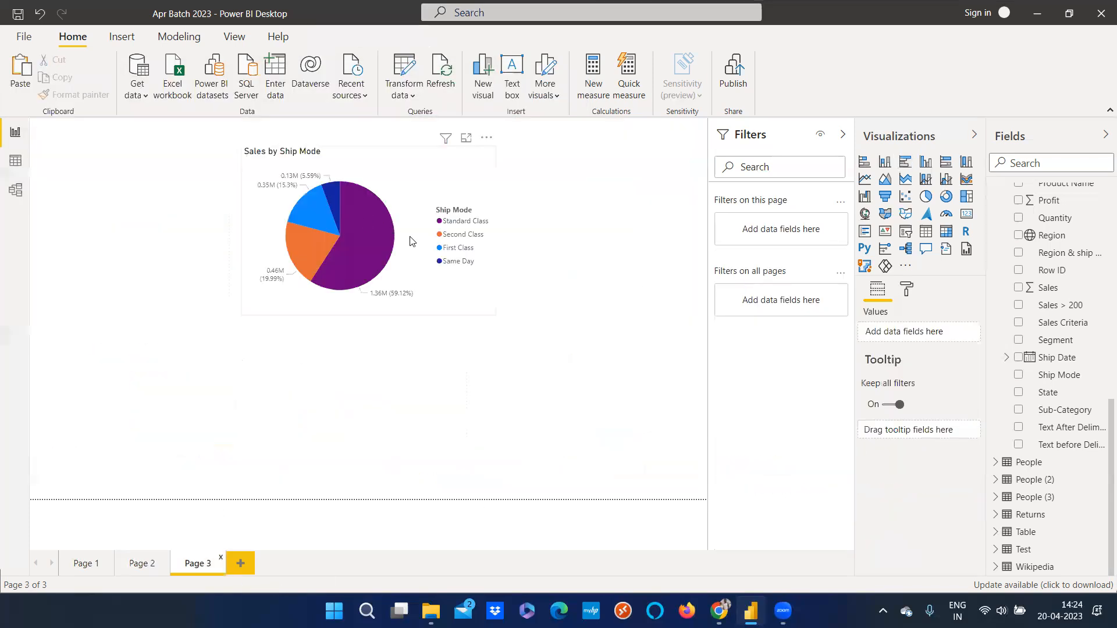
mouse_move(365, 233)
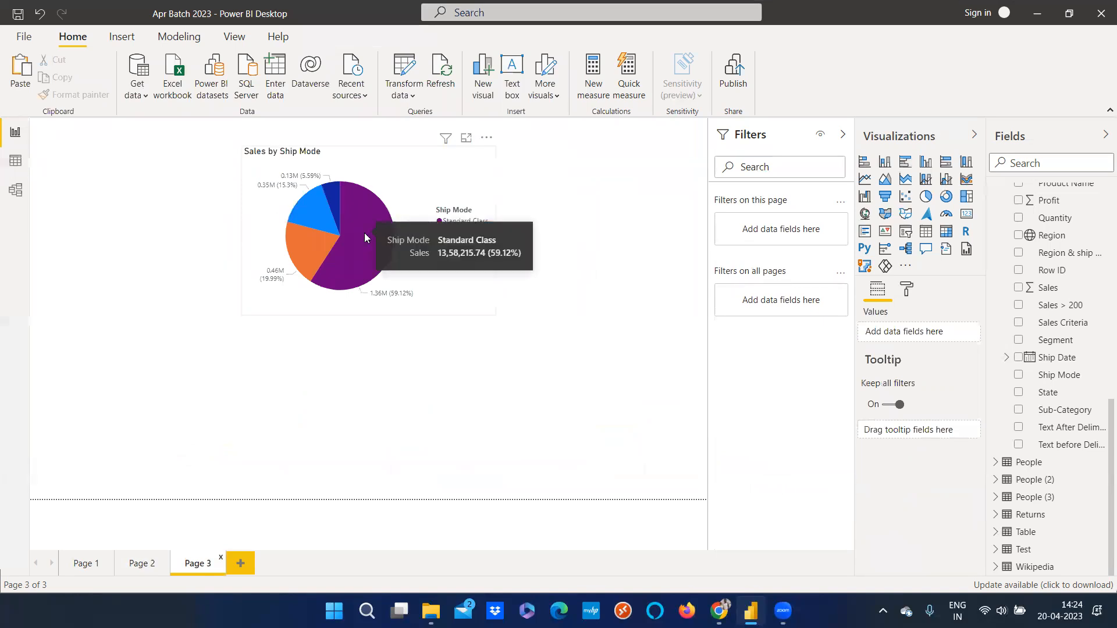
left_click(142, 564)
mouse_move(589, 420)
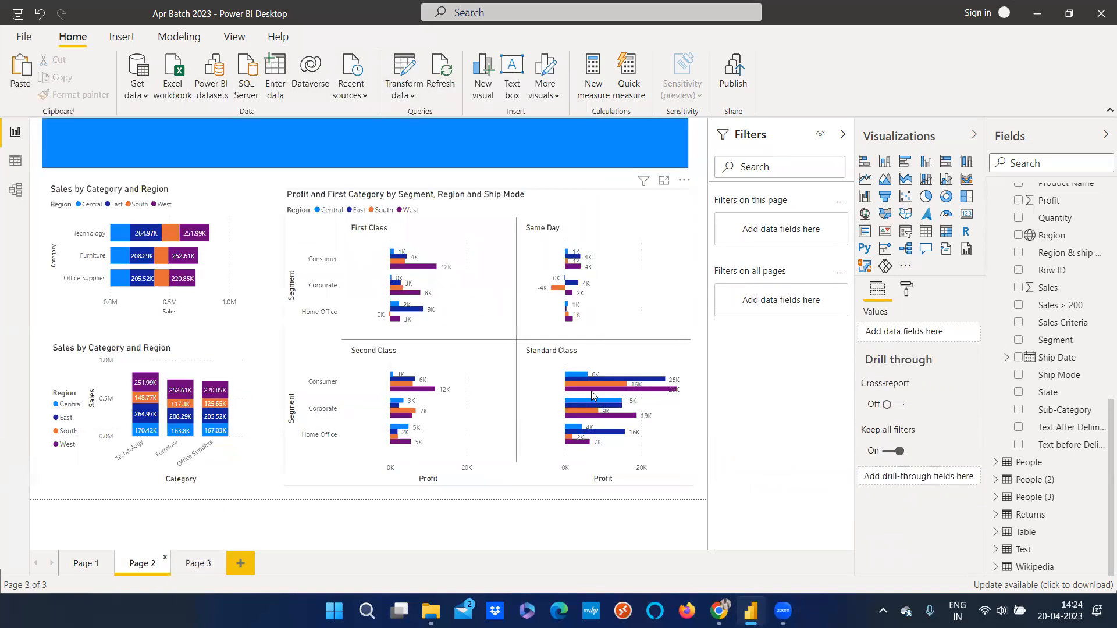
left_click(198, 563)
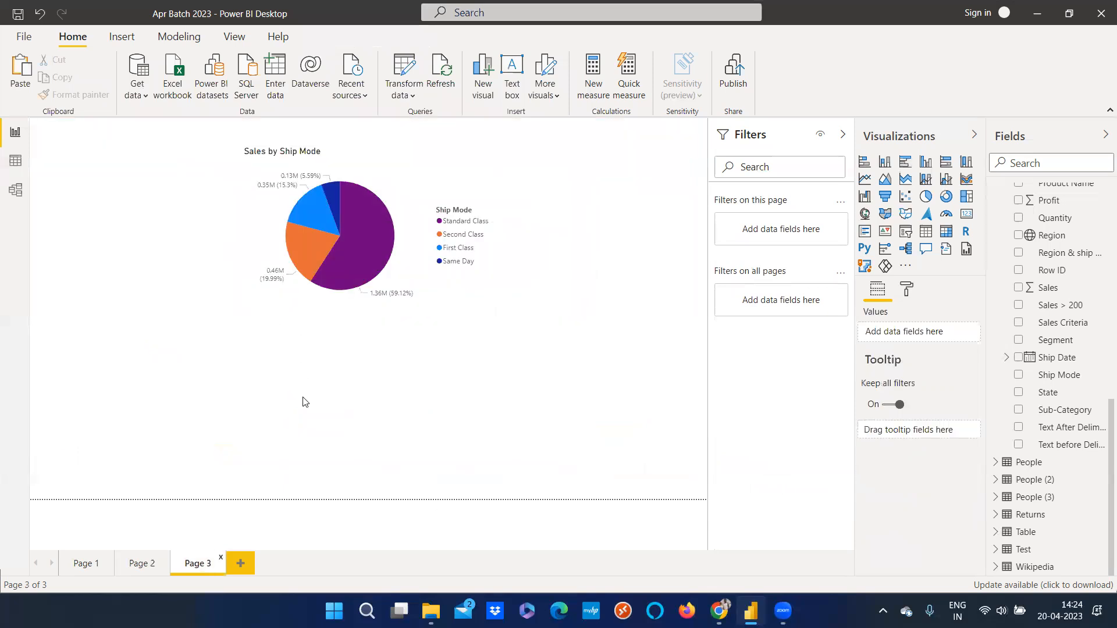
left_click(155, 574)
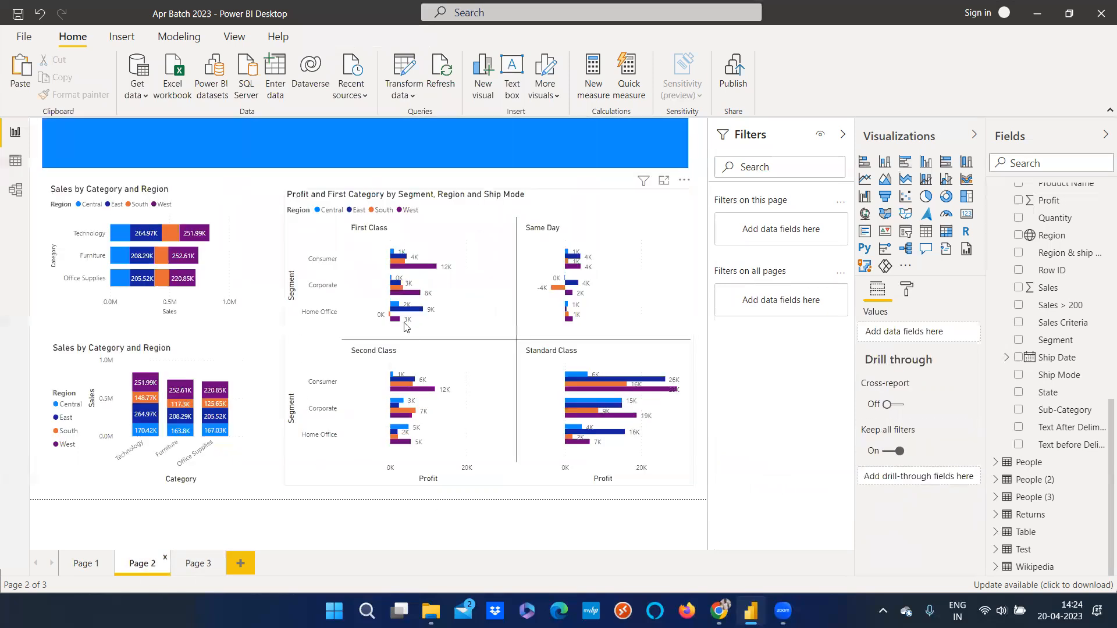
mouse_move(405, 313)
mouse_move(407, 383)
On Page 3, replace the pie chart's Ship Mode legend with Sub-Category
left_click(203, 568)
left_click(343, 171)
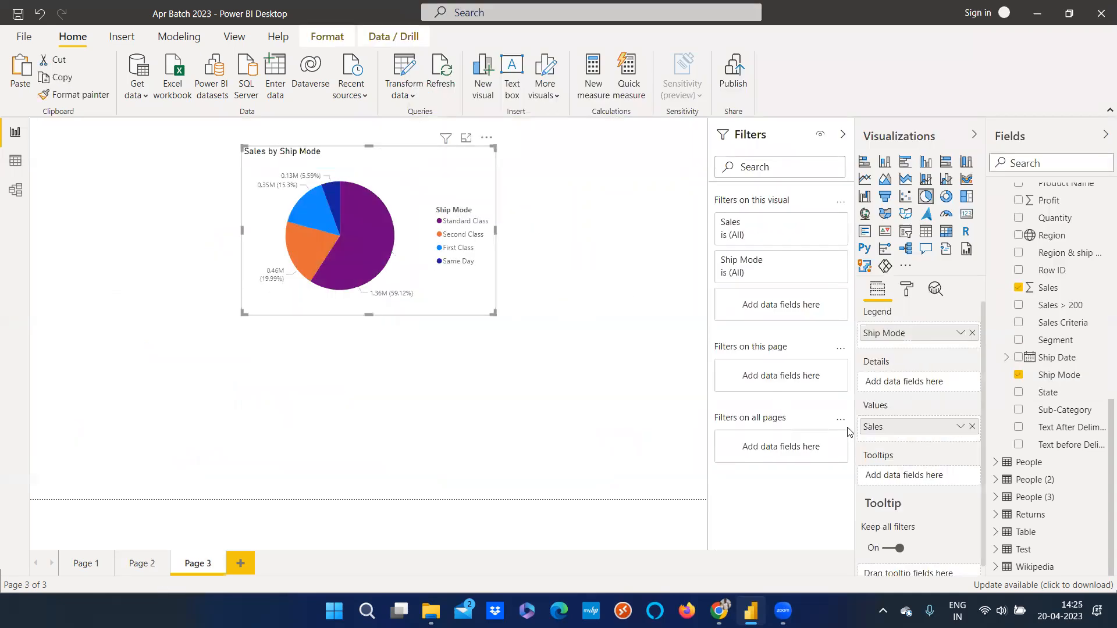
left_click(972, 332)
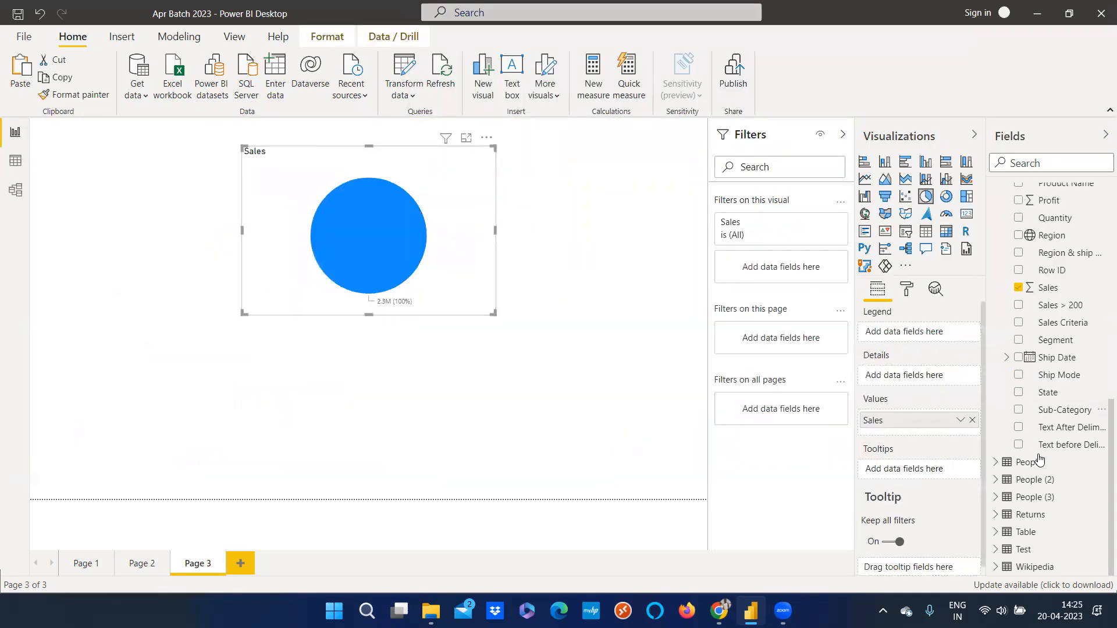
scroll(1066, 438, "up", 3)
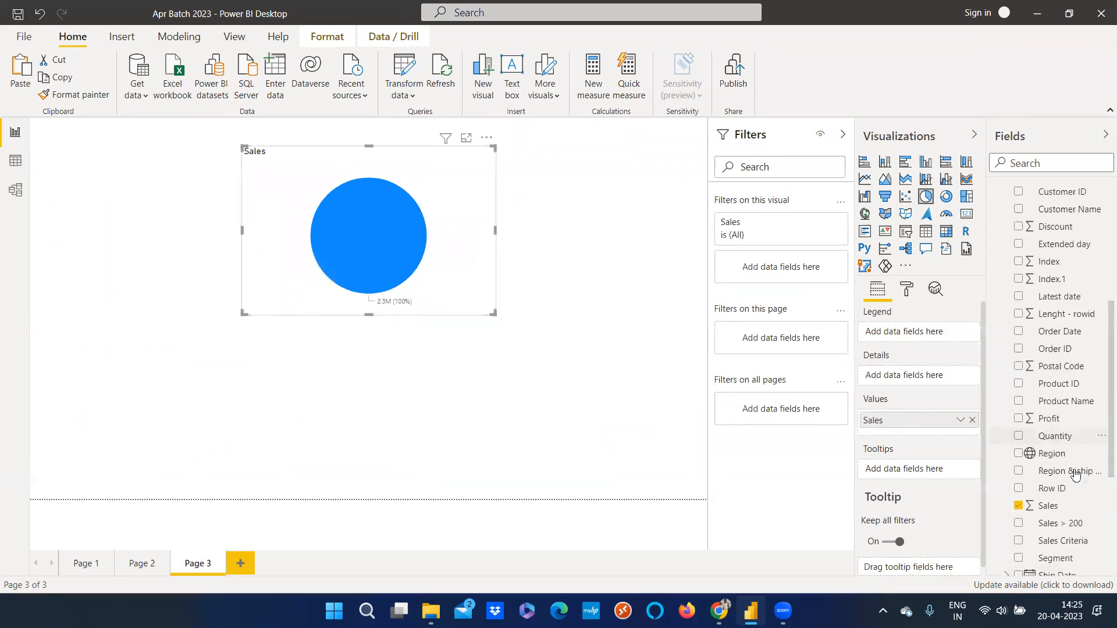
scroll(1072, 469, "down", 3)
left_click_drag(1076, 485, 918, 342)
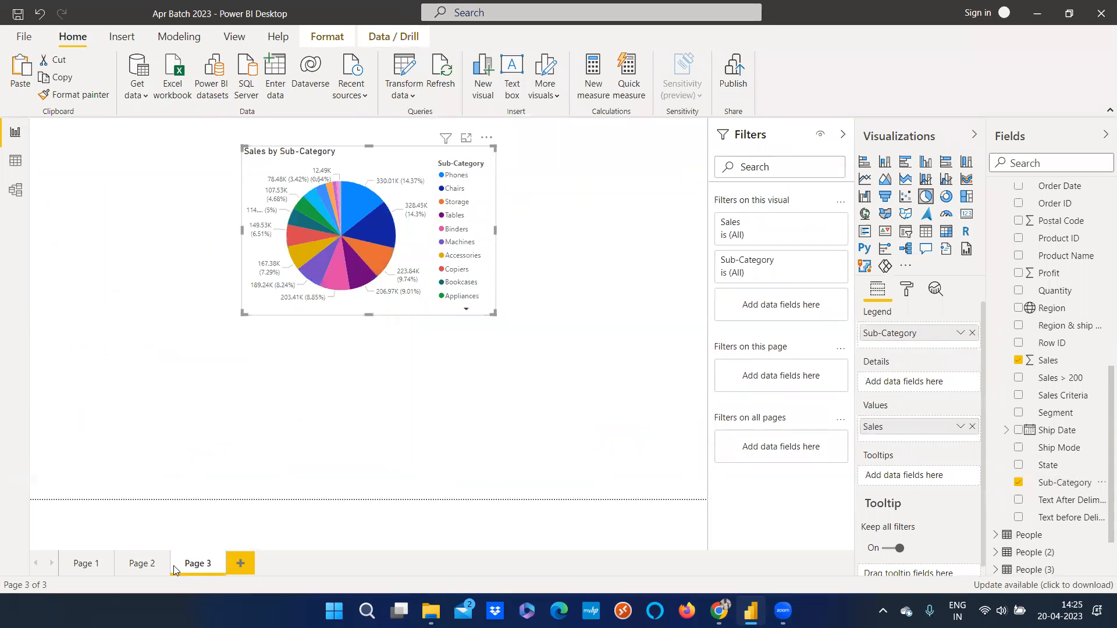
Try the Default tooltip type on the Page 2 Profit chart, then restore Report page
left_click(146, 565)
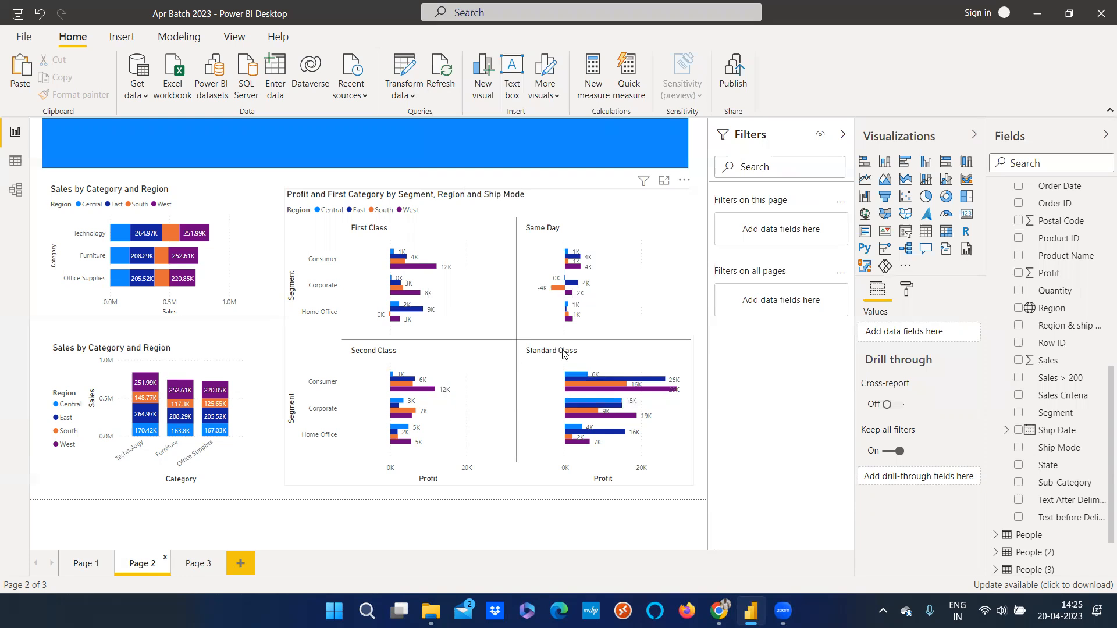
left_click(906, 289)
scroll(896, 466, "down", 5)
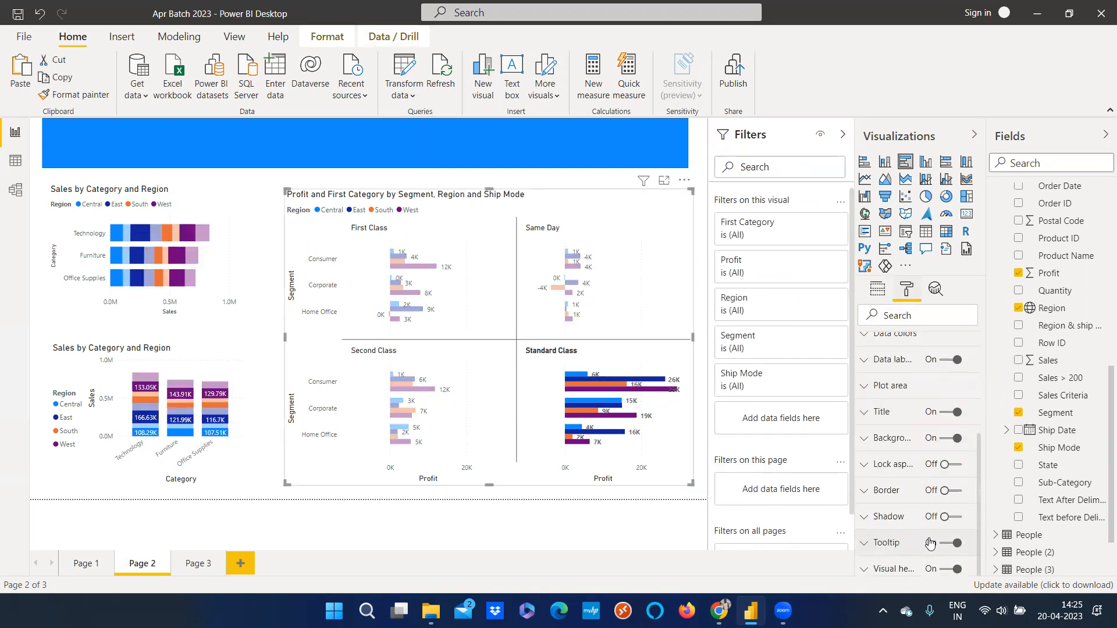
left_click(929, 544)
scroll(929, 544, "up", 3)
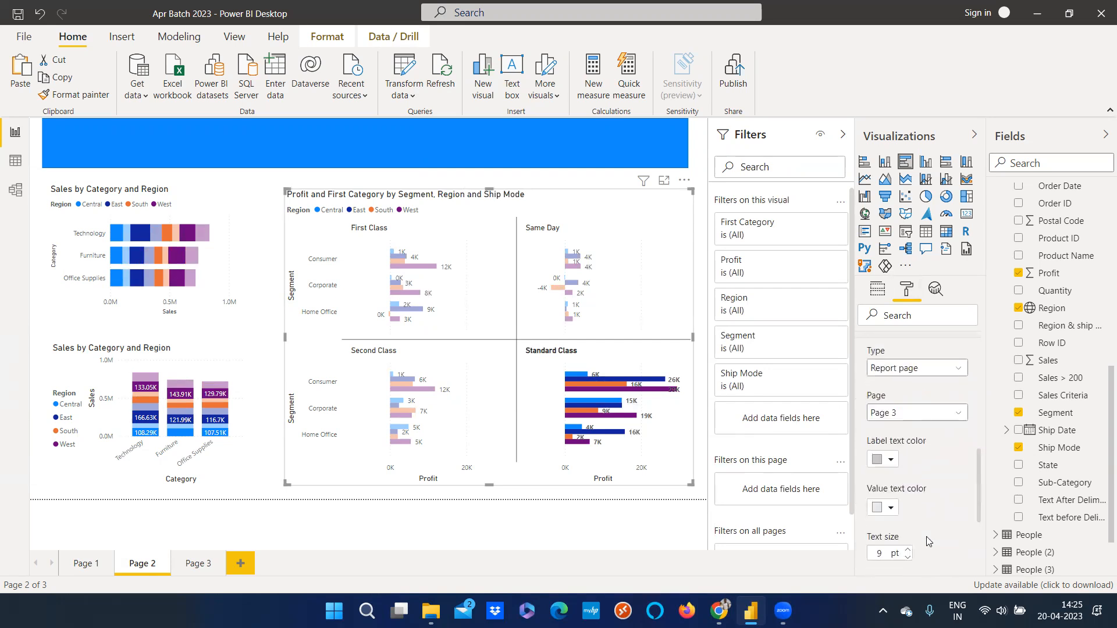
left_click(936, 447)
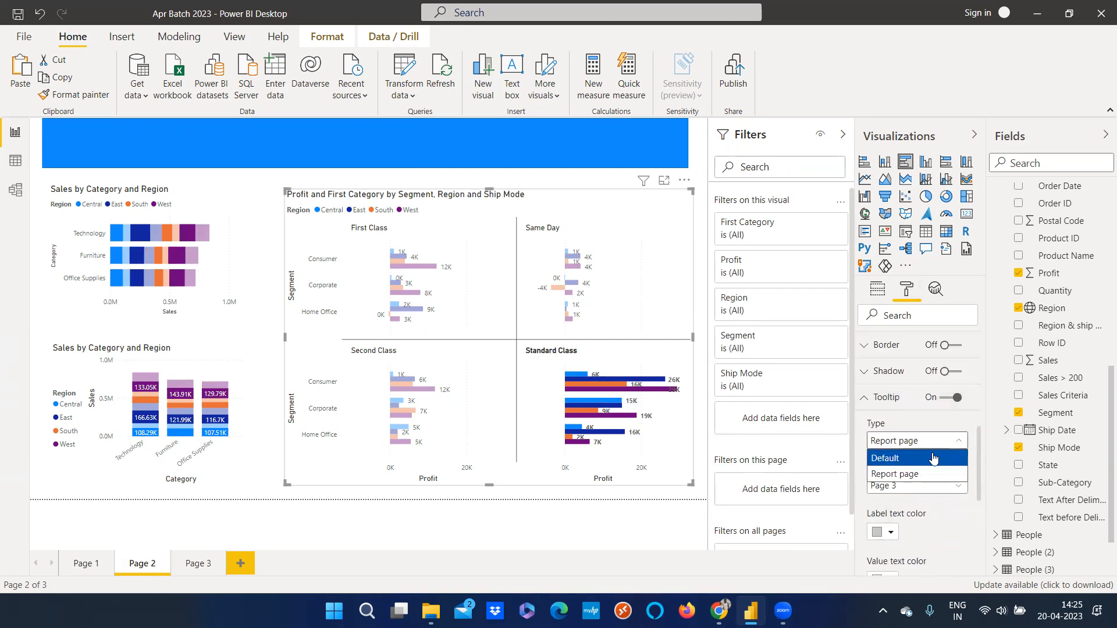
left_click(933, 460)
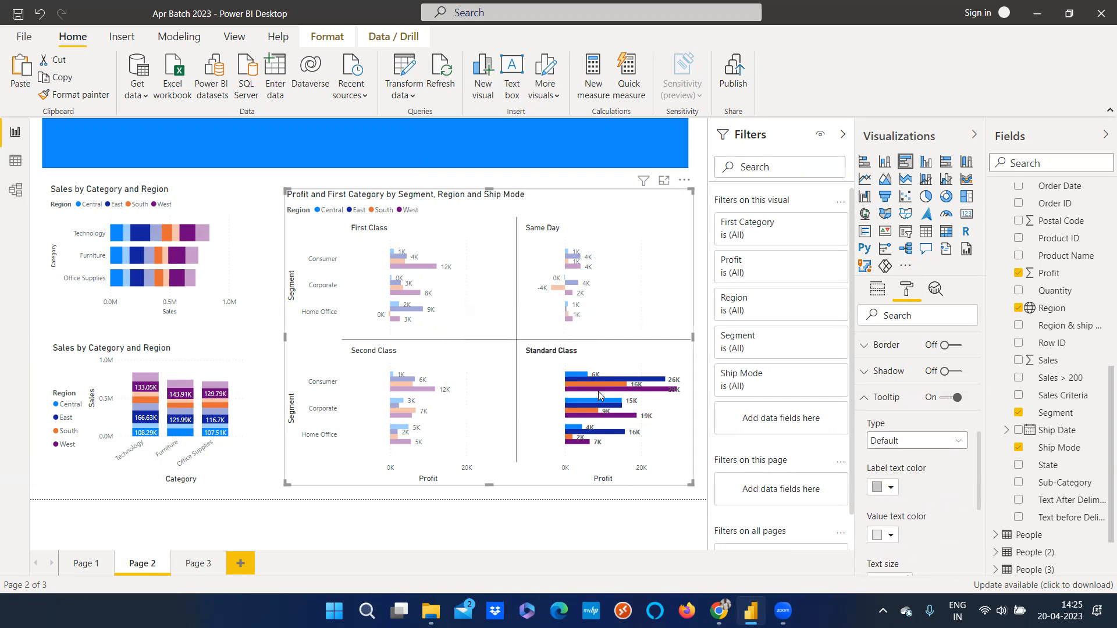
left_click(899, 442)
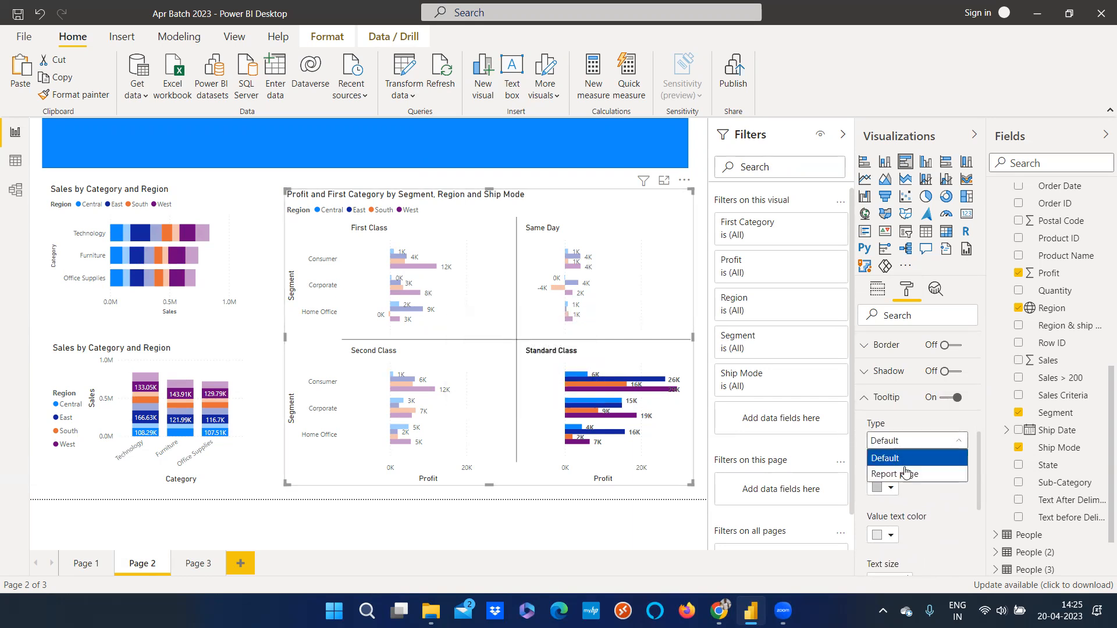
left_click(906, 474)
scroll(939, 486, "down", 1)
scroll(941, 493, "down", 5)
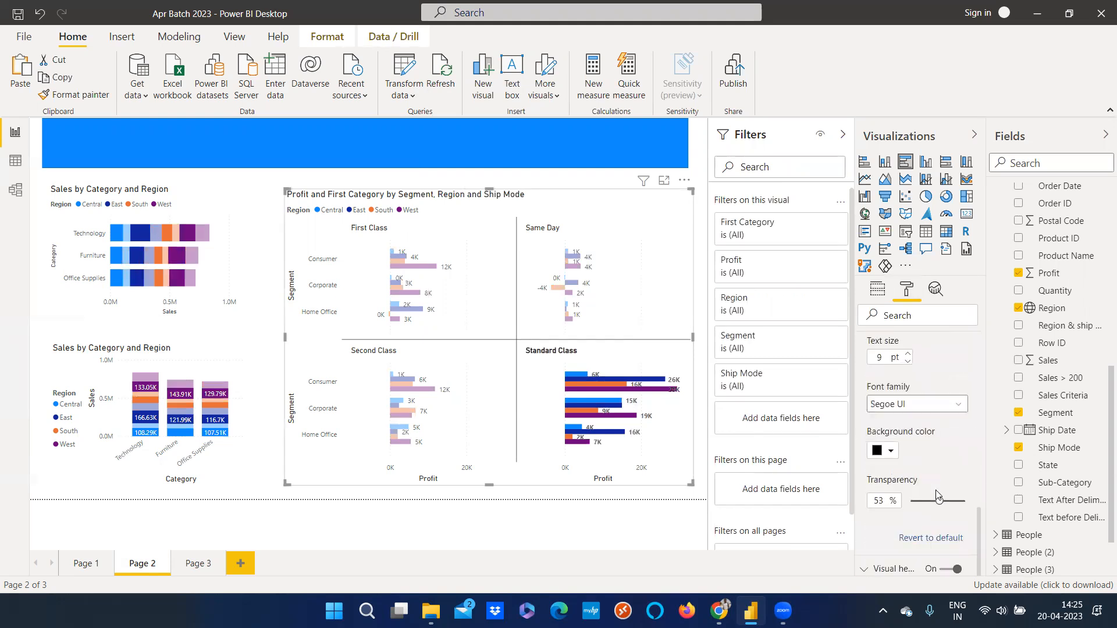
scroll(914, 386, "up", 3)
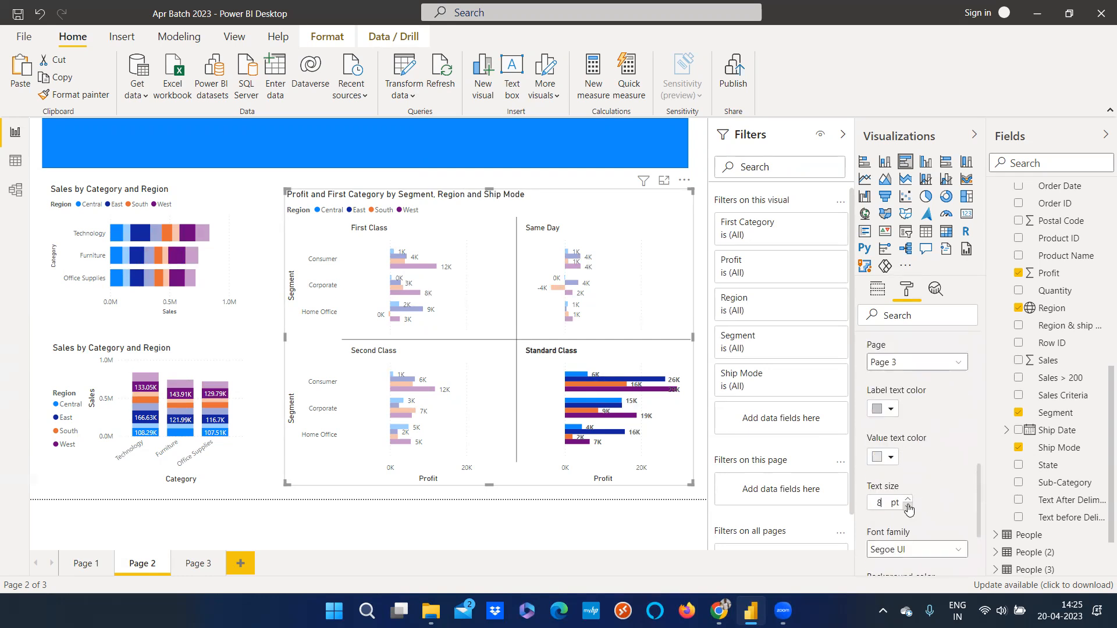
On Page 3, select the Sub-Category pie chart and open its Tooltip formatting options
mouse_move(568, 377)
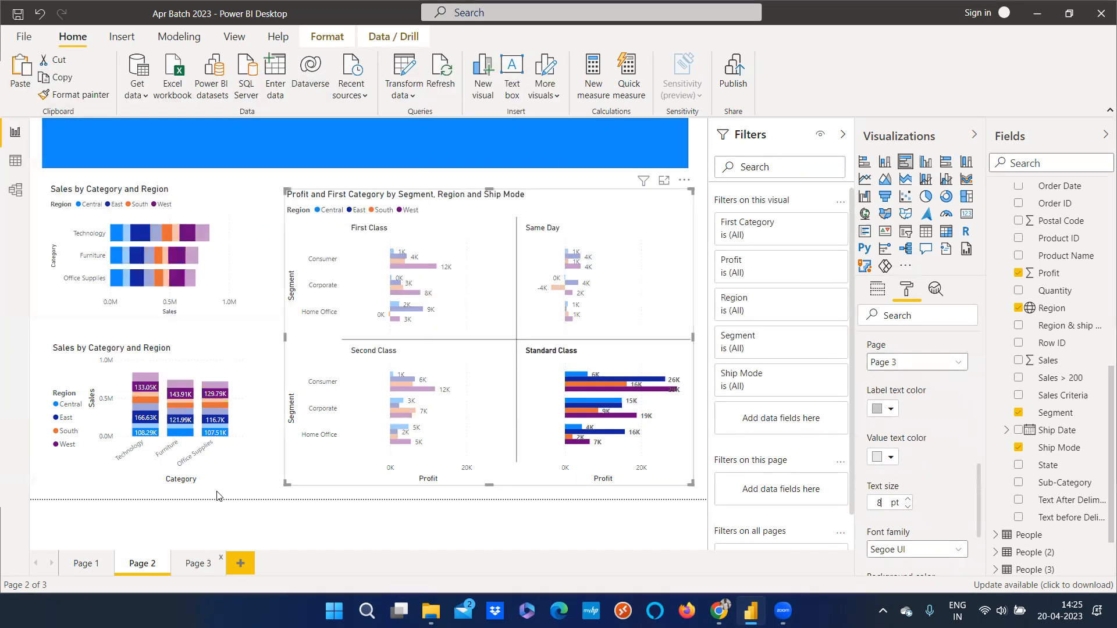
left_click(201, 564)
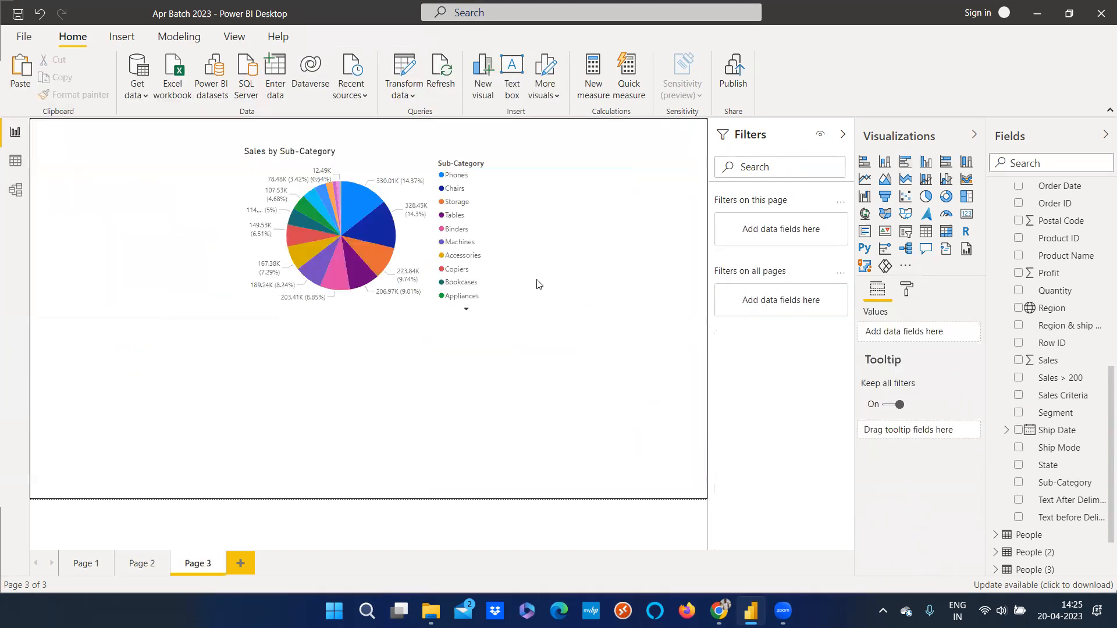
left_click(459, 271)
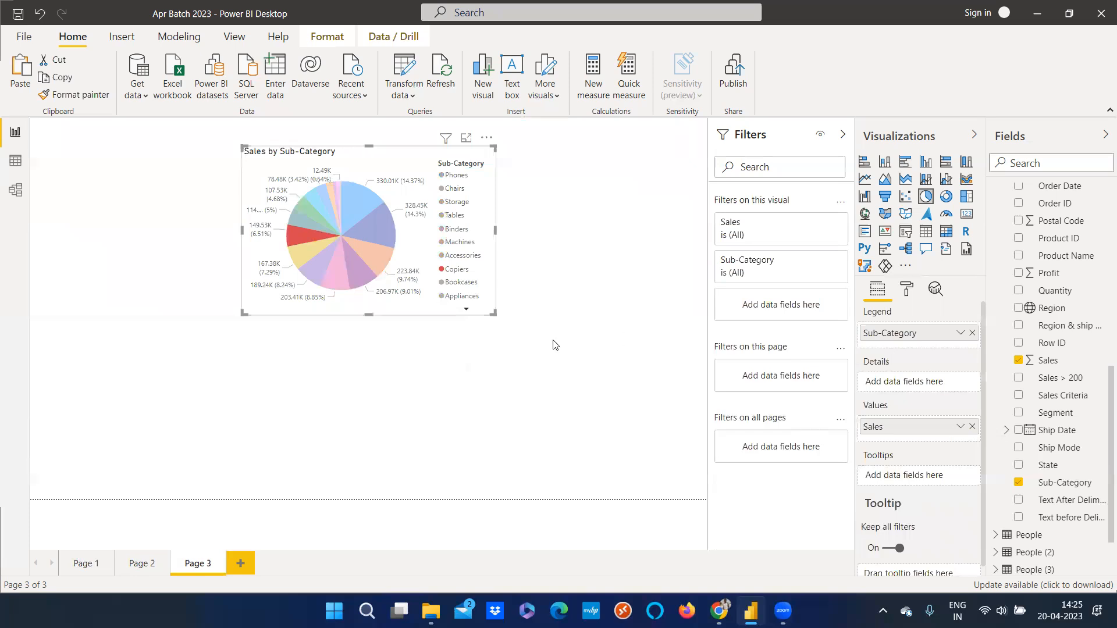
left_click(514, 333)
left_click(488, 316)
left_click(903, 290)
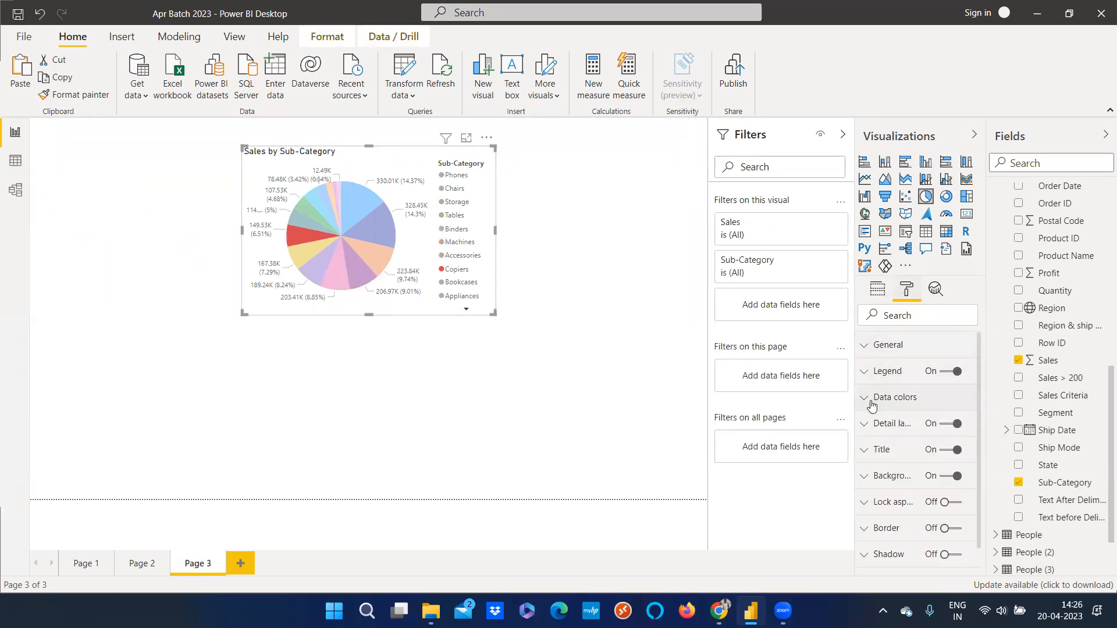
left_click(863, 355)
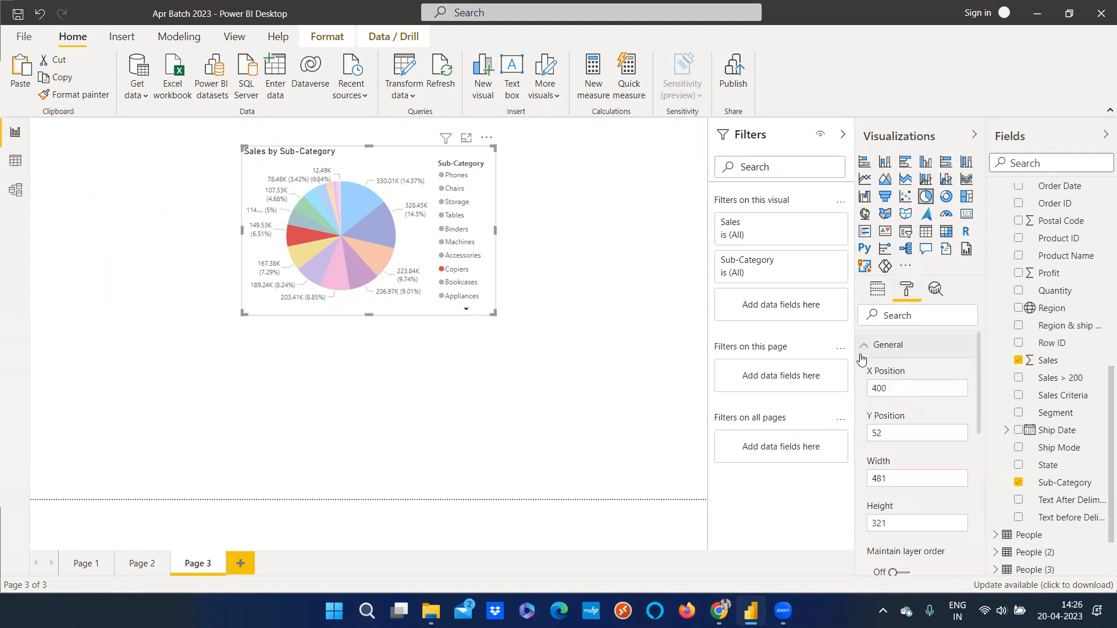
left_click(862, 358)
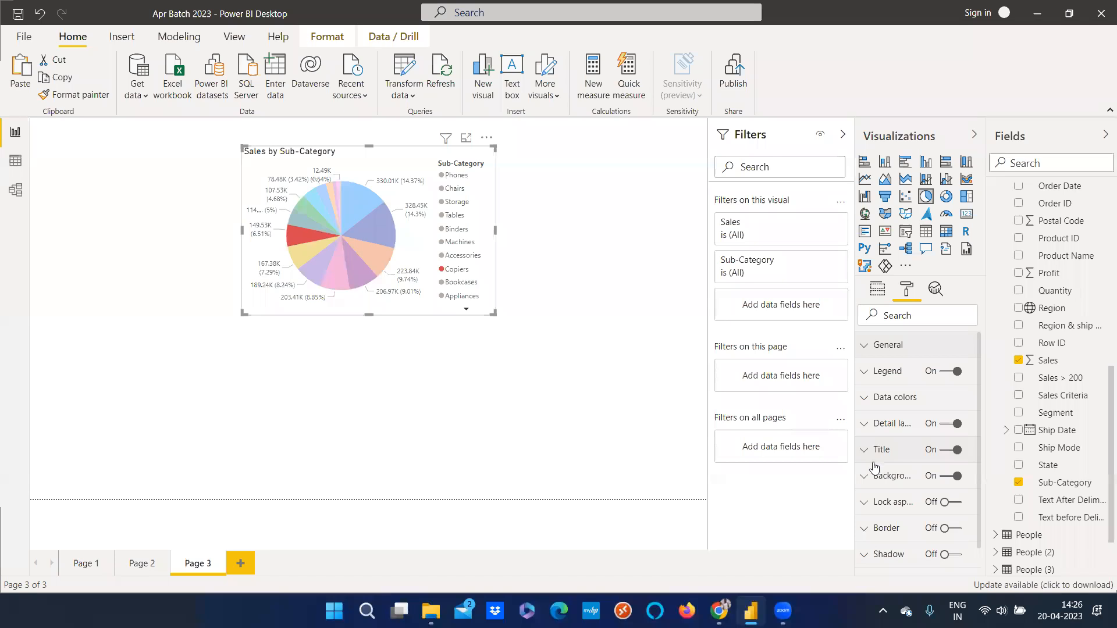
scroll(877, 523, "down", 1)
left_click(873, 542)
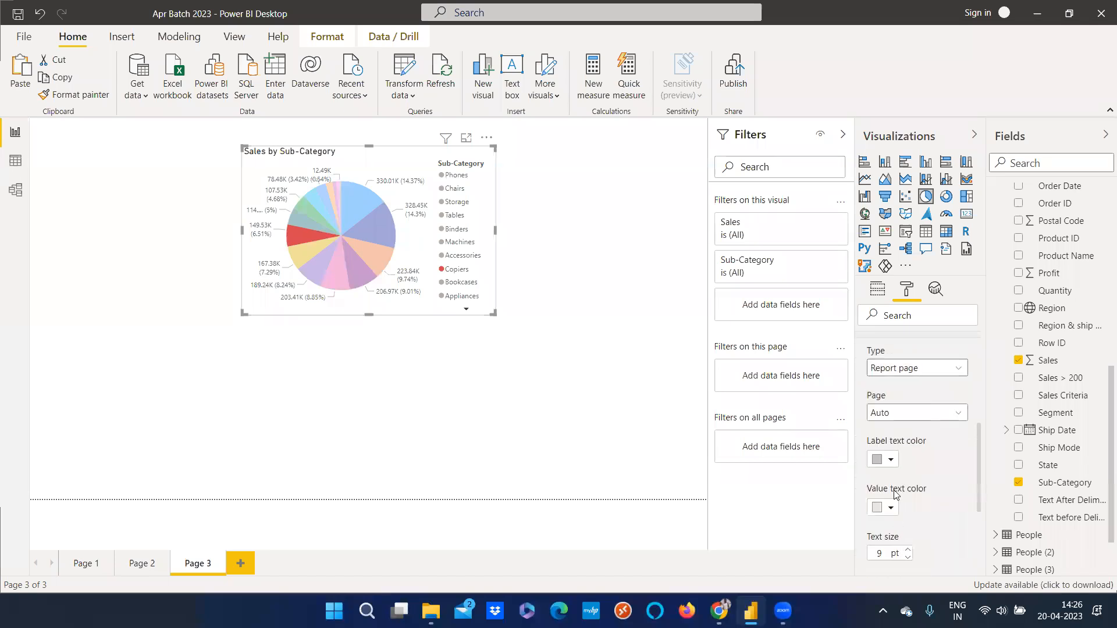
Deselect the pie chart to open Page 3's page formatting and set the page size type to 4:3
scroll(870, 410, "up", 1)
left_click(870, 474)
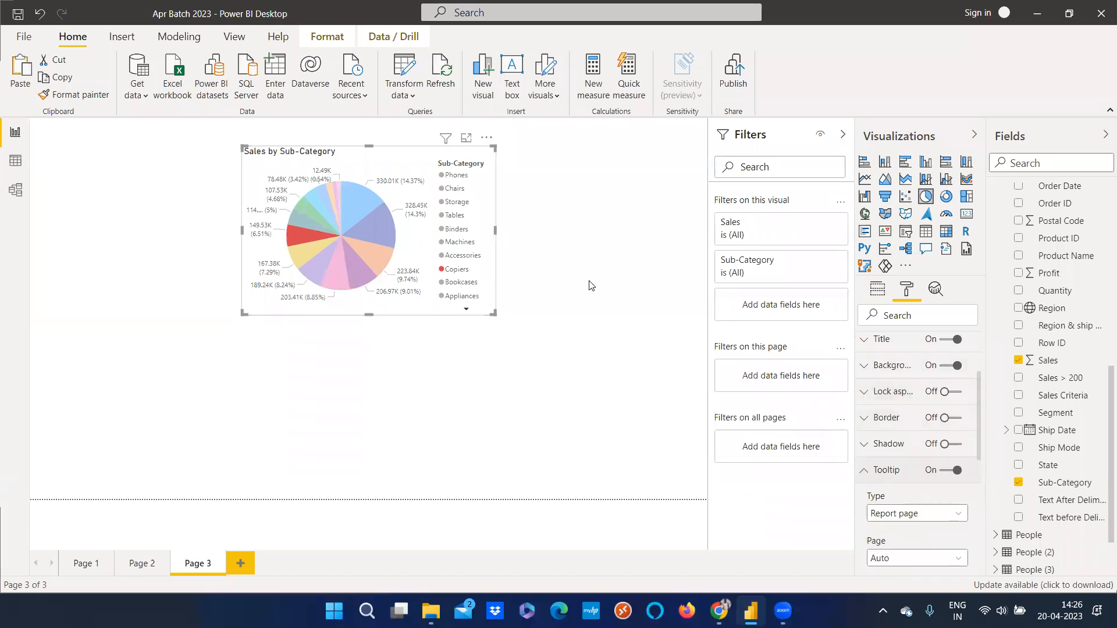
left_click(904, 295)
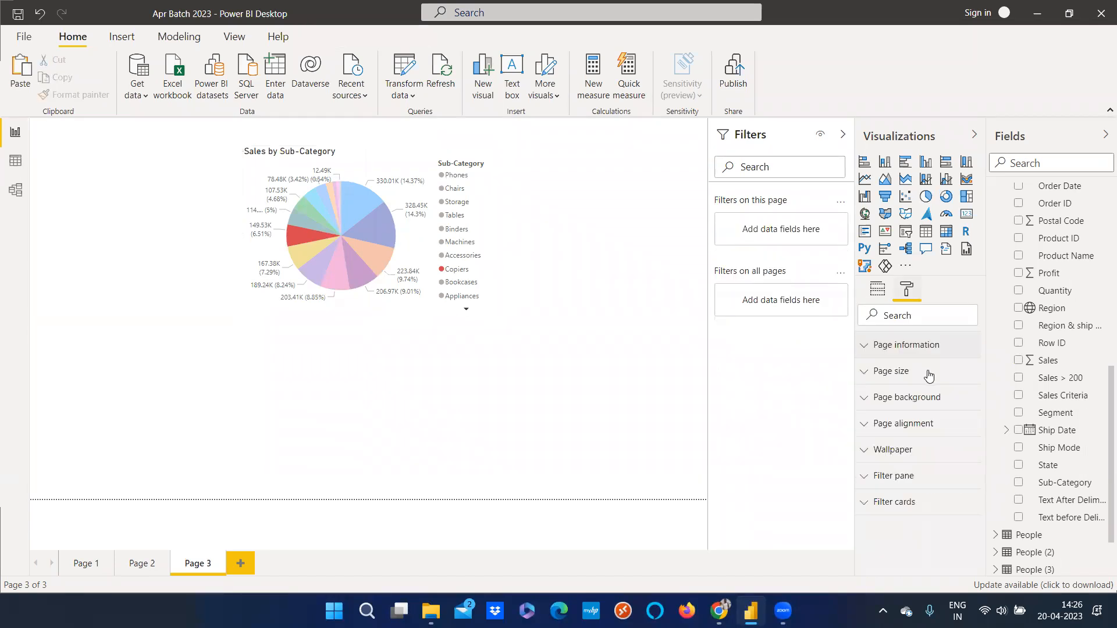
left_click(863, 349)
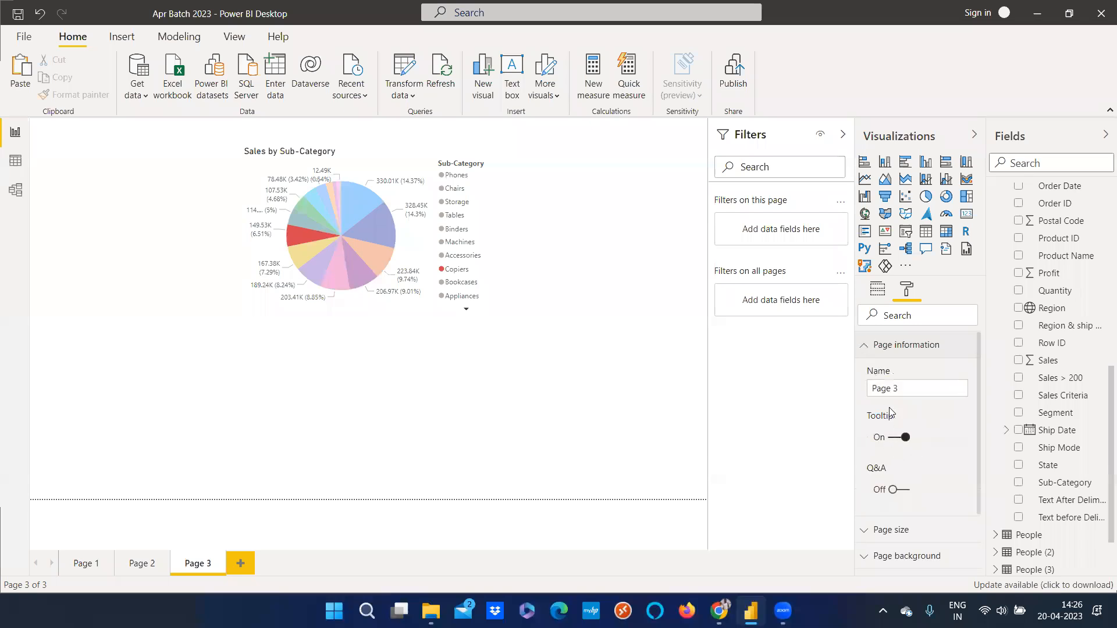
left_click(863, 349)
left_click(862, 372)
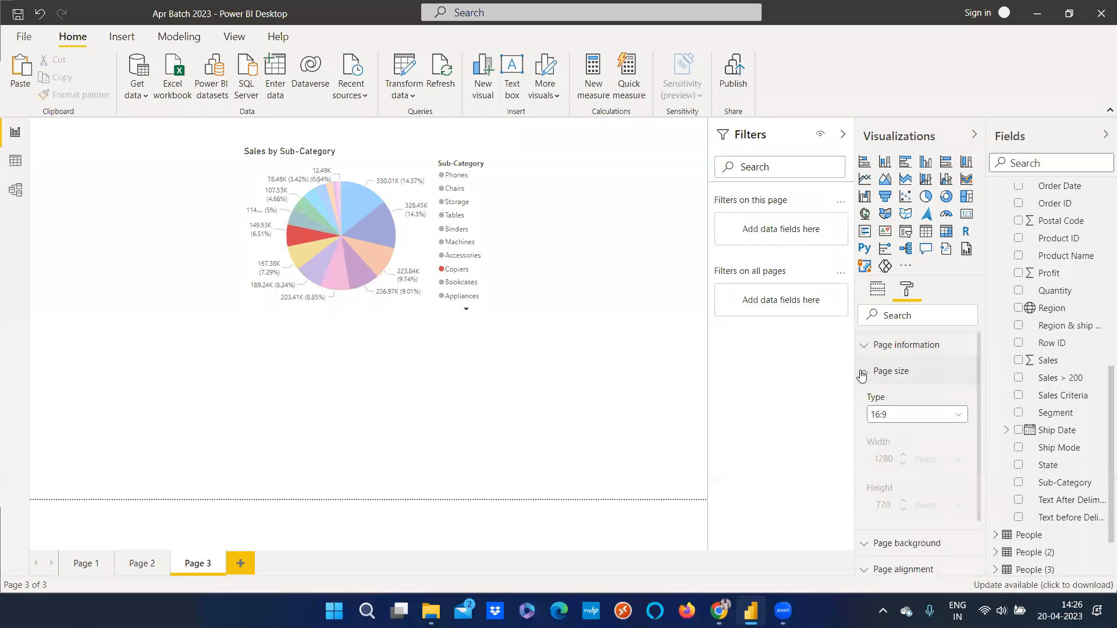
left_click(917, 417)
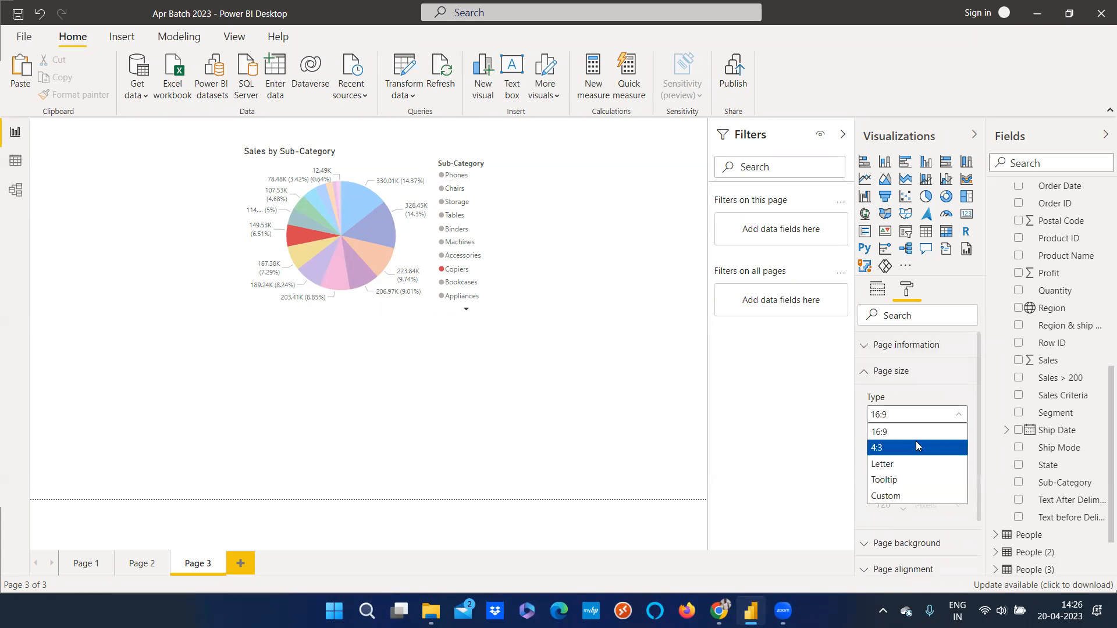
left_click(916, 447)
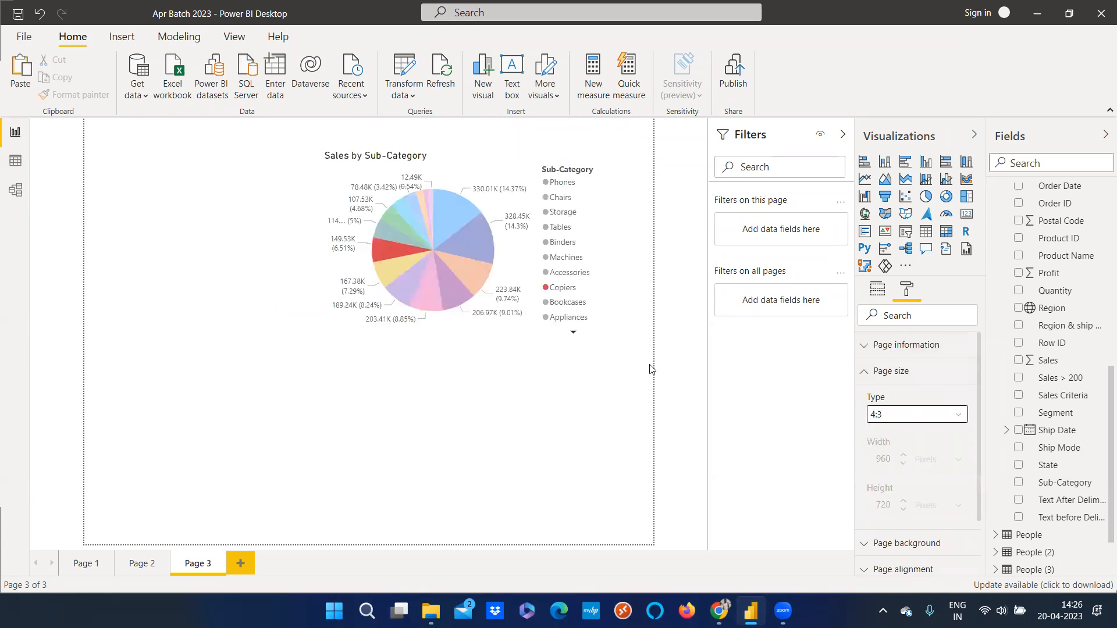
Hover over the Profit chart on Page 2 to preview the tooltip page, then return to Page 3
left_click(142, 562)
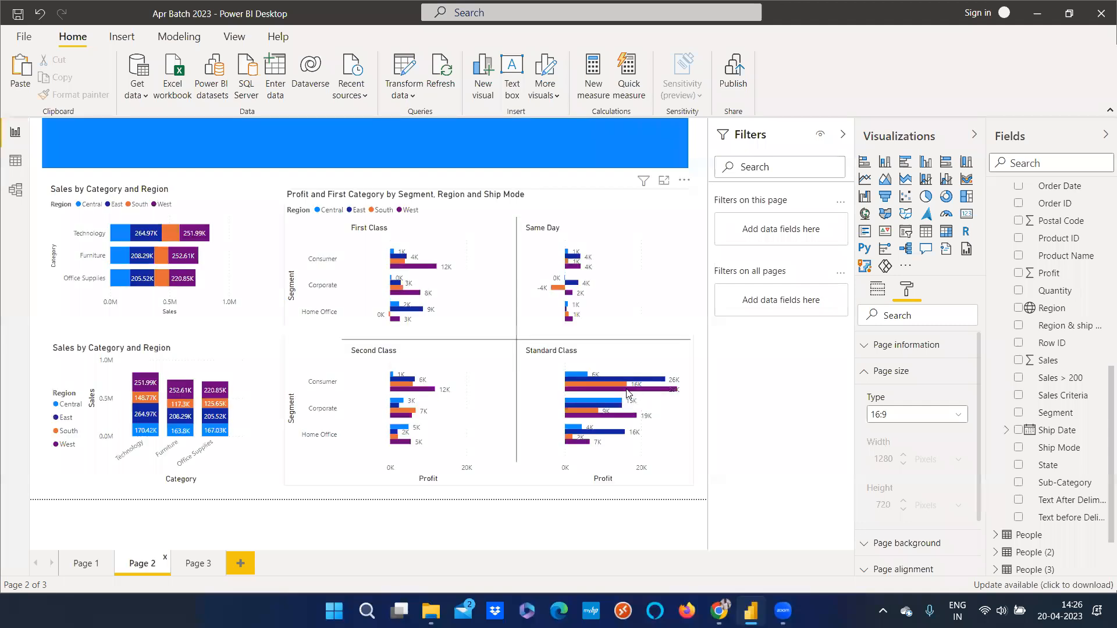
mouse_move(628, 394)
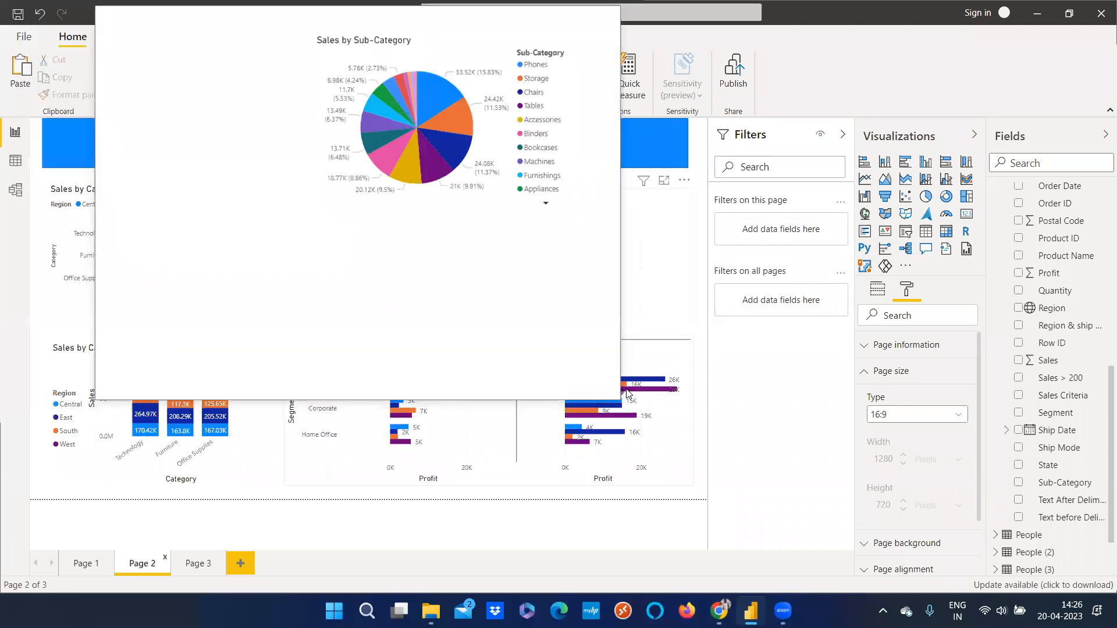
left_click(198, 563)
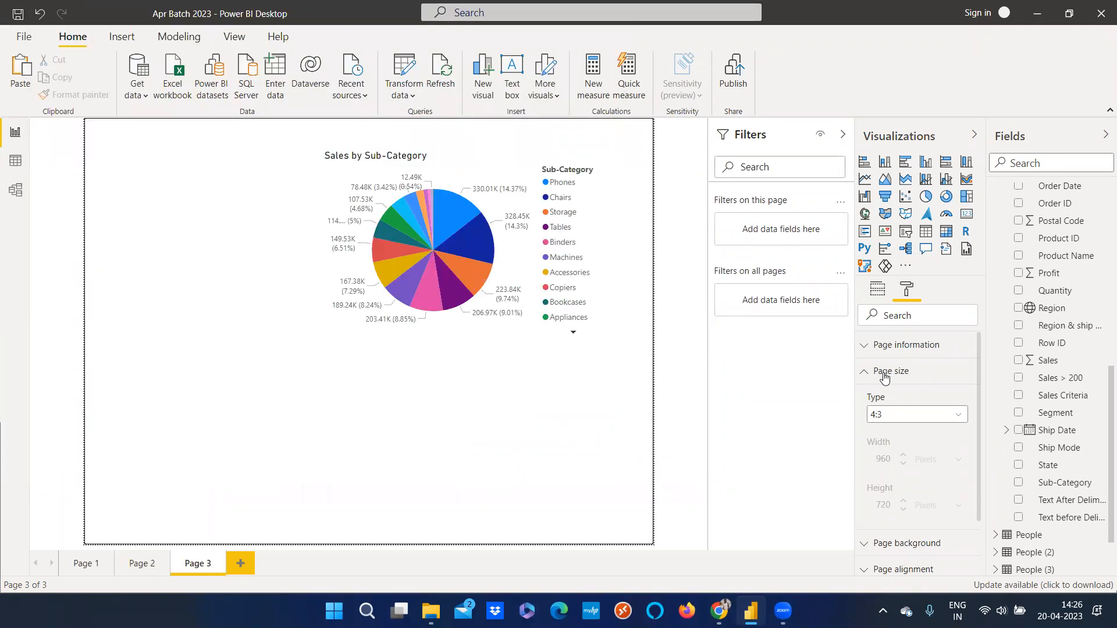
Set Page 3's vertical page alignment to Middle
left_click(865, 374)
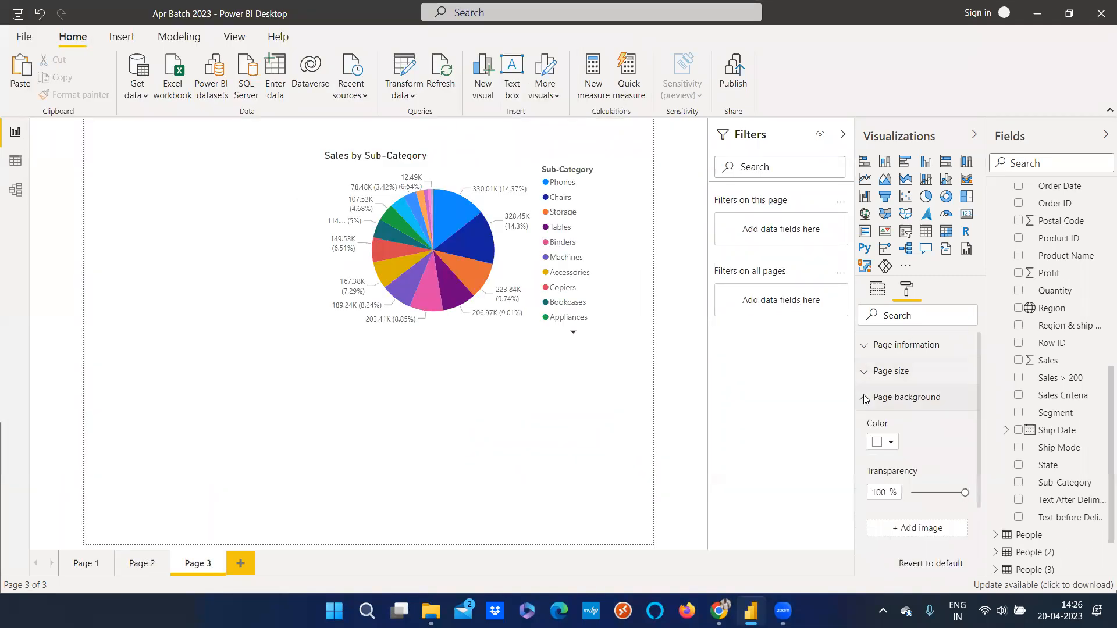
left_click(864, 346)
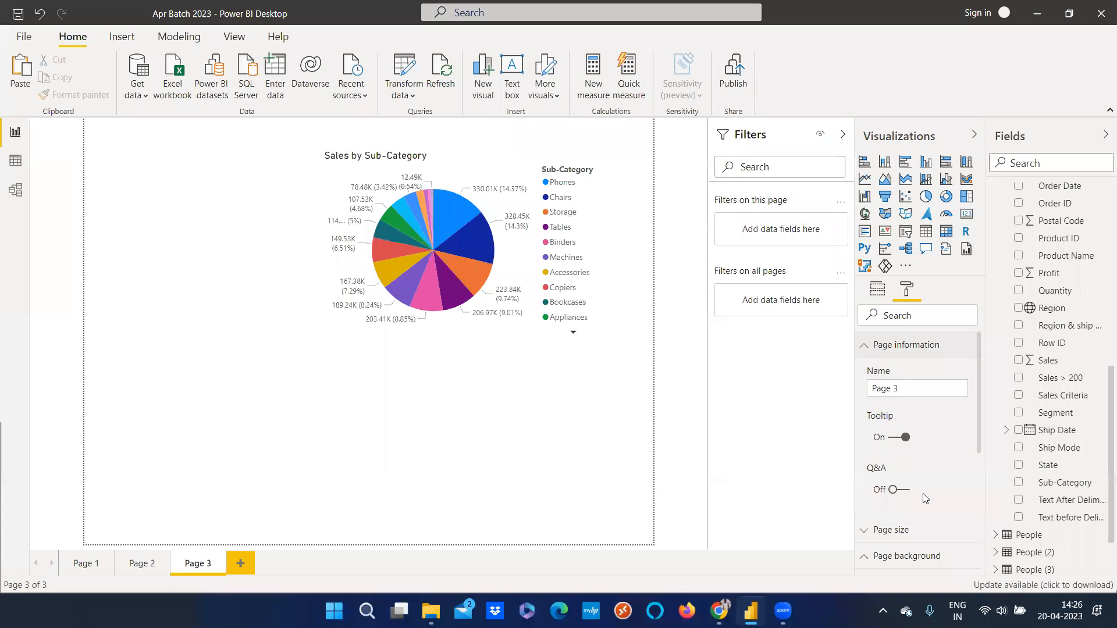
scroll(926, 499, "down", 3)
scroll(873, 350, "up", 3)
left_click(867, 346)
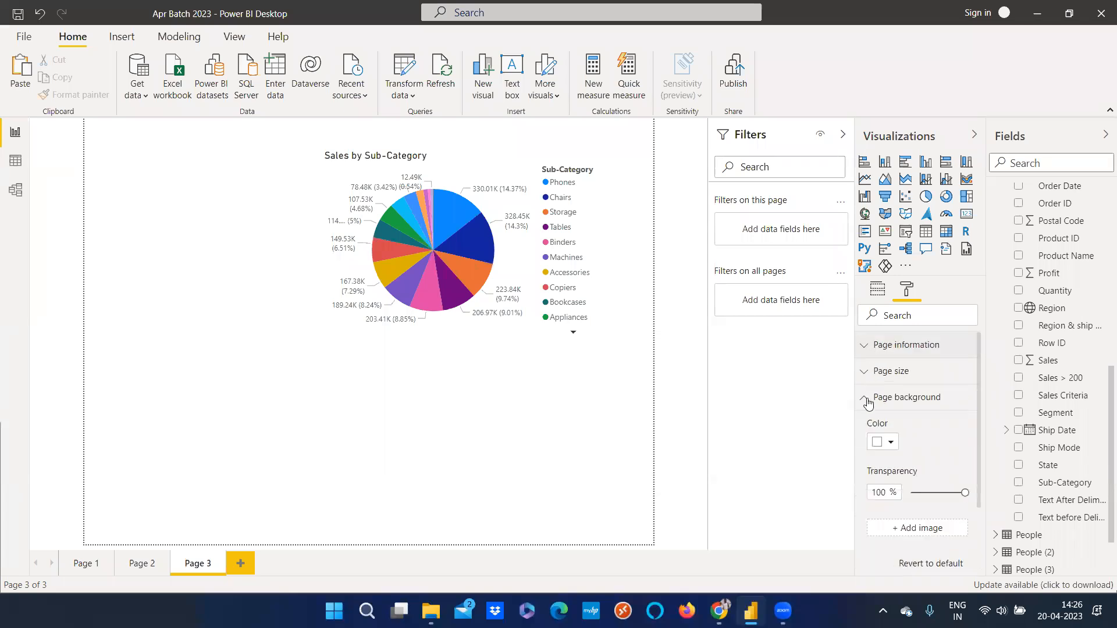
left_click(868, 402)
left_click(864, 427)
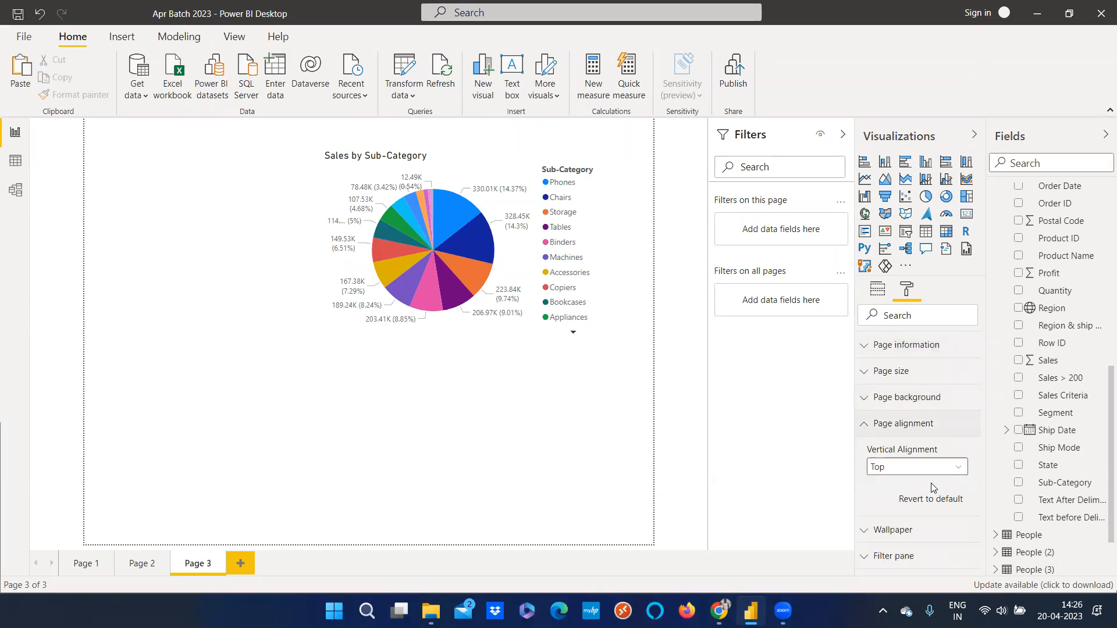
left_click(898, 469)
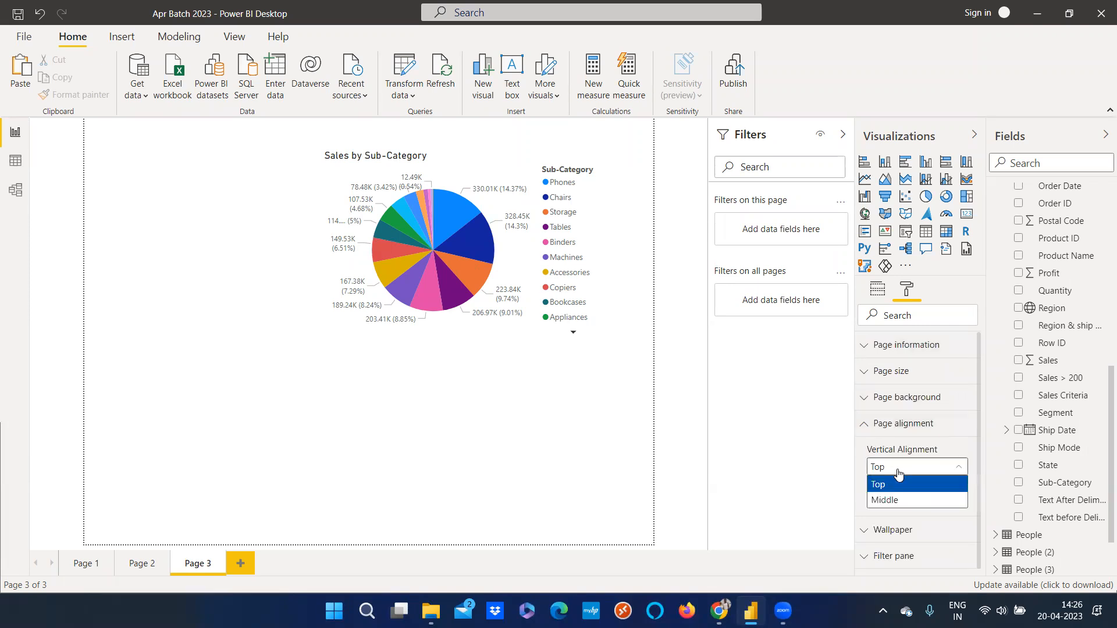
left_click(896, 501)
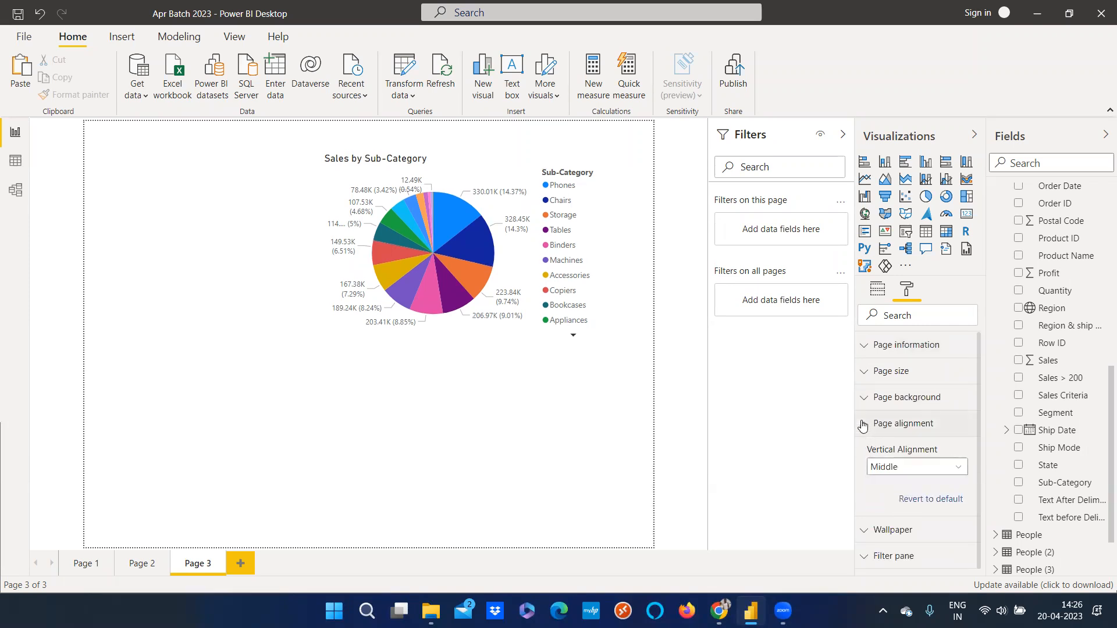
Change Page 3's page size type to Custom
left_click(863, 427)
left_click(864, 401)
left_click(863, 401)
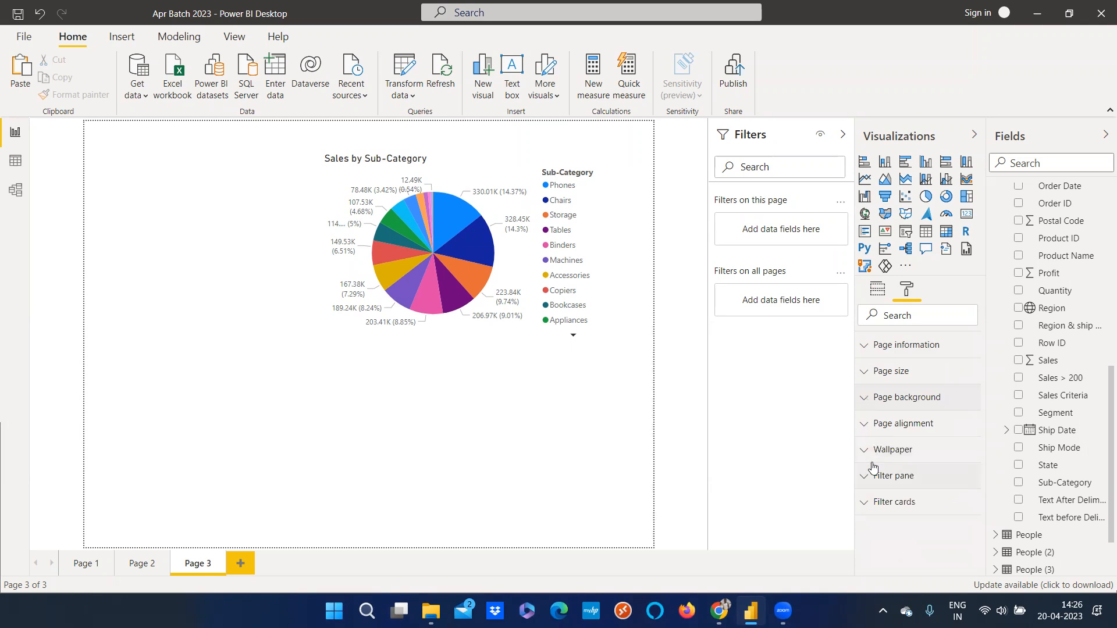
left_click(869, 352)
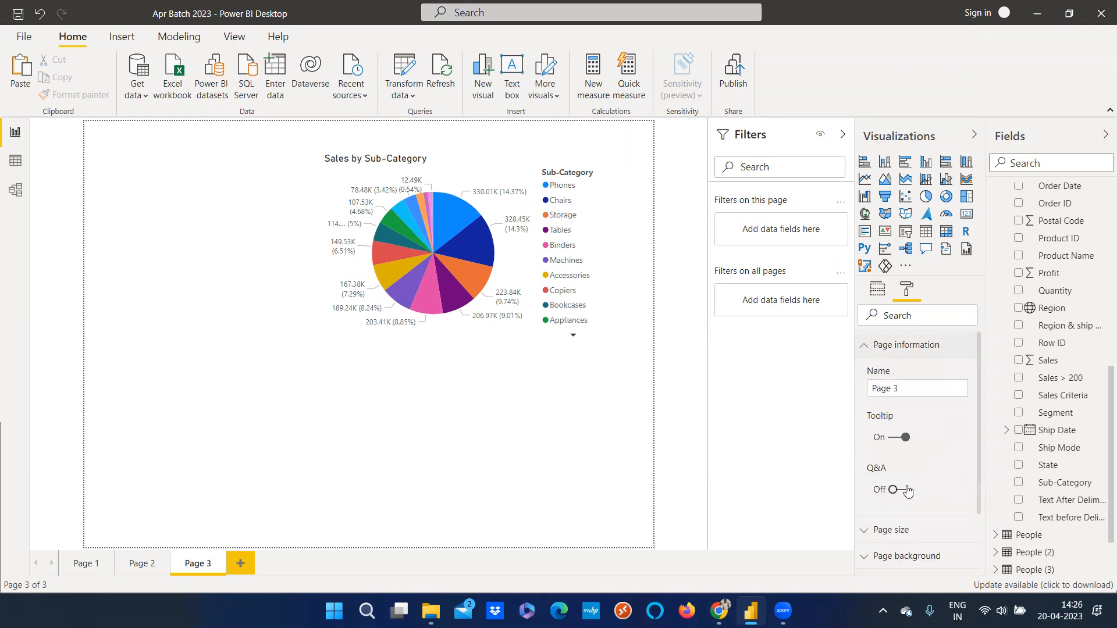
left_click(865, 345)
left_click(865, 371)
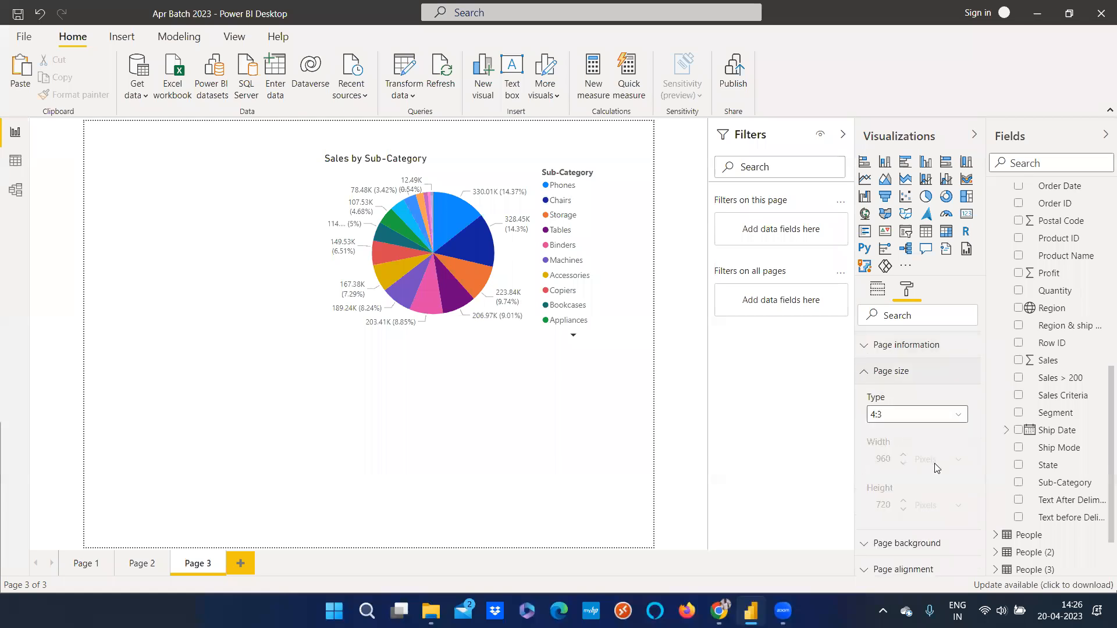
left_click(923, 421)
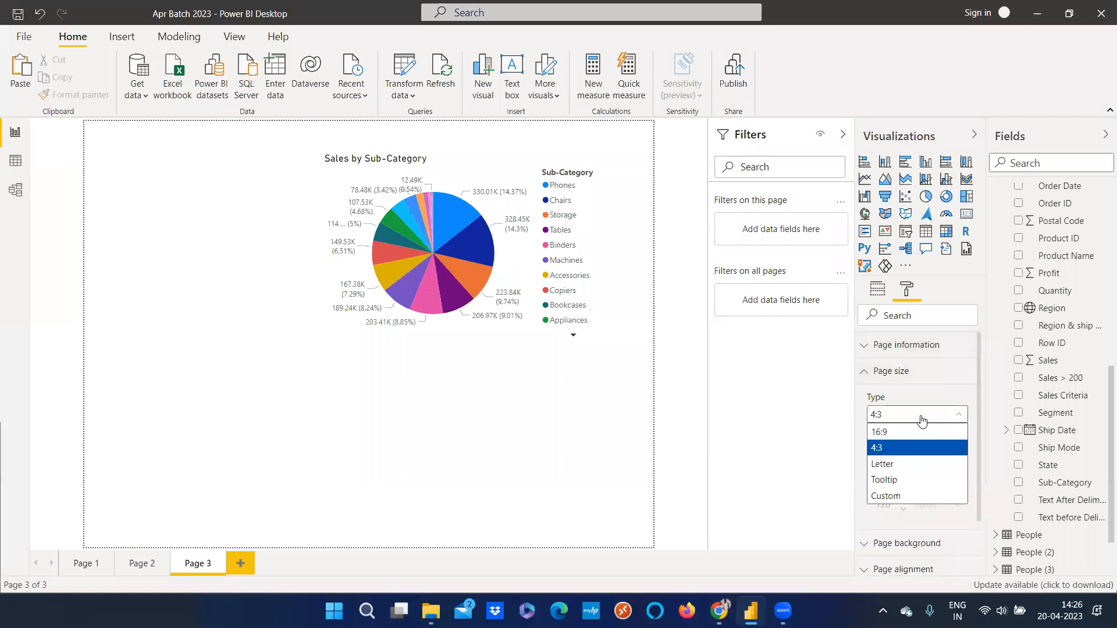
left_click(922, 494)
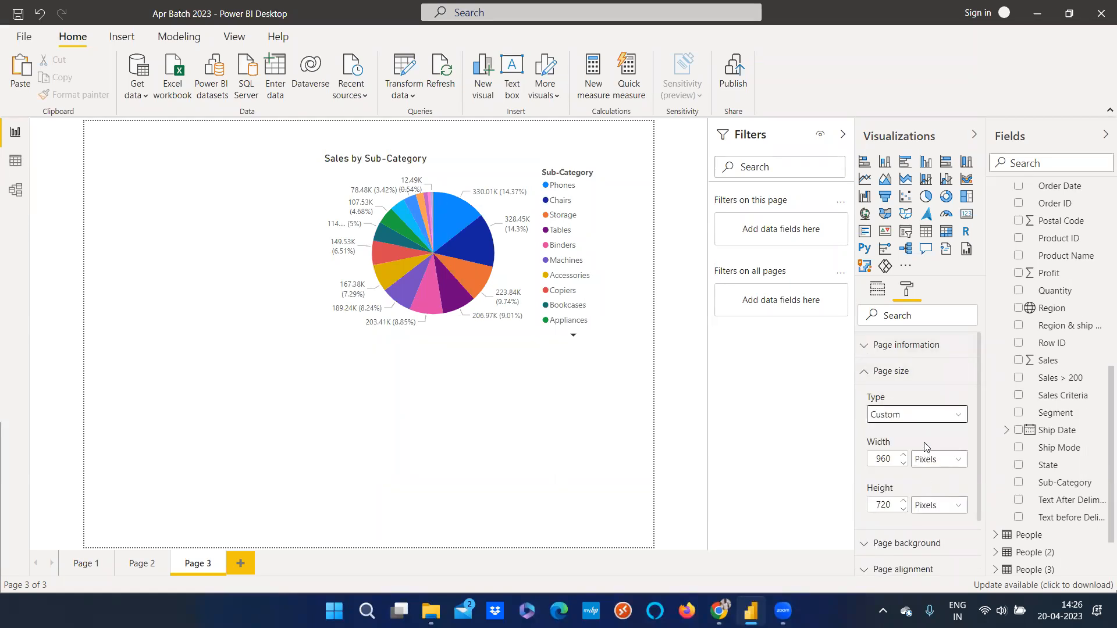
left_click(903, 511)
left_click(903, 510)
left_click(903, 511)
left_click(903, 510)
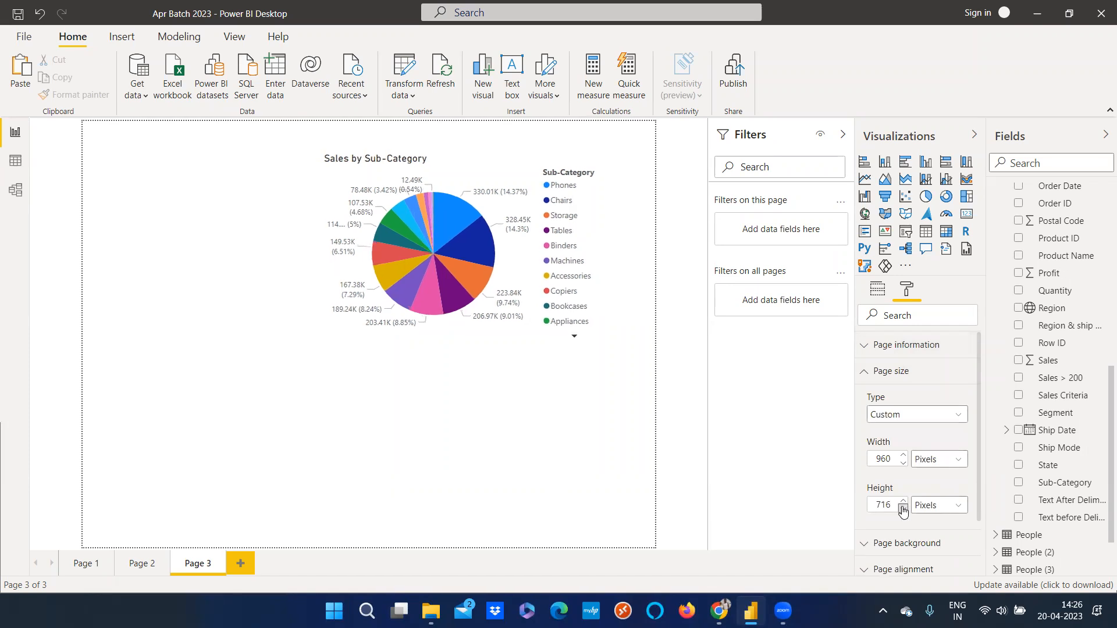
left_click(903, 512)
left_click(903, 511)
left_click(889, 506)
key("BackSpace")
type("7")
key("Up")
key("Up")
key("Up")
left_click(902, 418)
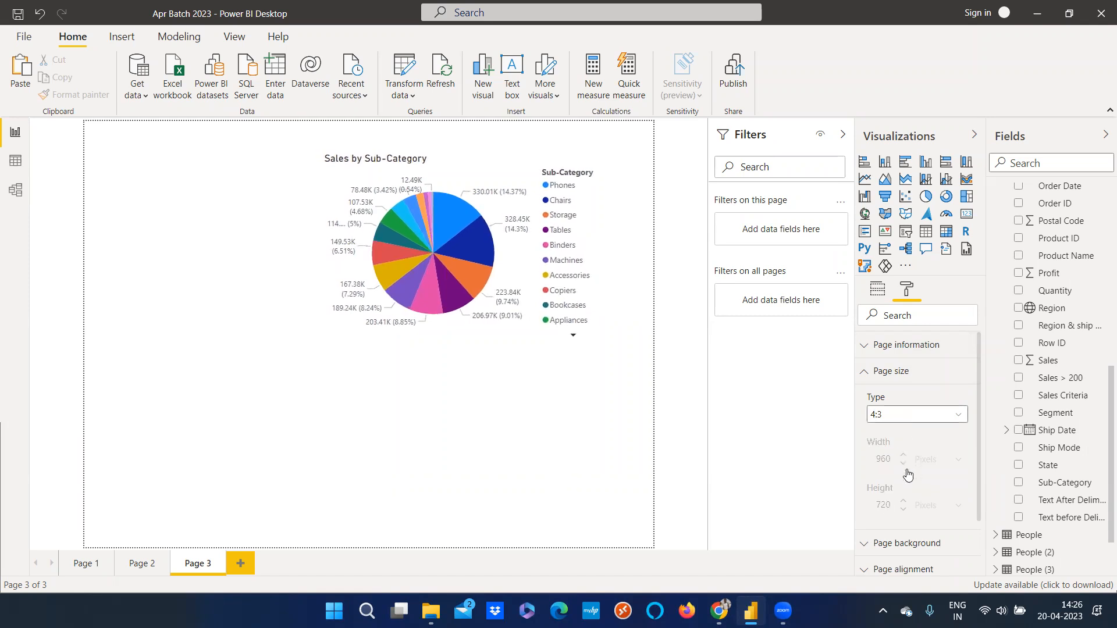
left_click(908, 494)
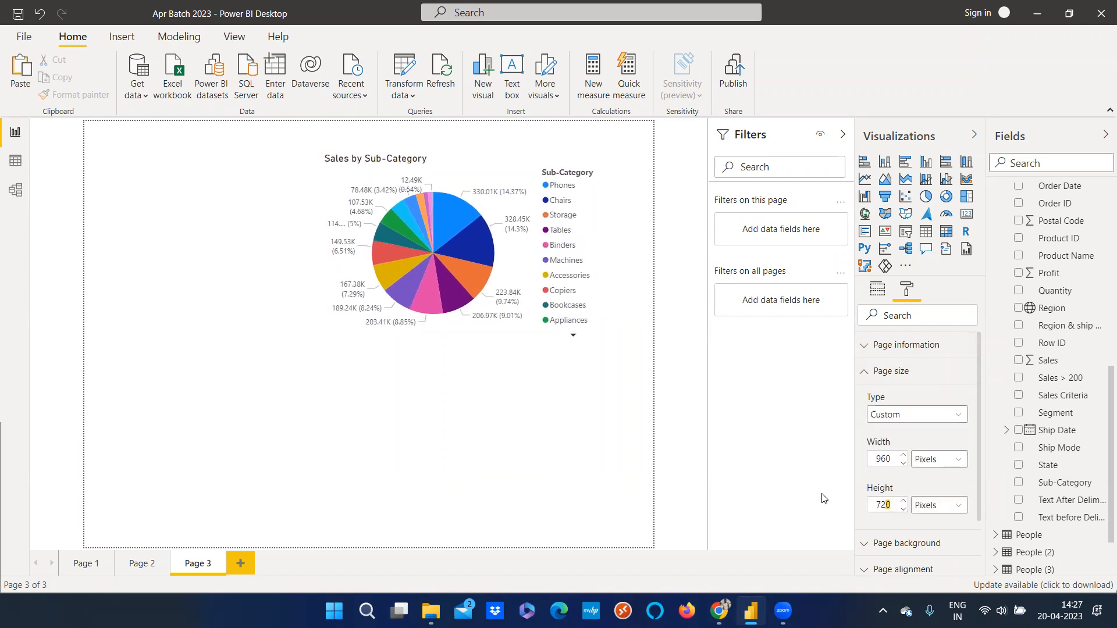
Set the custom page height and width to 500 pixels each
type("500")
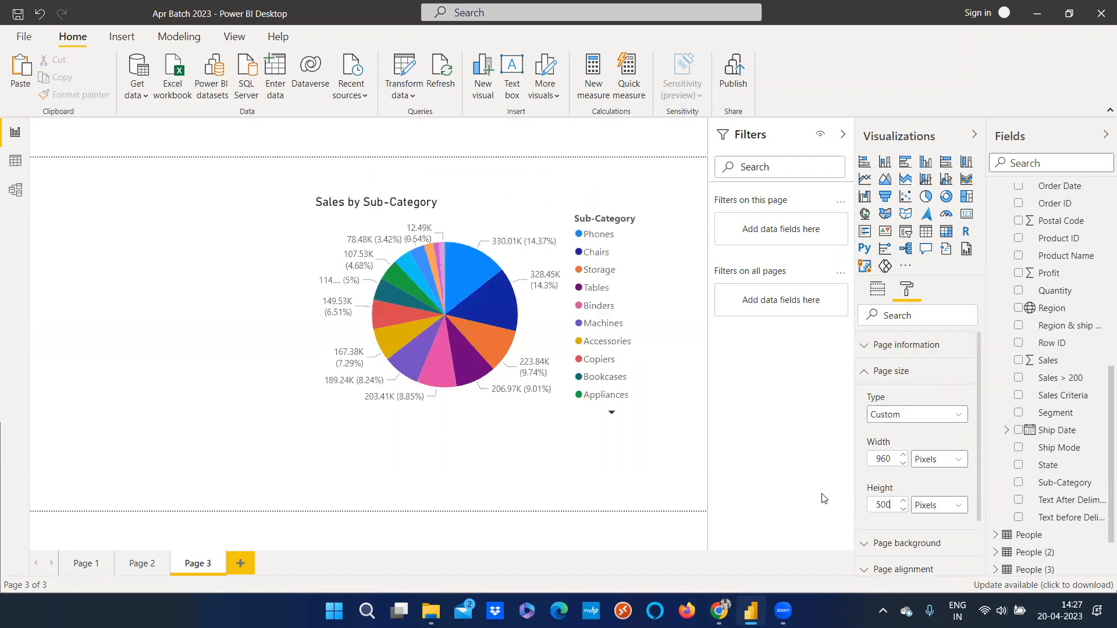
key("shift+Tab")
key("shift+Tab")
type("500")
key("Tab")
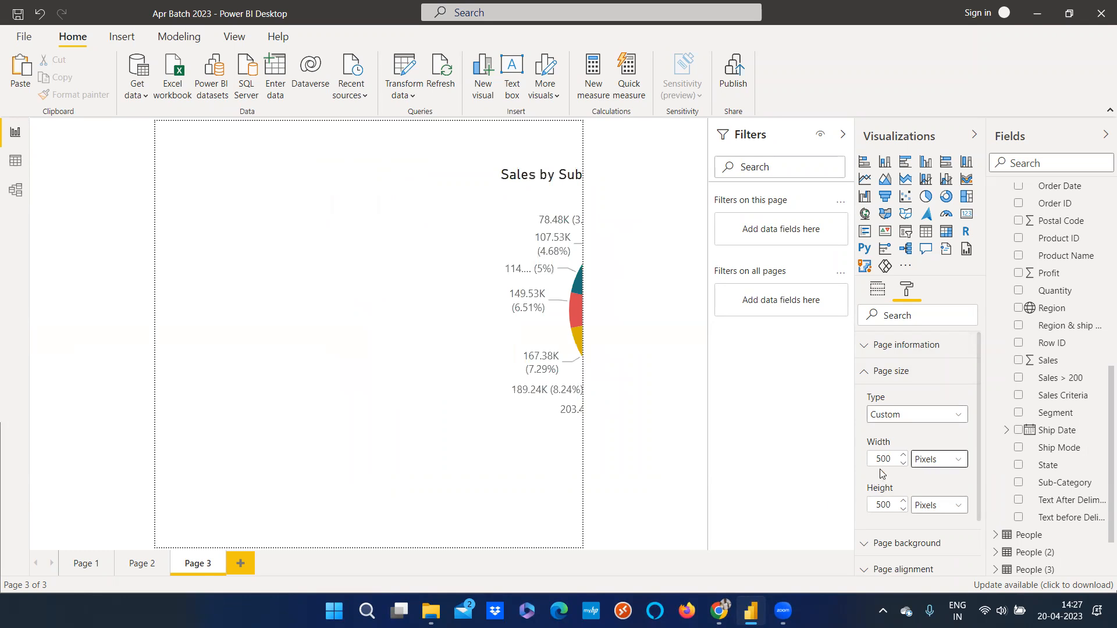
Set the custom page width to 900 pixels and height to 400 pixels
left_click_drag(889, 461, 854, 467)
type("9")
key("Tab")
left_click_drag(868, 504, 880, 519)
type("4")
key("Tab")
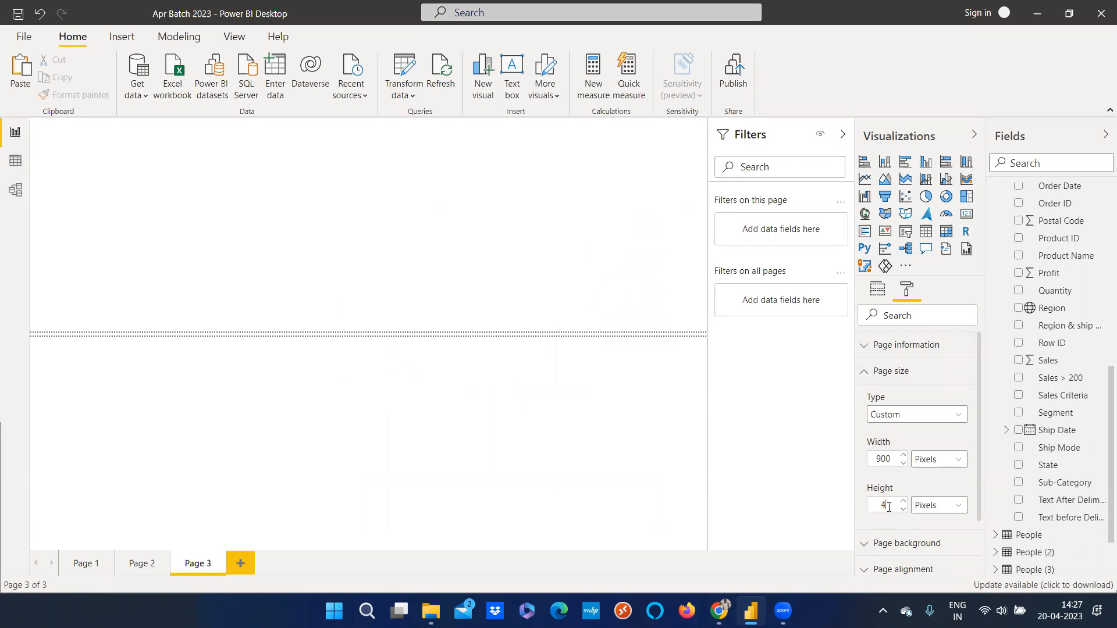
Hover over the Profit chart on Page 2 to preview the resized tooltip page, switching between Page 2 and Page 3
left_click(128, 563)
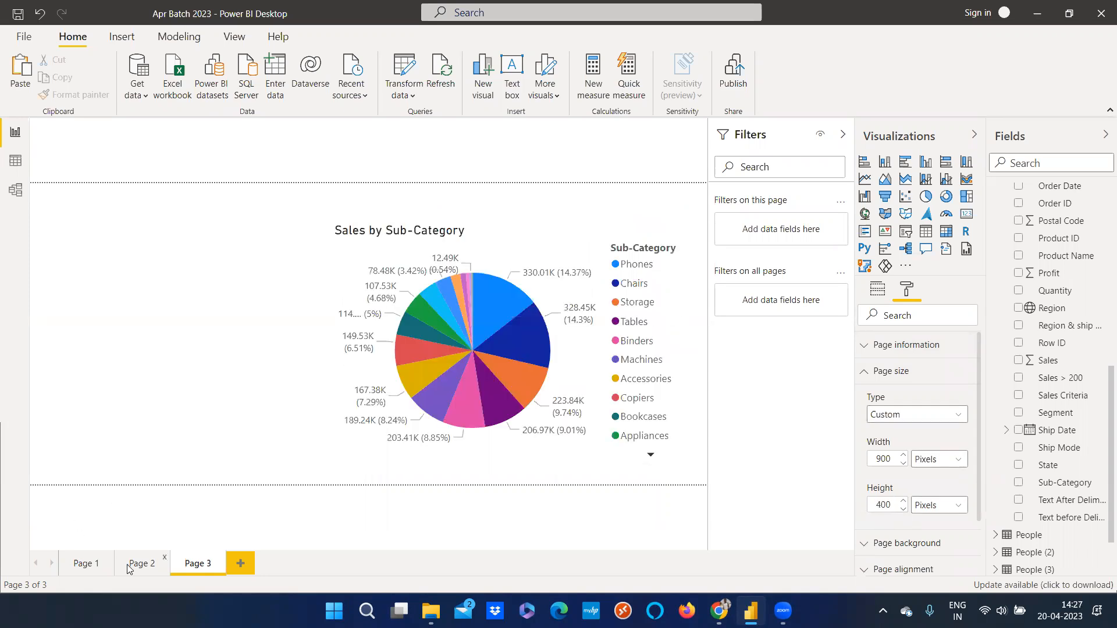
mouse_move(613, 388)
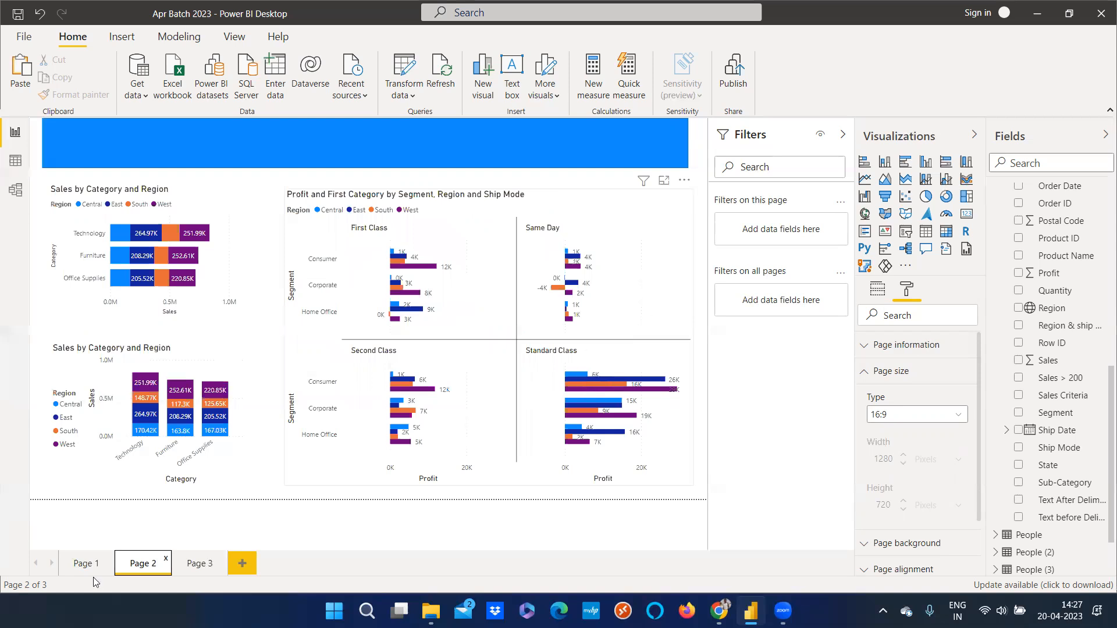
left_click(197, 564)
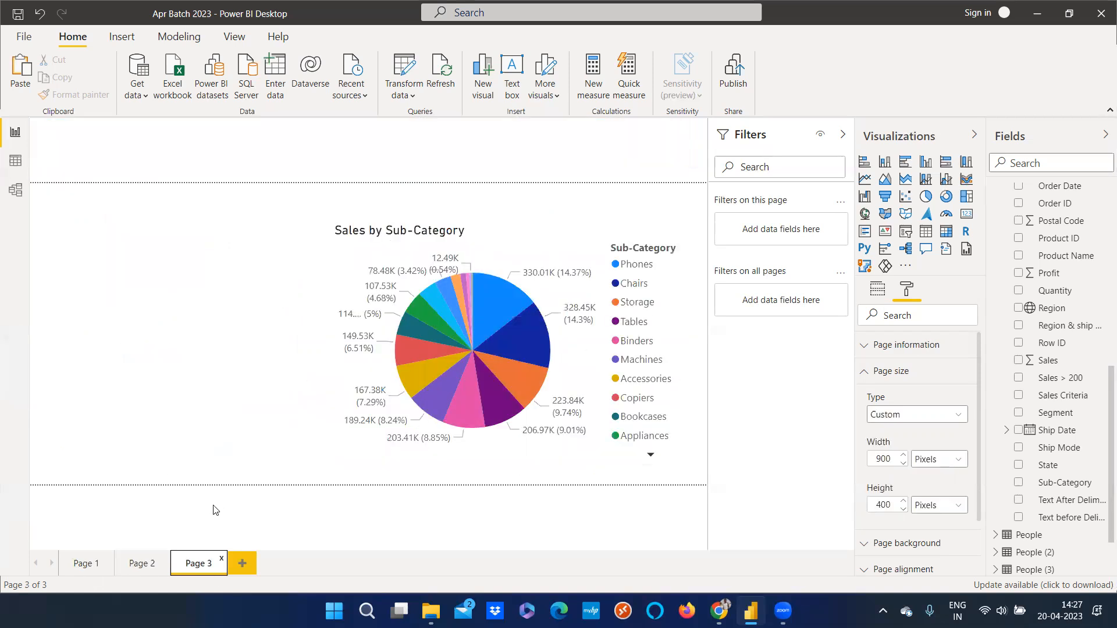
left_click(155, 562)
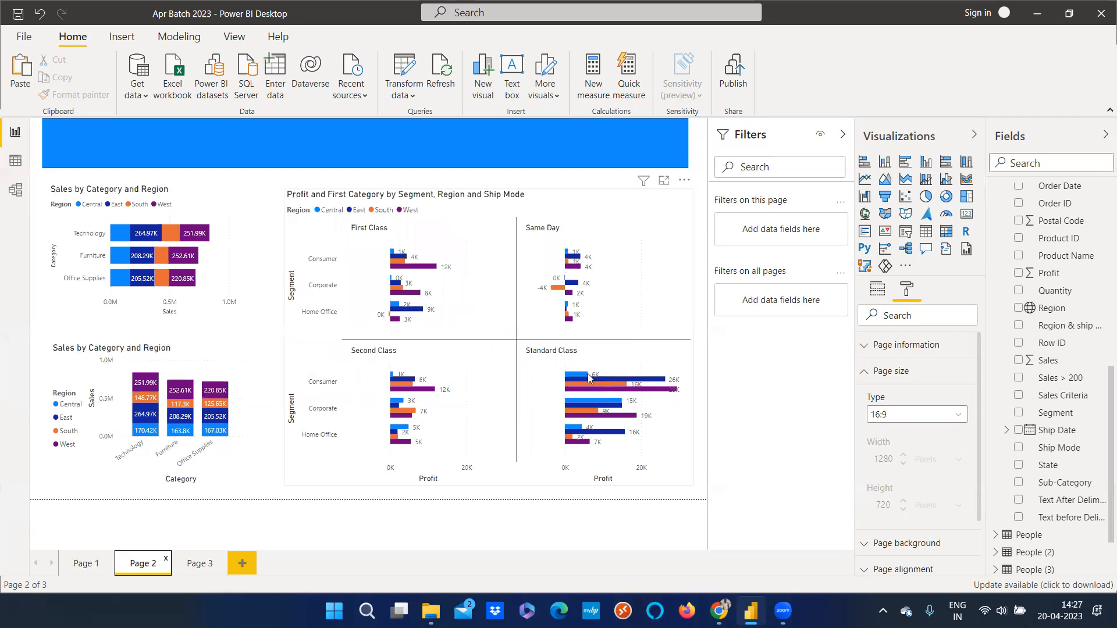
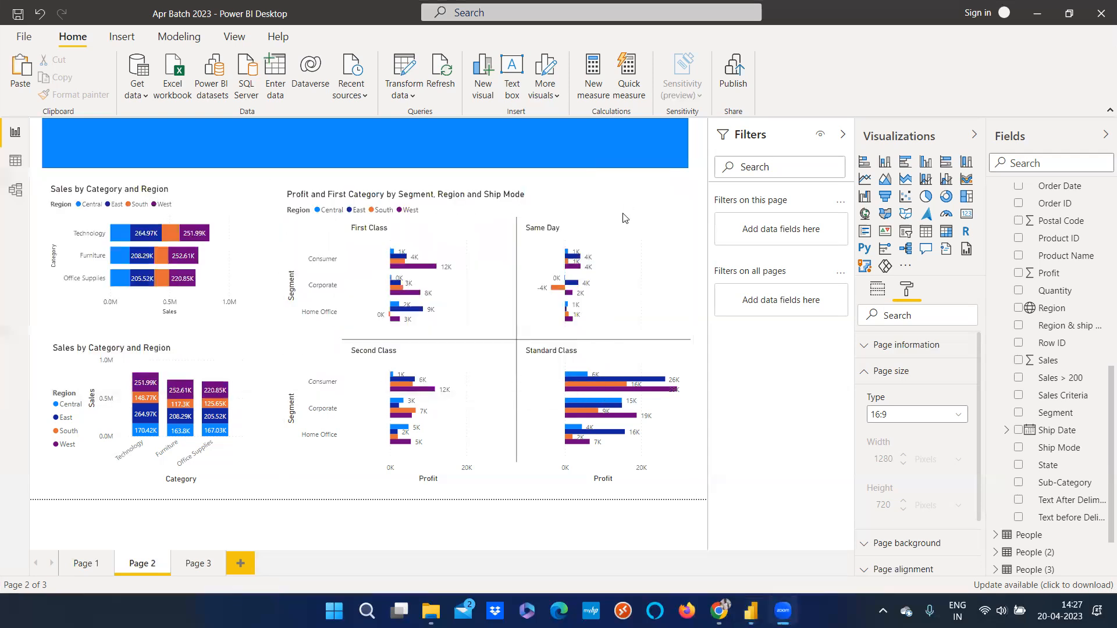
Remove First Category from the Profit chart's tooltip fields
left_click(869, 379)
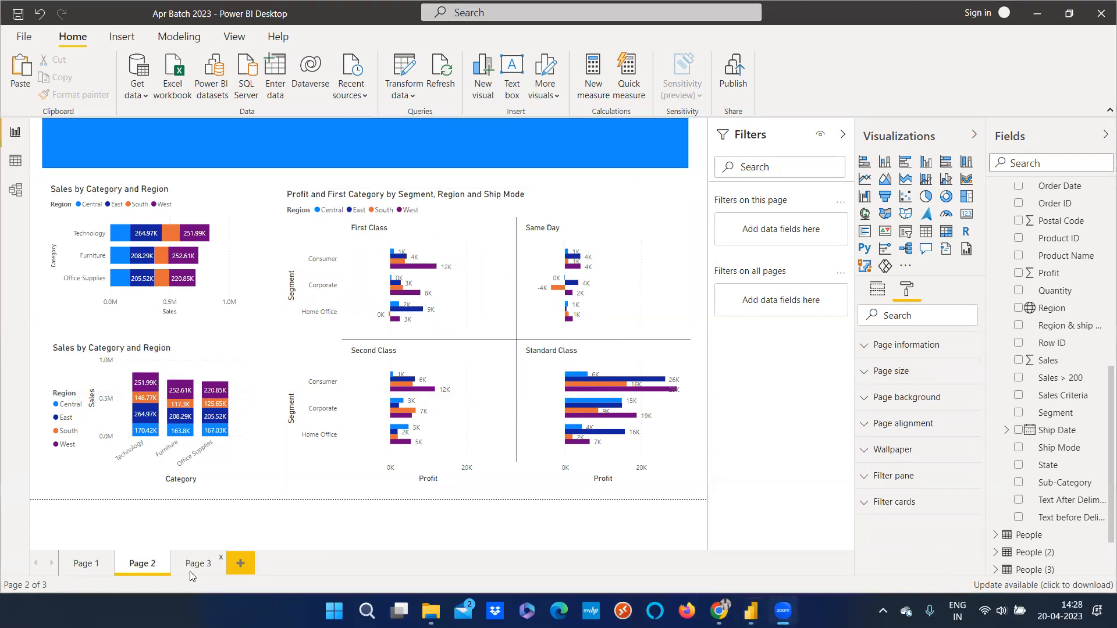
left_click(284, 340)
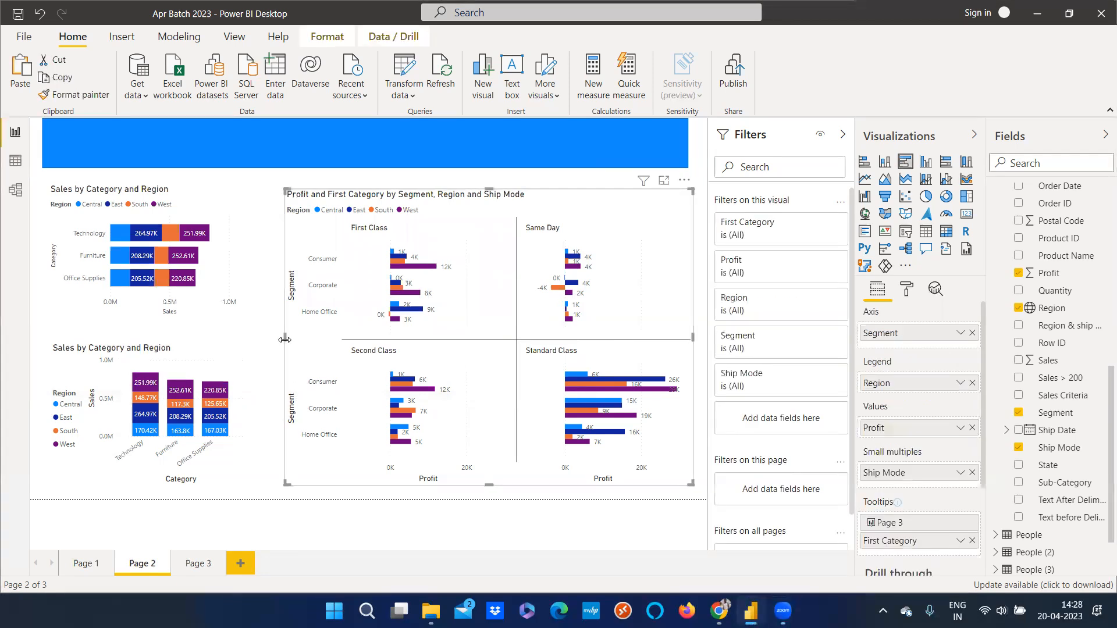
left_click_drag(284, 339, 329, 338)
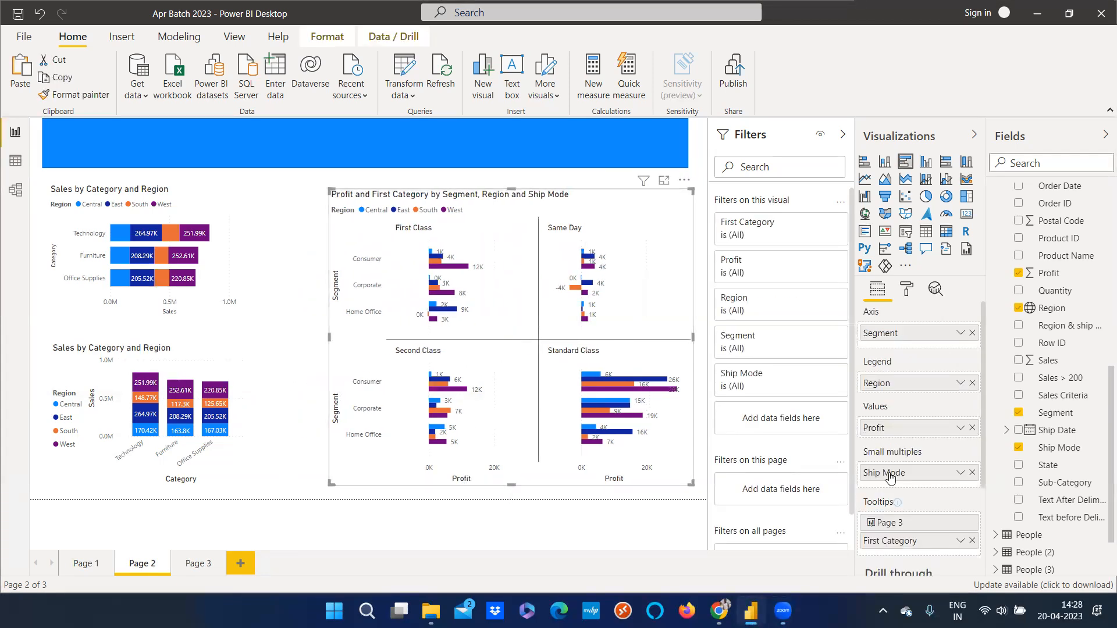
scroll(923, 511, "down", 3)
scroll(923, 512, "up", 2)
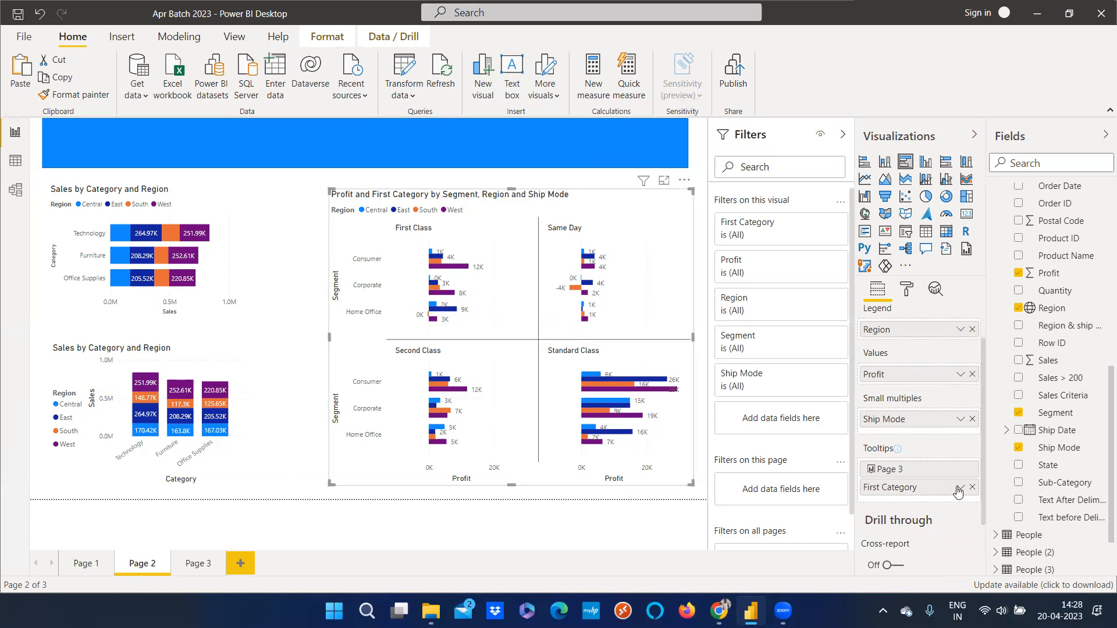
left_click(972, 488)
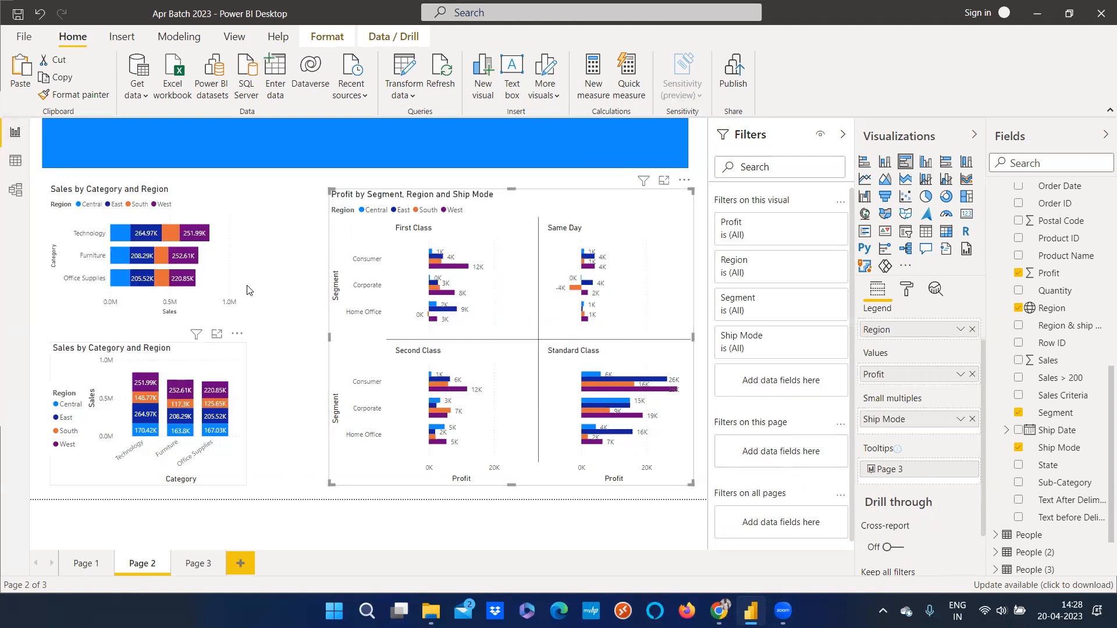
Resize the Profit chart so it sits slightly lower and extends further left on Page 2
left_click_drag(331, 190, 436, 199)
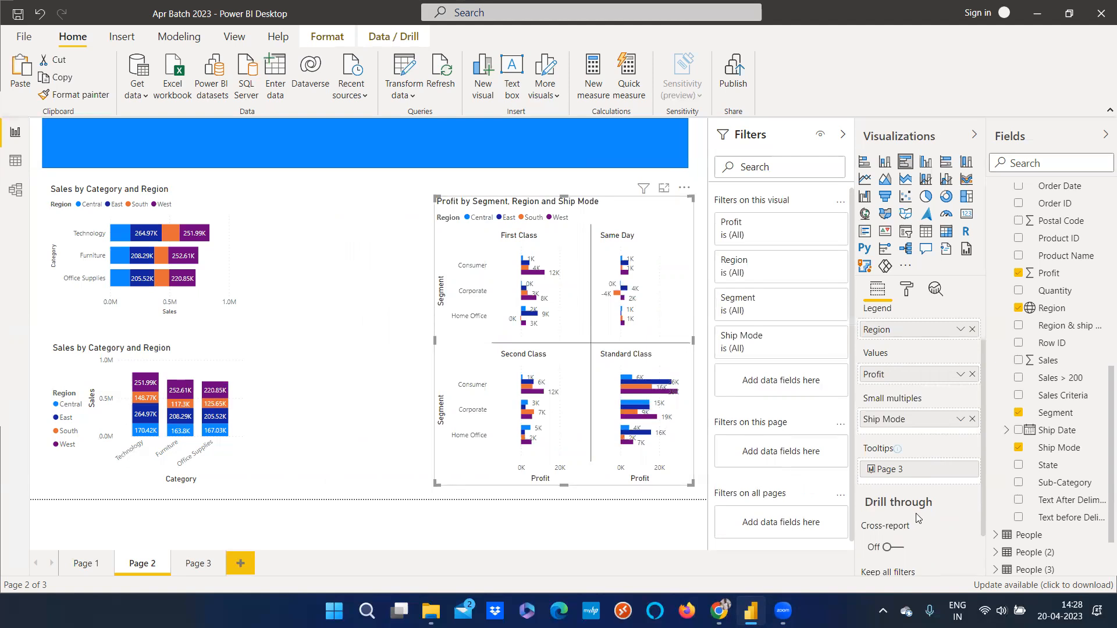
scroll(918, 518, "down", 1)
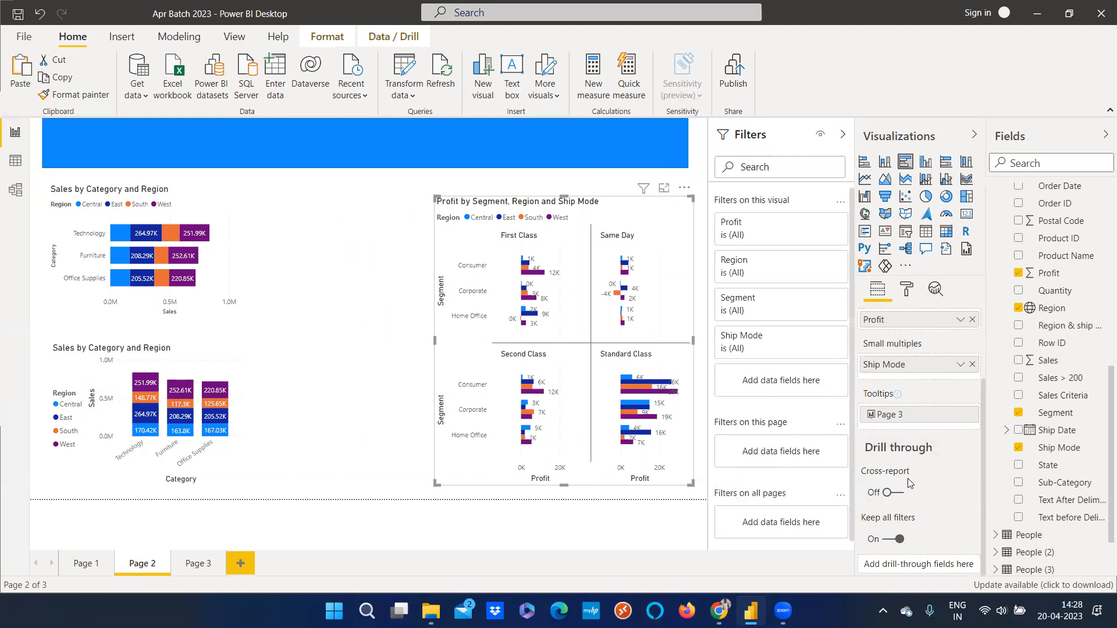
left_click_drag(438, 344, 273, 342)
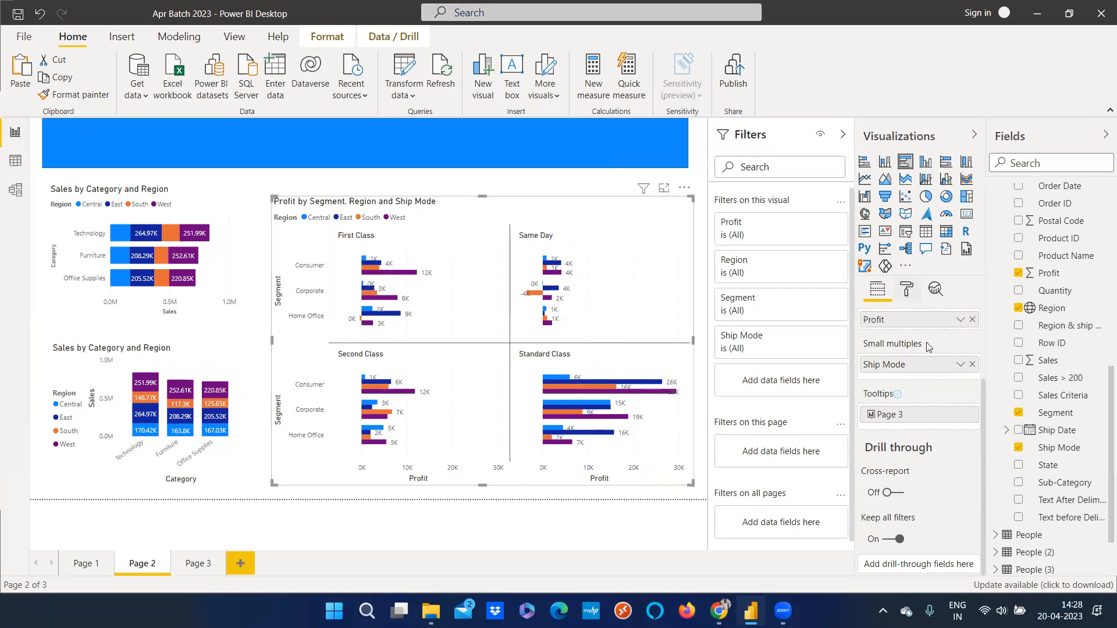
Change the Profit chart's report page tooltip setting to Auto in its format options
left_click(907, 290)
scroll(885, 559, "down", 5)
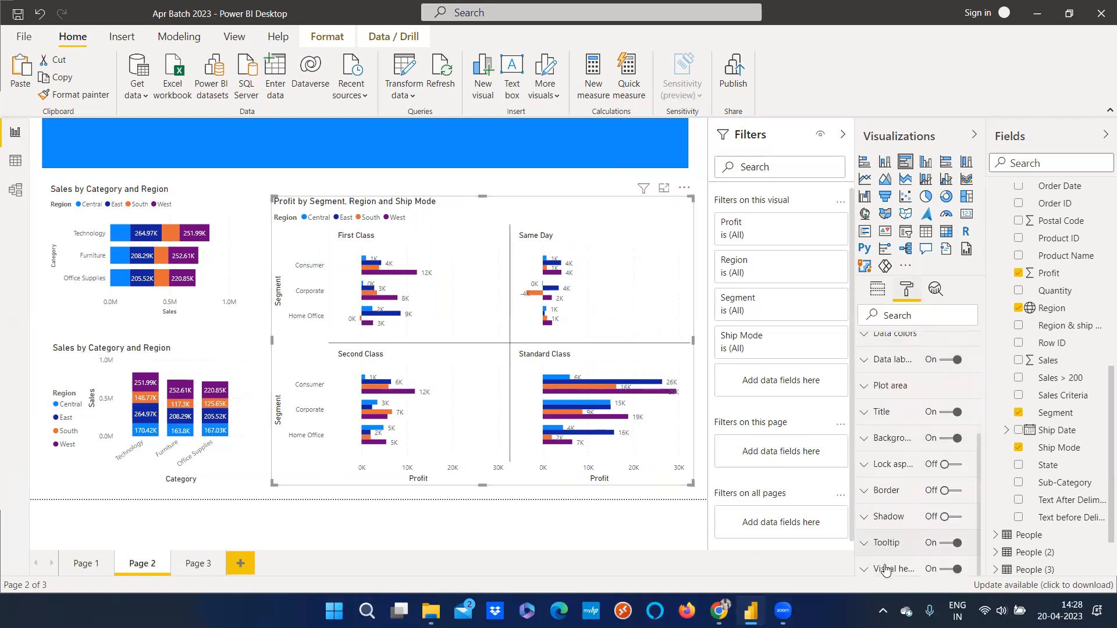
left_click(912, 553)
scroll(917, 477, "down", 5)
left_click(917, 347)
left_click(919, 362)
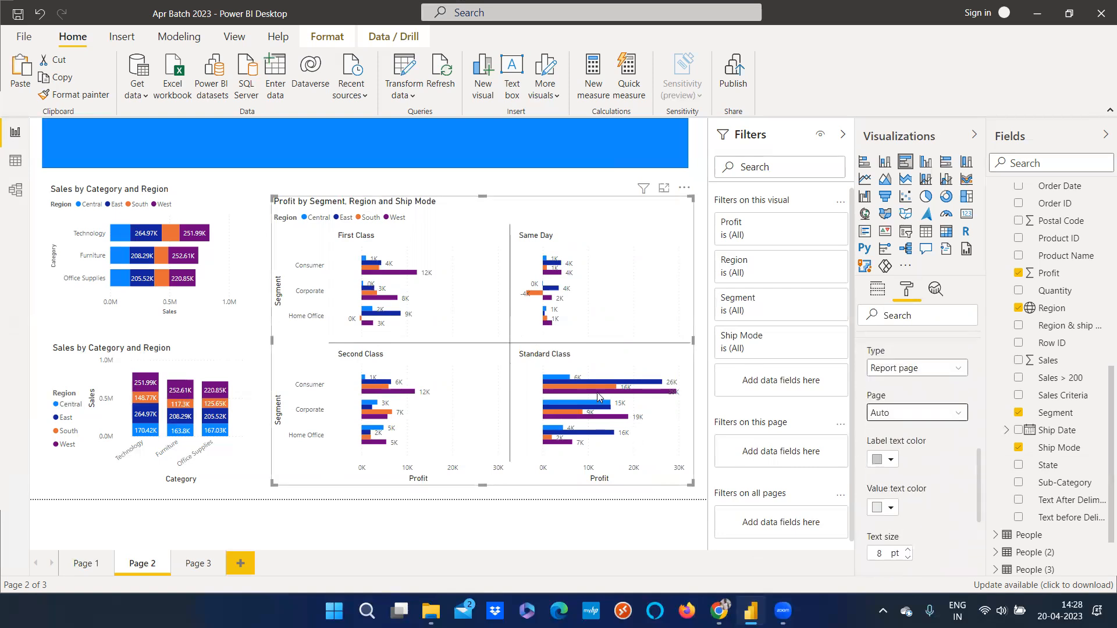
mouse_move(596, 393)
scroll(930, 476, "up", 5)
scroll(930, 476, "down", 5)
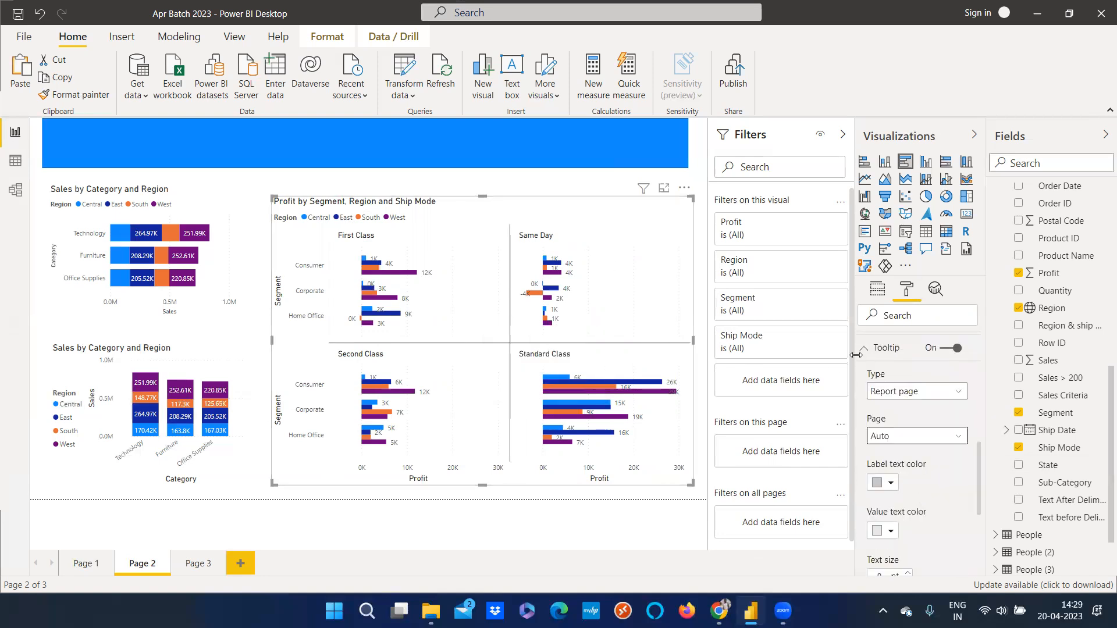
left_click(863, 352)
left_click(878, 289)
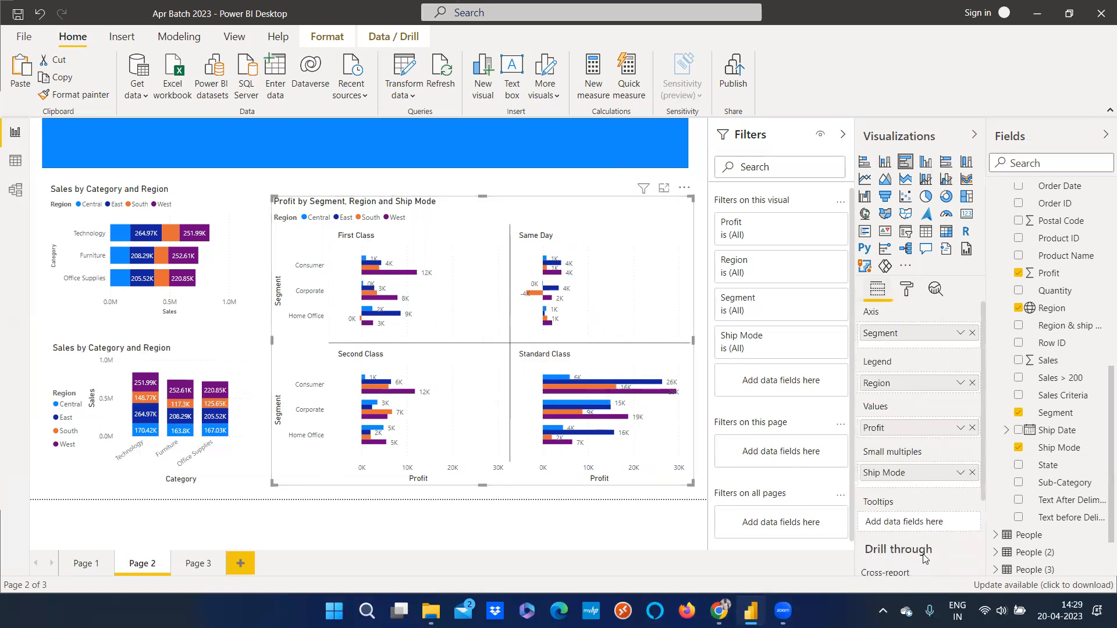
Switch between Page 1, Page 2 and Page 3 to review each report page
scroll(918, 504, "down", 3)
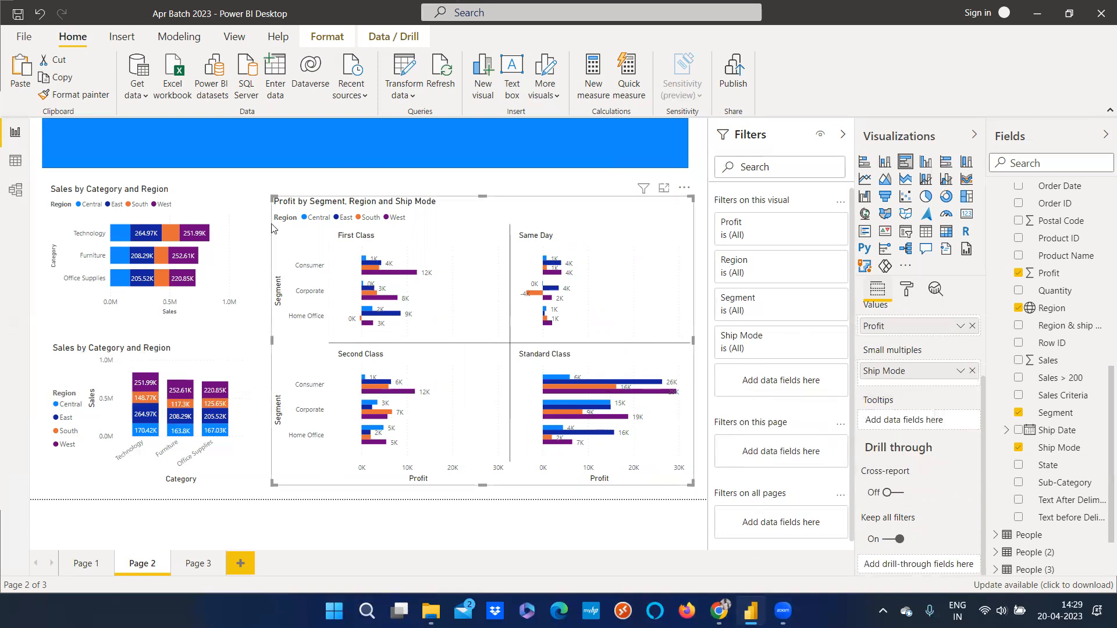
left_click(376, 178)
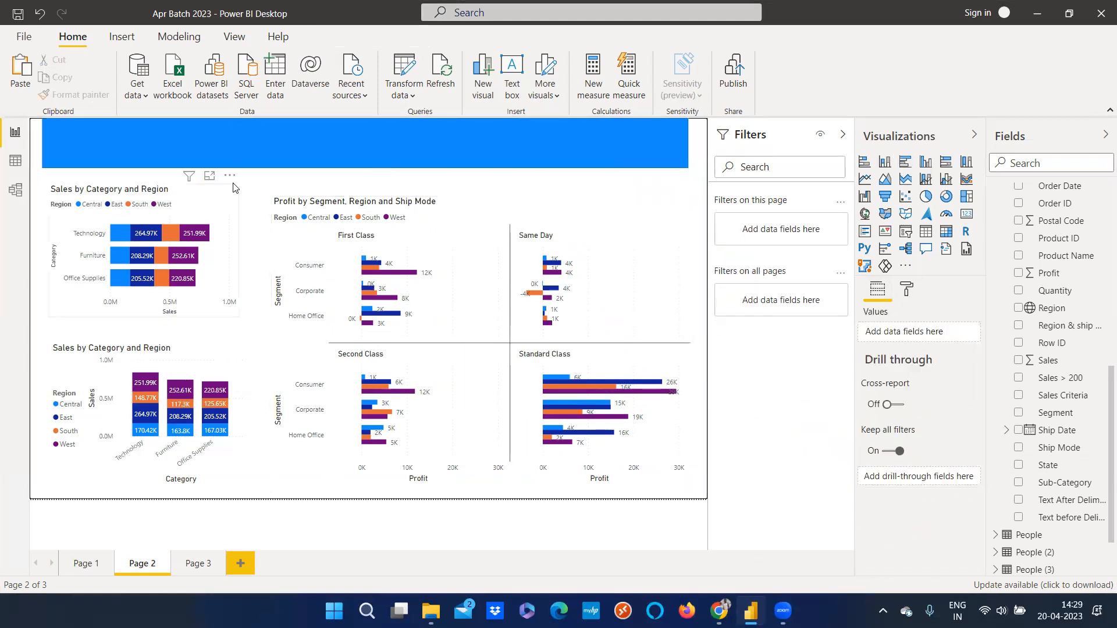
left_click(93, 564)
left_click(142, 563)
left_click(195, 563)
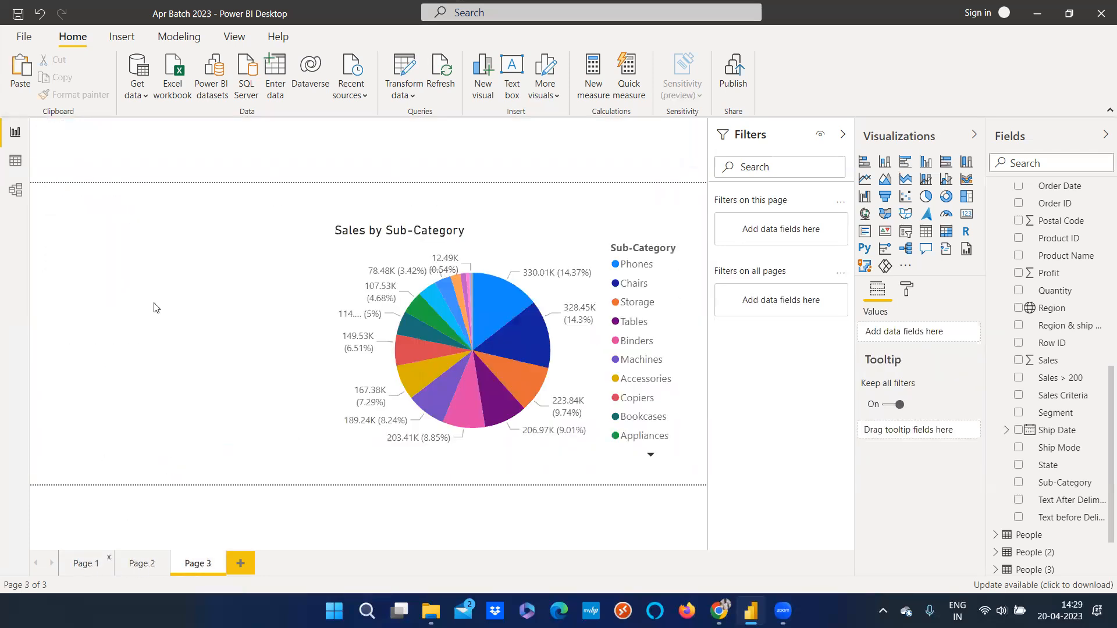
left_click(86, 566)
left_click(140, 567)
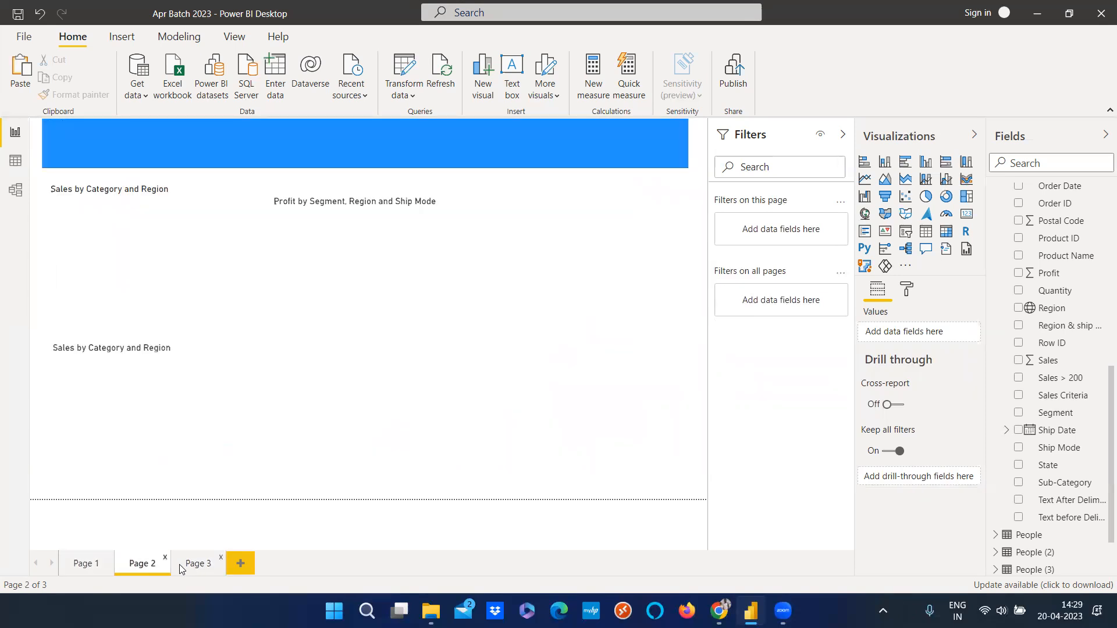
left_click(182, 567)
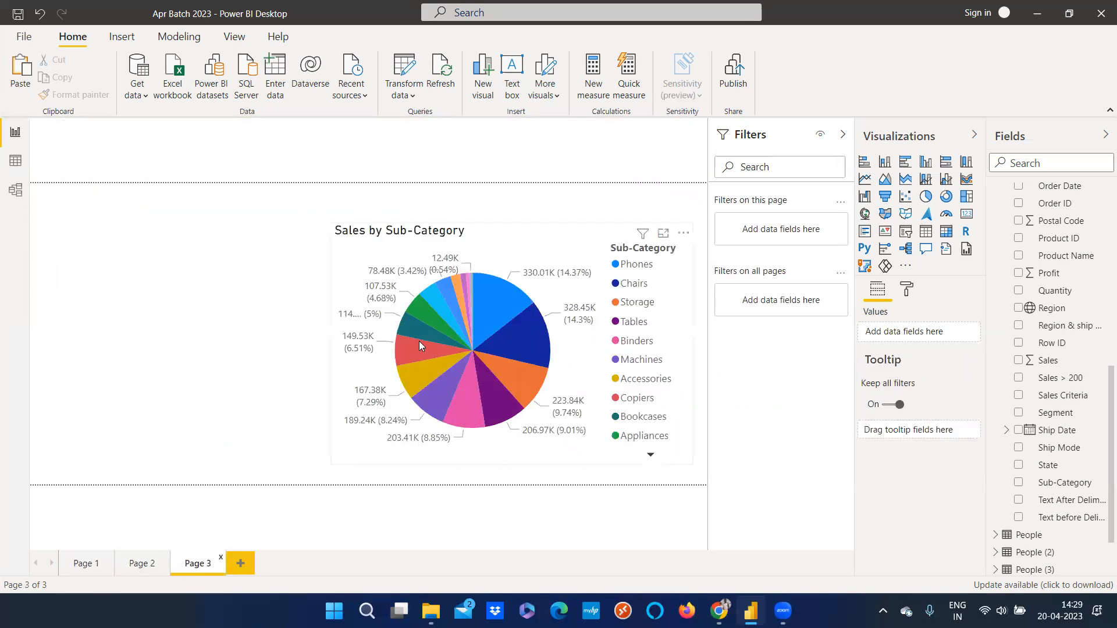
mouse_move(419, 341)
left_click(902, 294)
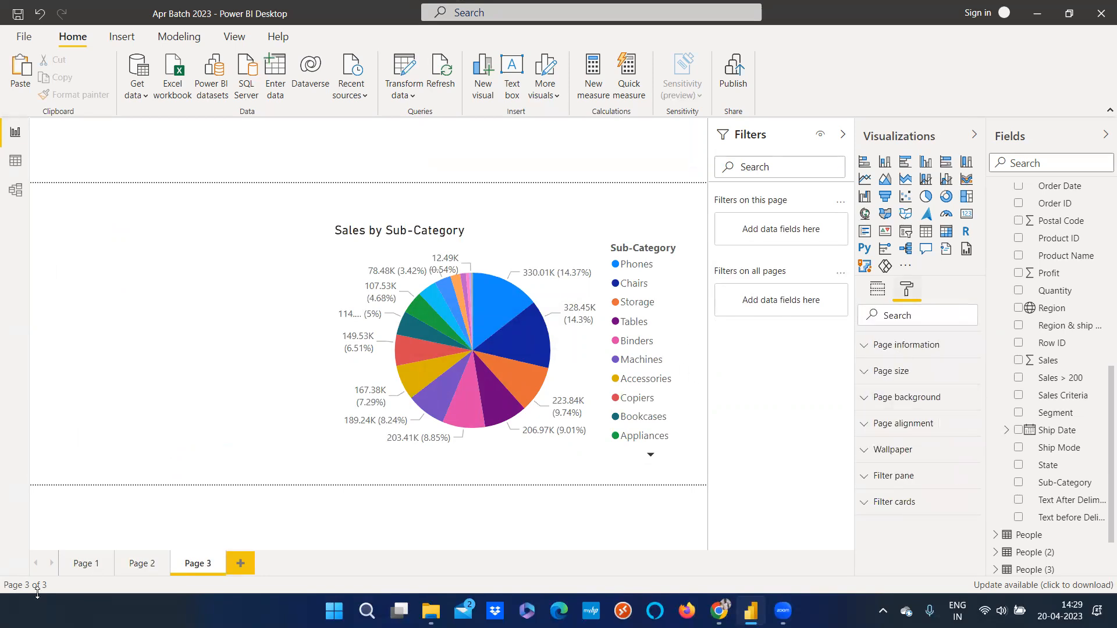
Hover over the Profit chart on Page 2 to check its tooltip, switching to Page 3 and back
left_click(139, 564)
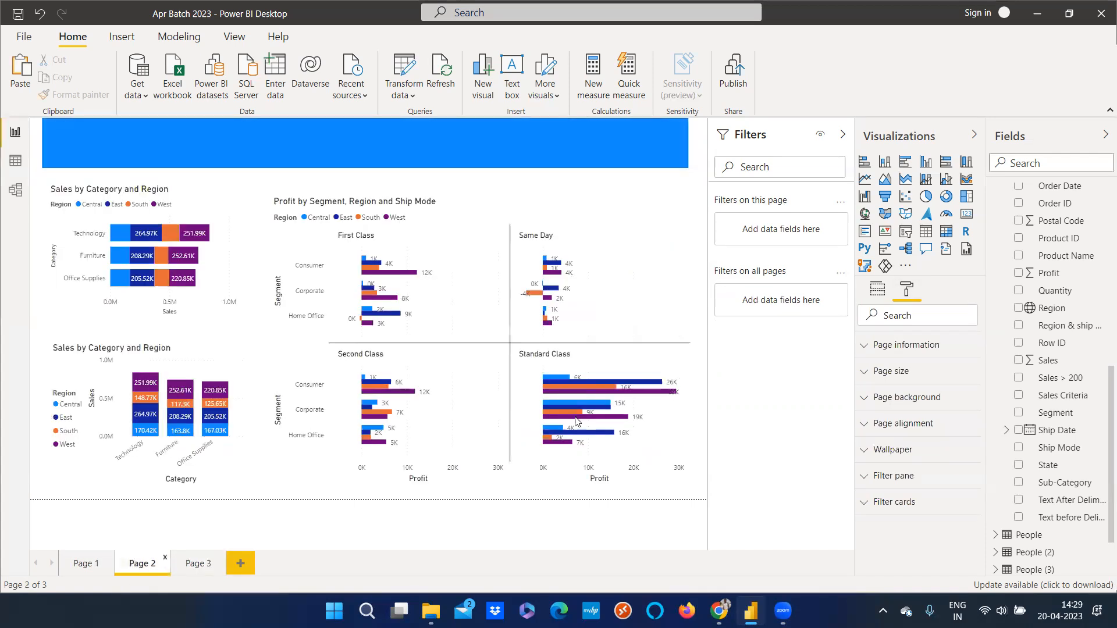
left_click(661, 349)
scroll(918, 519, "down", 2)
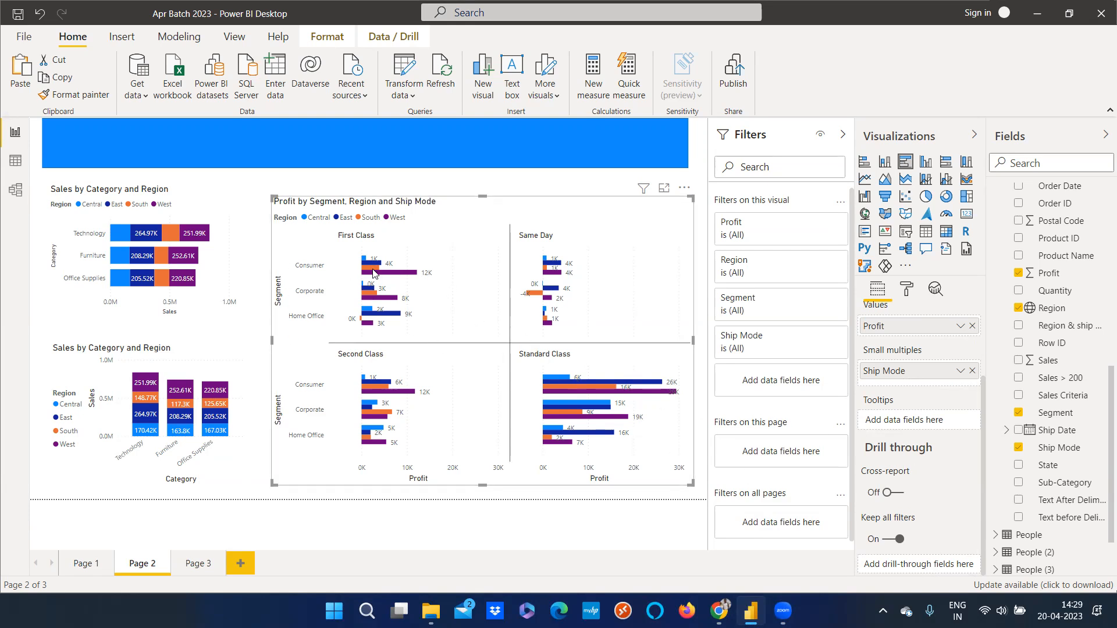
mouse_move(372, 274)
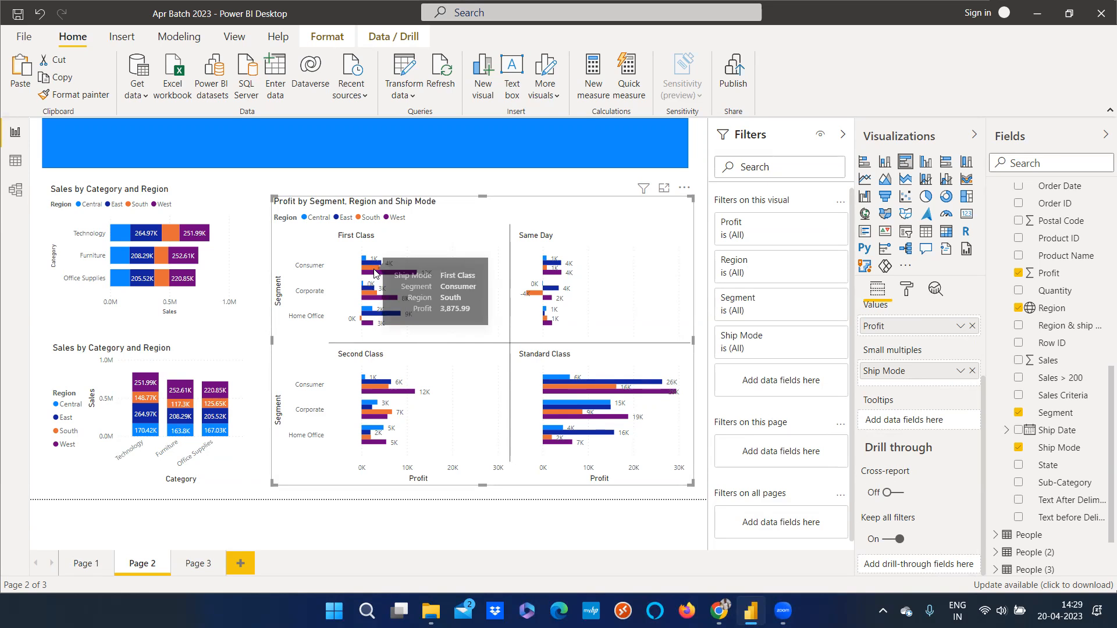
left_click(198, 563)
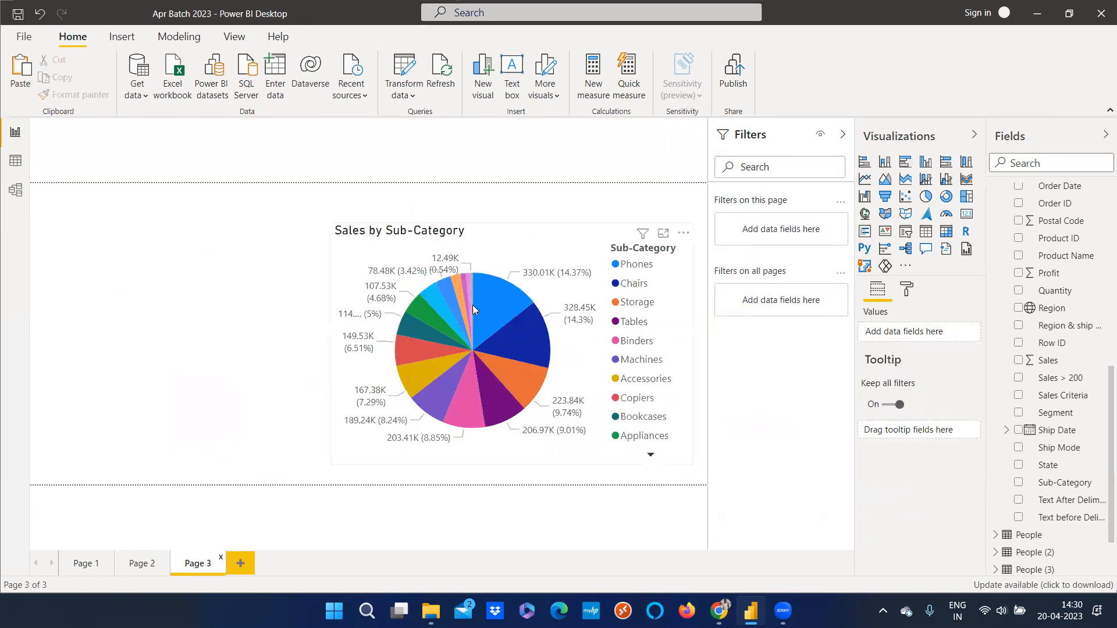
left_click(141, 563)
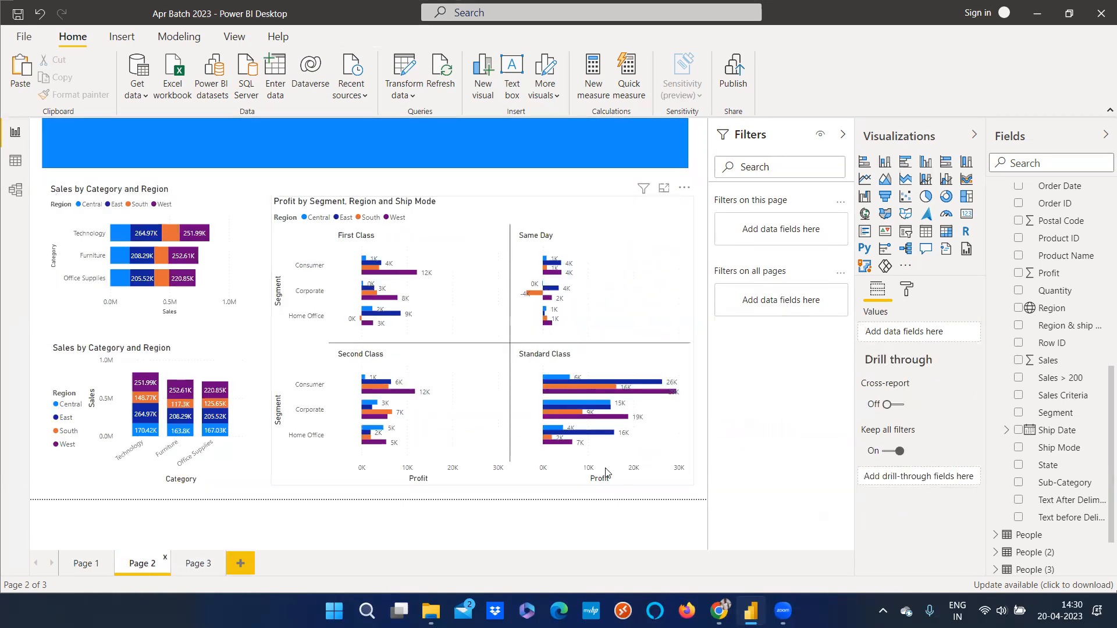
left_click(596, 343)
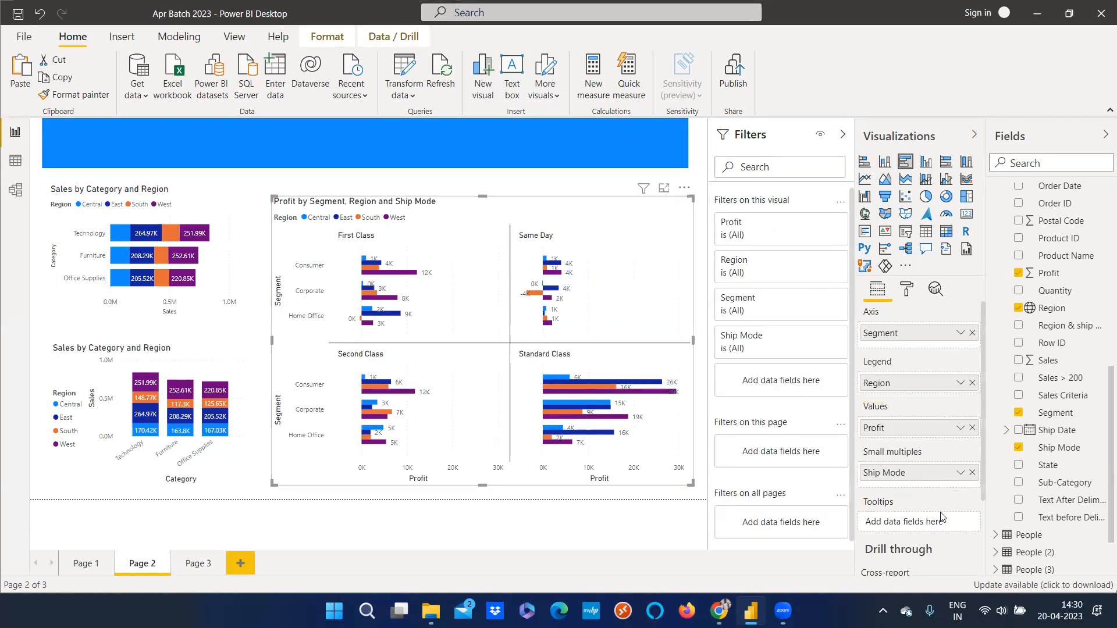
scroll(941, 528, "down", 3)
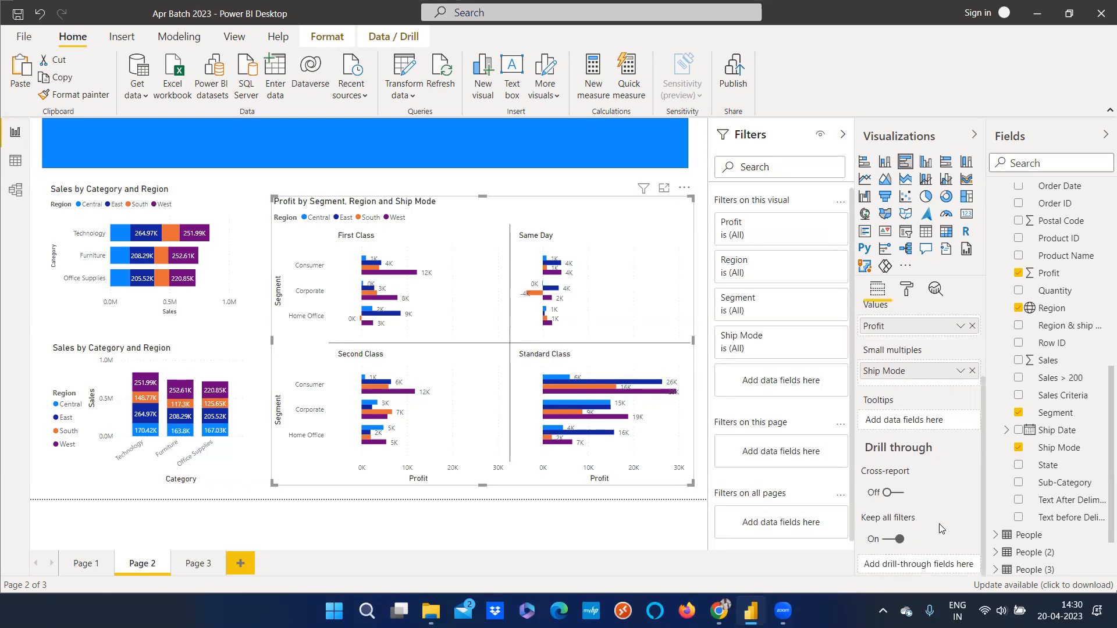
On Page 3, enlarge the Sales by Sub-Category pie chart to fill the page canvas
left_click(196, 563)
left_click_drag(570, 250, 285, 212)
left_click_drag(594, 463, 708, 480)
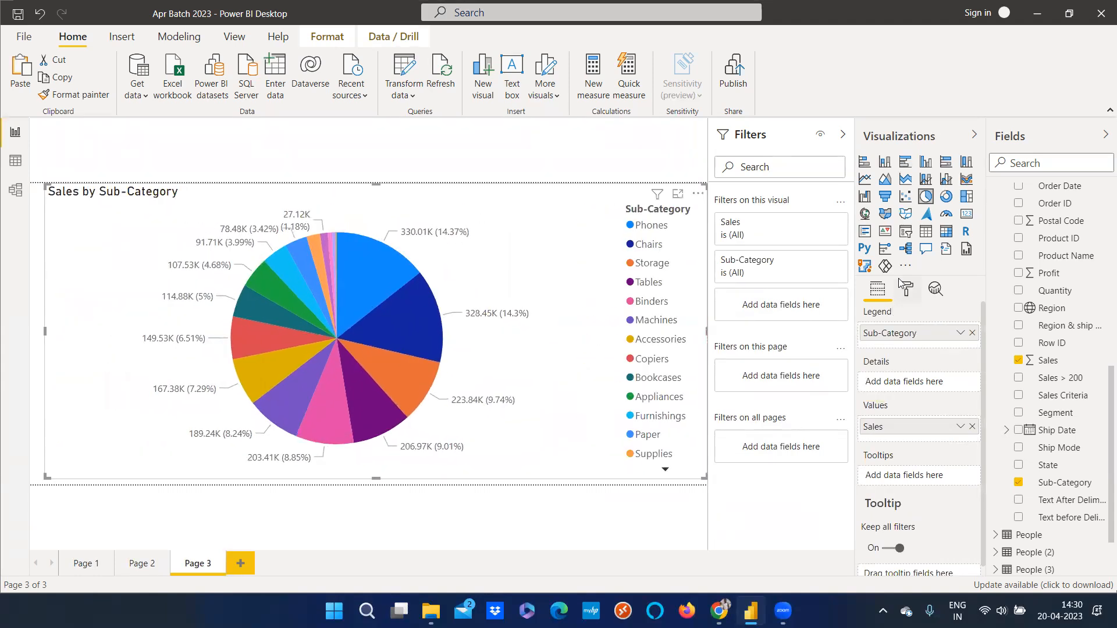
Convert the pie chart into a matrix and add Profit and Postal Code to its values
left_click(926, 231)
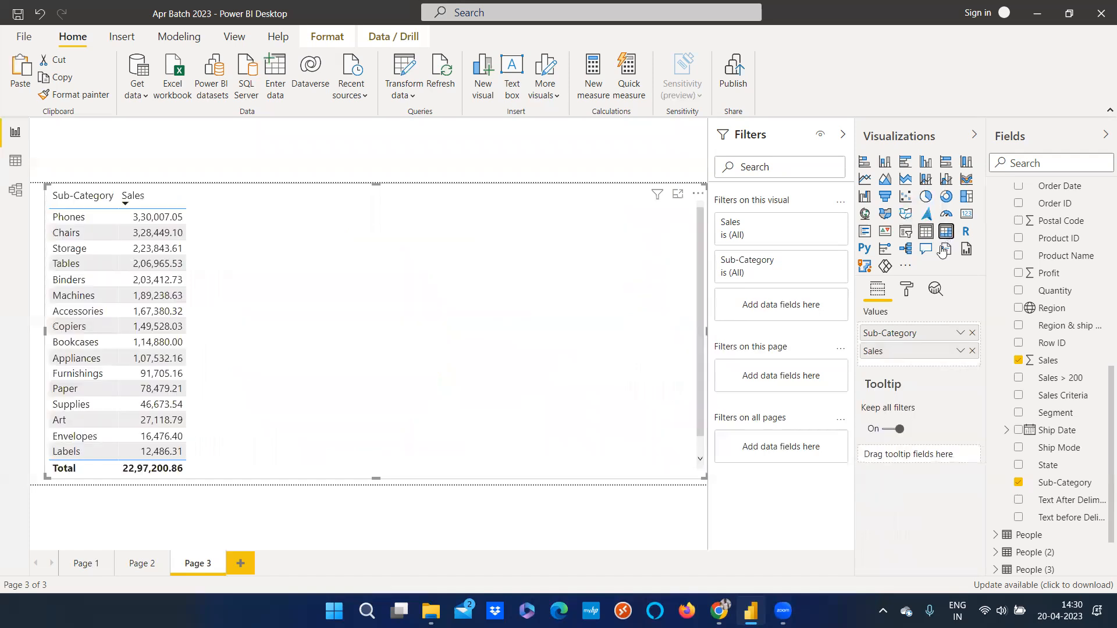
left_click(947, 231)
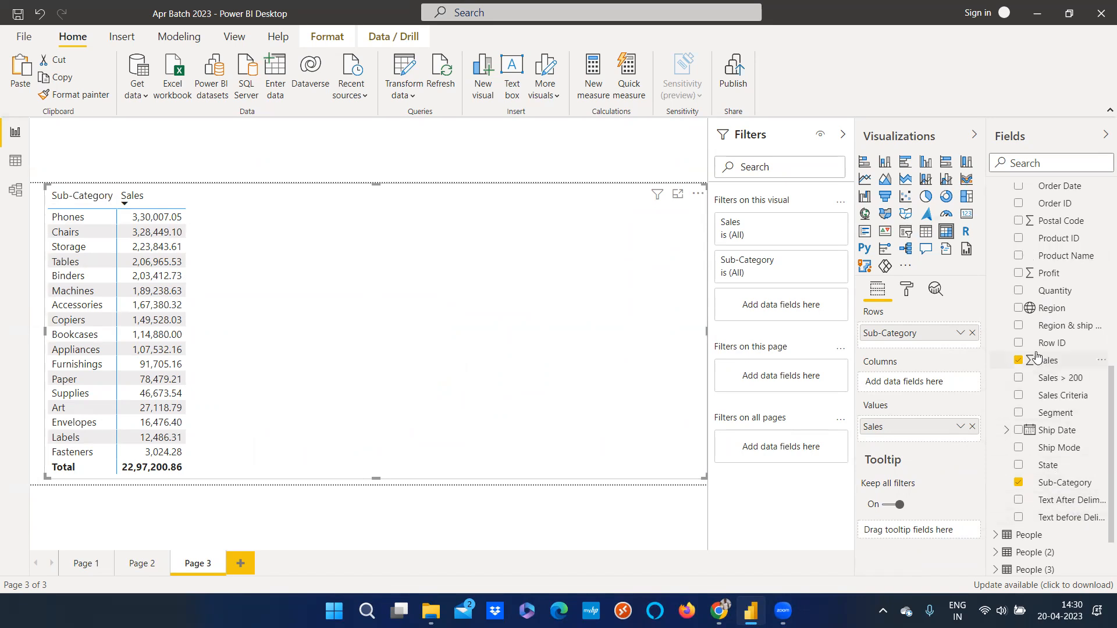
left_click(1018, 273)
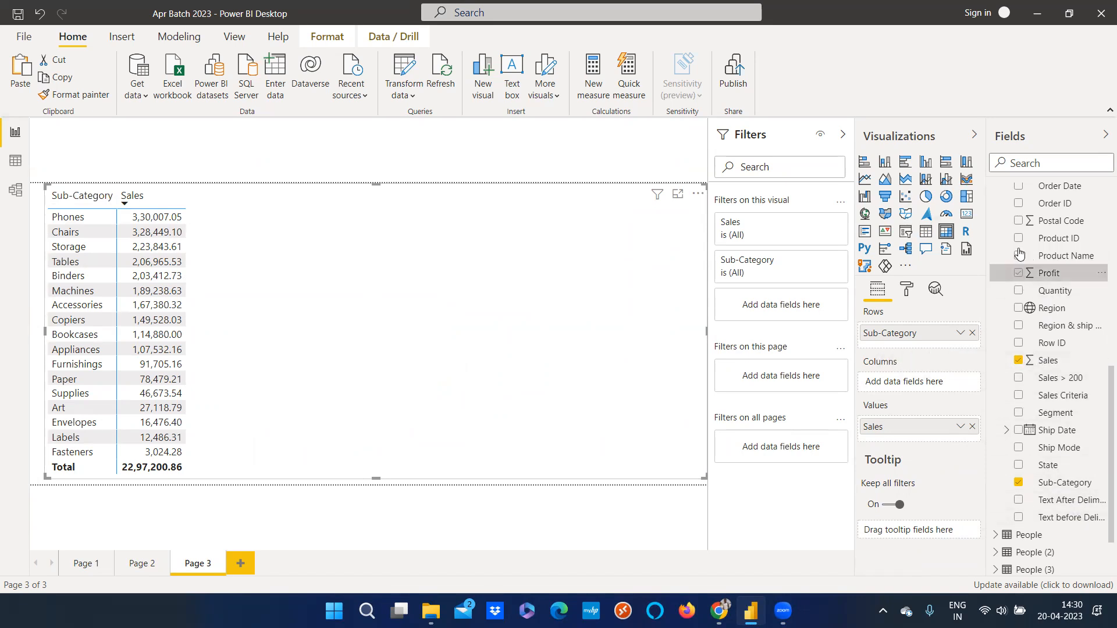
left_click(1019, 220)
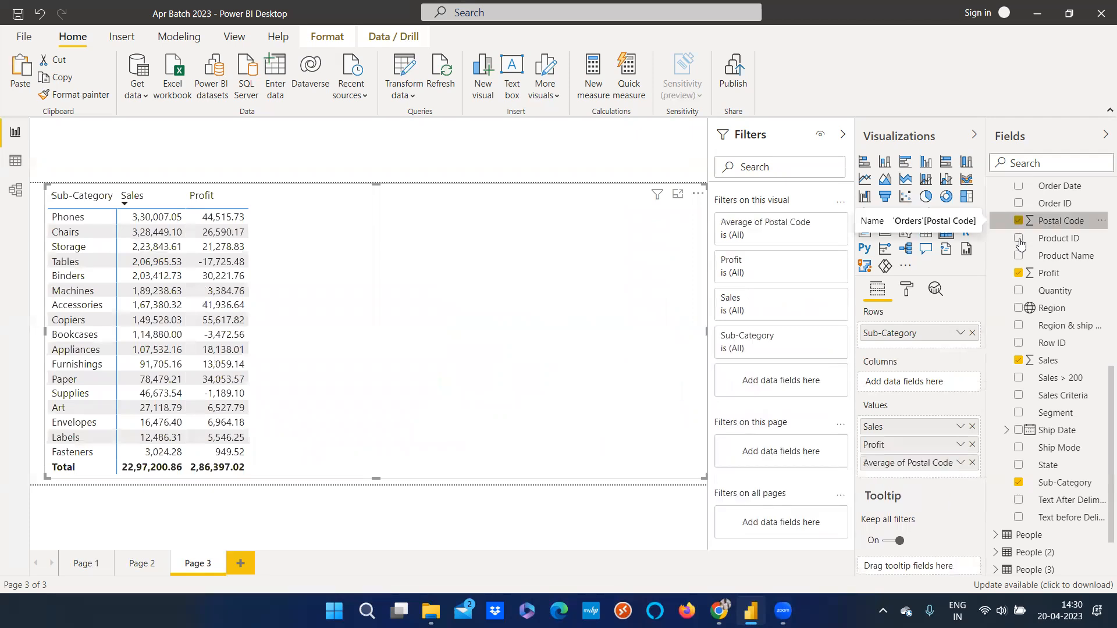
Add Quantity to the matrix as a value field rather than a column
scroll(1022, 381, "up", 2)
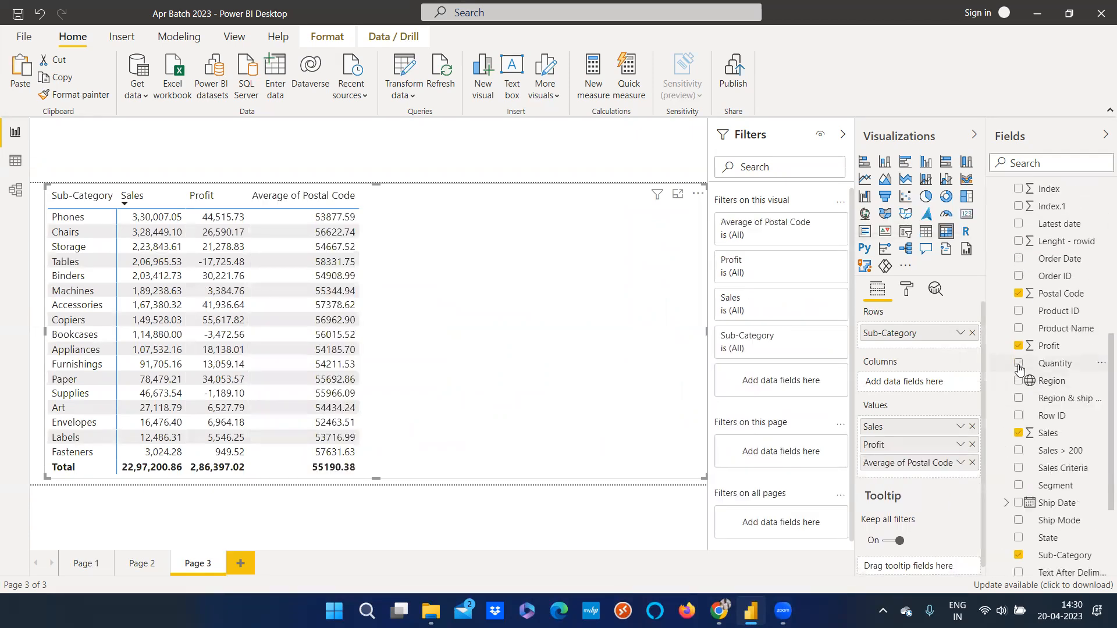
left_click(1018, 364)
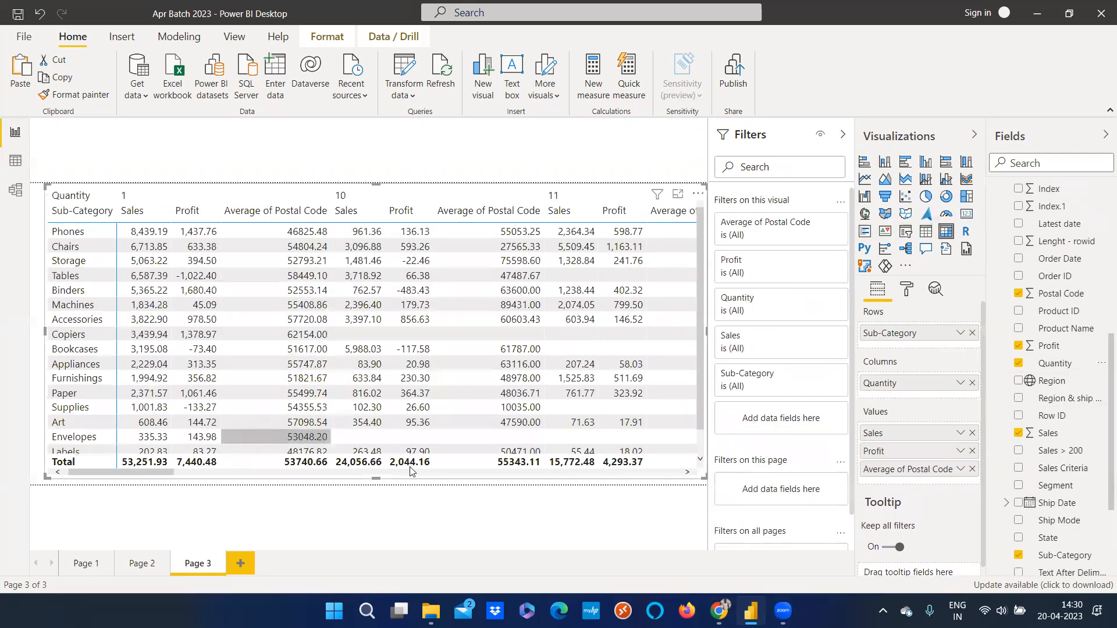
left_click_drag(329, 484, 104, 475)
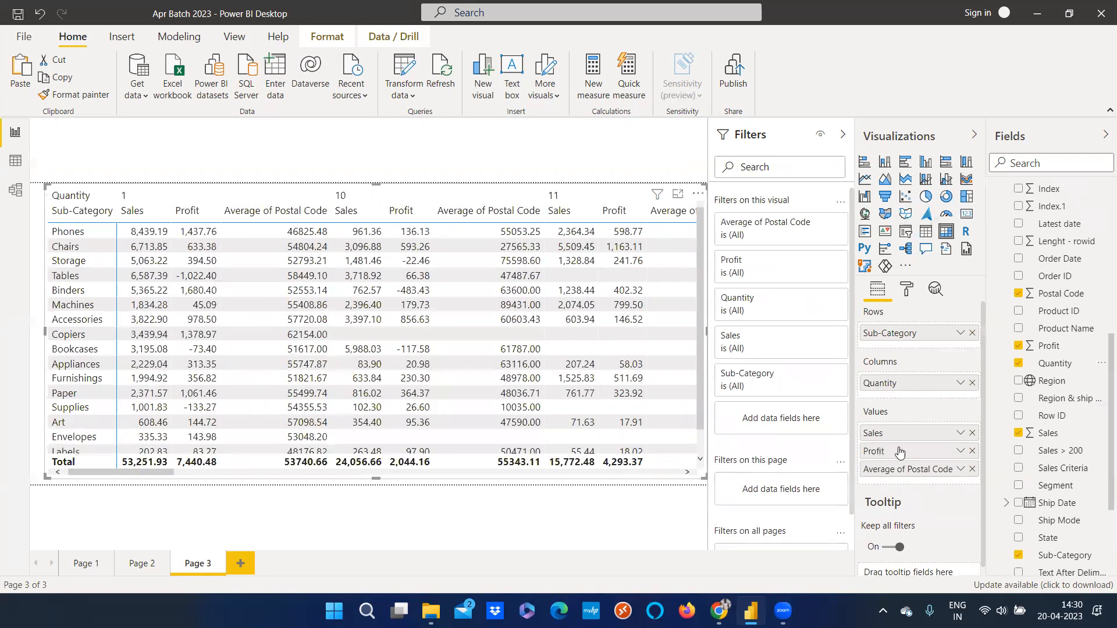
left_click(971, 386)
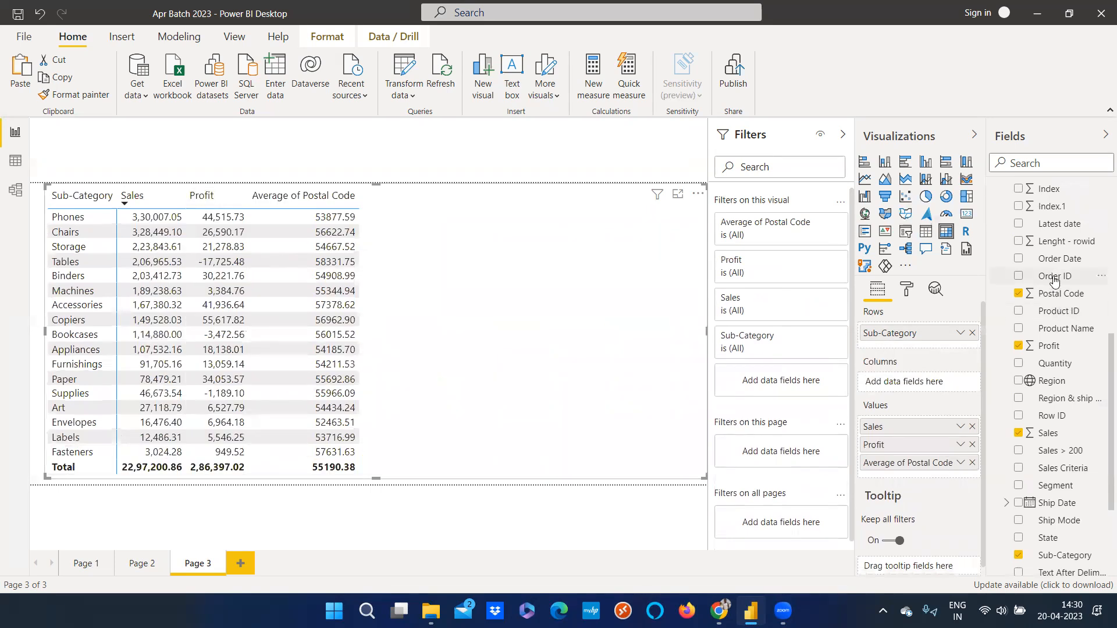
left_click_drag(1060, 368, 931, 467)
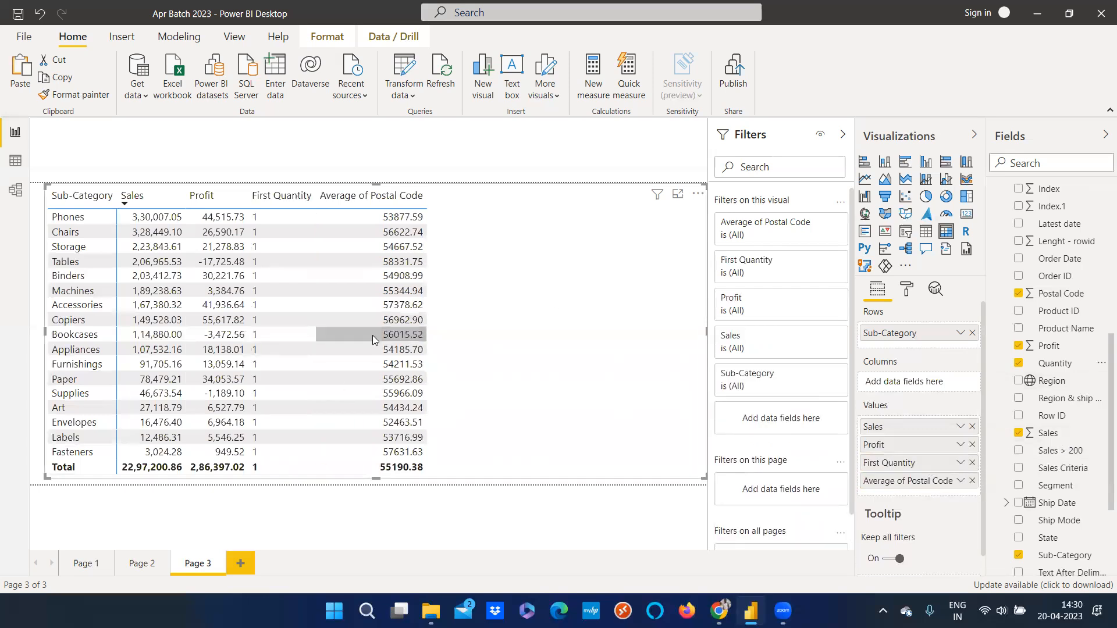
On Page 2, narrow the Profit by Segment chart to the canvas's right half and remove Ship Mode from its small multiples
left_click(142, 564)
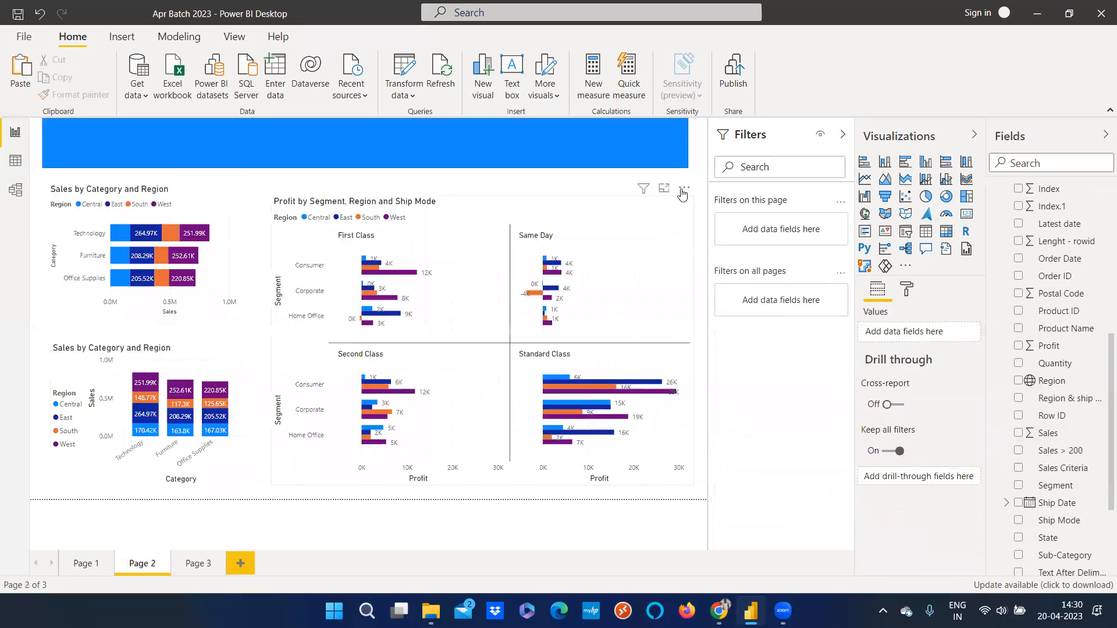
left_click(684, 190)
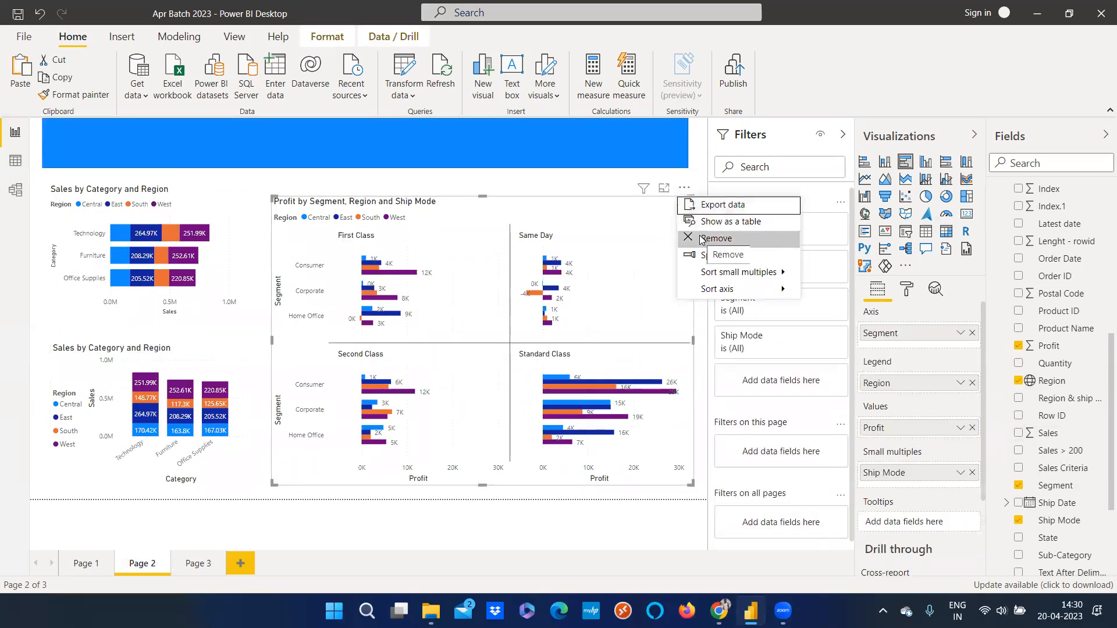
left_click(719, 255)
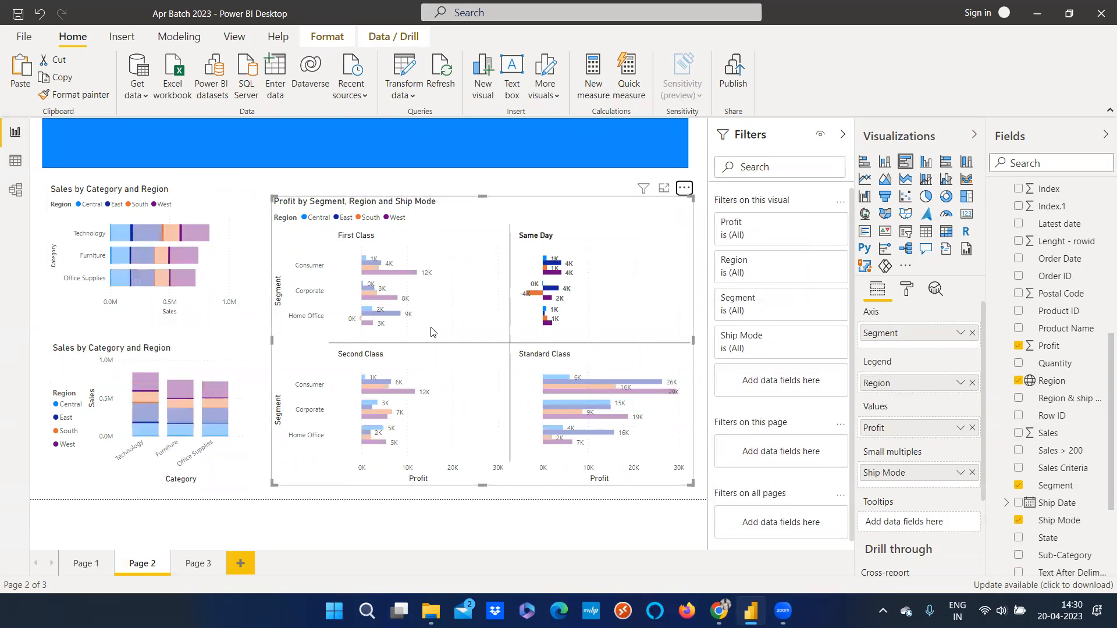
left_click(299, 354)
left_click_drag(272, 343, 504, 344)
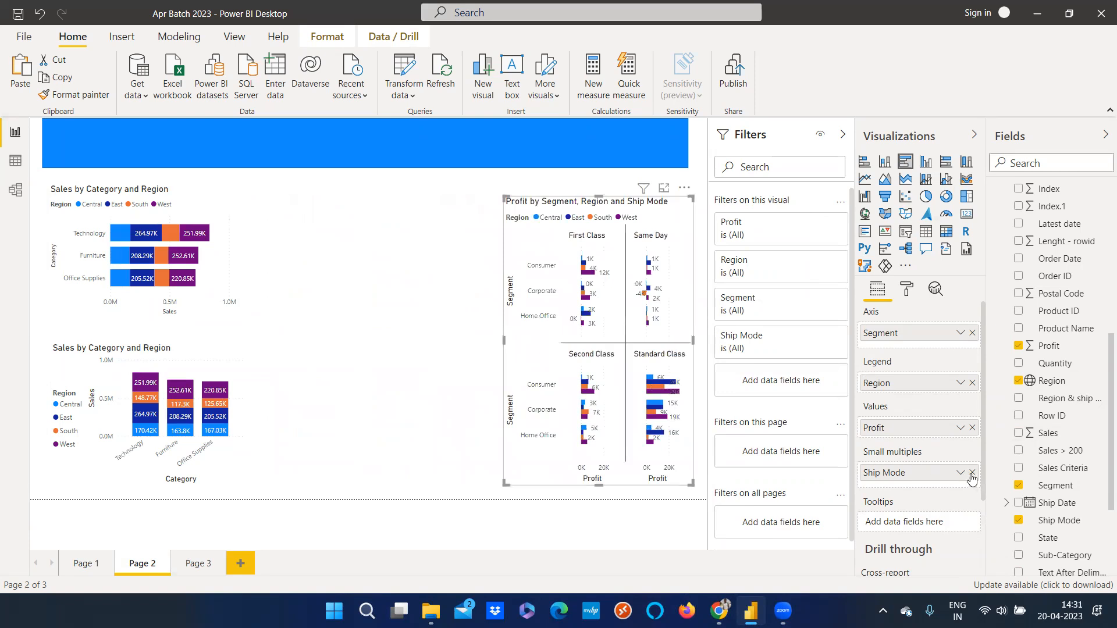
left_click(972, 473)
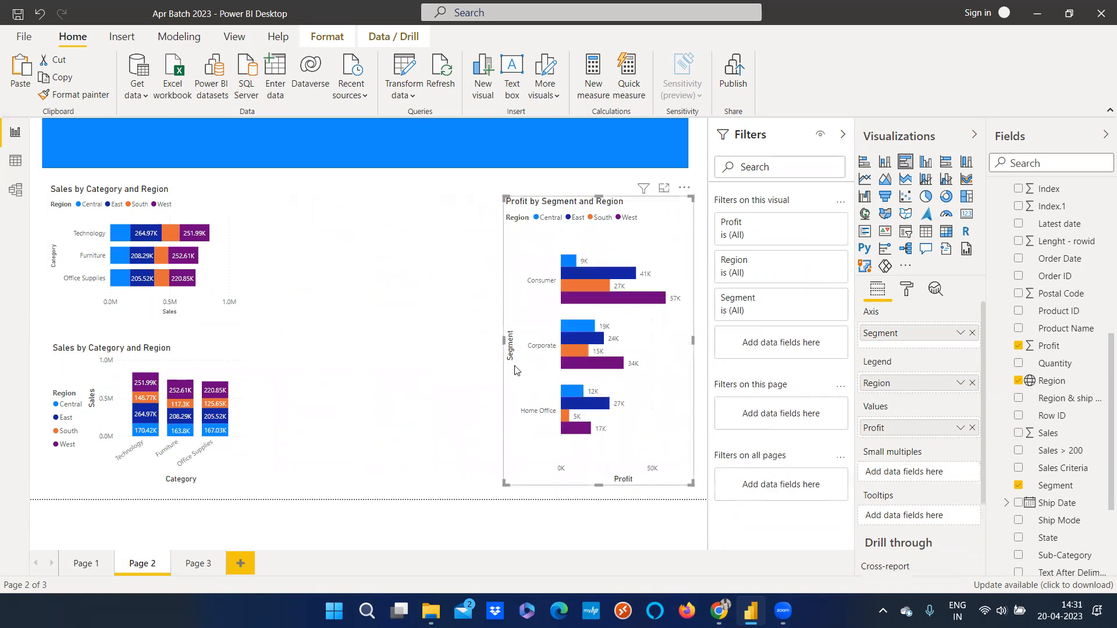
Widen the Sales by Category and Region bar chart to reach the Profit chart and slightly deepen it
left_click(216, 266)
left_click_drag(234, 319, 480, 314)
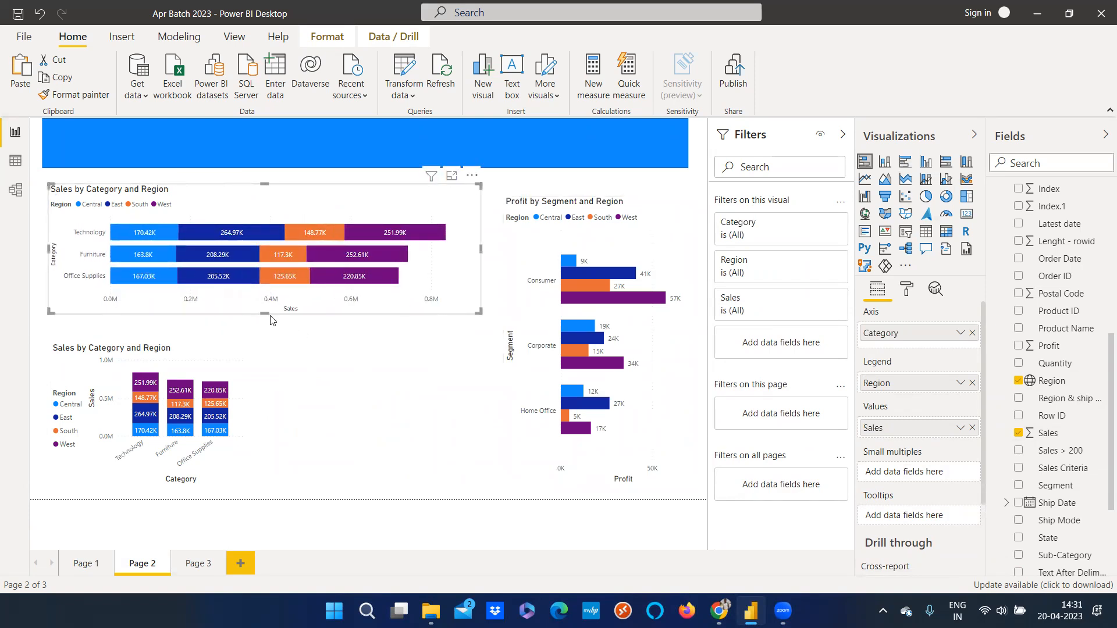
left_click_drag(269, 325, 269, 326)
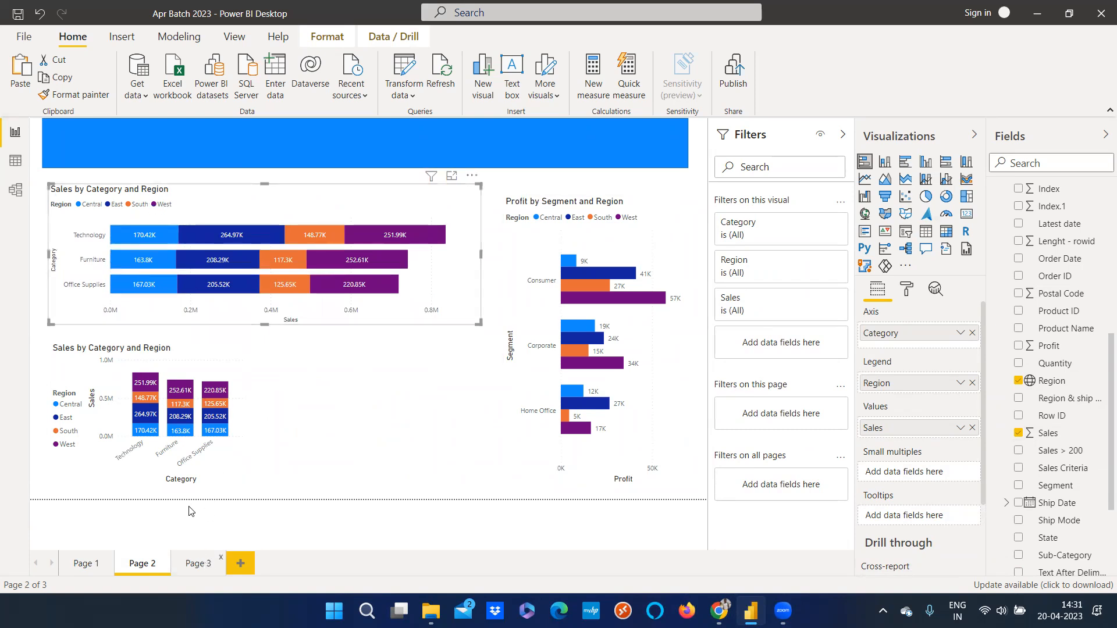
Switch between Page 2 and Page 3, selecting the bar chart to inspect its fields and page settings
left_click(198, 564)
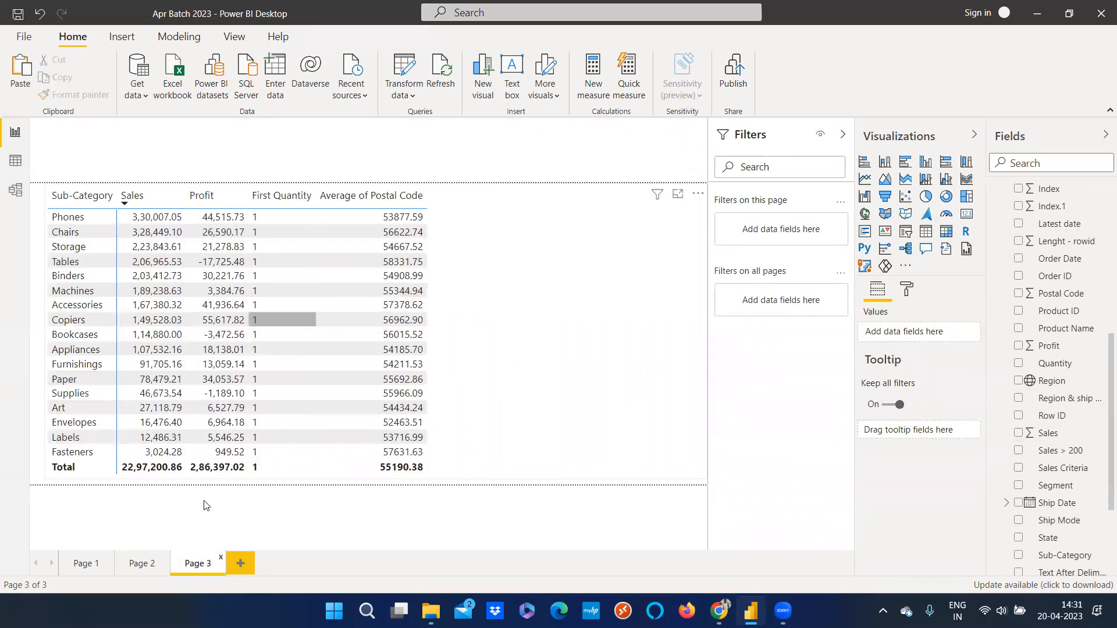
left_click(144, 565)
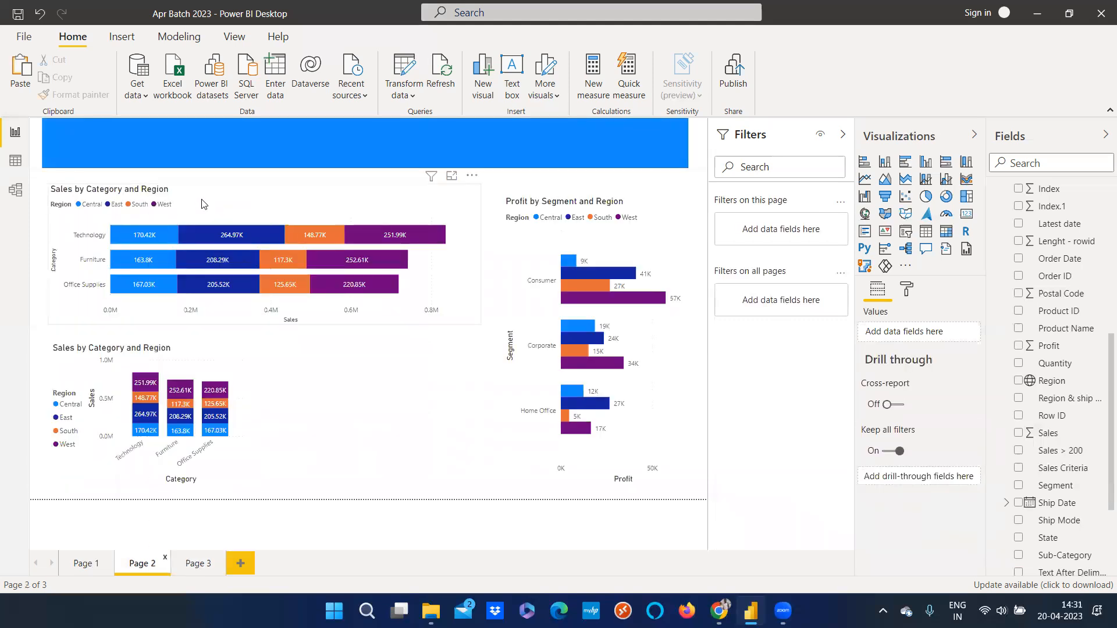
left_click(202, 205)
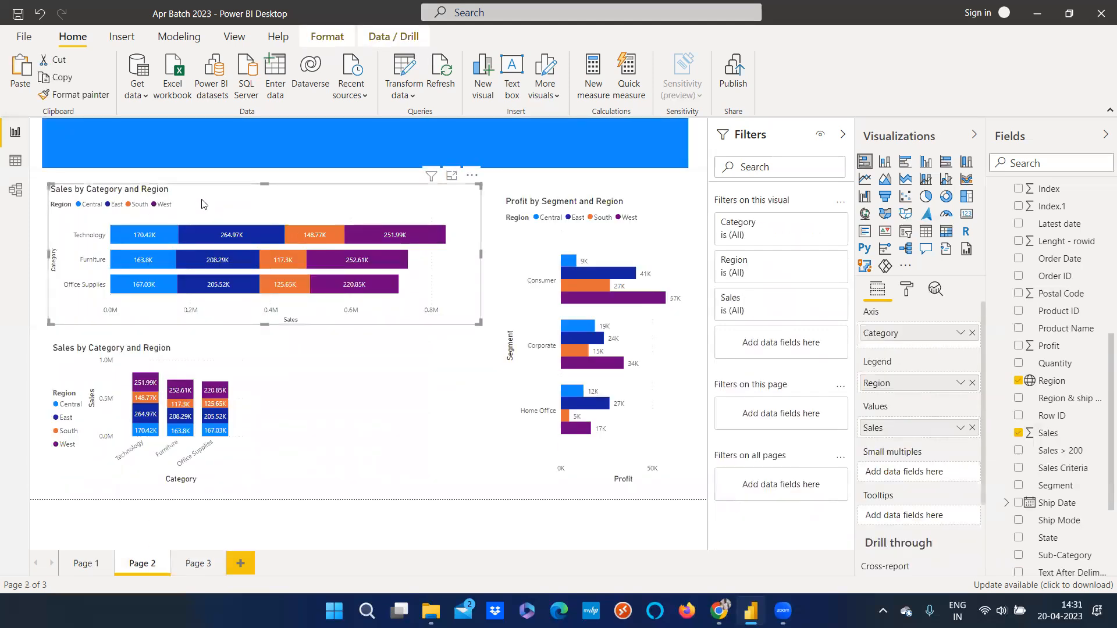
scroll(916, 529, "down", 2)
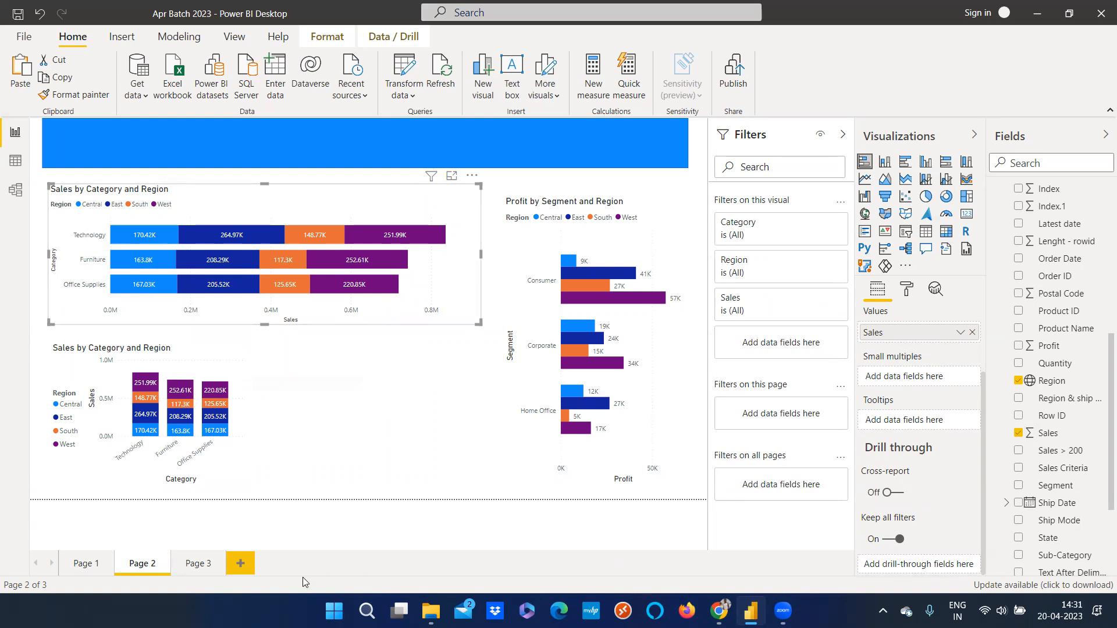
left_click(214, 573)
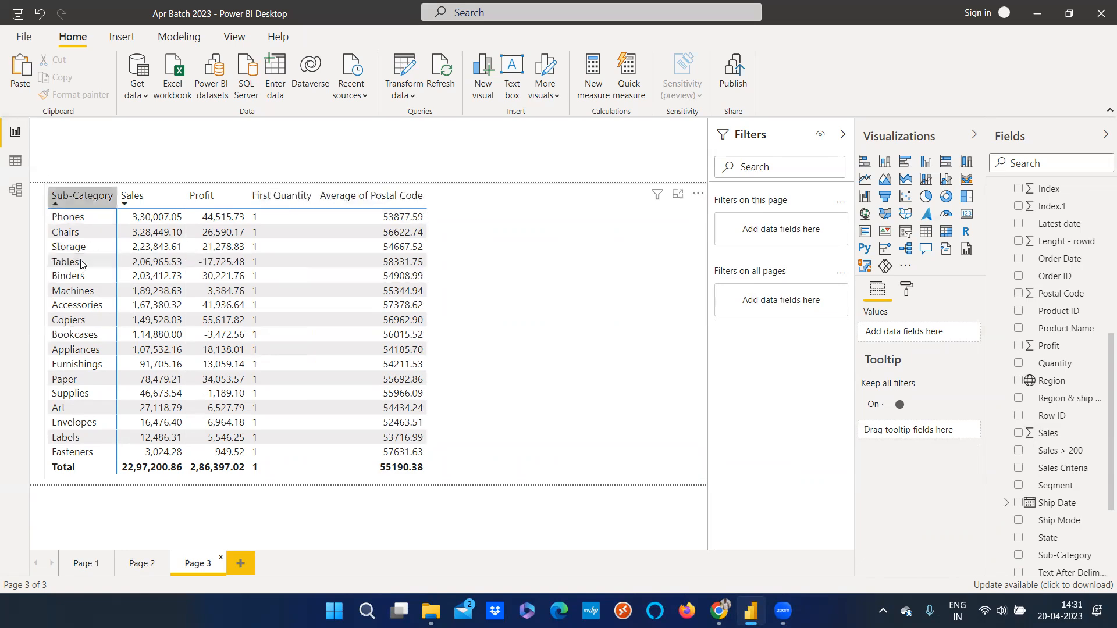
left_click(142, 564)
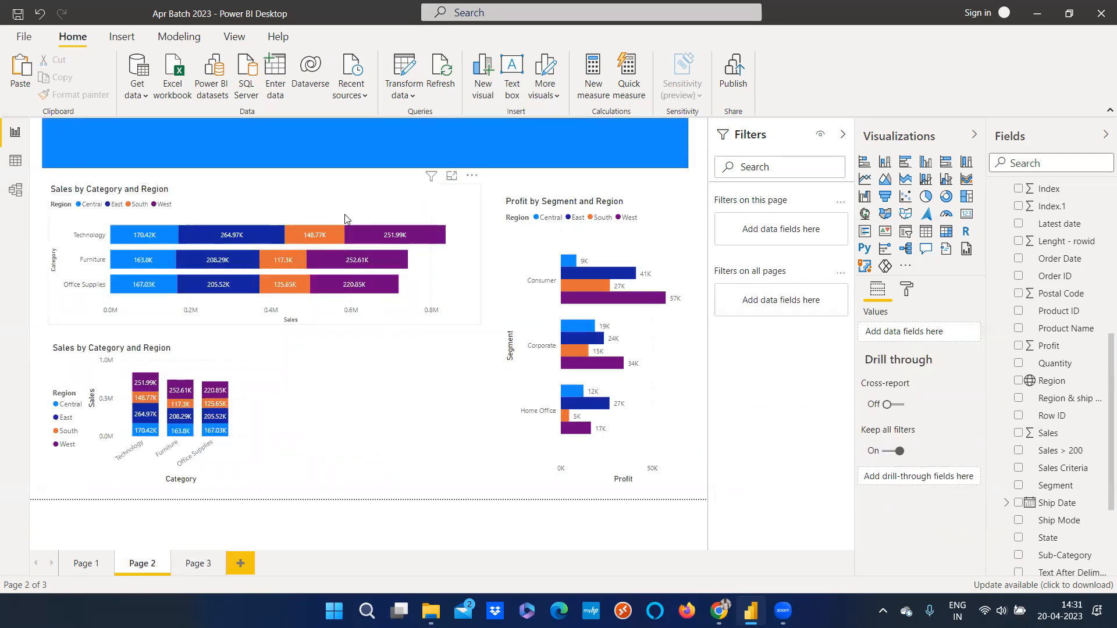
left_click(345, 218)
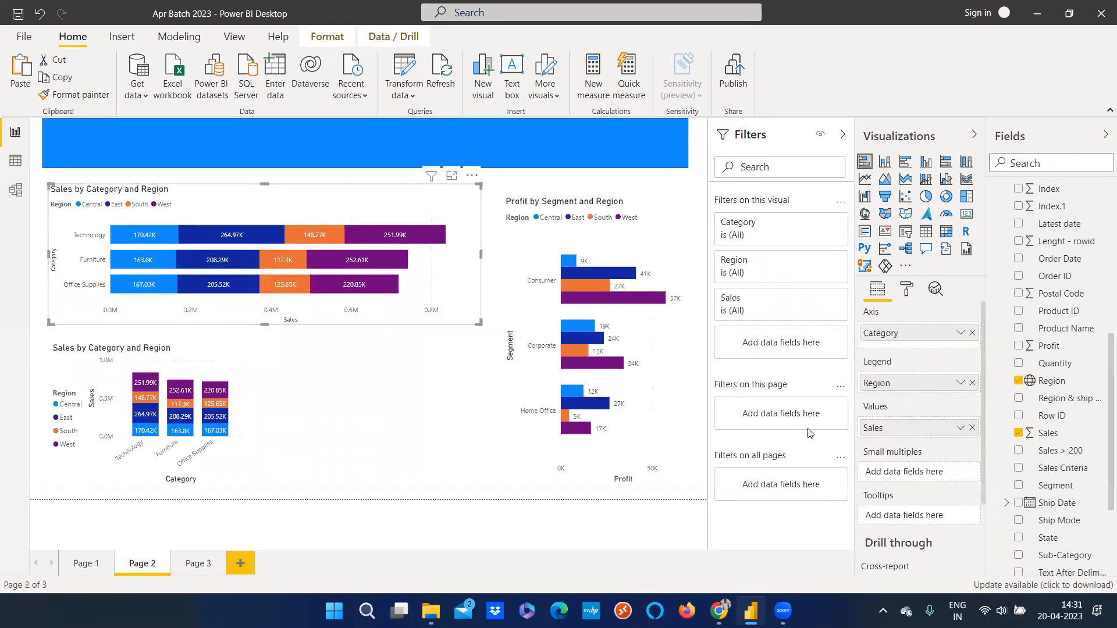
left_click(217, 564)
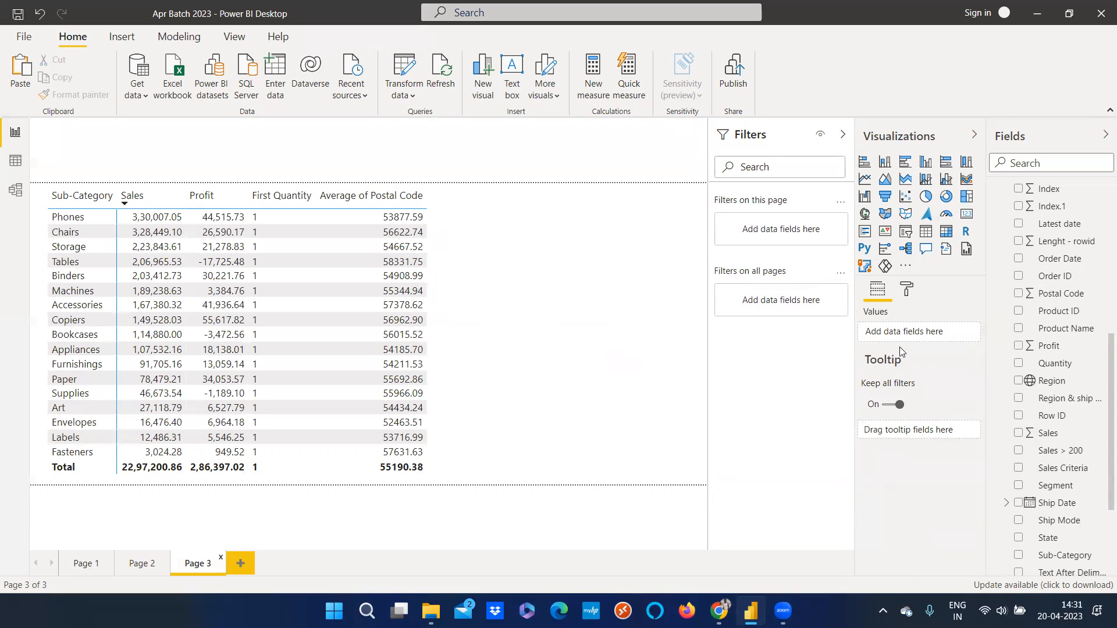
left_click(143, 565)
left_click(376, 211)
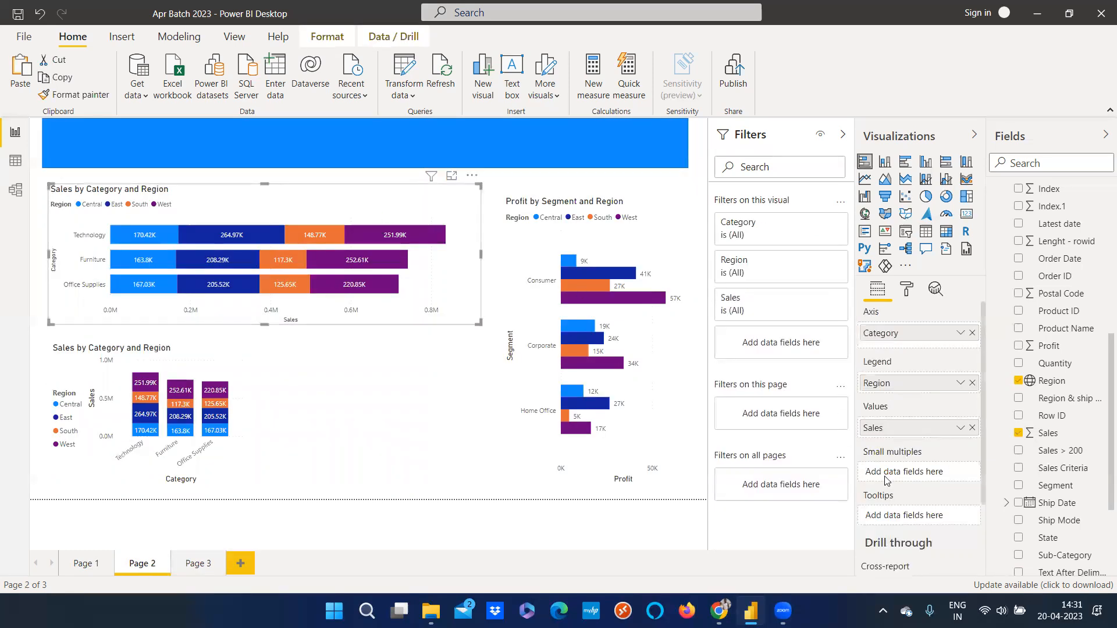
scroll(902, 520, "down", 2)
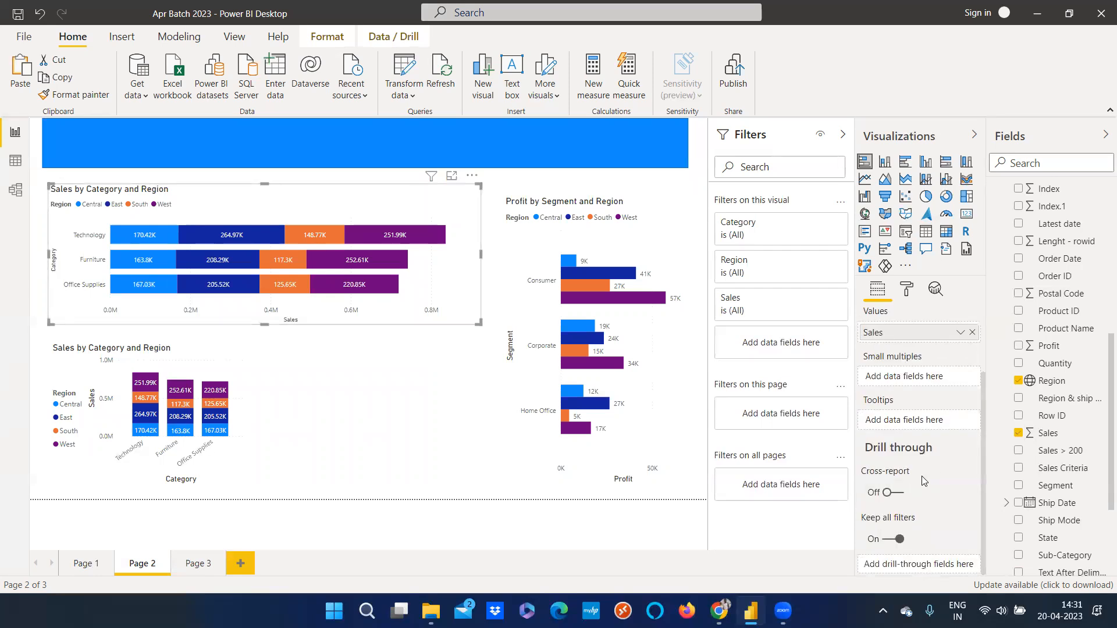
left_click(201, 564)
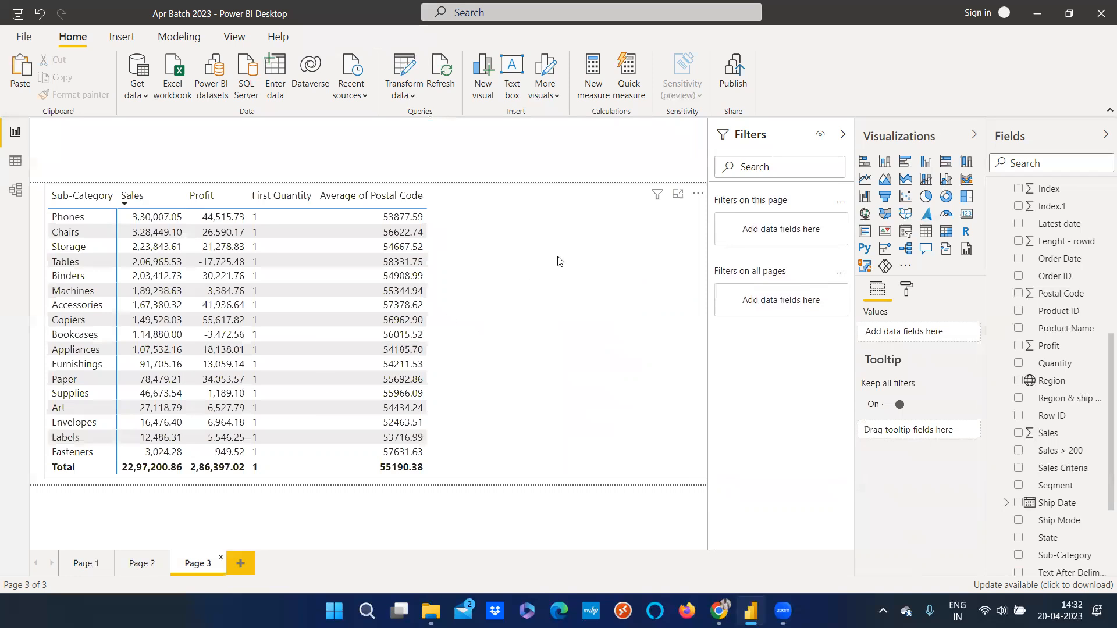
Turn off the Tooltip option in Page 3's page information format settings
left_click(631, 282)
scroll(918, 481, "down", 1)
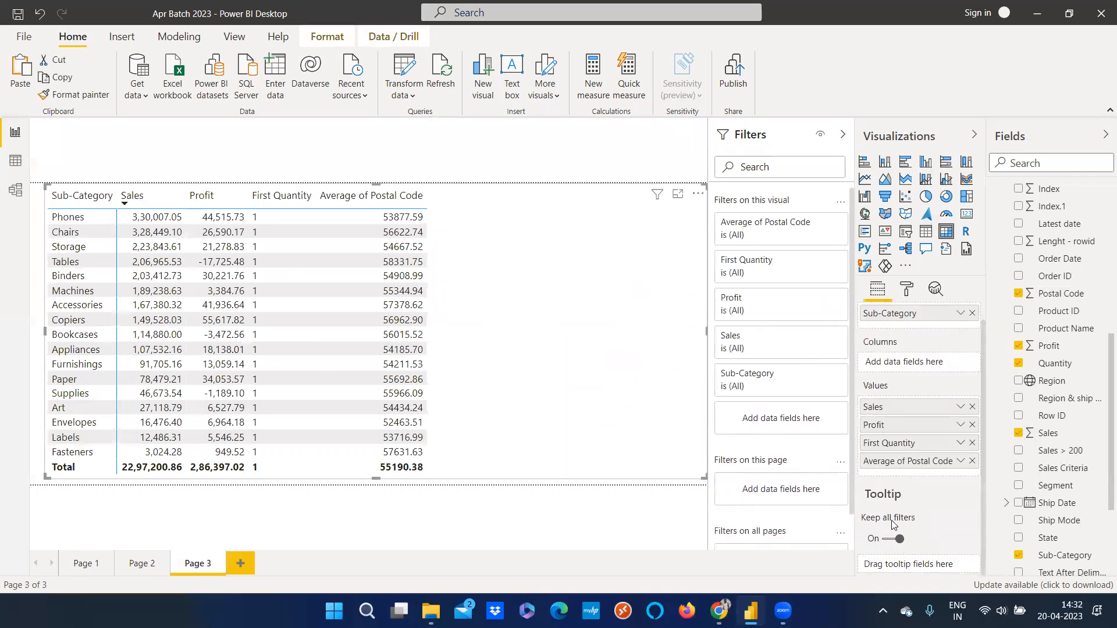
left_click(906, 291)
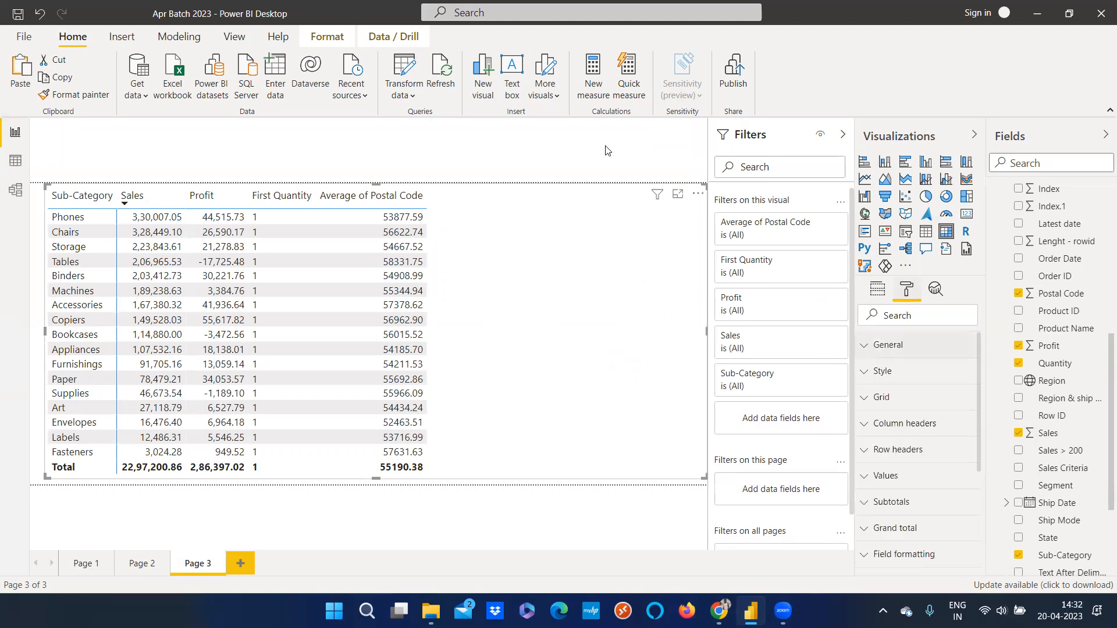
left_click(908, 290)
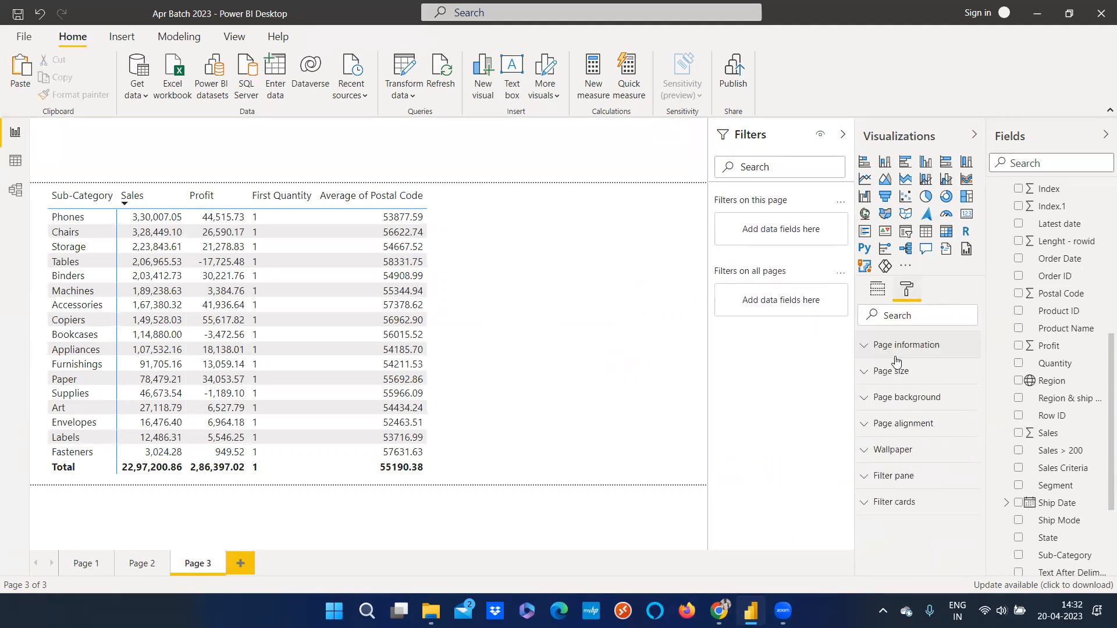
left_click(864, 346)
left_click(898, 441)
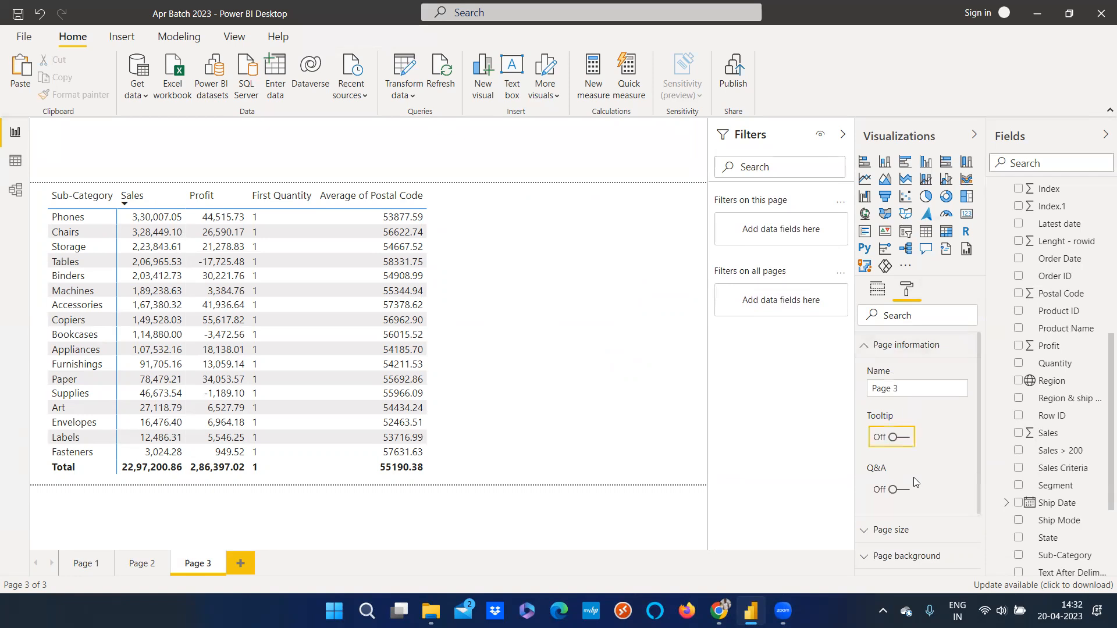
left_click(886, 292)
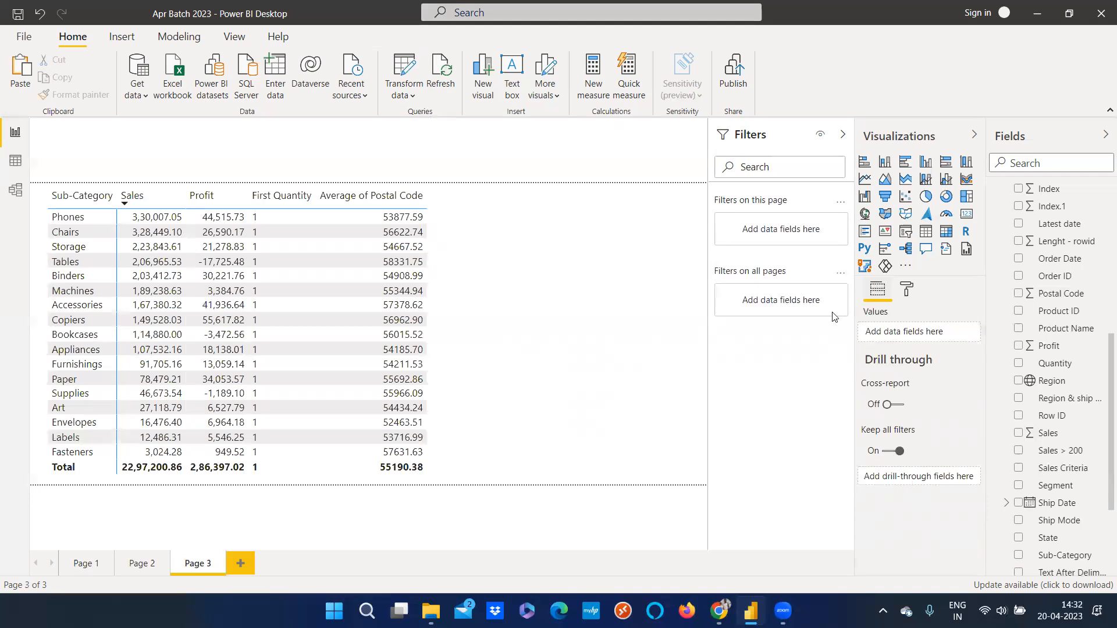
On Page 2, add Sub-Category as a drill-through field and then remove it again
left_click(147, 563)
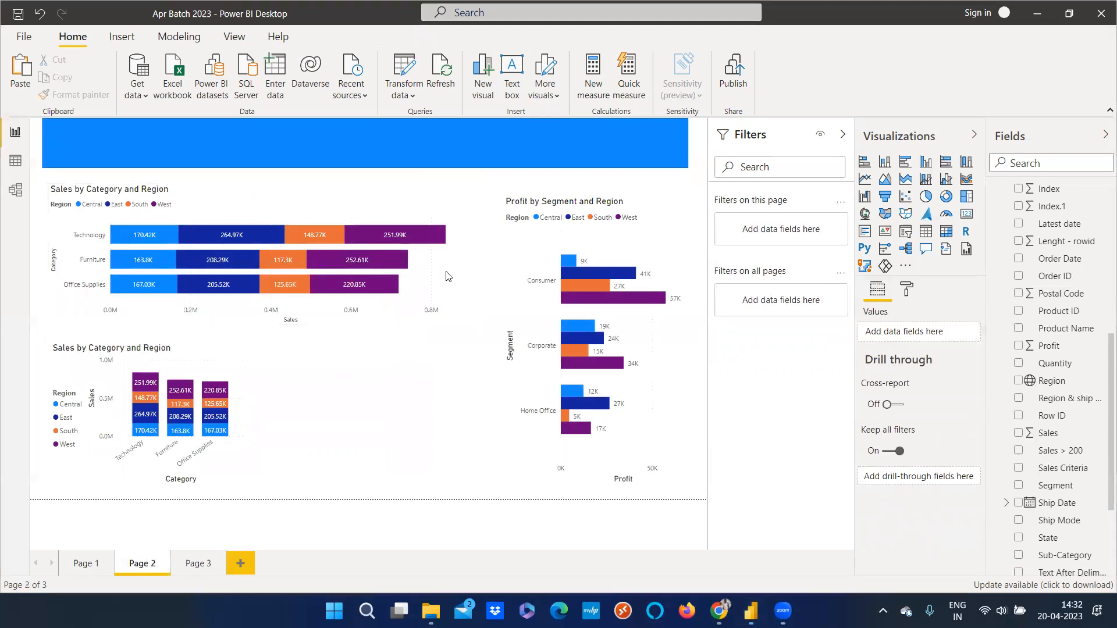
left_click(443, 298)
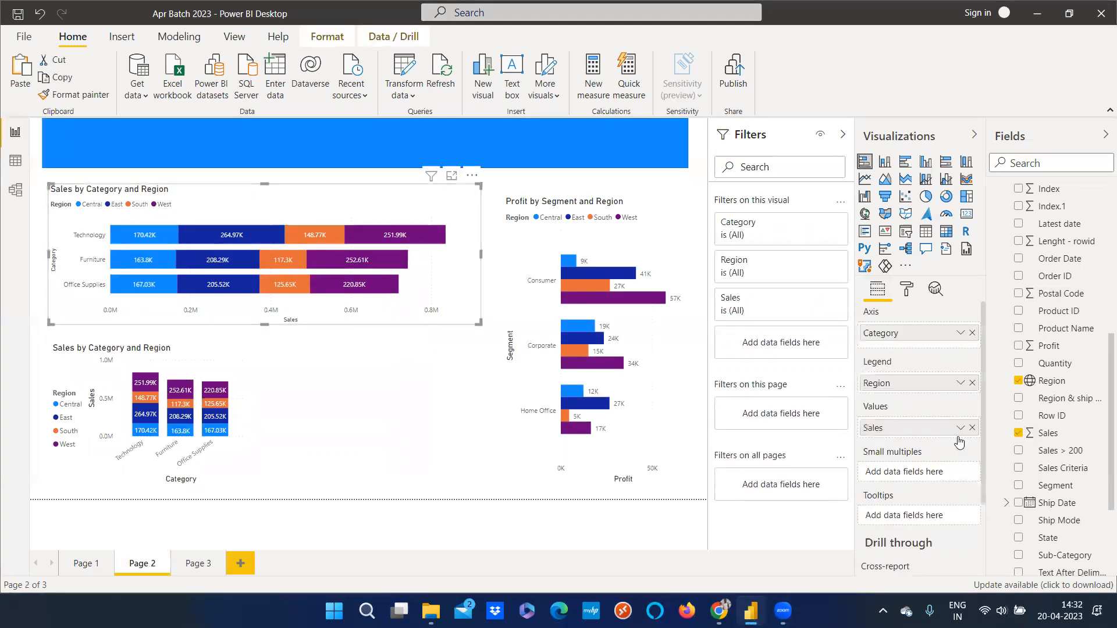
scroll(921, 497, "down", 1)
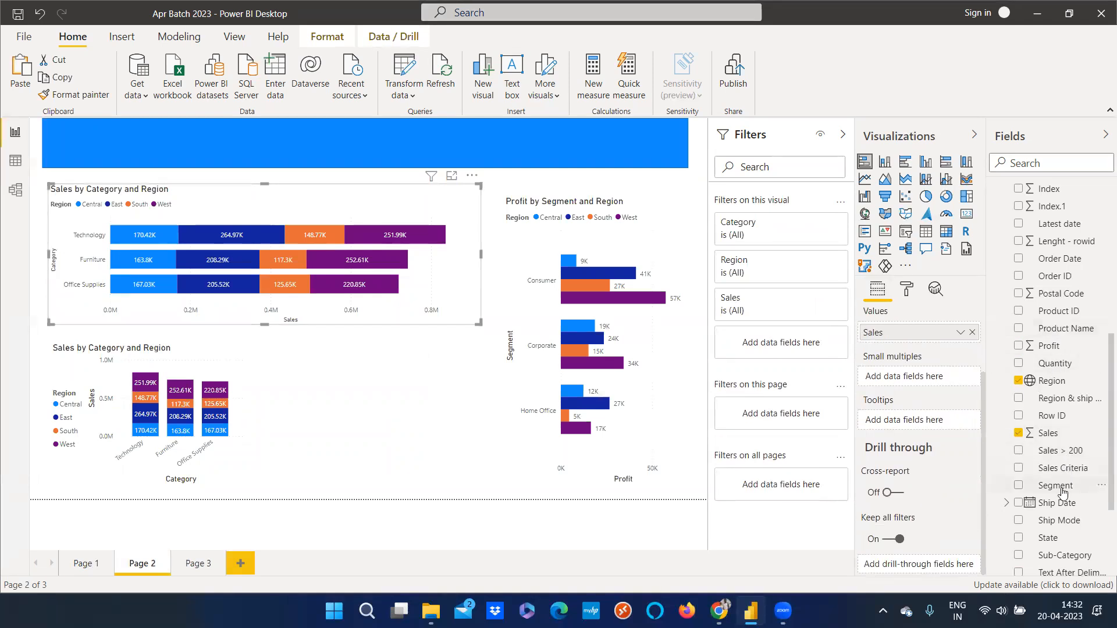
left_click_drag(1059, 555, 920, 563)
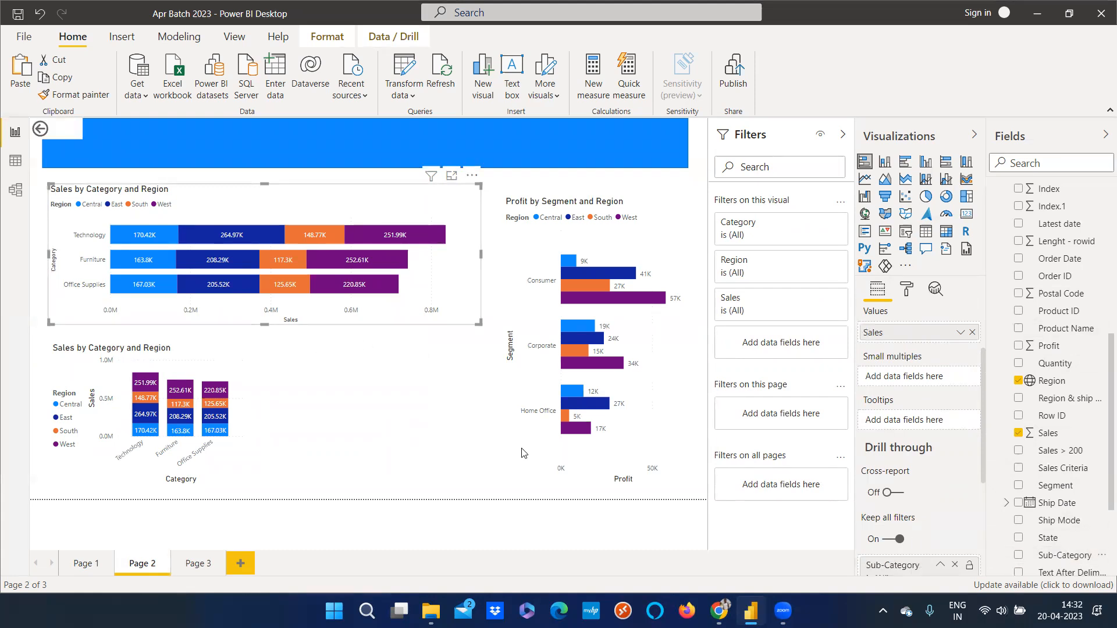
left_click(956, 567)
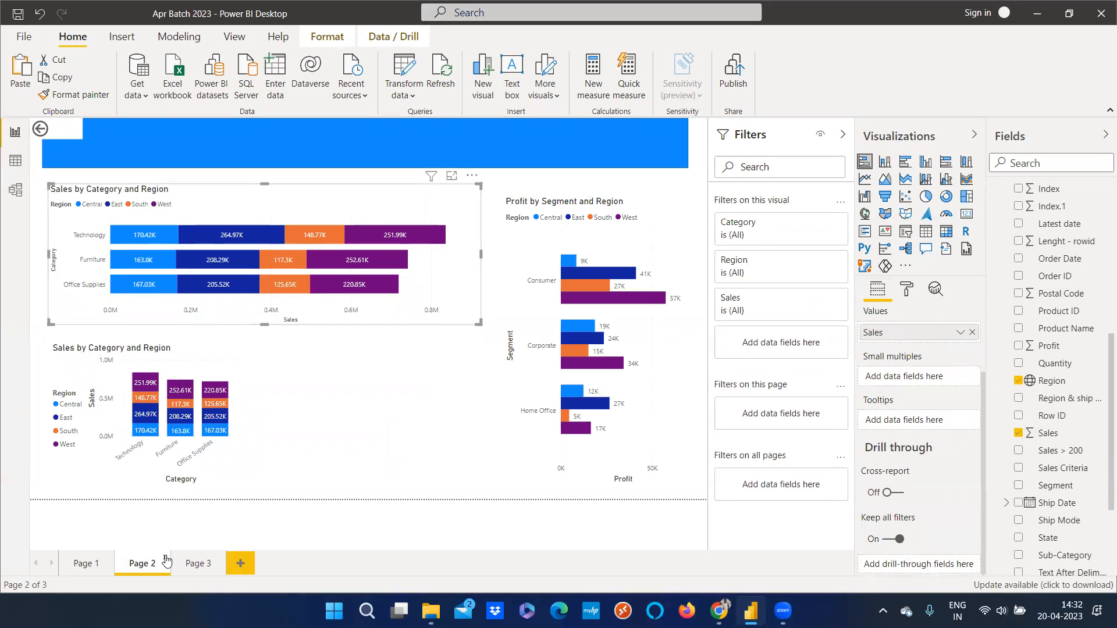
Narrow the Sub-Category matrix on Page 3 by pulling in its right edge slightly
left_click(195, 563)
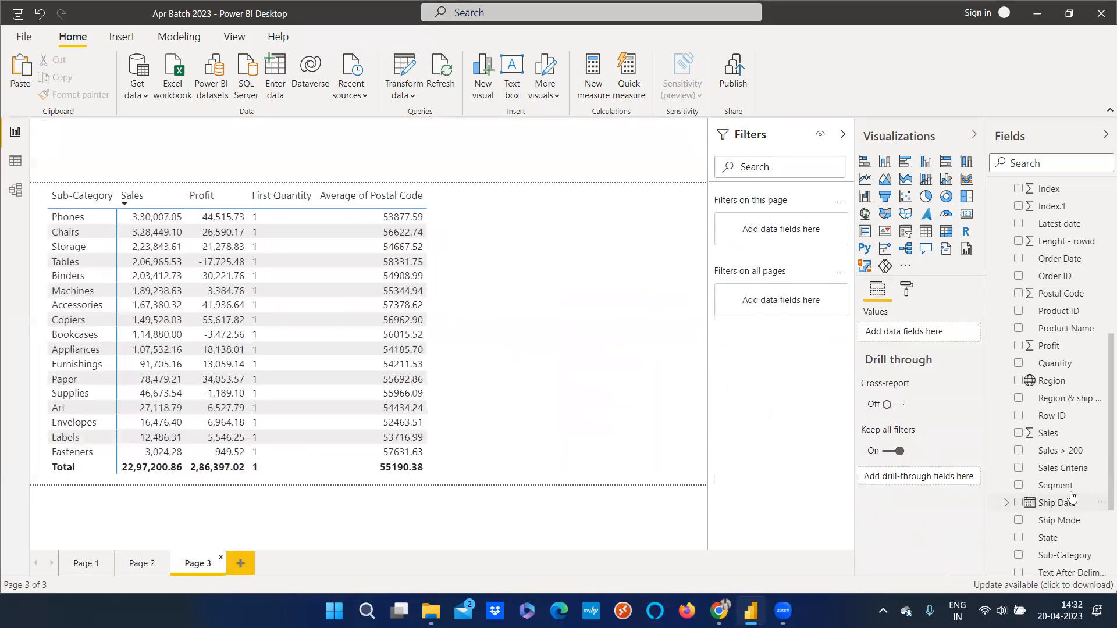
left_click(621, 355)
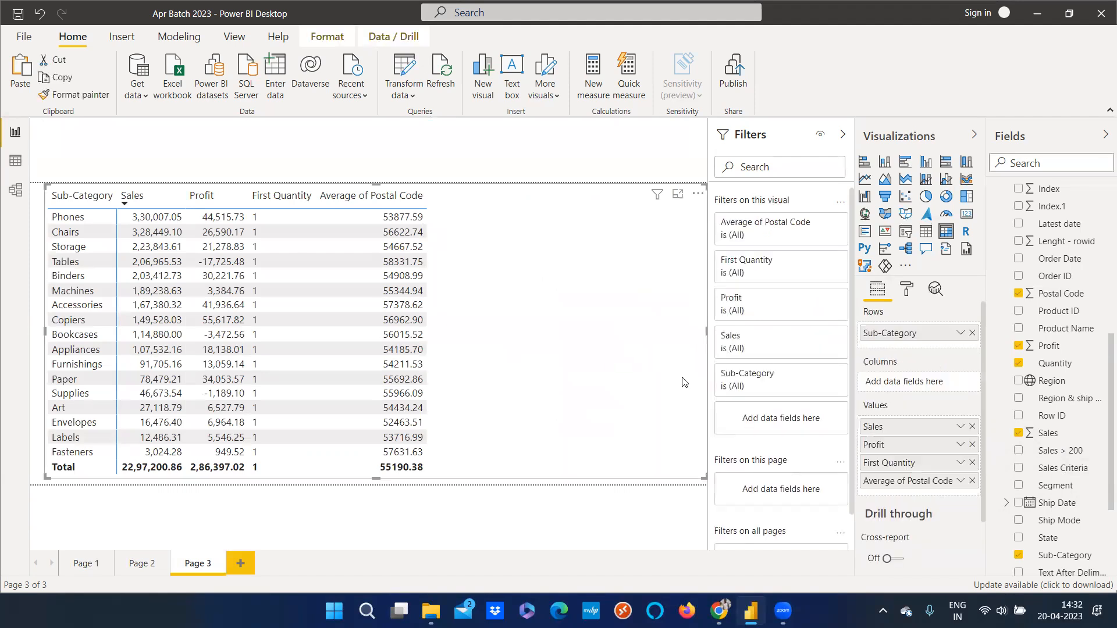
left_click_drag(696, 480, 654, 483)
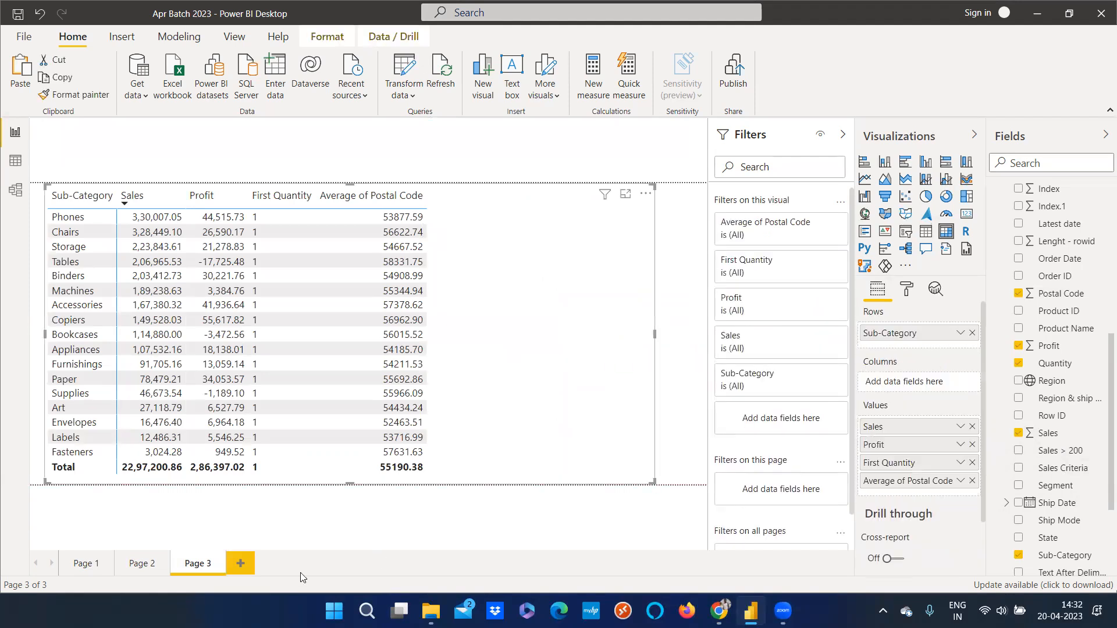
Flip between Page 2 and Page 3 to compare the bar chart and the matrix
left_click(134, 563)
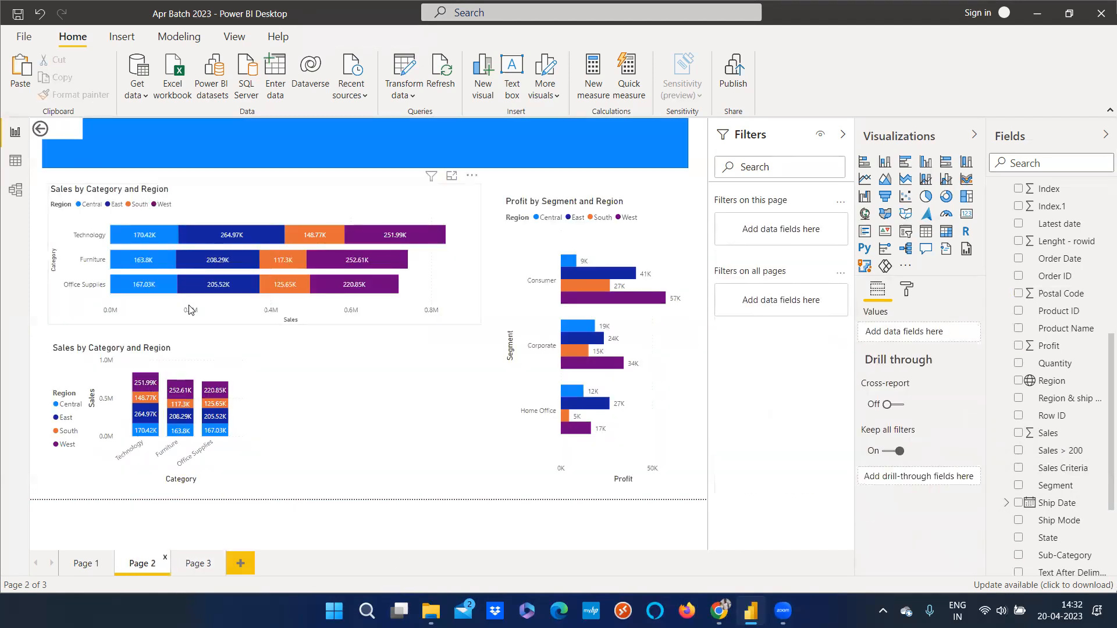
left_click(192, 276)
left_click(204, 567)
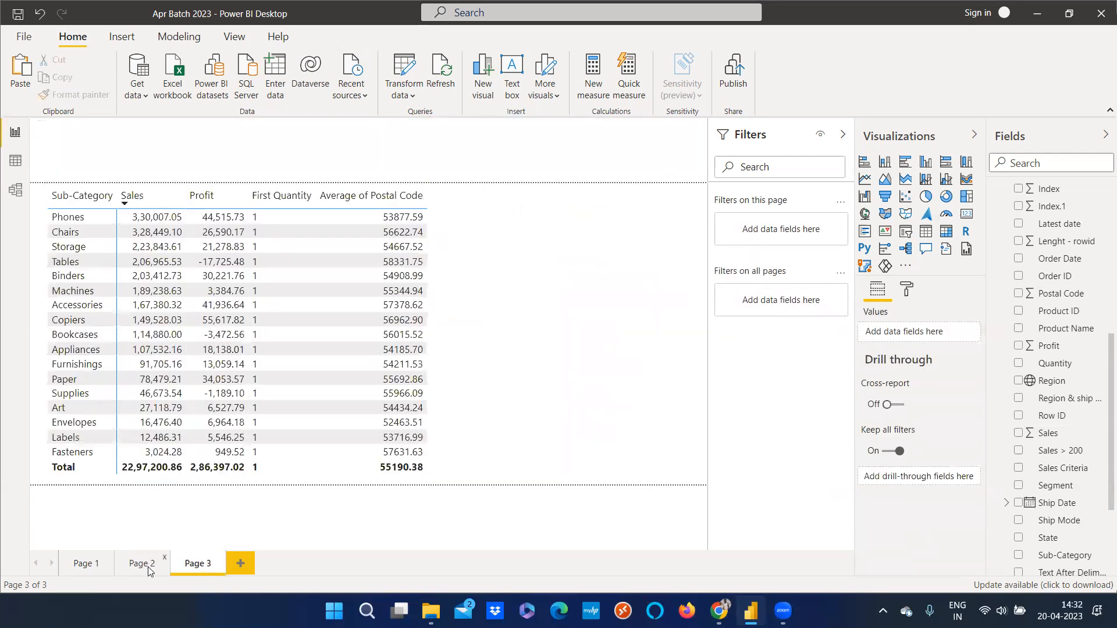
left_click(148, 570)
left_click(207, 567)
left_click(137, 568)
left_click(437, 281)
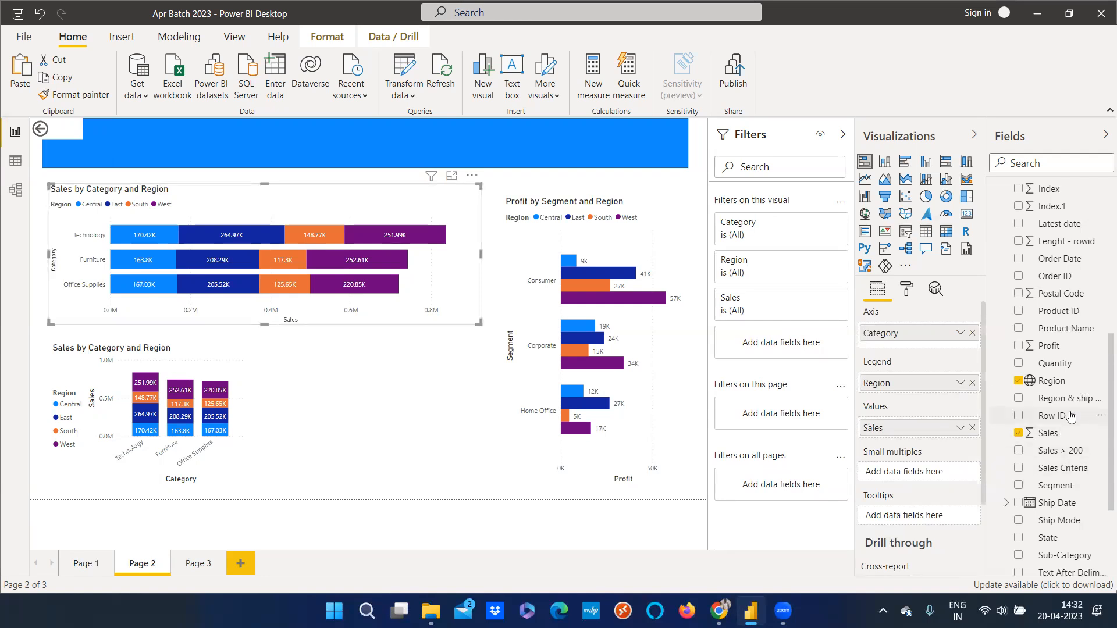
left_click(197, 563)
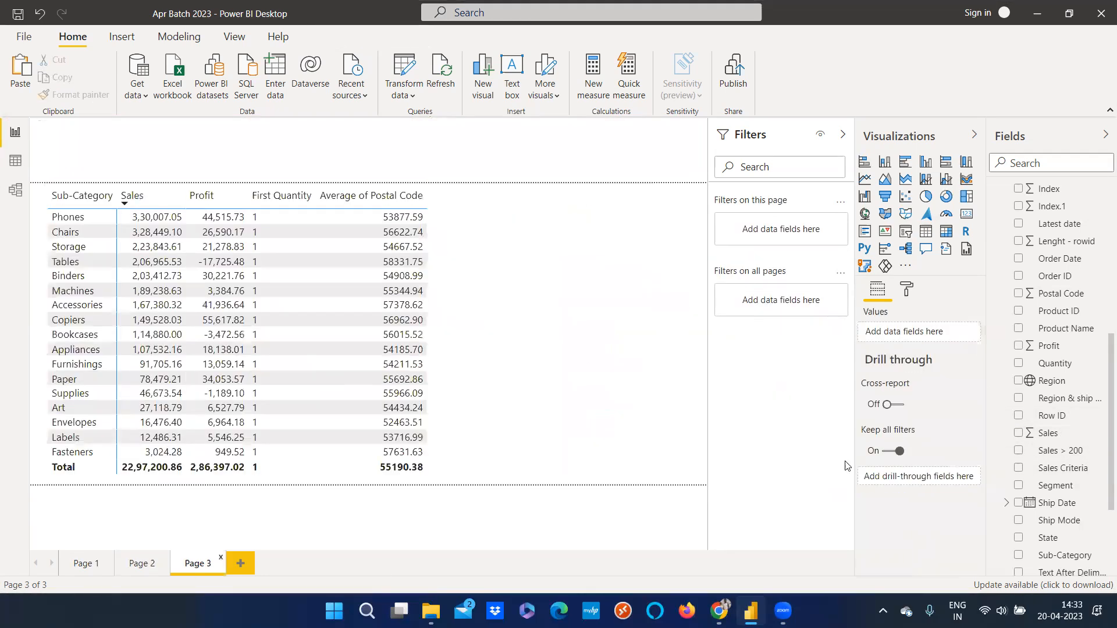
Add Category as a drill-through field for Page 3's Sub-Category matrix page
left_click(556, 391)
scroll(1068, 393, "up", 2)
scroll(1073, 396, "up", 3)
left_click_drag(1063, 268, 933, 506)
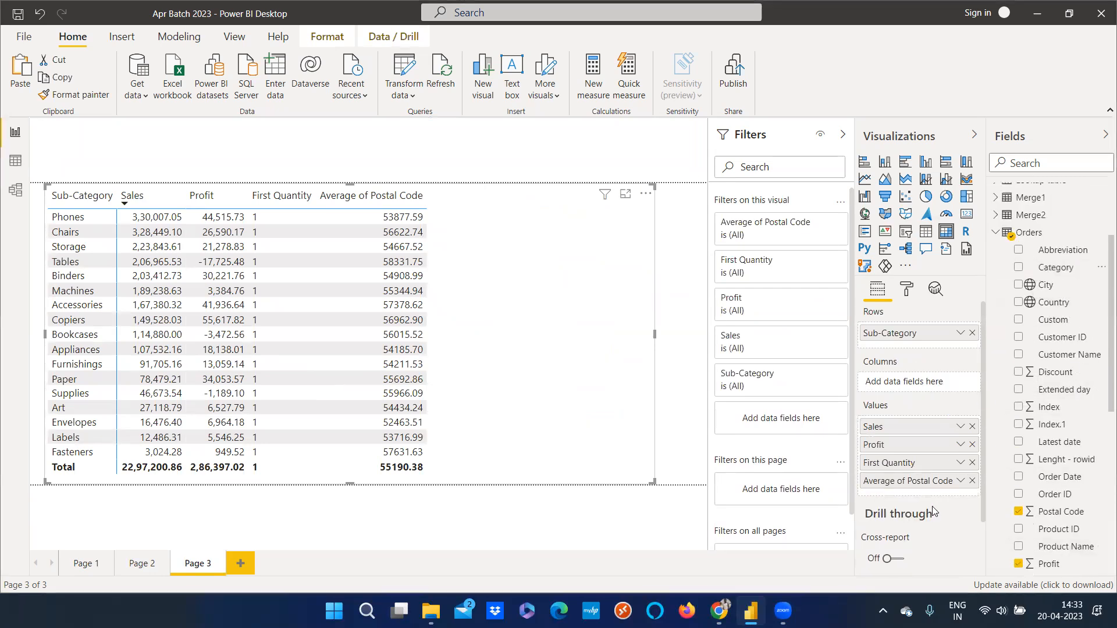
scroll(932, 506, "down", 2)
left_click_drag(1056, 268, 926, 563)
scroll(935, 518, "down", 3)
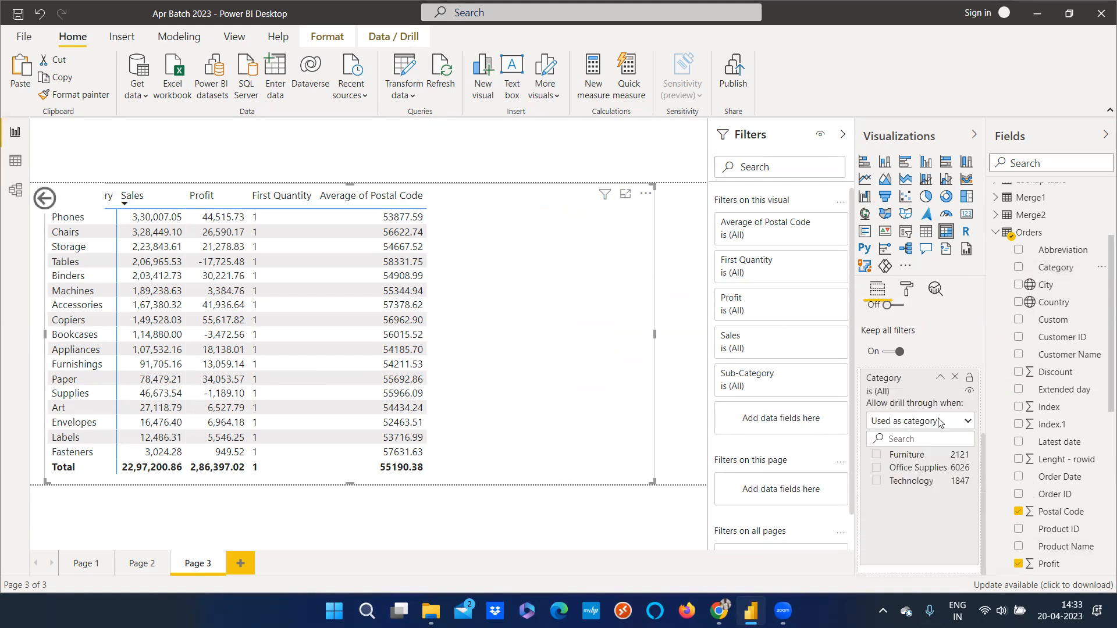
Move Page 3's back button to the top-right corner beside the matrix
left_click(151, 308)
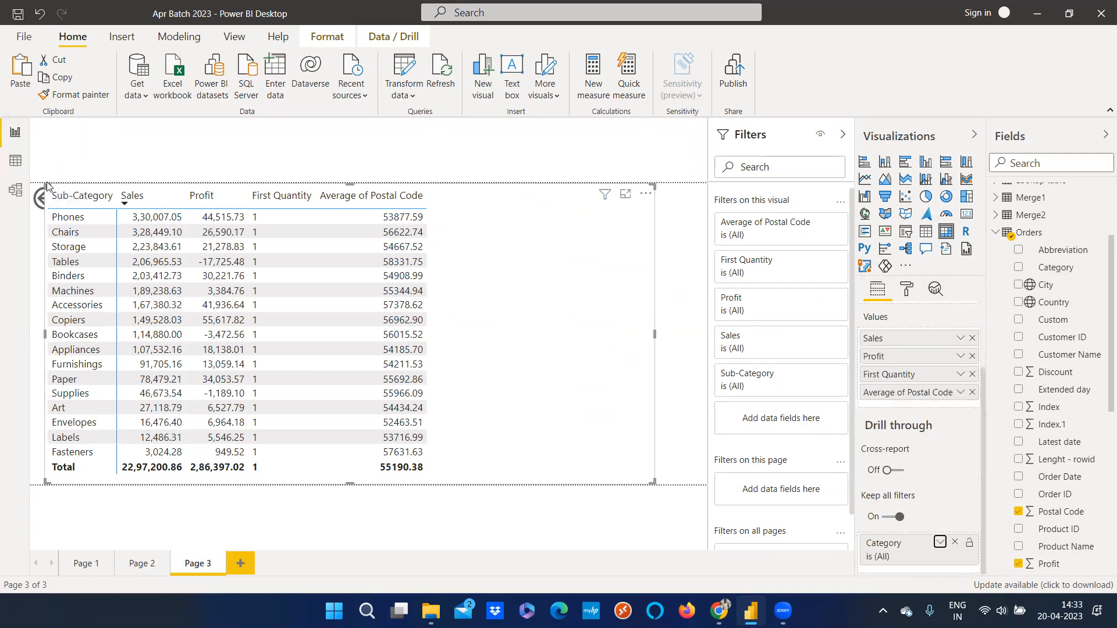
left_click_drag(34, 196, 678, 204)
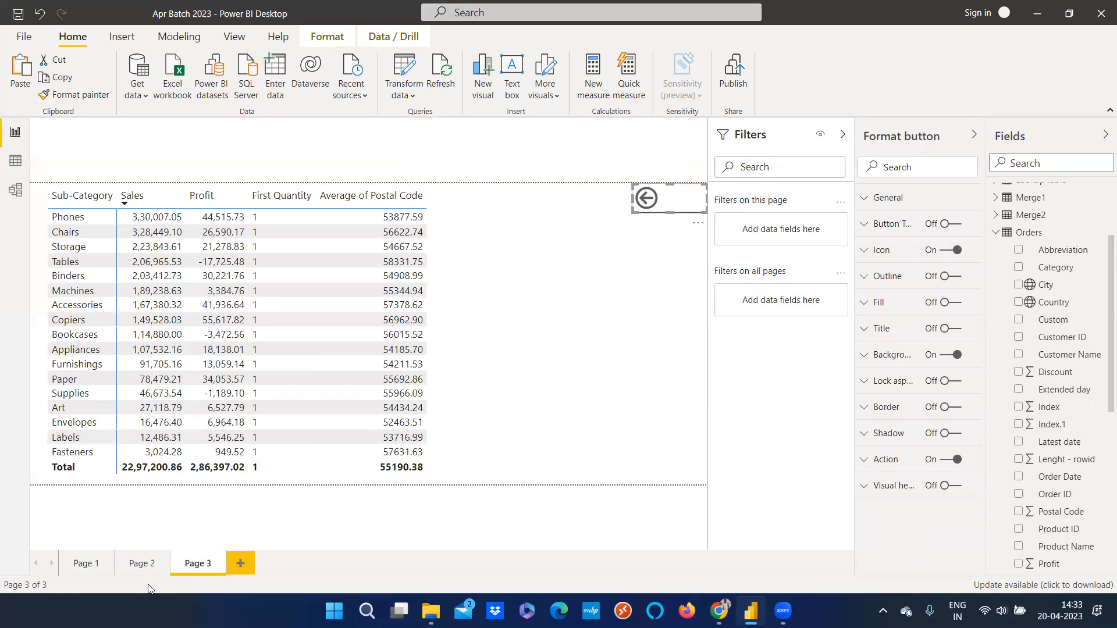
On Page 2, open the drill-through options for the Technology Central bar without drilling
left_click(143, 563)
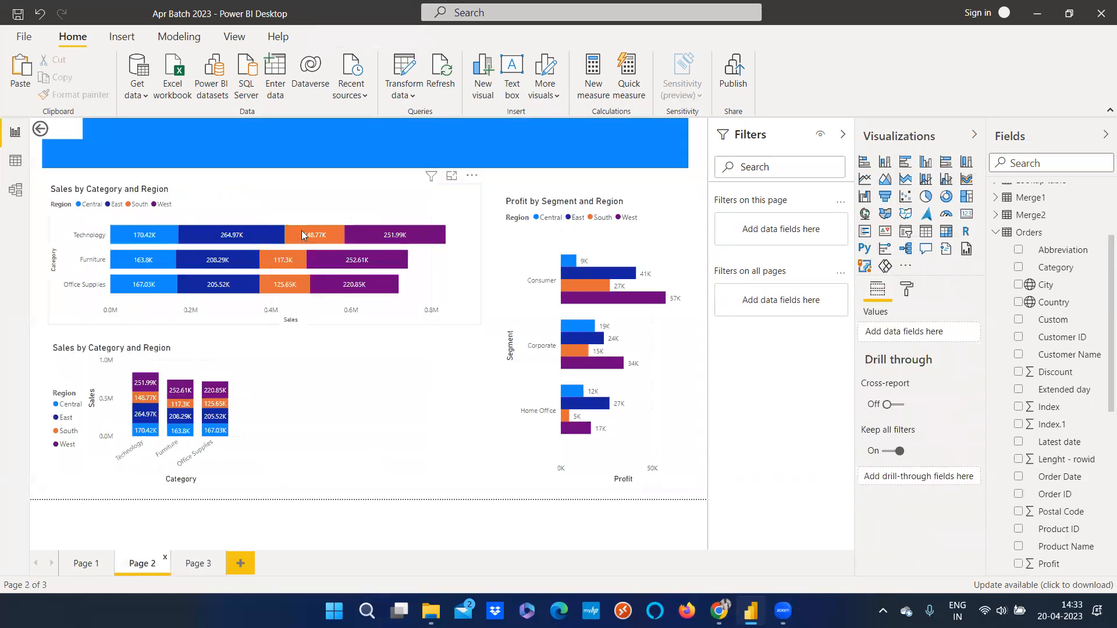
right_click(150, 239)
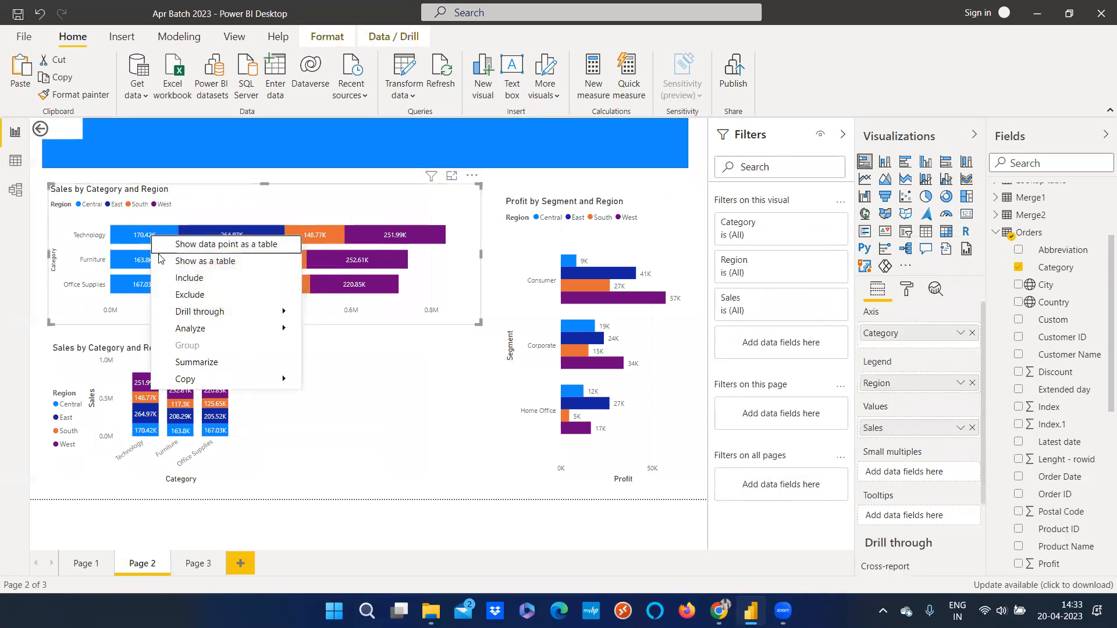
mouse_move(174, 313)
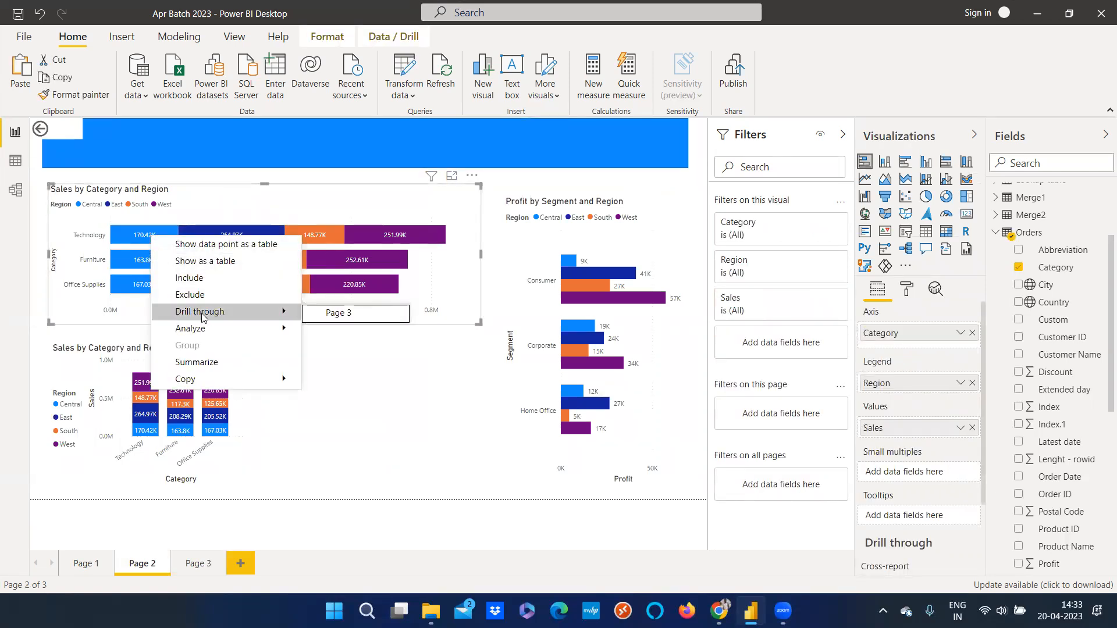
left_click(459, 402)
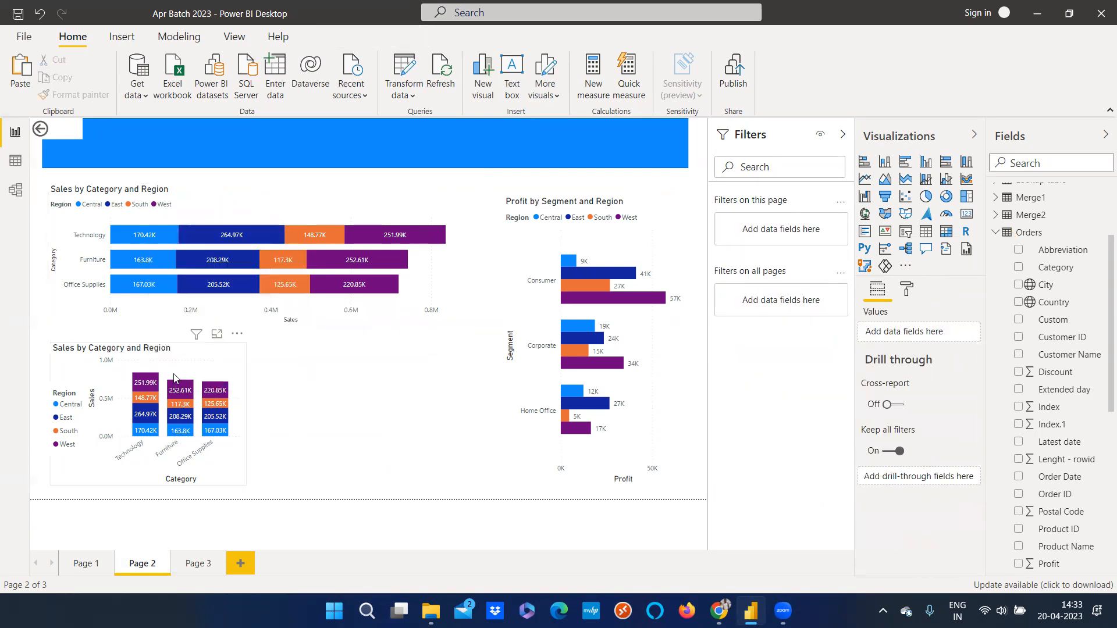
Widen the lower Sales by Category and Region column chart on Page 2 by extending its right edge
left_click(247, 414)
left_click_drag(246, 415, 406, 415)
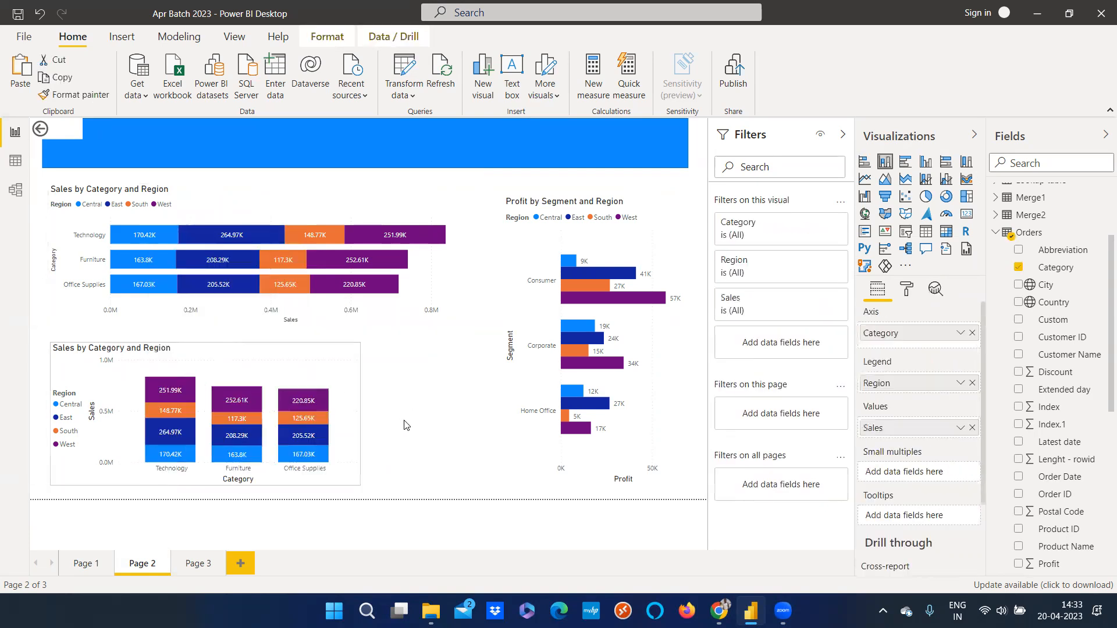
right_click(179, 411)
mouse_move(215, 492)
left_click(443, 383)
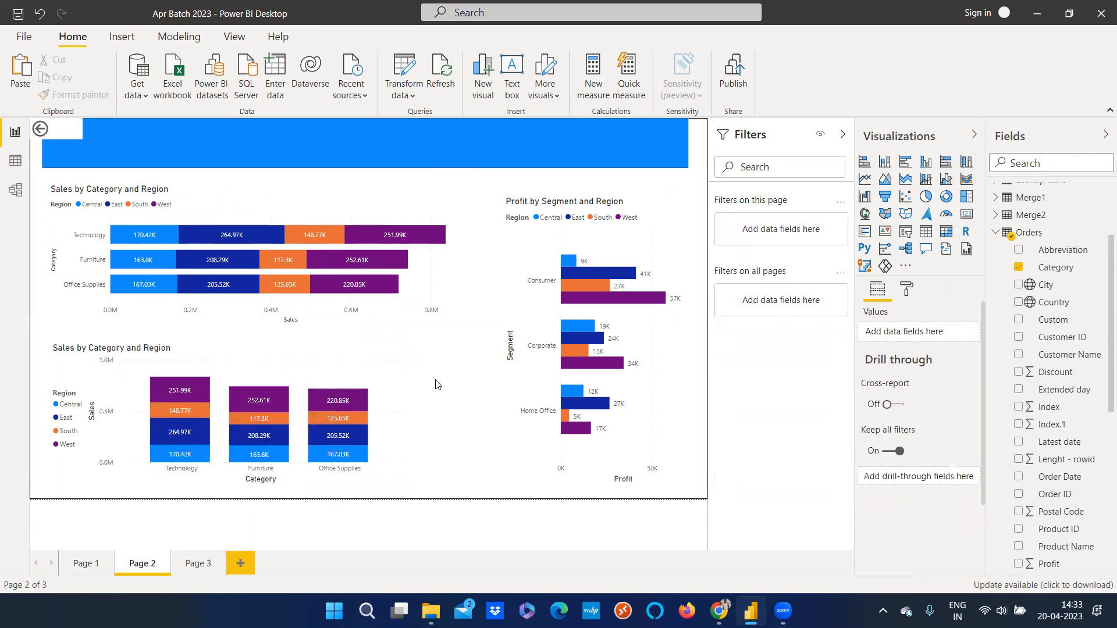
Inspect the context menu options of the Profit by Segment and Region chart
left_click(547, 330)
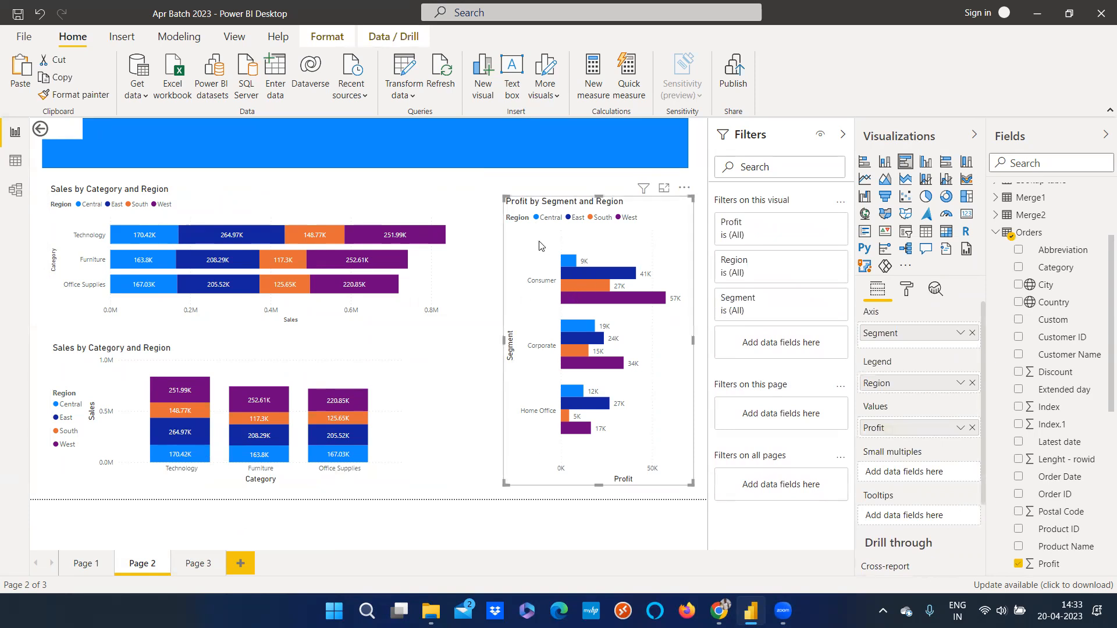
right_click(571, 281)
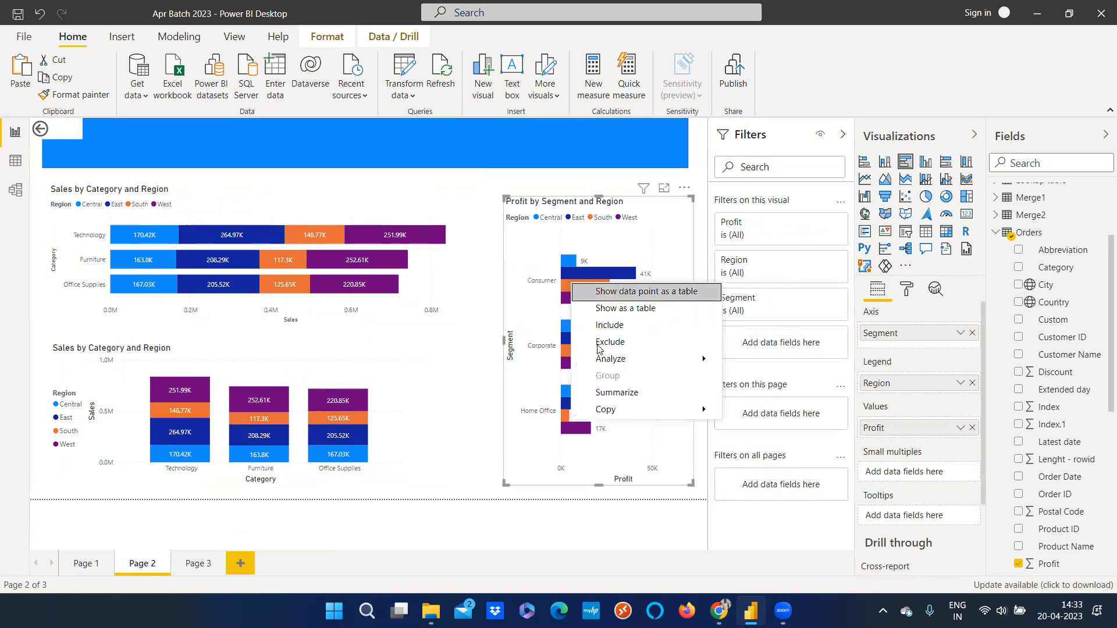
mouse_move(605, 409)
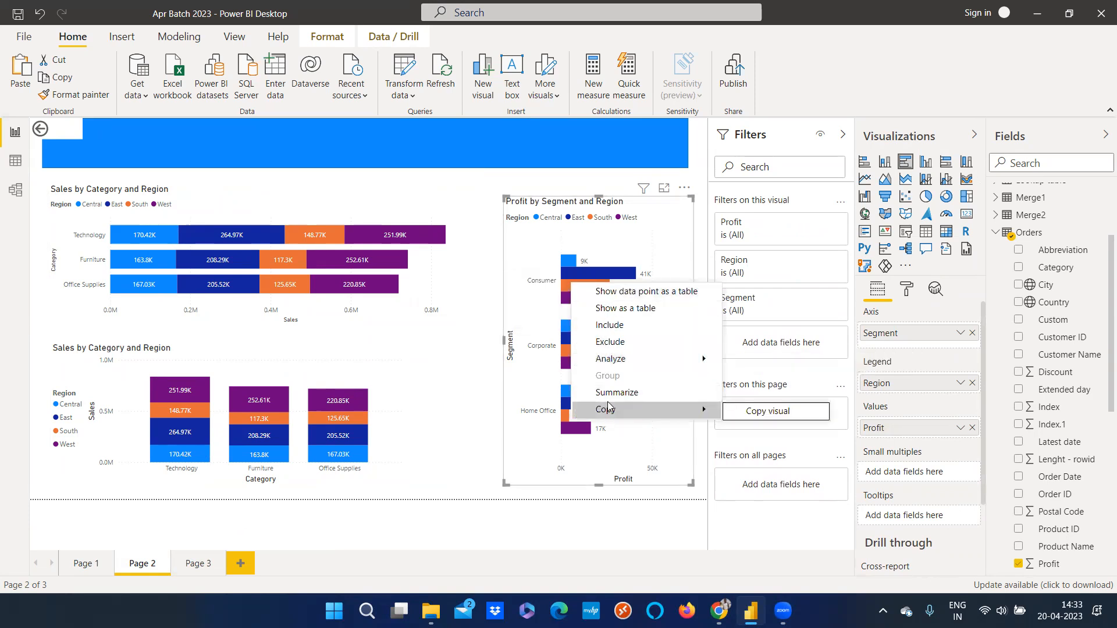
left_click(387, 334)
Drill through from the Furniture East bar of the Sales by Category and Region bar chart to Page 3
left_click(282, 282)
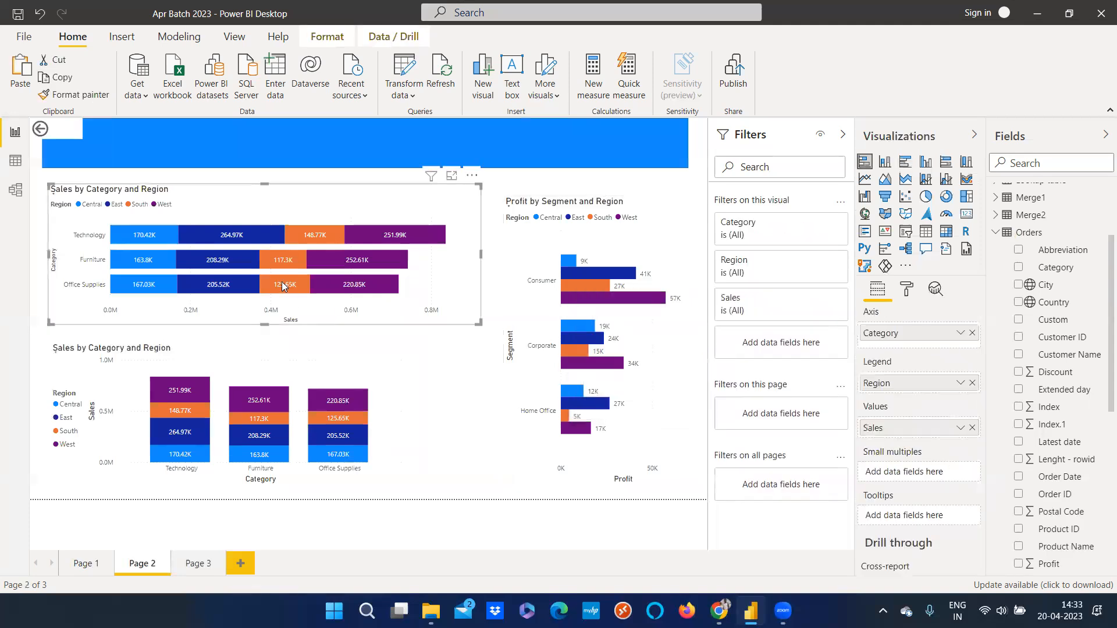
right_click(239, 287)
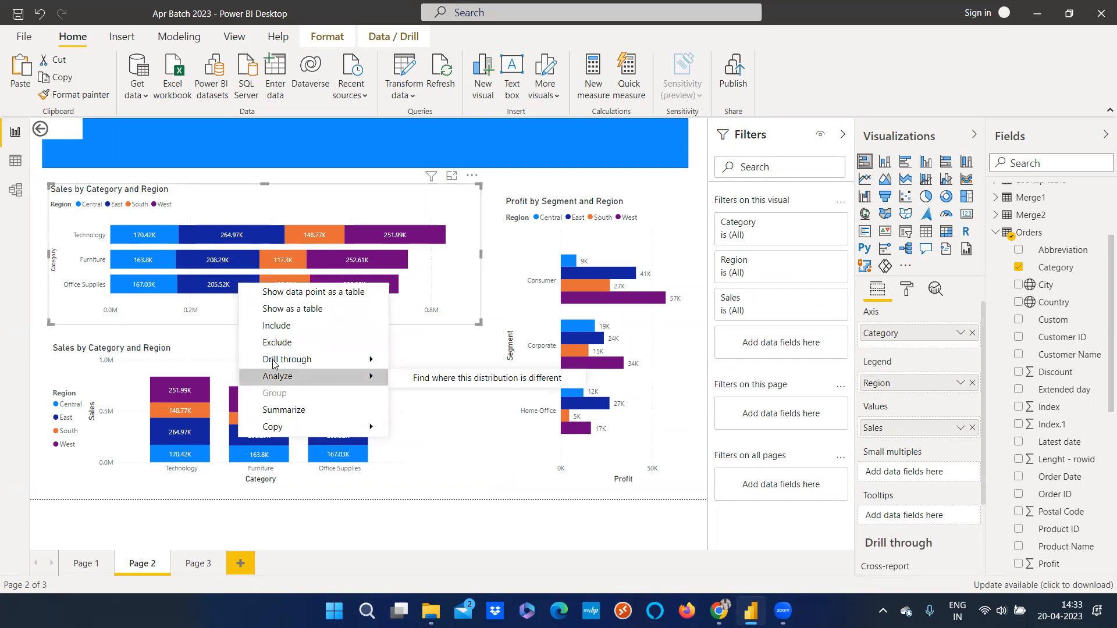
mouse_move(274, 363)
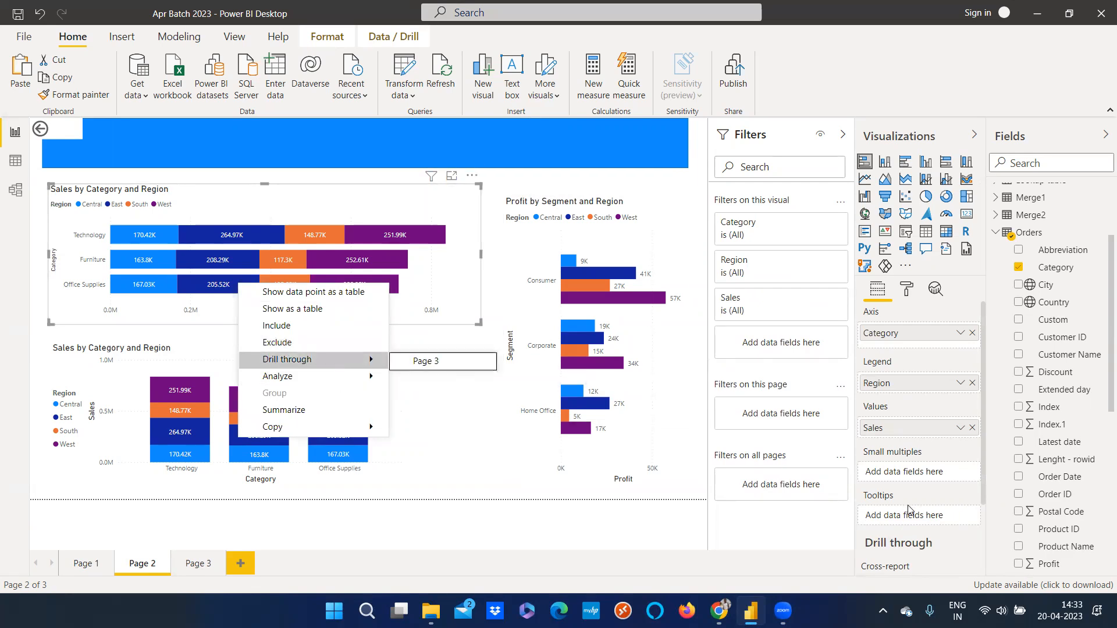
scroll(905, 517, "down", 3)
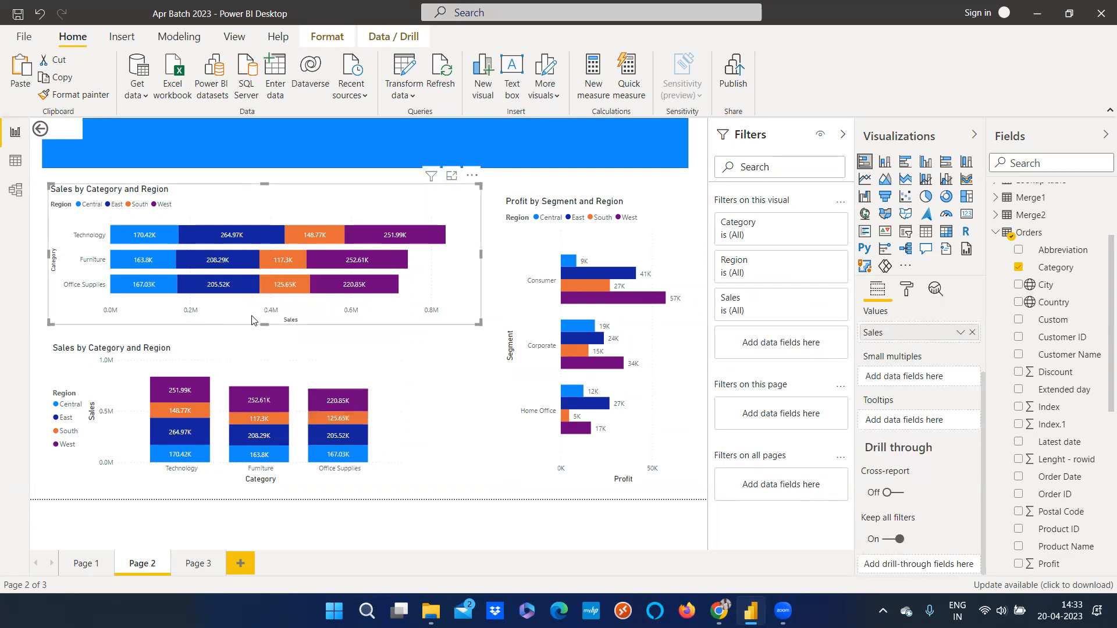
right_click(212, 259)
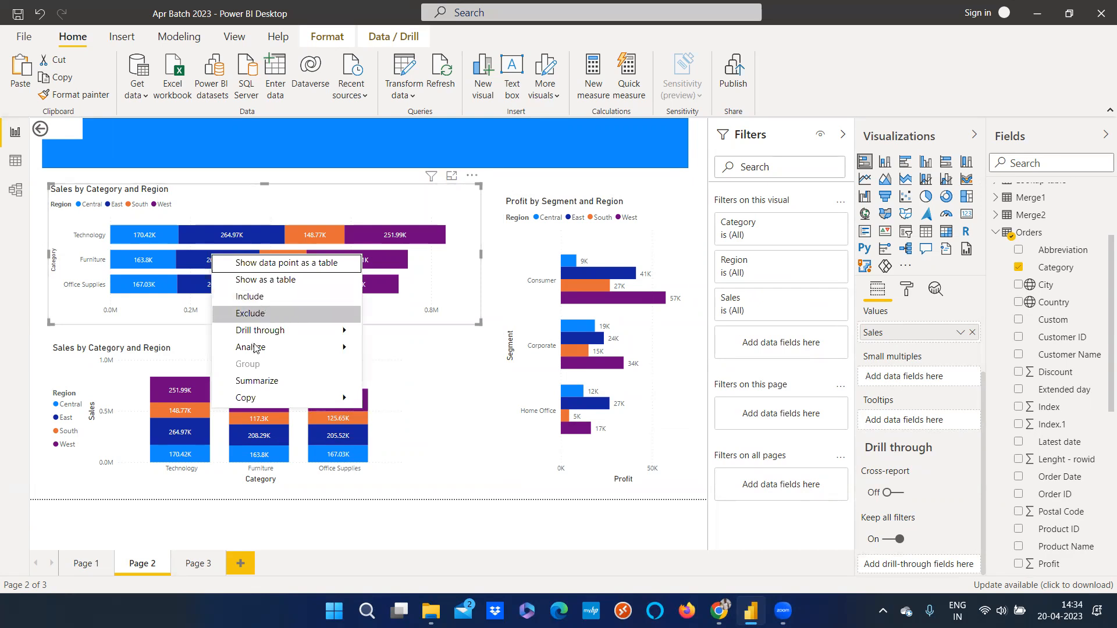
mouse_move(252, 336)
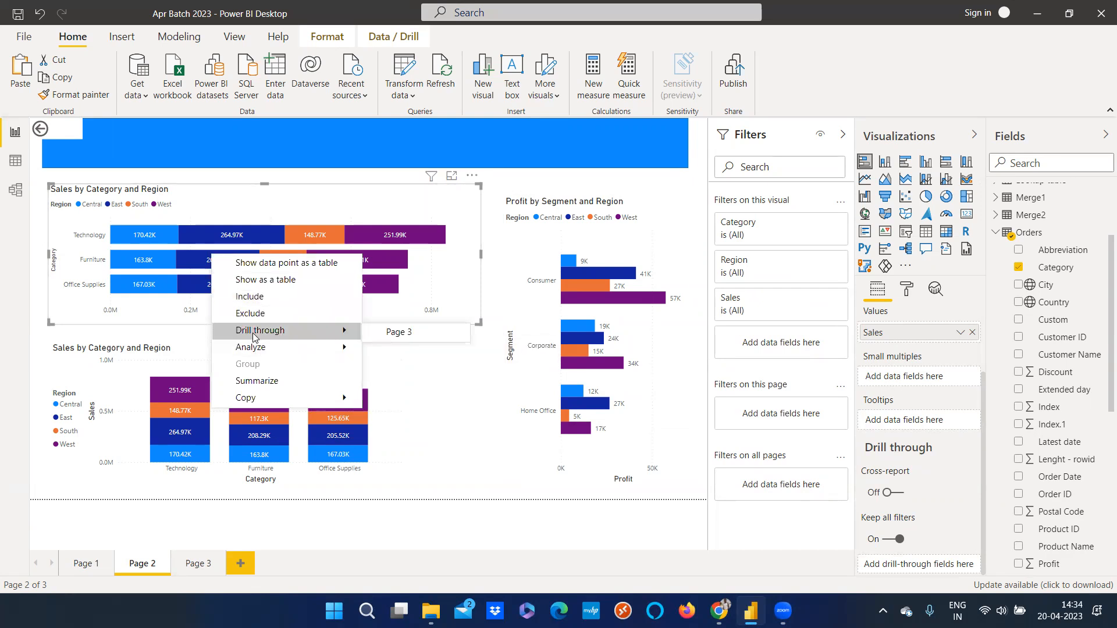
left_click(391, 337)
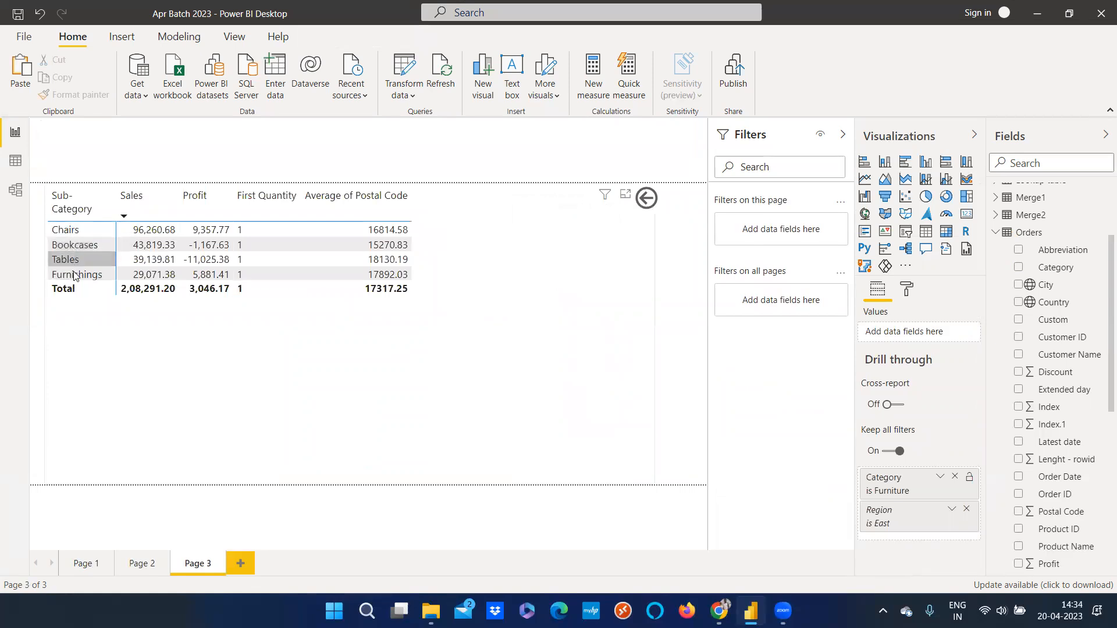
Revisit Page 2, return to Page 3, and pull the matrix's right edge in slightly
left_click(142, 563)
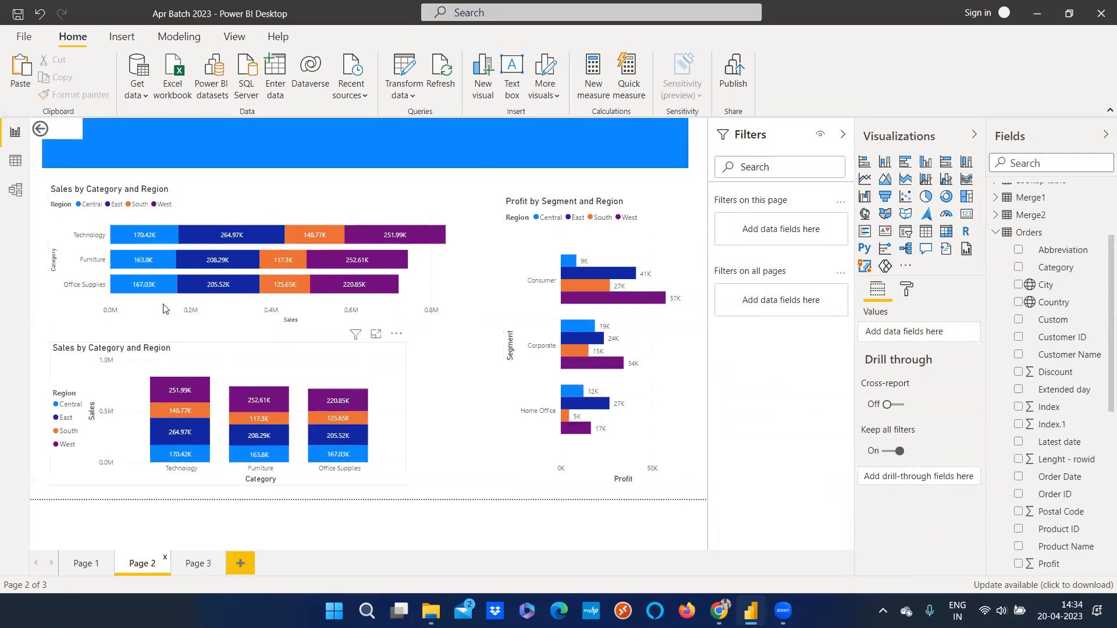
left_click(197, 564)
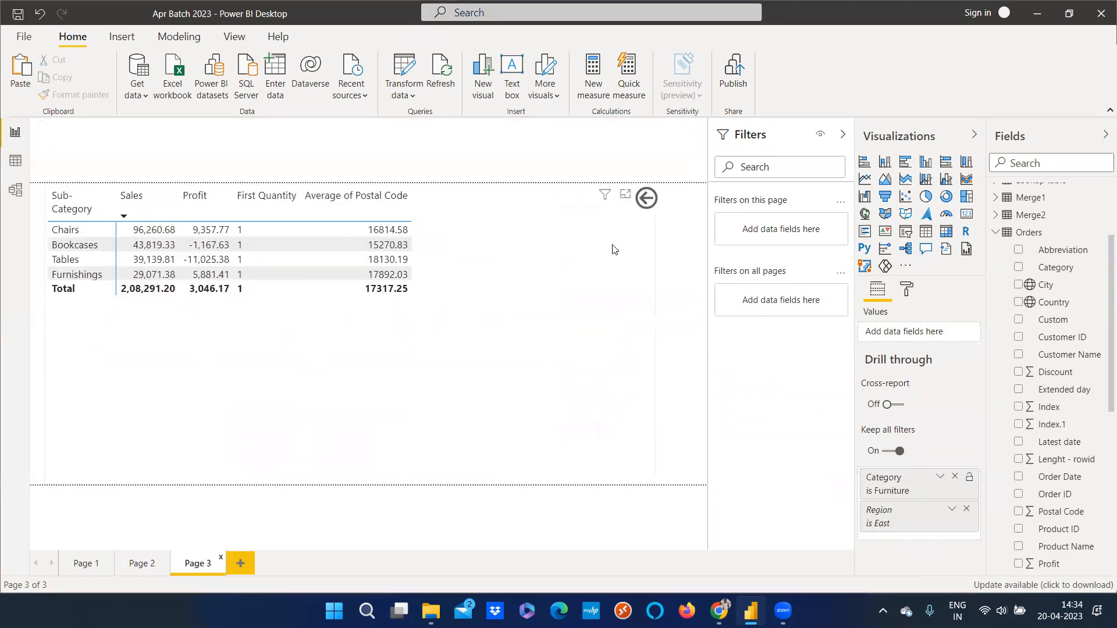
left_click(596, 285)
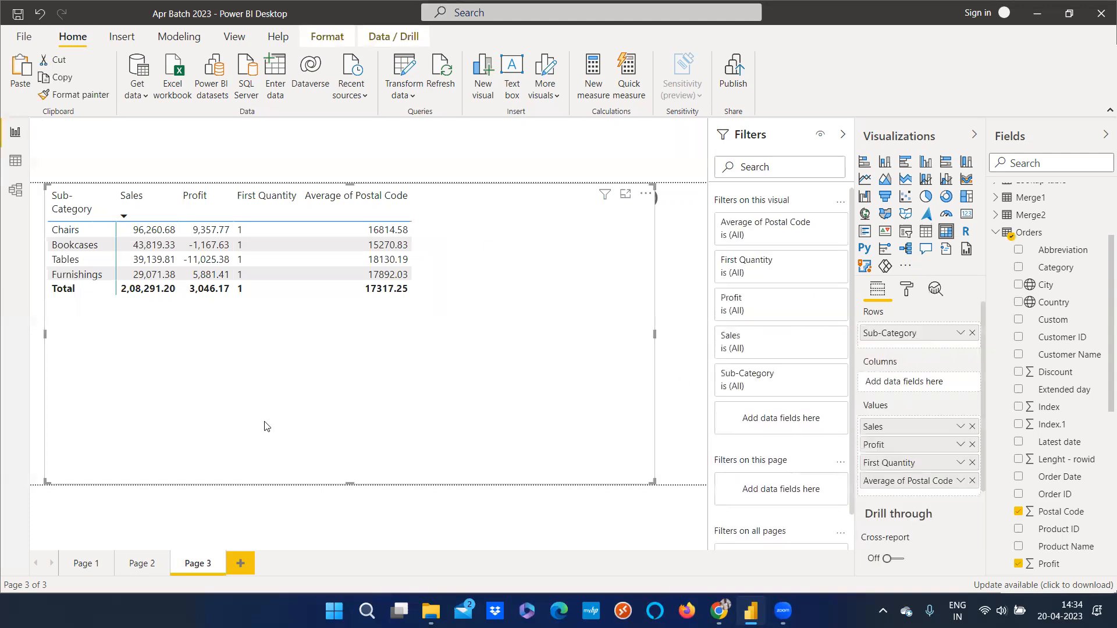
left_click_drag(602, 481, 571, 482)
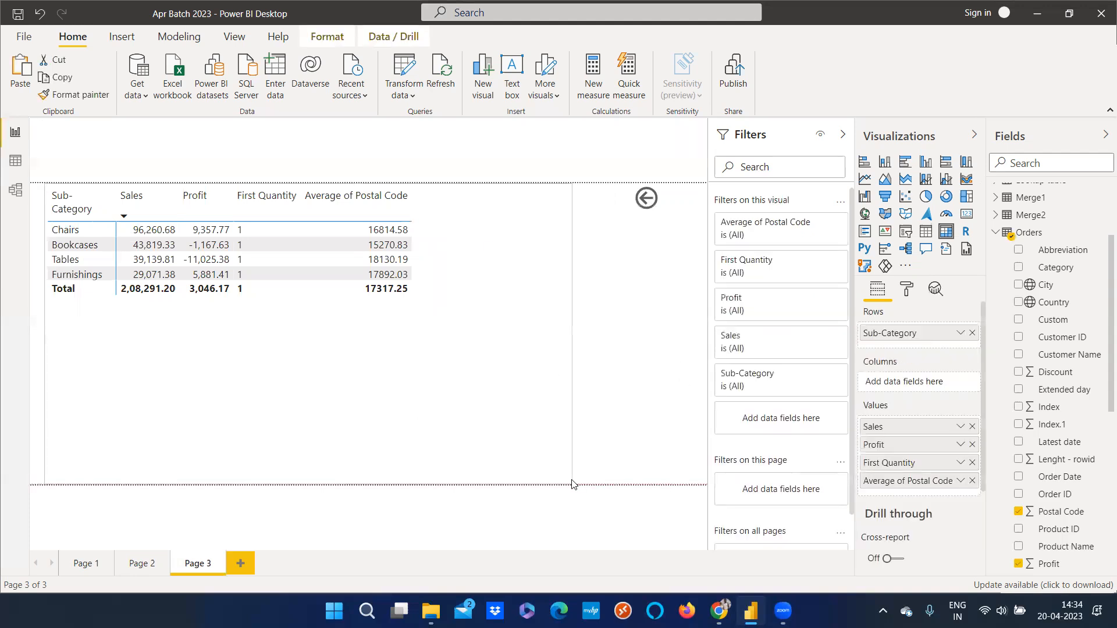
Go back to Page 2 with the back button and drill through from the Technology Central bar to Page 3
left_click(644, 200, "ctrl")
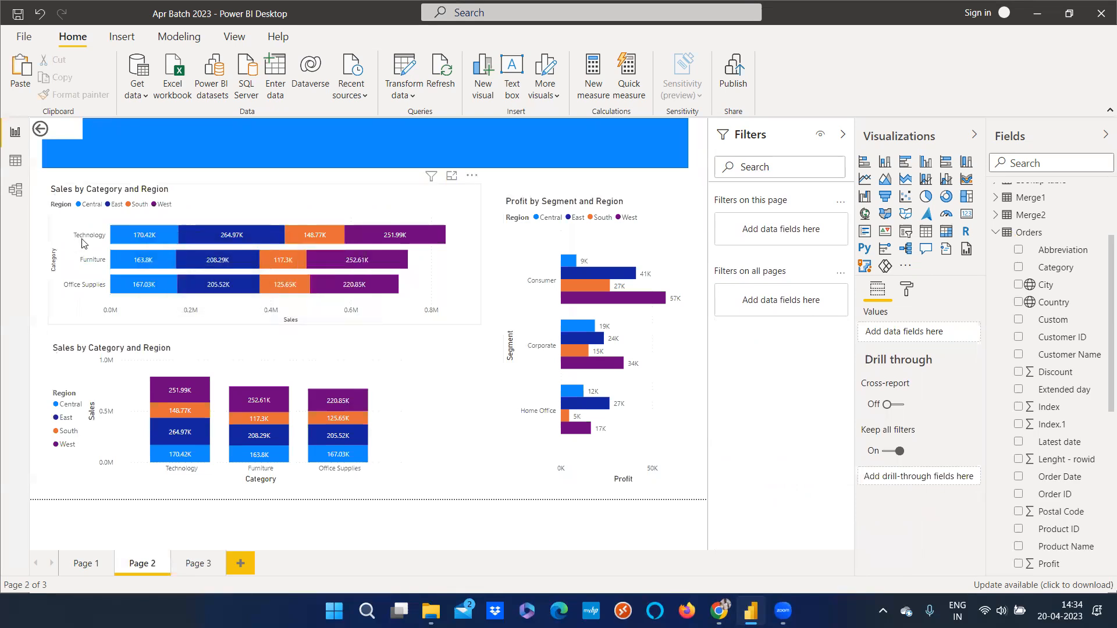
mouse_move(131, 241)
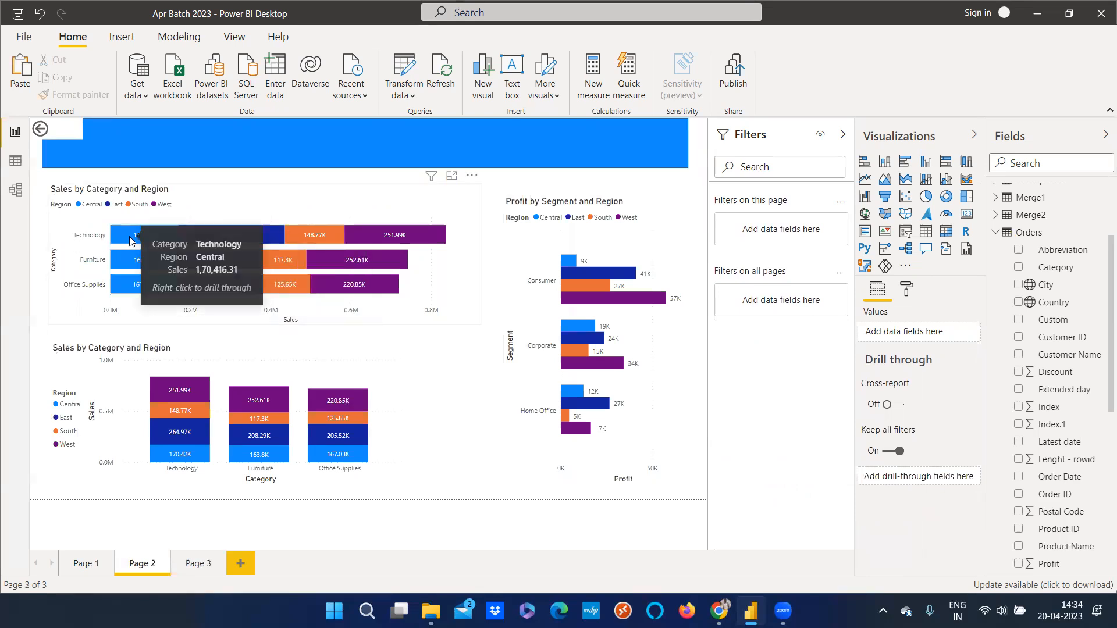
right_click(130, 241)
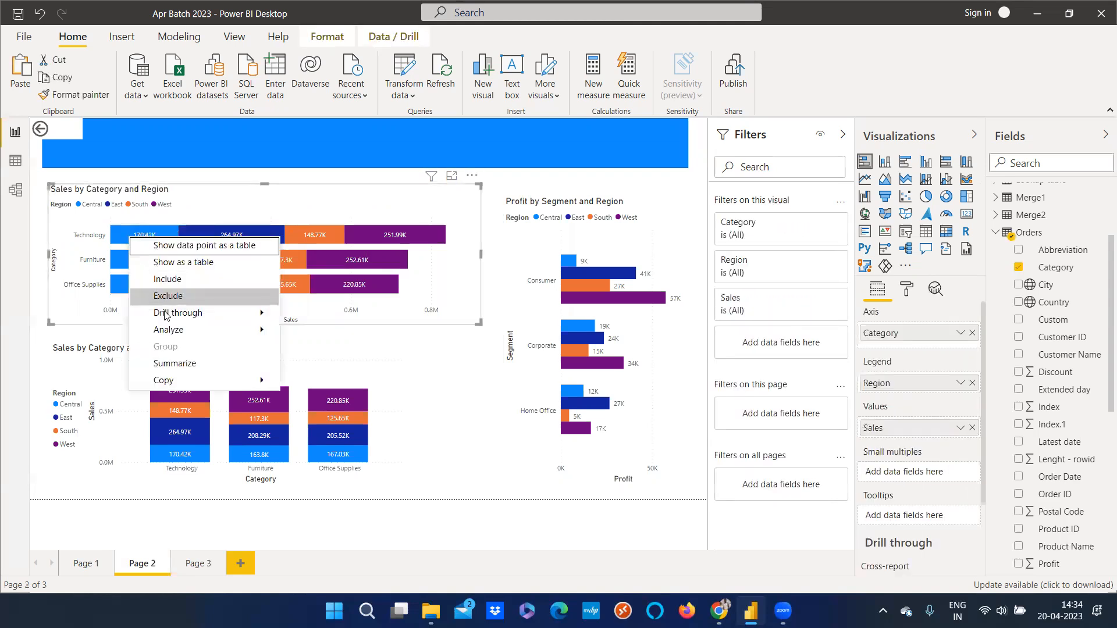
mouse_move(250, 313)
left_click(288, 316)
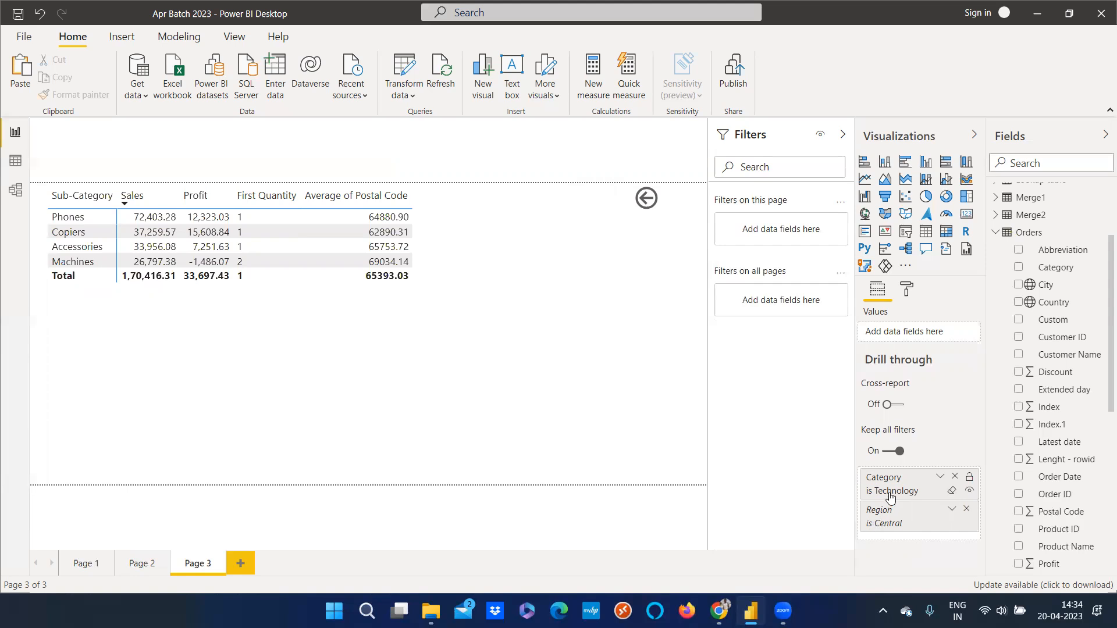
On Page 2, open the bar chart's drill-through menu and dismiss it without drilling
left_click(149, 568)
left_click(187, 217)
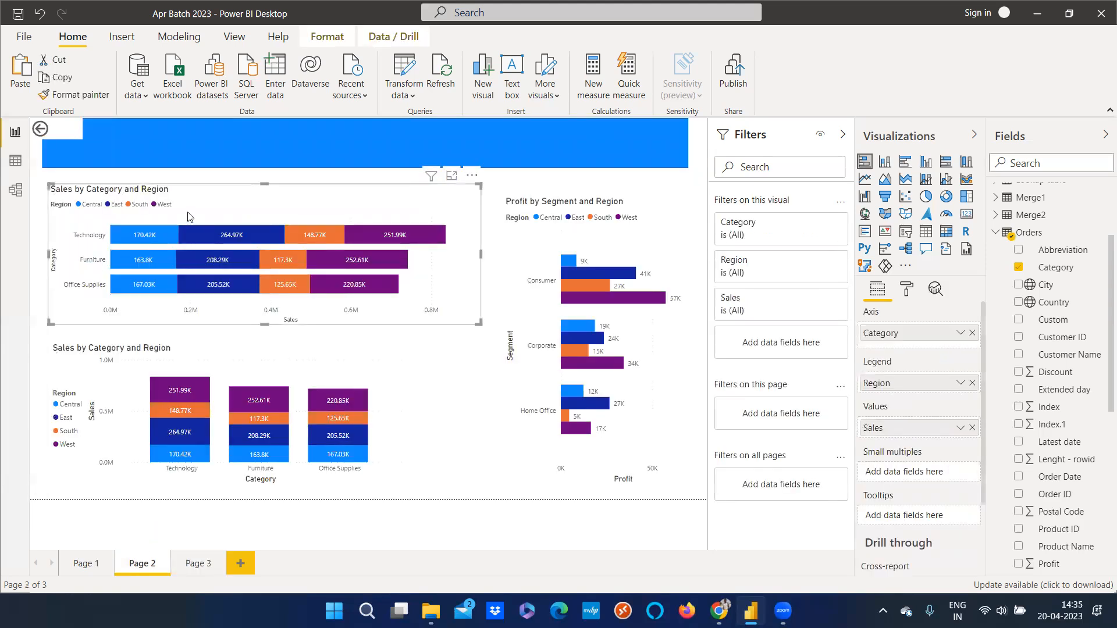
right_click(163, 237)
mouse_move(192, 315)
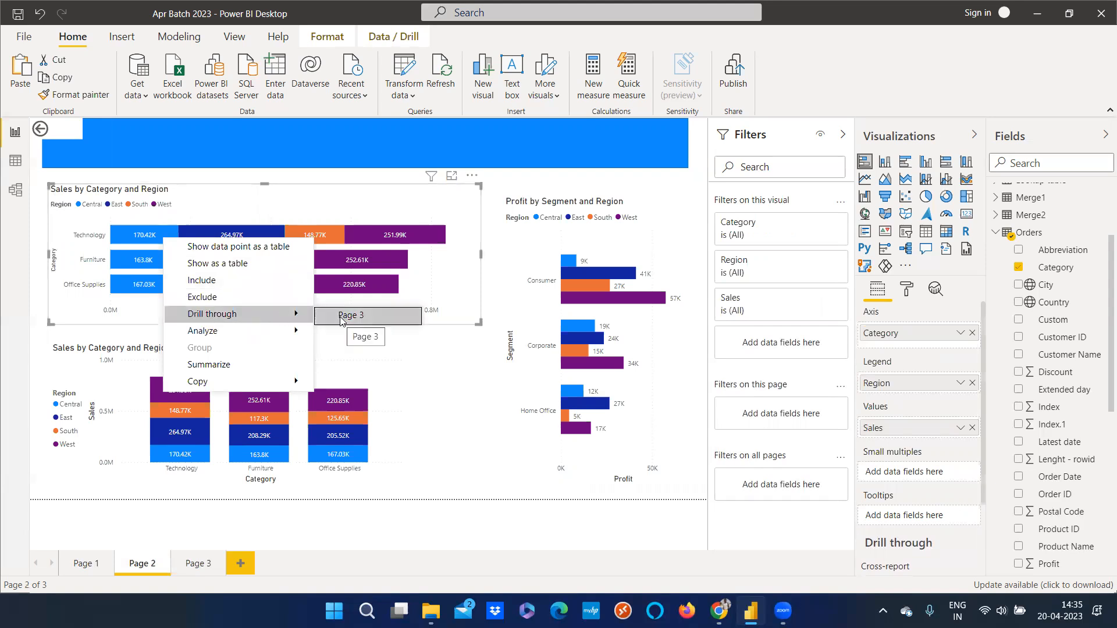
left_click(210, 188)
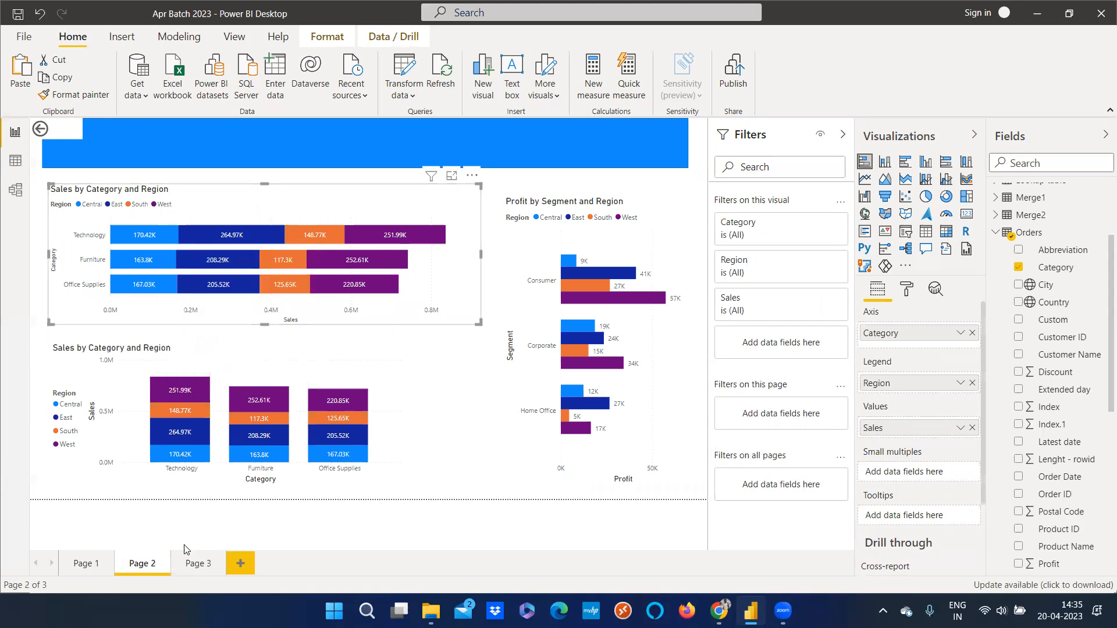
Switch between Page 2 and Page 3 and open the Technology Central bar's context menu without drilling
left_click(189, 560)
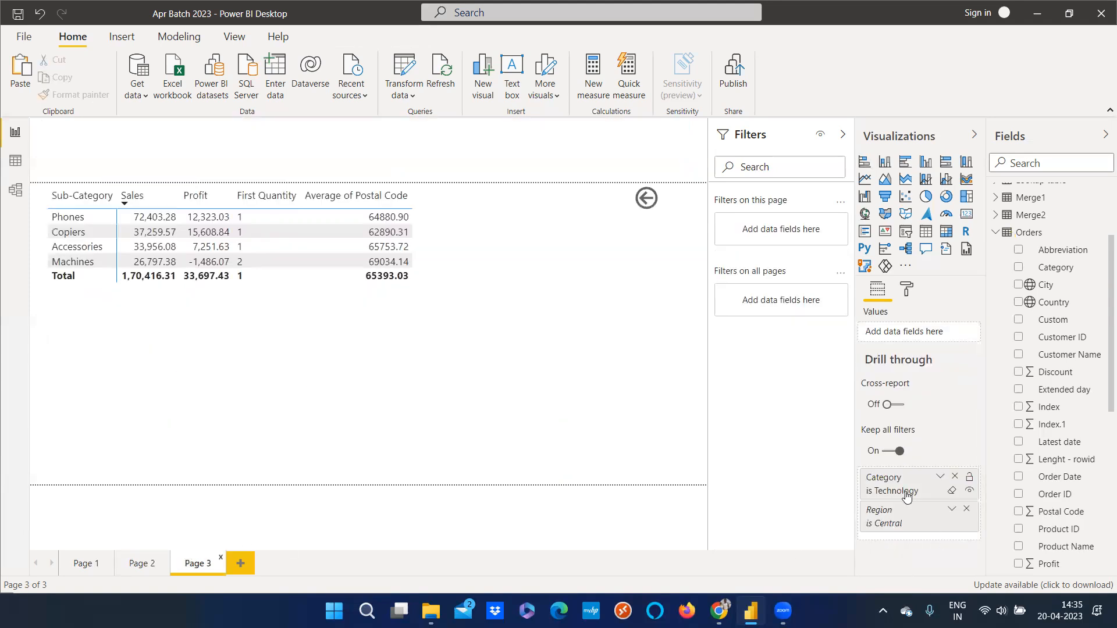
left_click(150, 564)
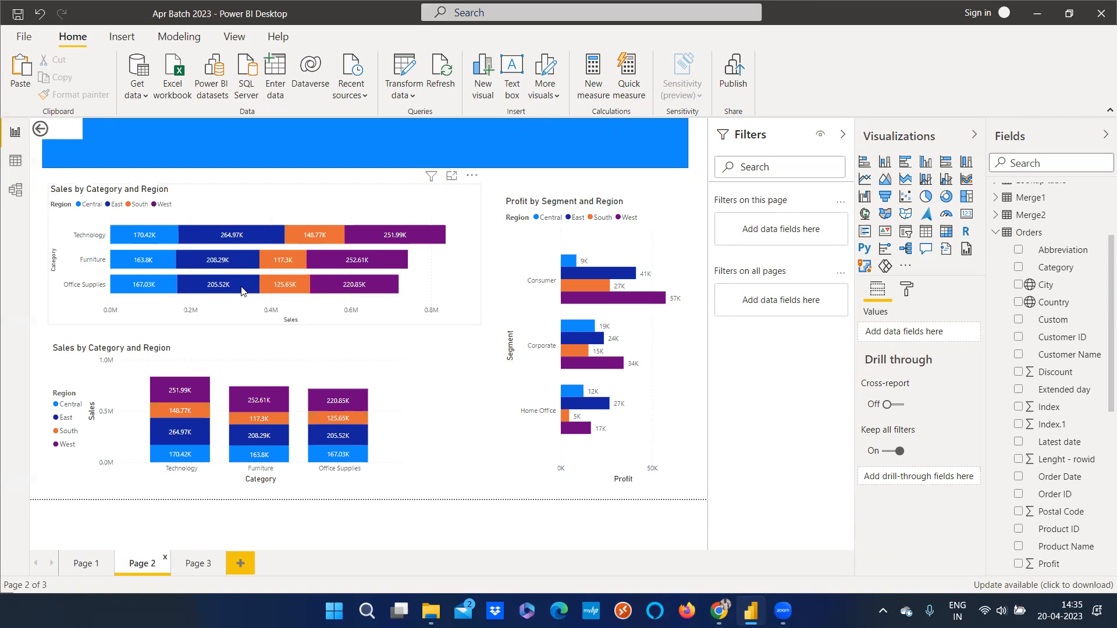
left_click(144, 240)
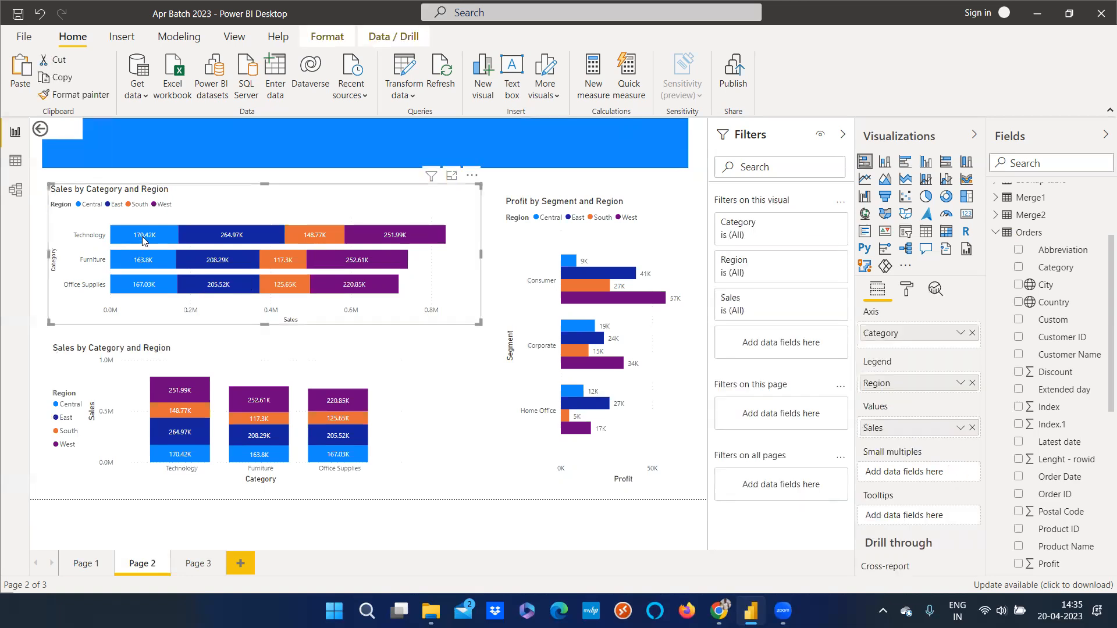
right_click(144, 240)
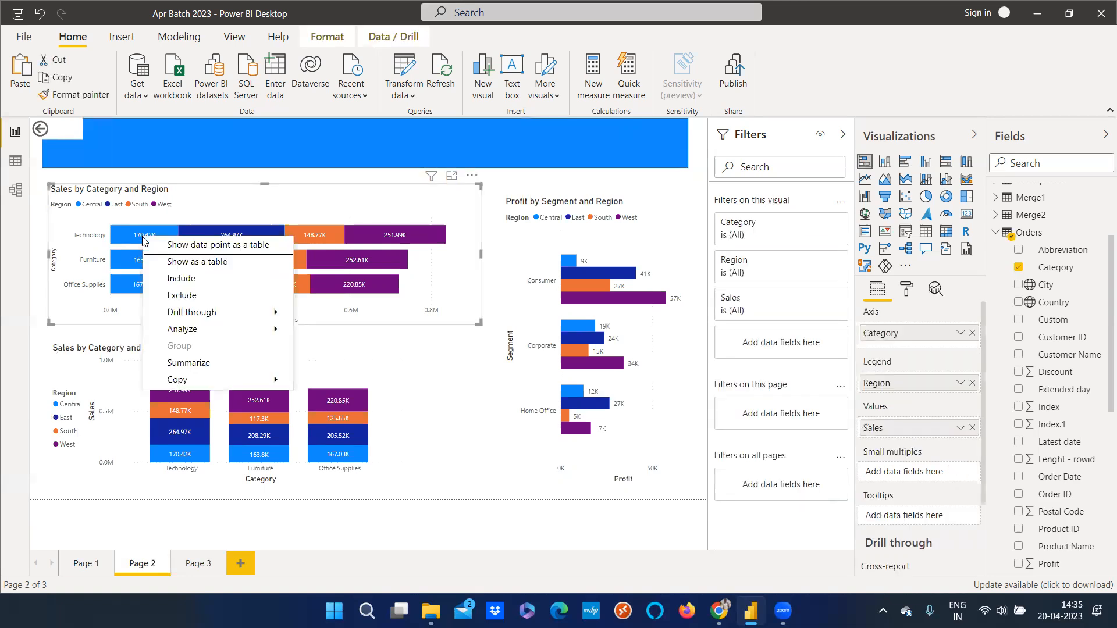
left_click(398, 493)
left_click(197, 563)
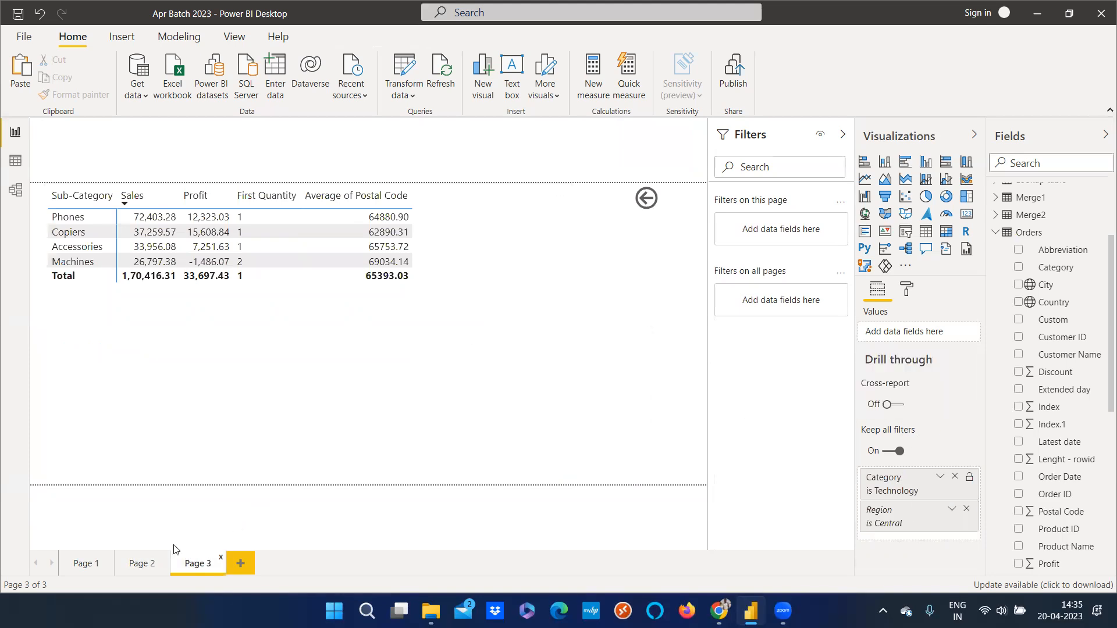
left_click(149, 564)
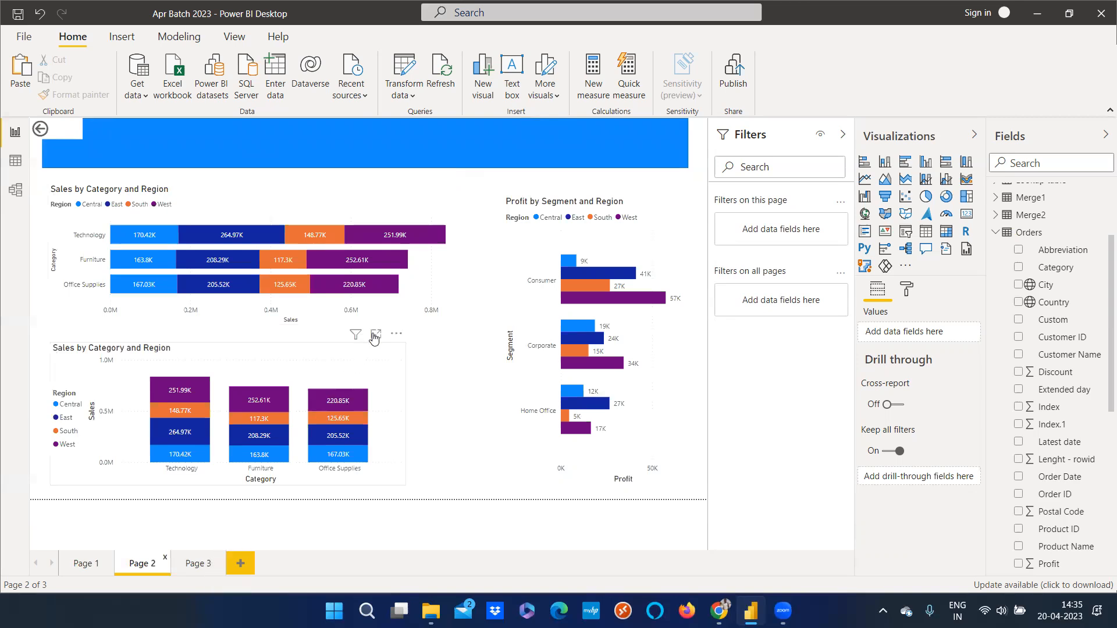
Drill through from the Furniture East bar to Page 3, and go back to Page 2 with the back button
right_click(204, 258)
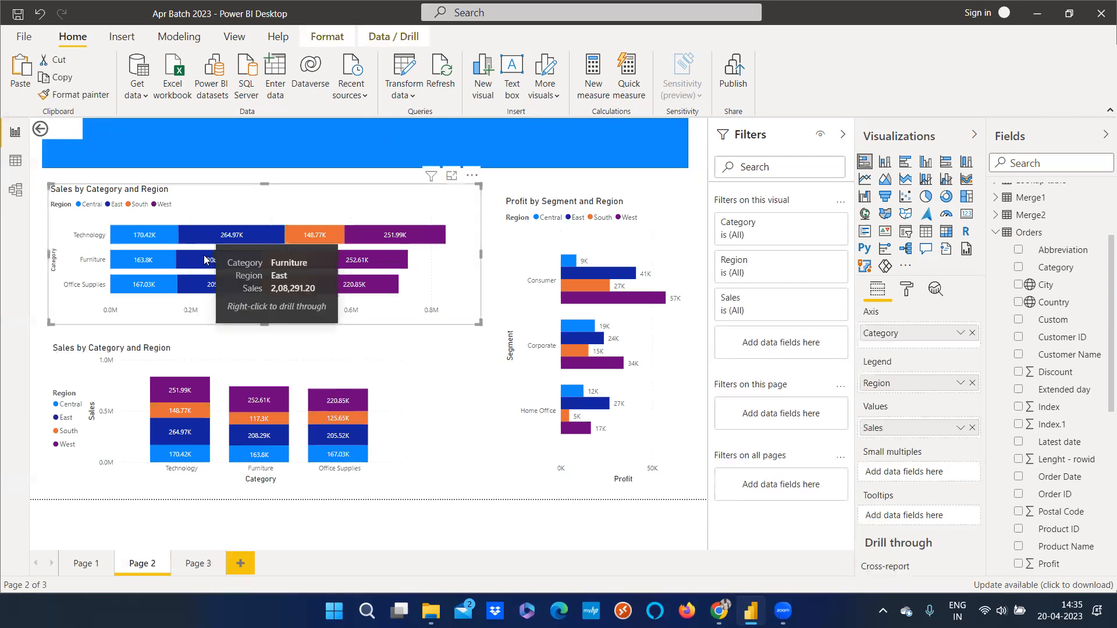
mouse_move(236, 332)
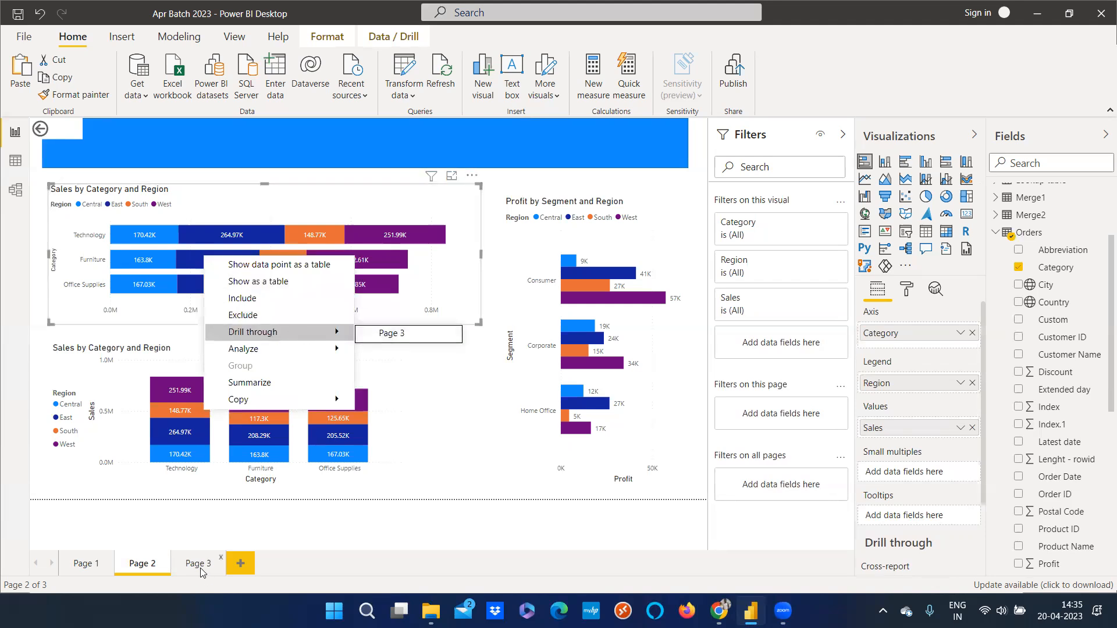
left_click(391, 336)
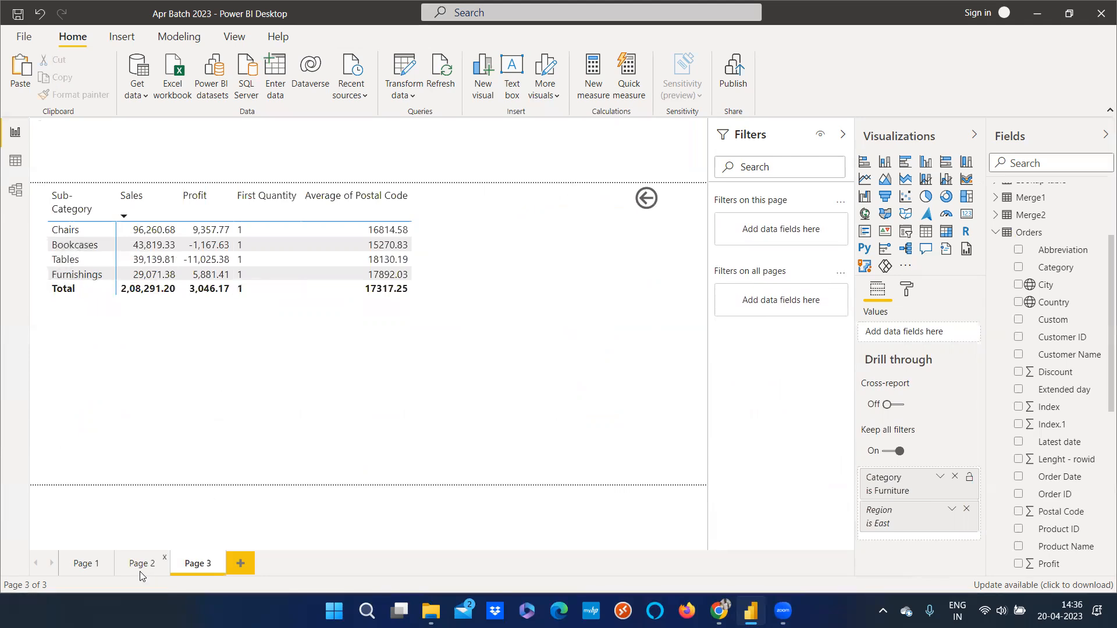
left_click(654, 200, "ctrl")
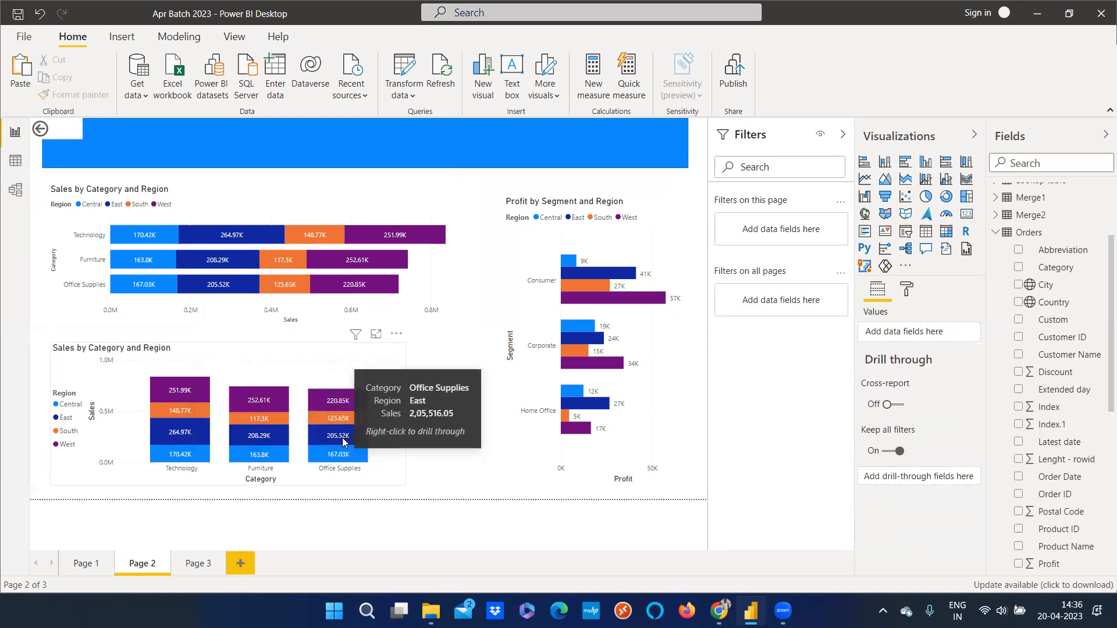
Drill through from the Office Supplies East segment of the Sales by Category and Region column chart to Page 3
right_click(344, 442)
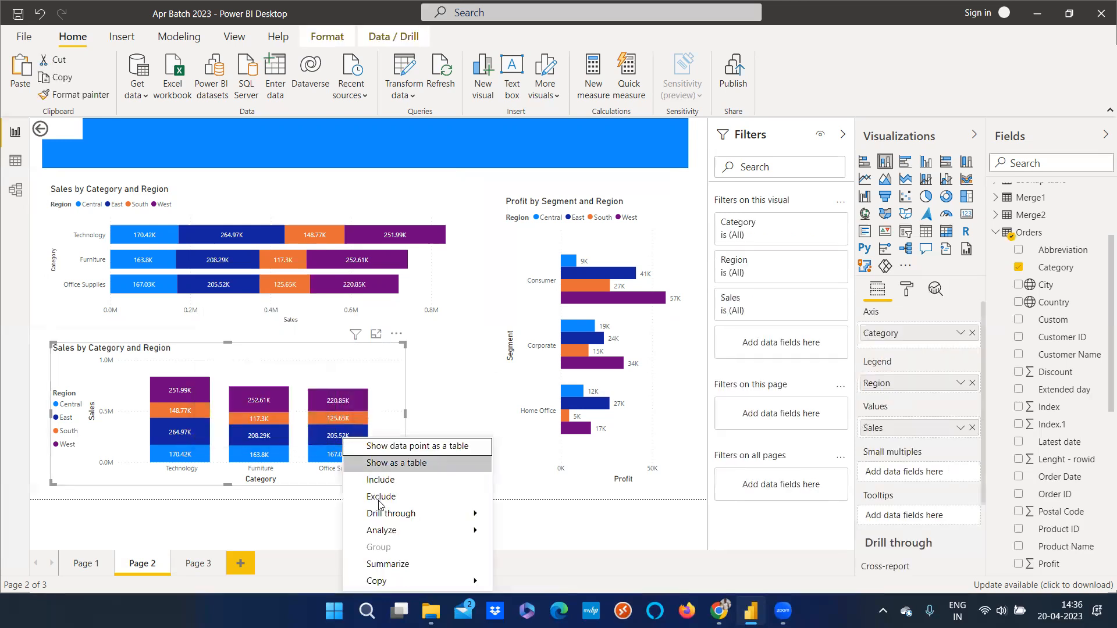
mouse_move(382, 512)
left_click(527, 516)
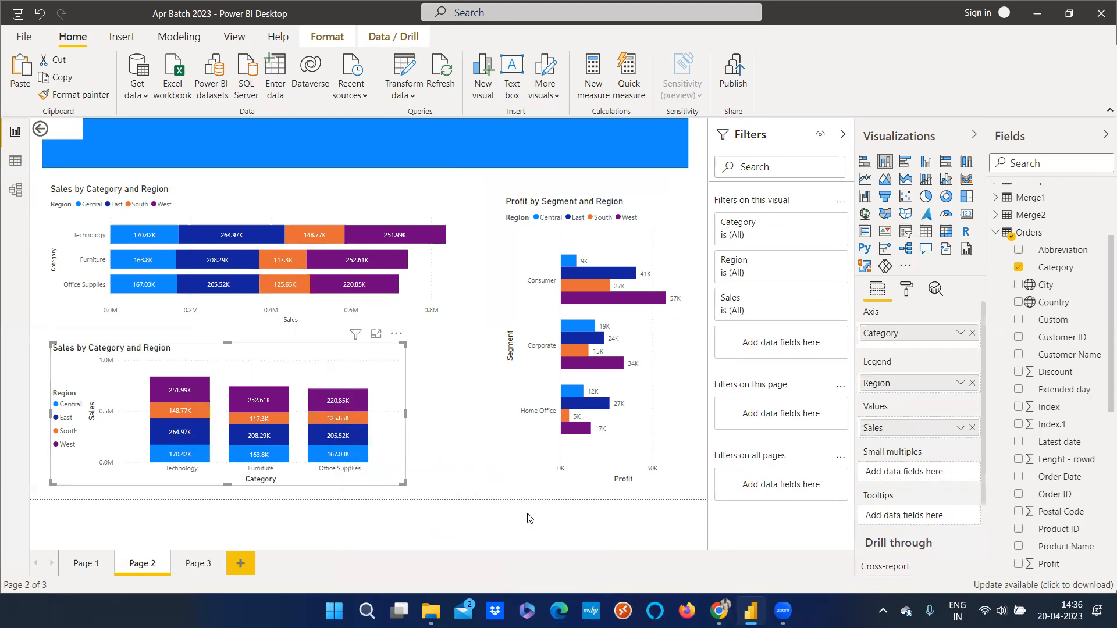
left_click(89, 246)
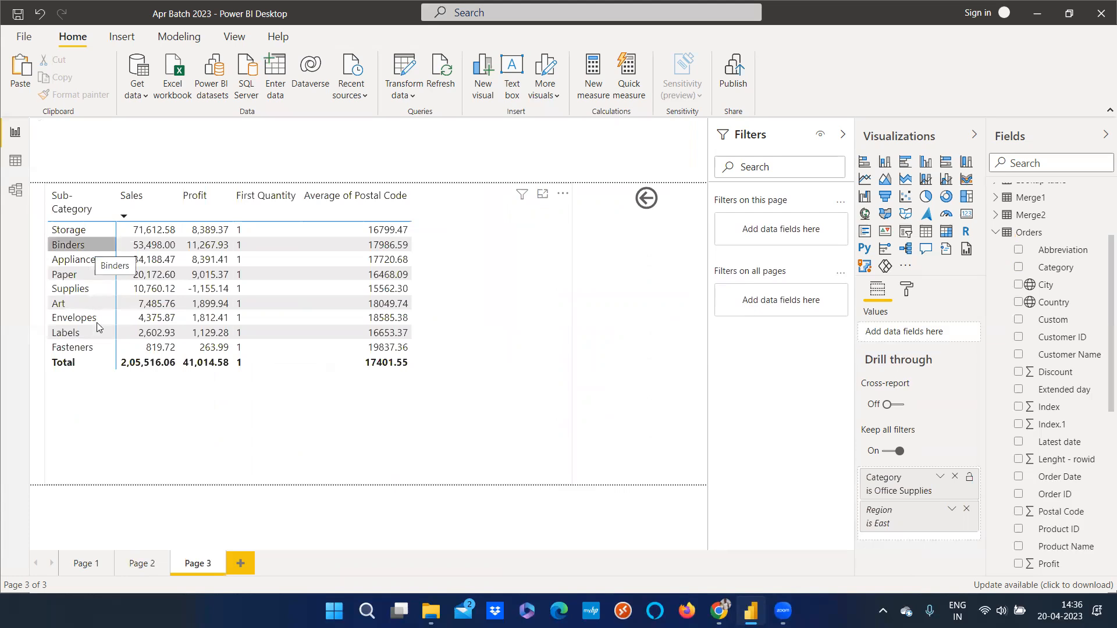
left_click(102, 344)
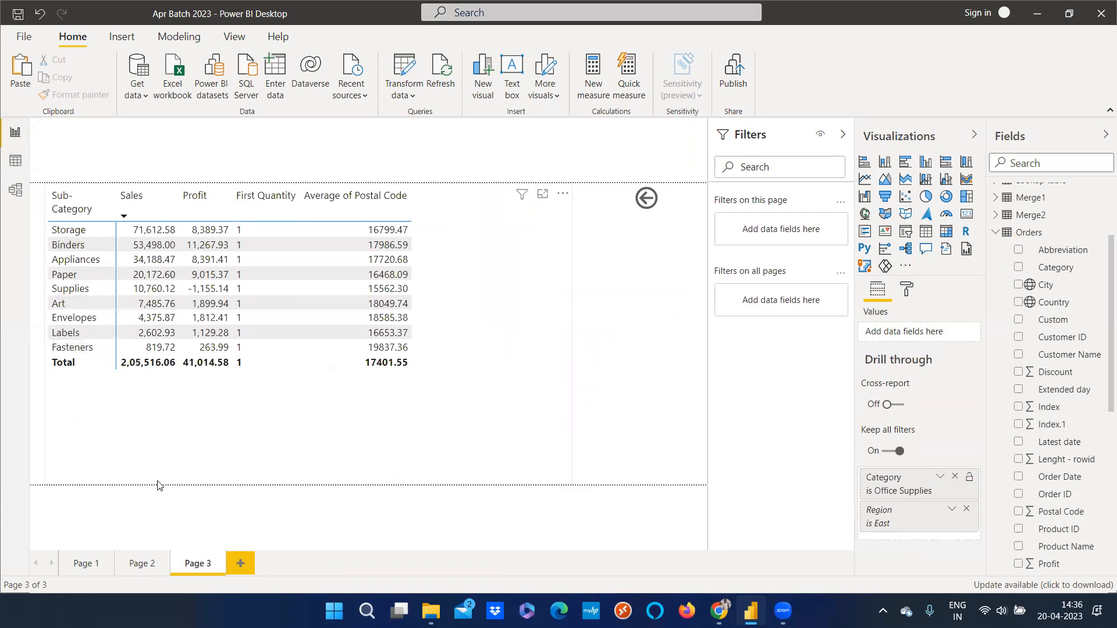
Switch back and forth between Page 2 and Page 3 to compare the charts with the drilled-through matrix
left_click(139, 564)
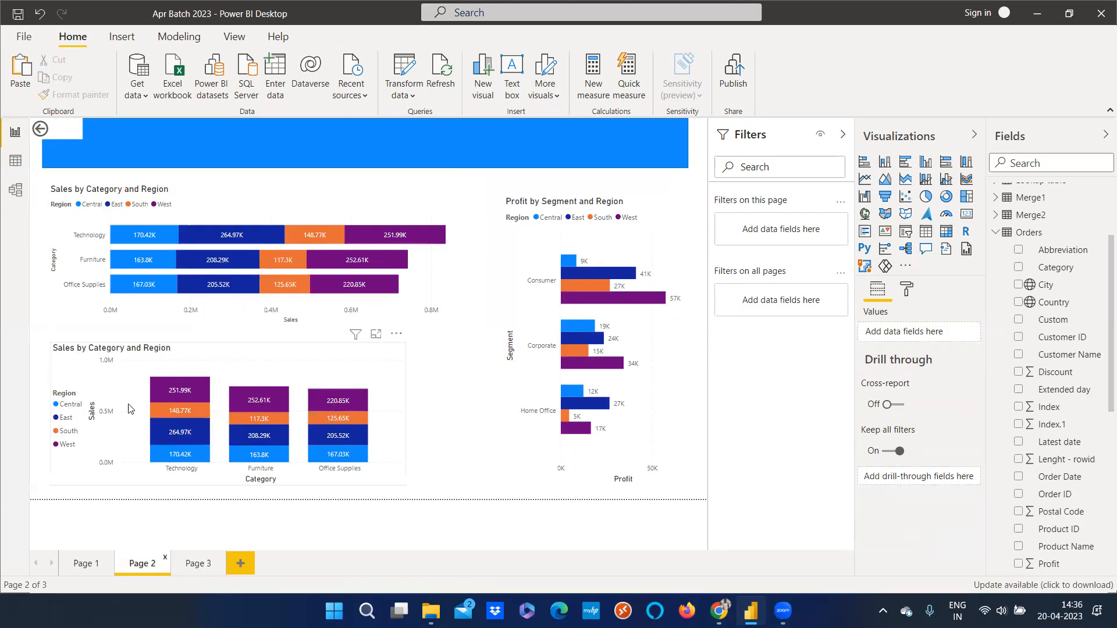
left_click(198, 563)
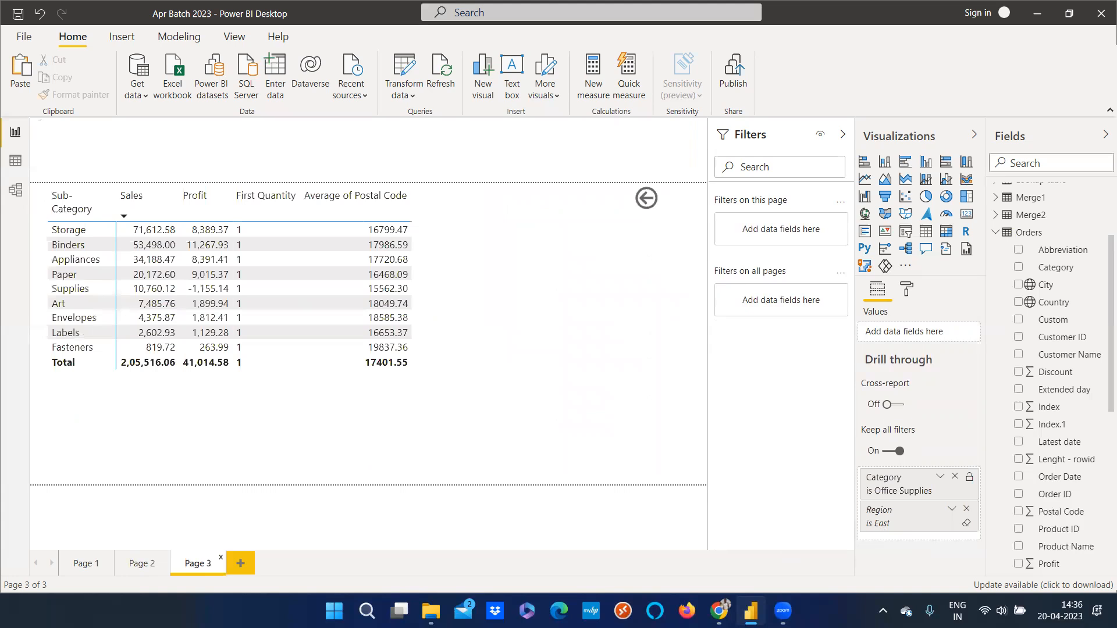
left_click(142, 563)
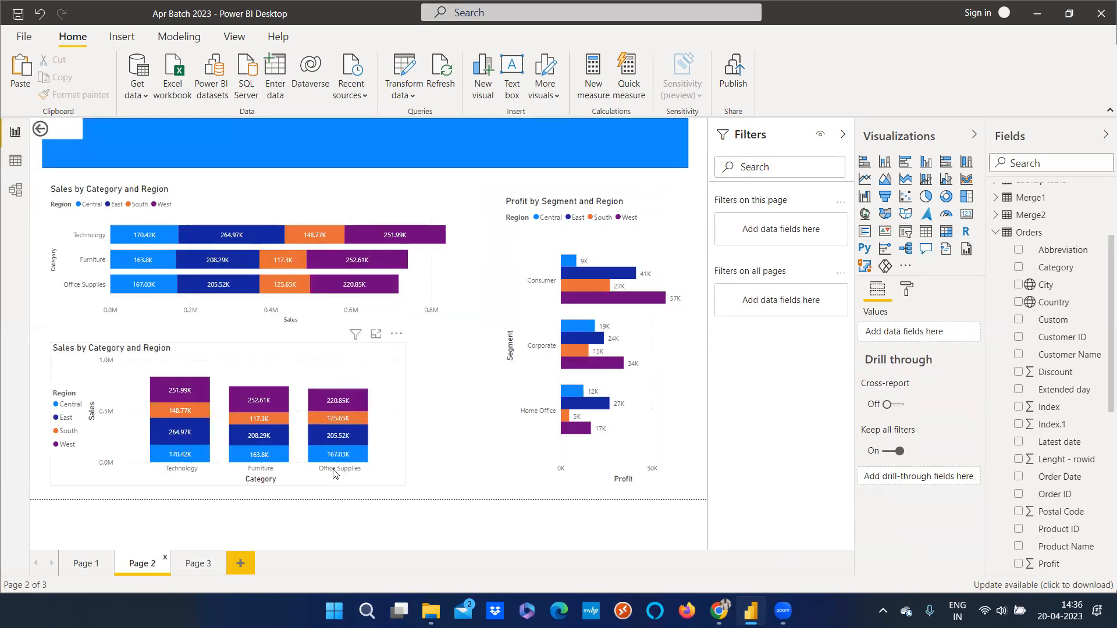
left_click(196, 564)
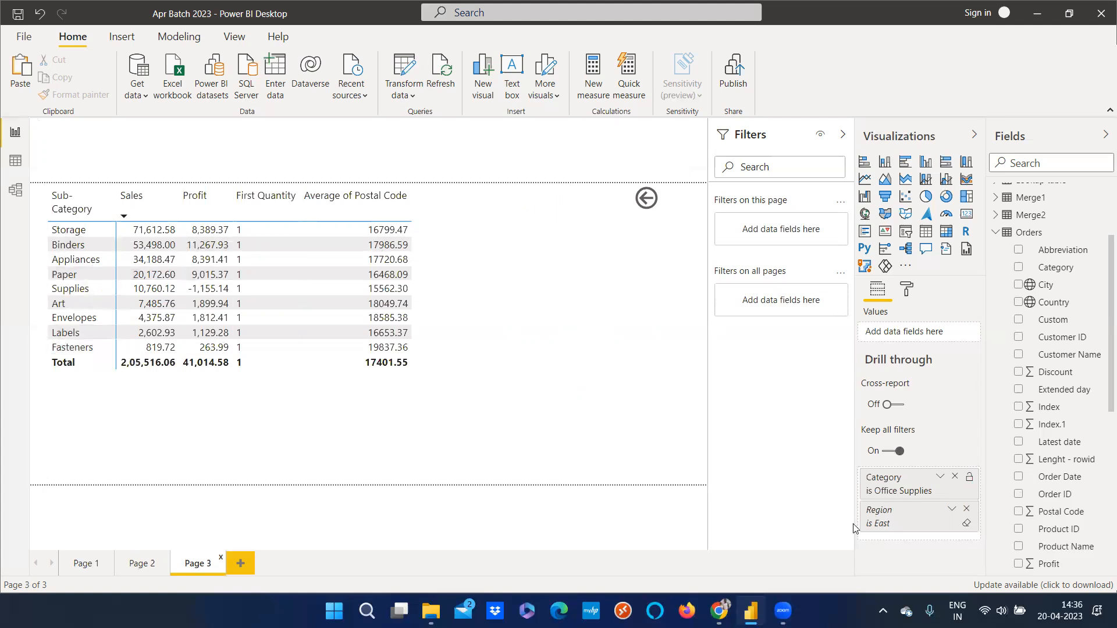
left_click(646, 199, "ctrl")
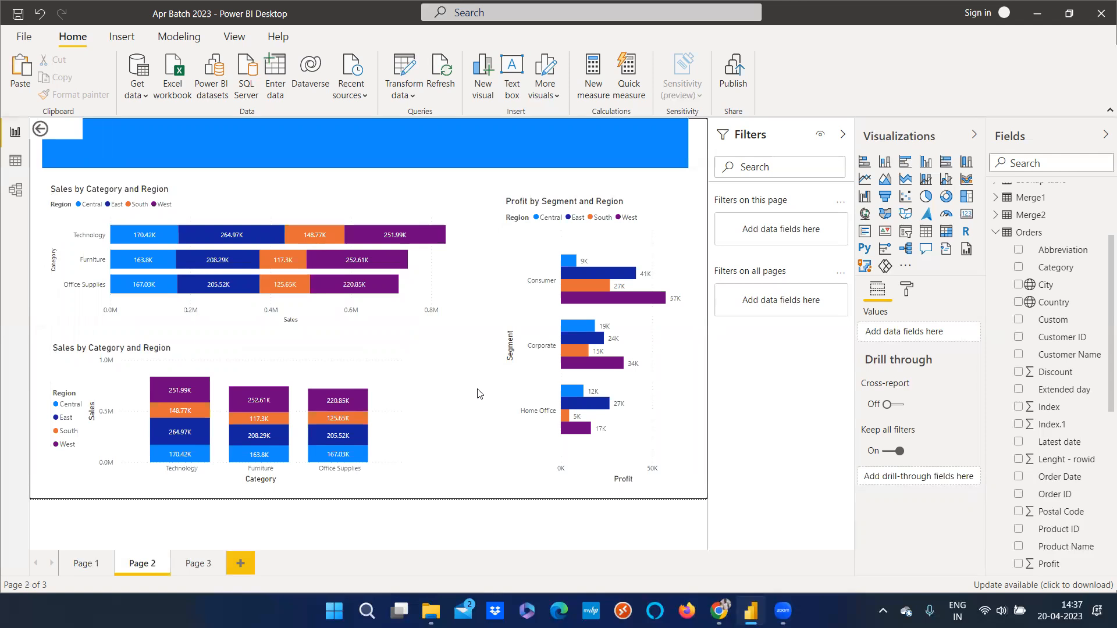
left_click(128, 217)
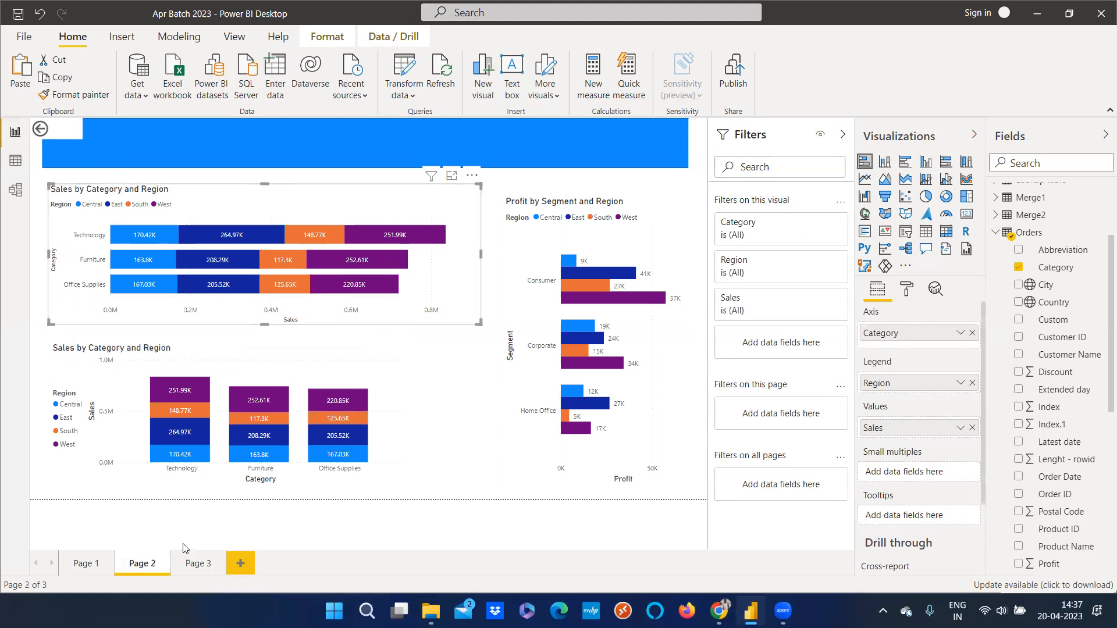
left_click(191, 566)
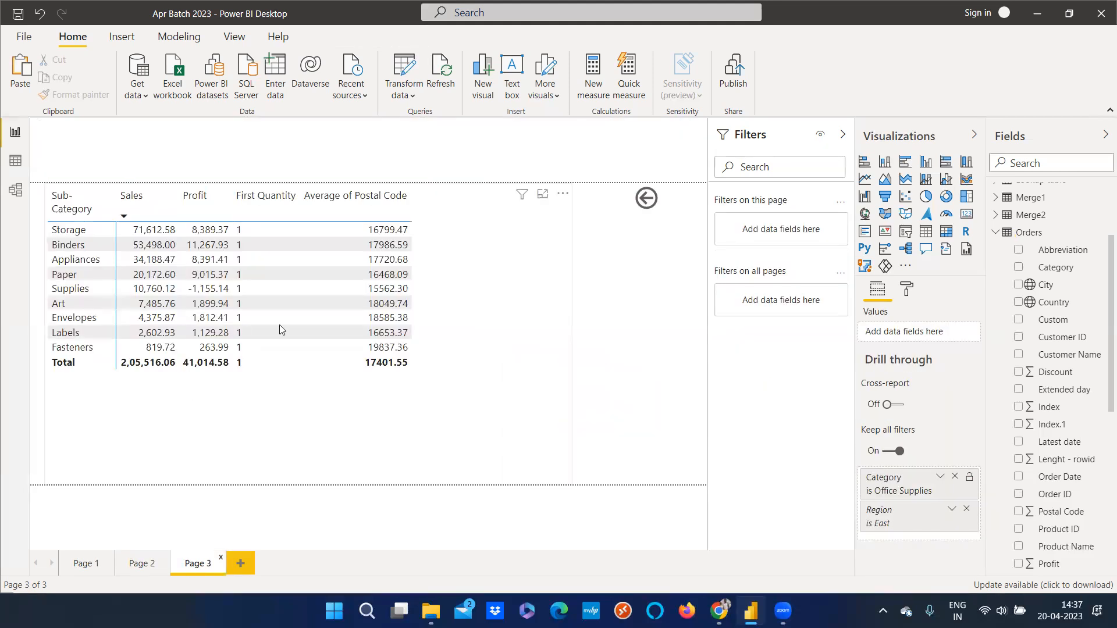
left_click(335, 404)
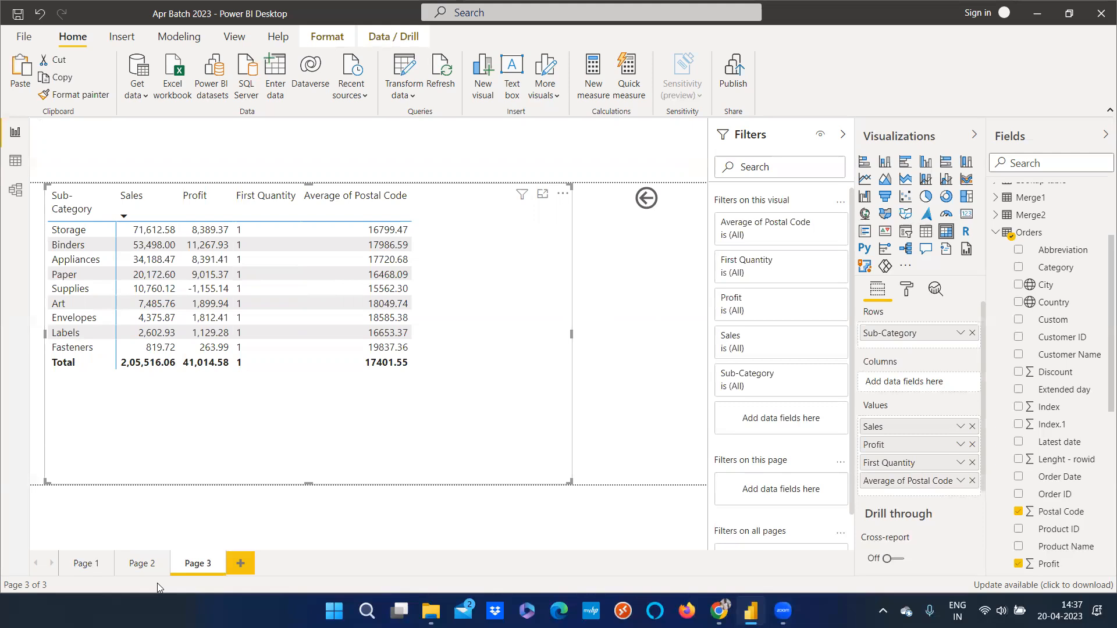
left_click(152, 566)
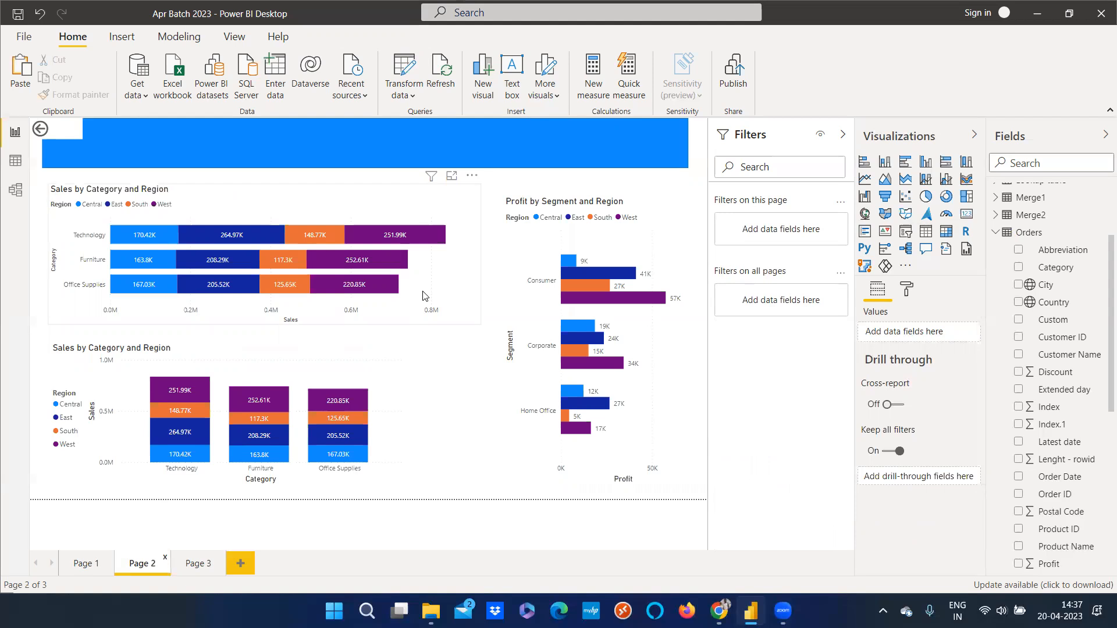
left_click(197, 561)
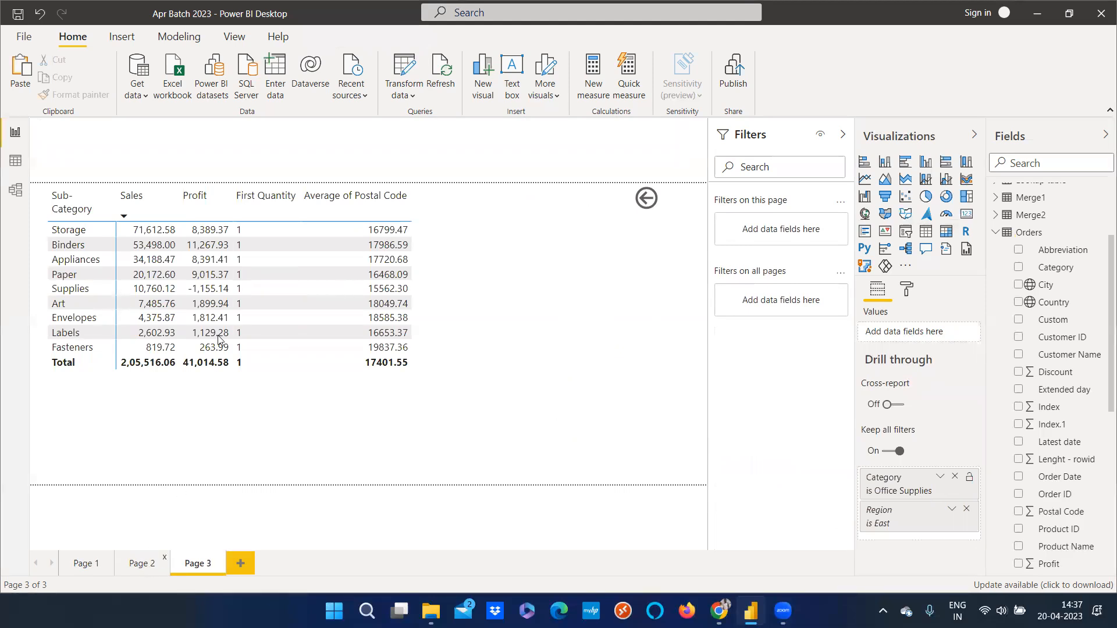
left_click(144, 563)
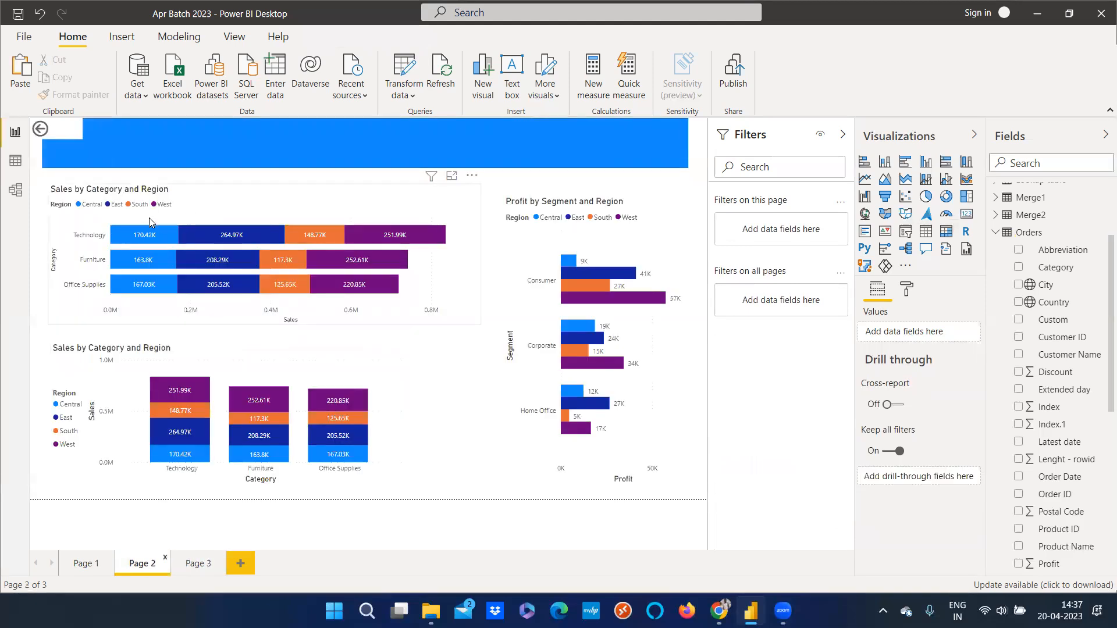
left_click(199, 564)
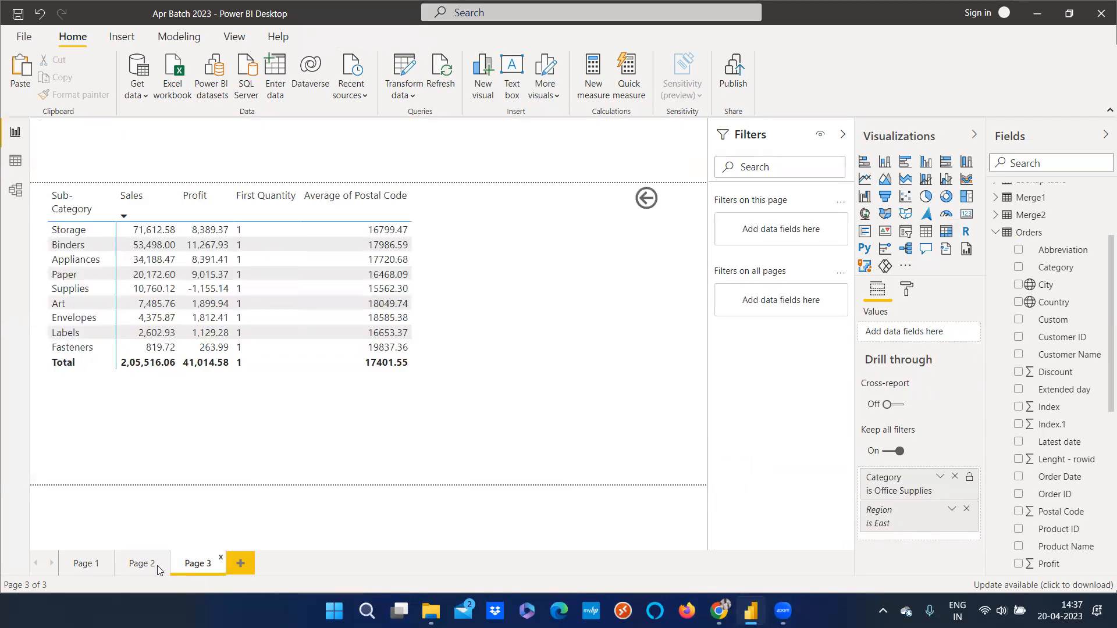
left_click(151, 549)
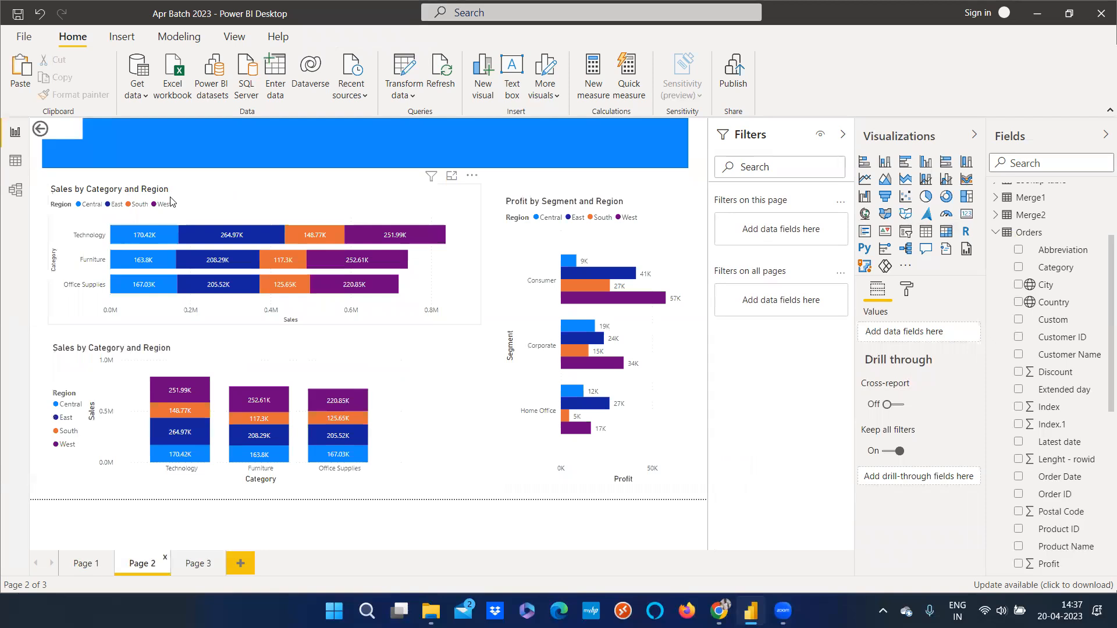
Open the drill-through submenu on the bar chart's Technology bar and dismiss it without drilling
left_click(195, 218)
right_click(201, 237)
mouse_move(255, 316)
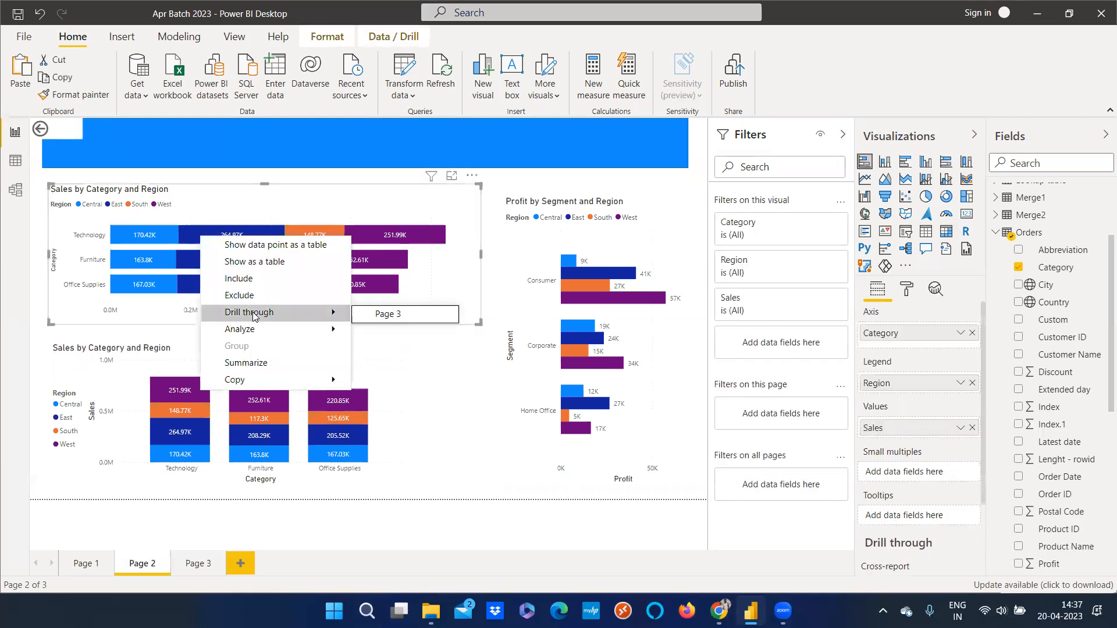
left_click(477, 424)
On Page 3, remove the Category and Region fields from the drill-through filters
left_click(197, 563)
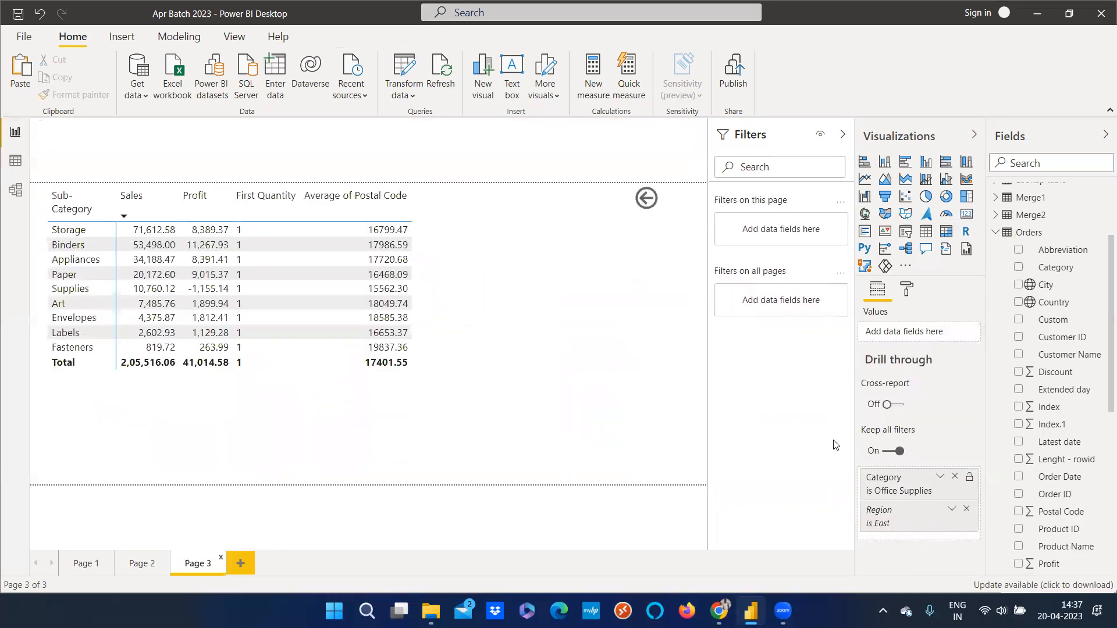
left_click(955, 478)
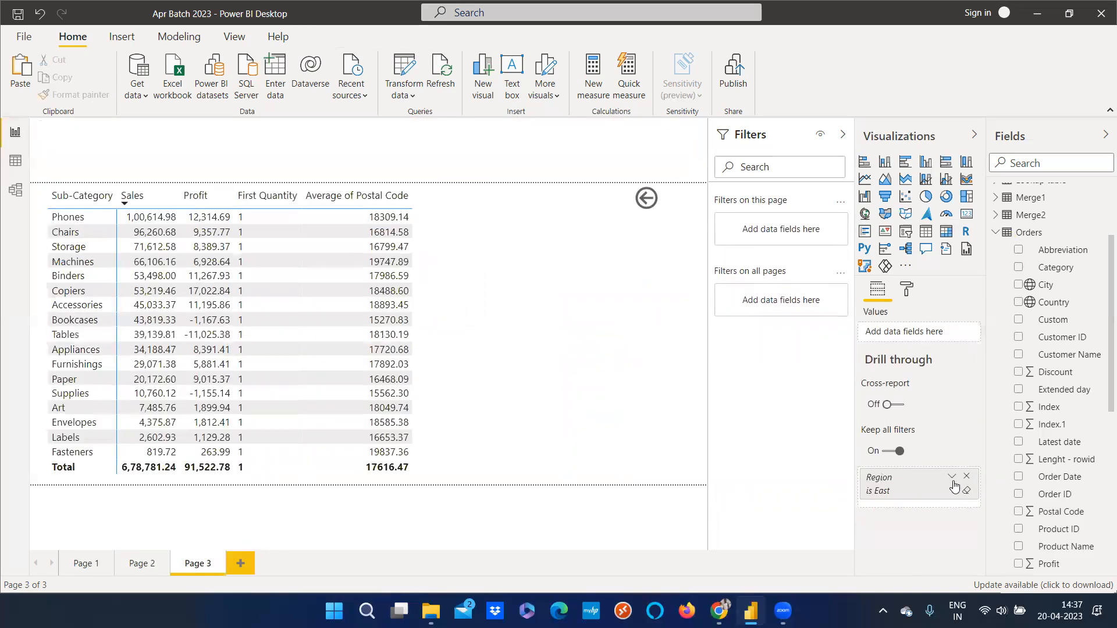
left_click(965, 478)
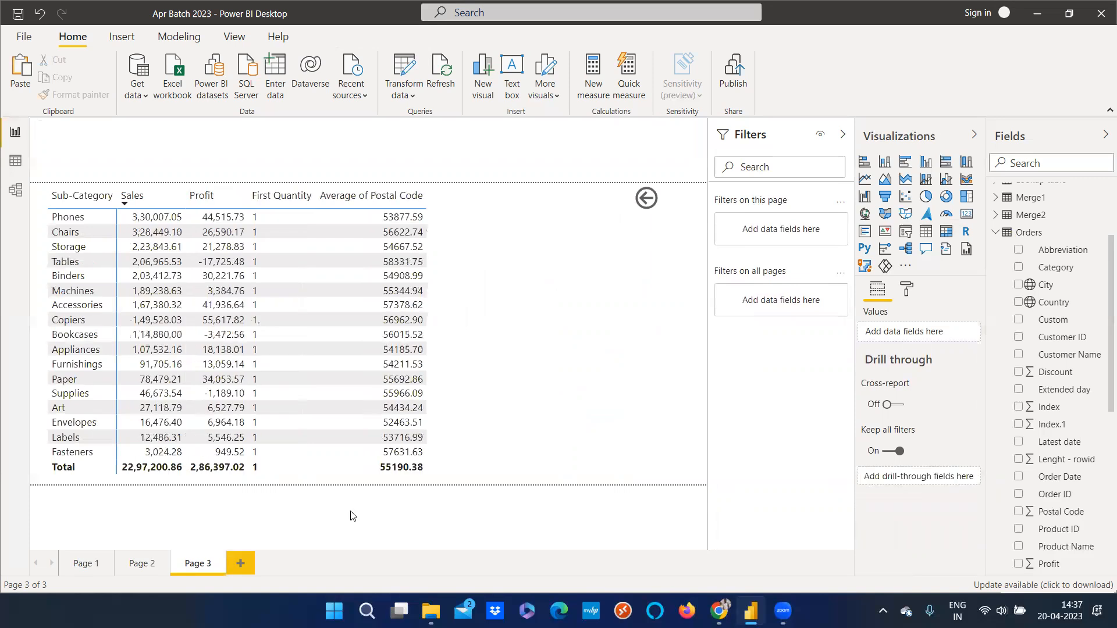
Open the bar chart's context menu on Page 2 to check for the drill-through option, then return to Page 3
left_click(155, 564)
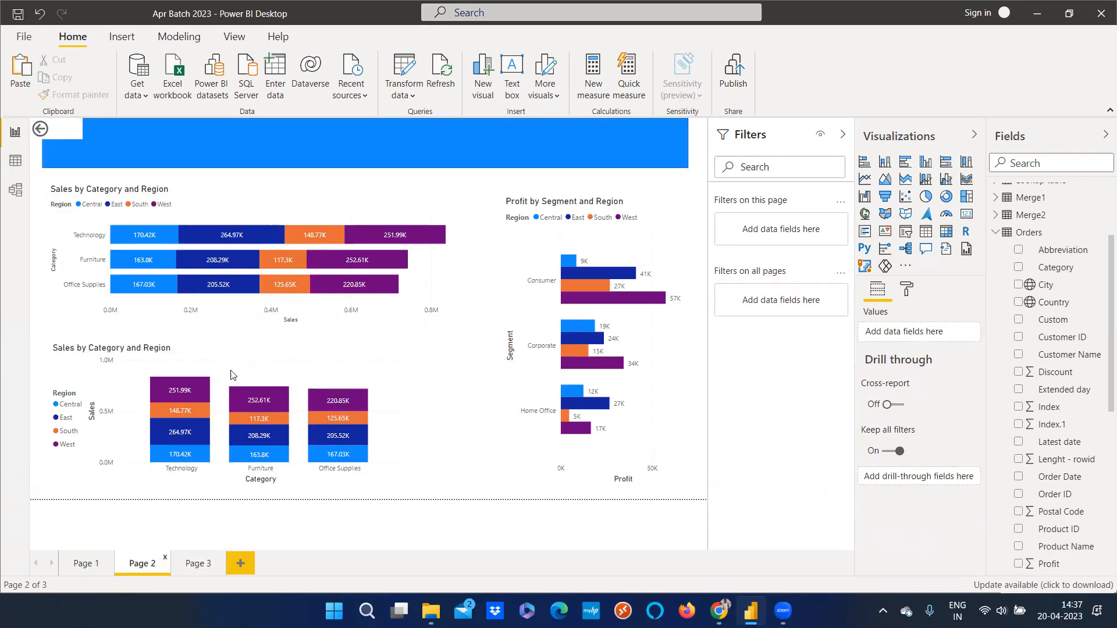
right_click(243, 239)
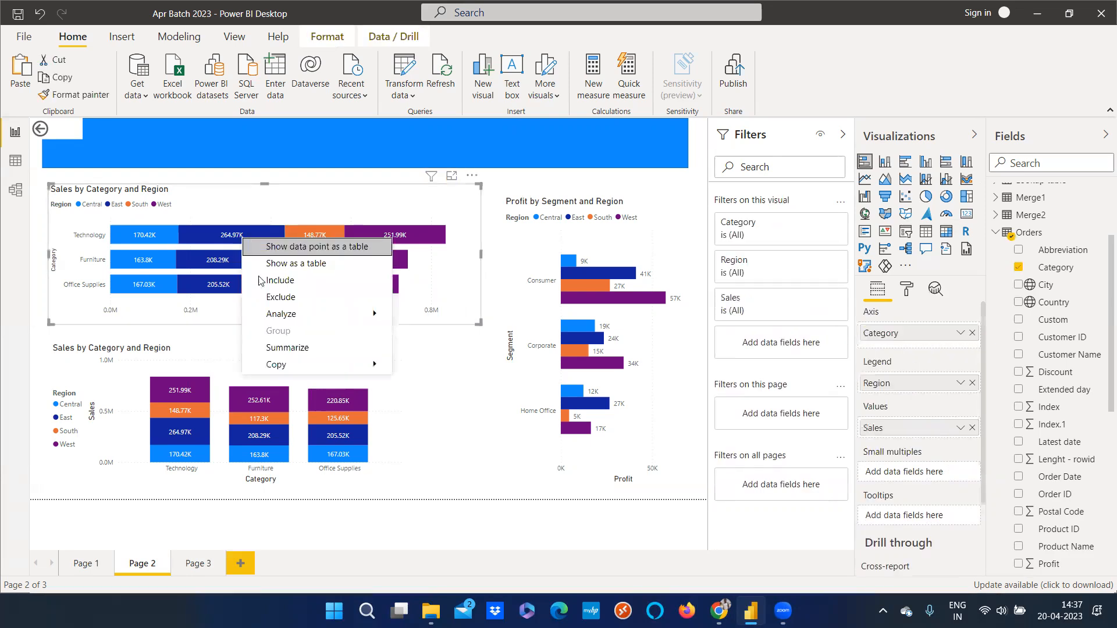
mouse_move(287, 319)
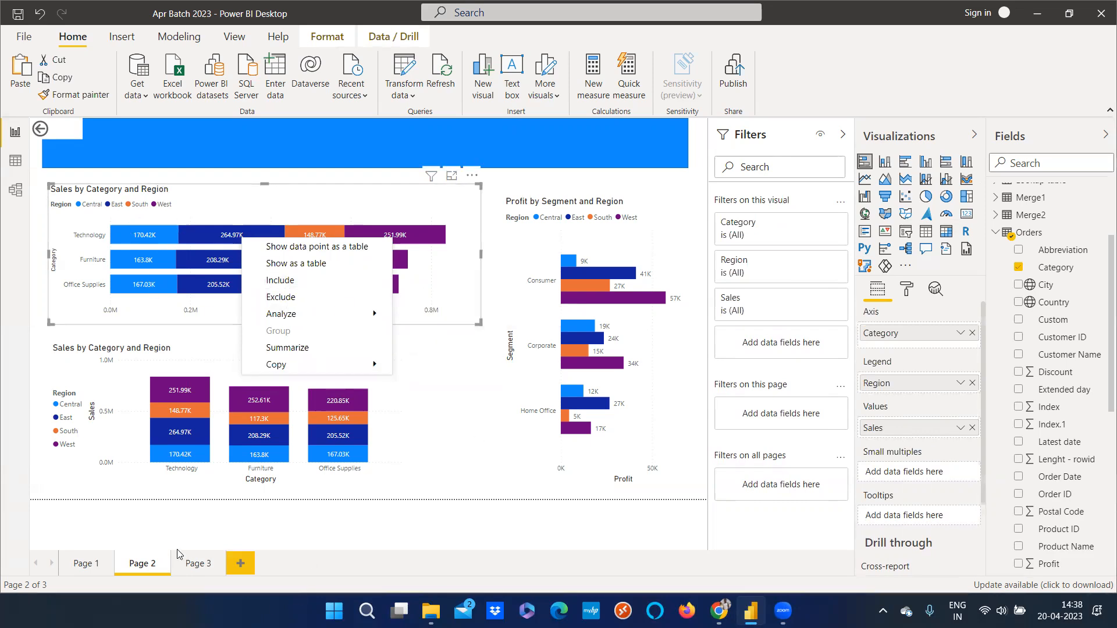
left_click(198, 564)
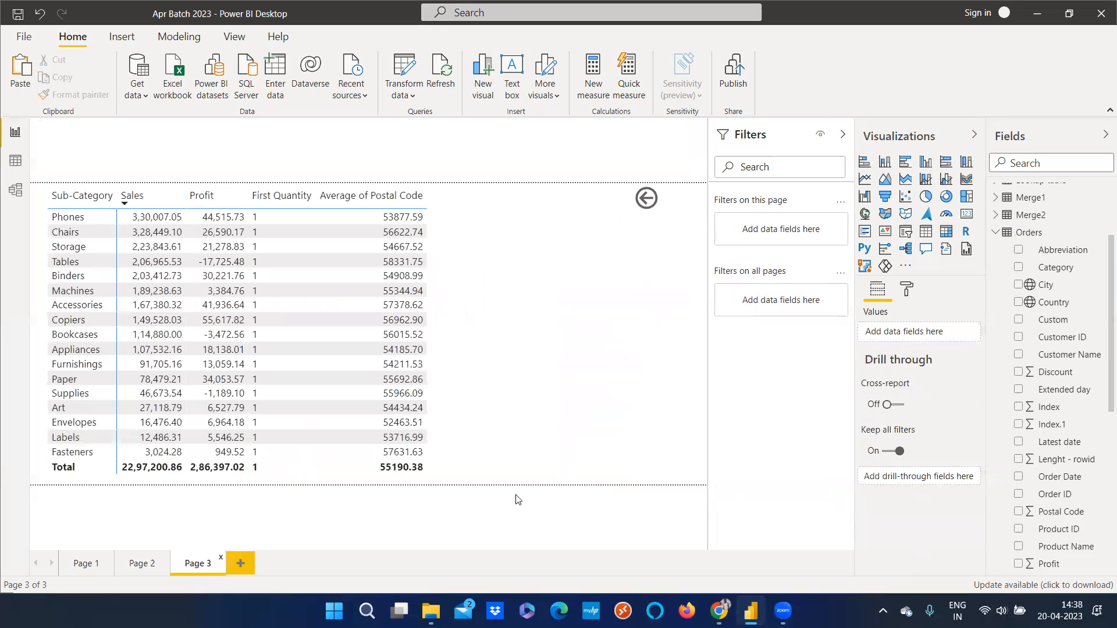
Flip between Page 2 and Page 3 again, selecting the Profit by Segment and Region chart on Page 2
left_click(142, 563)
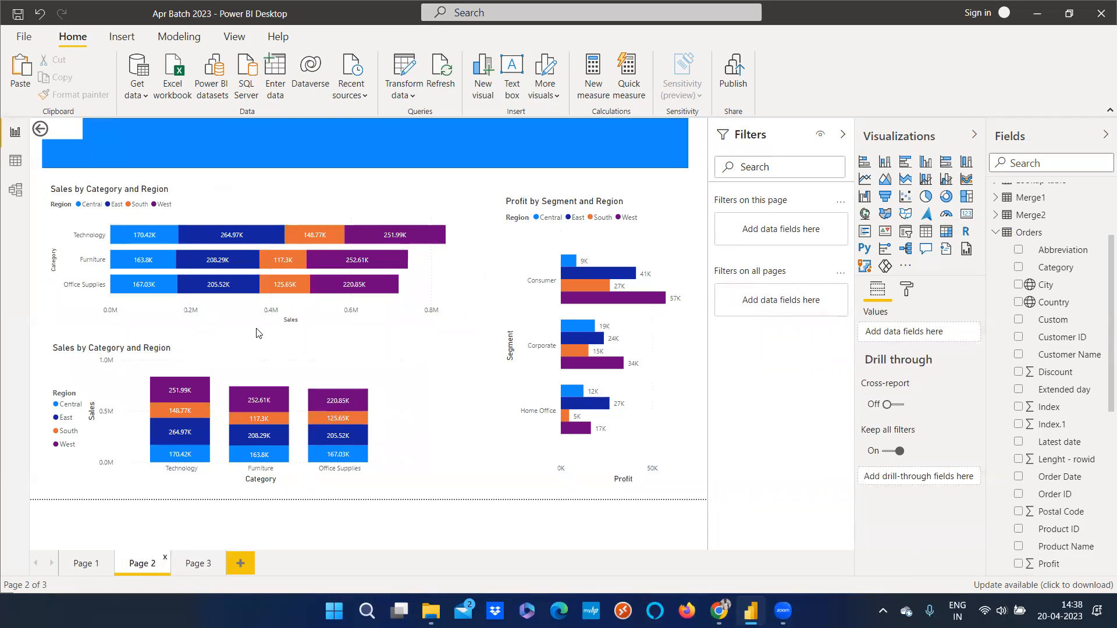
left_click(195, 568)
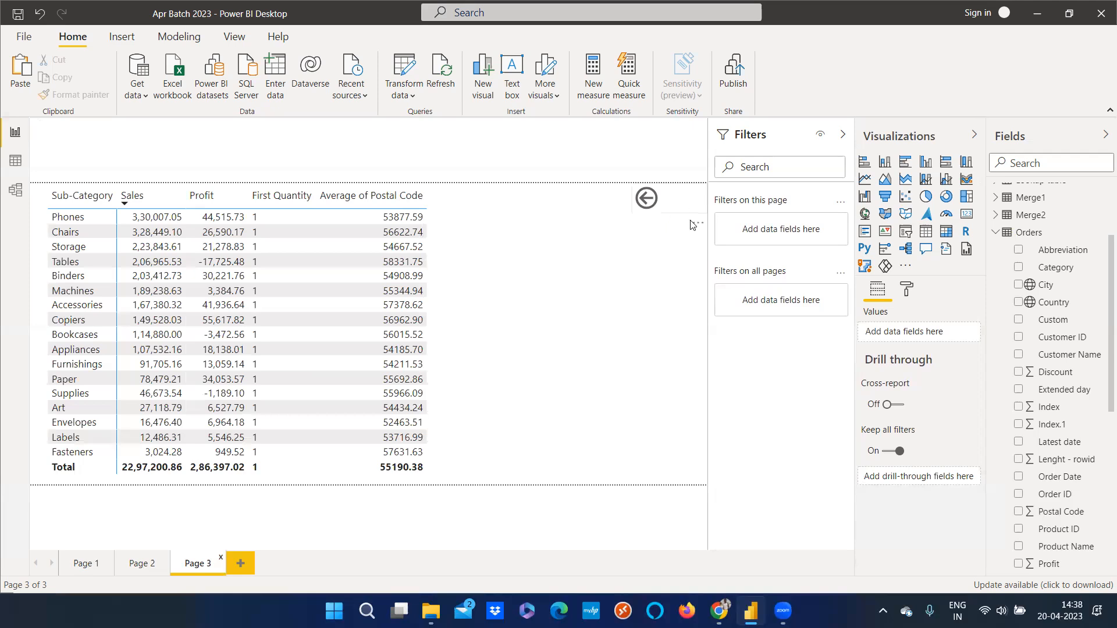
left_click(140, 569)
left_click(74, 150)
left_click(88, 179)
left_click(72, 150)
left_click(83, 180)
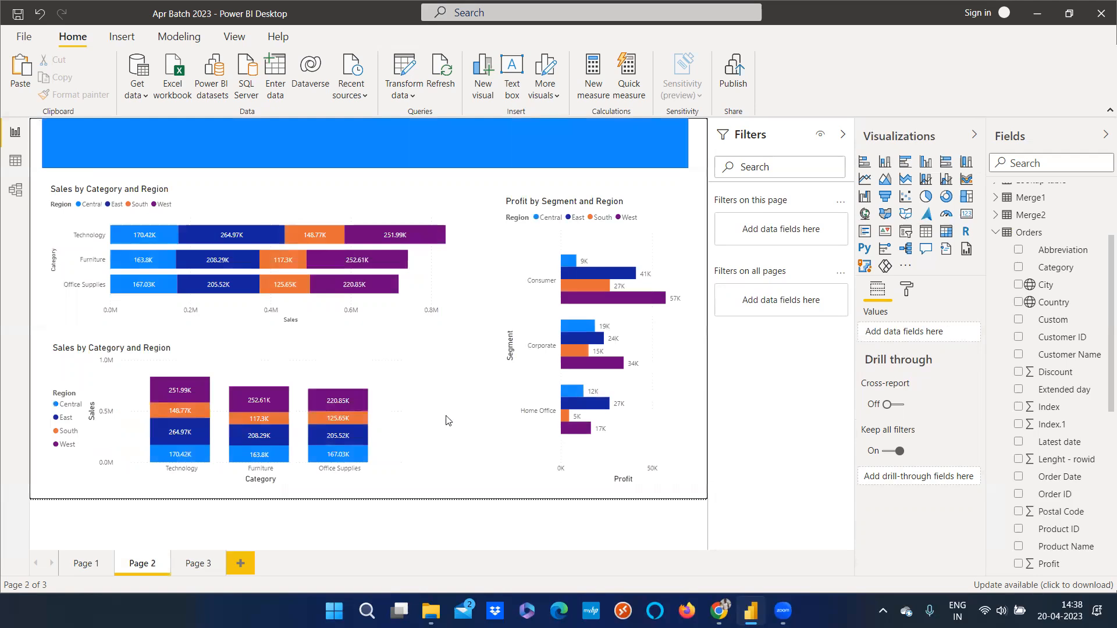
left_click(396, 288)
left_click(398, 293)
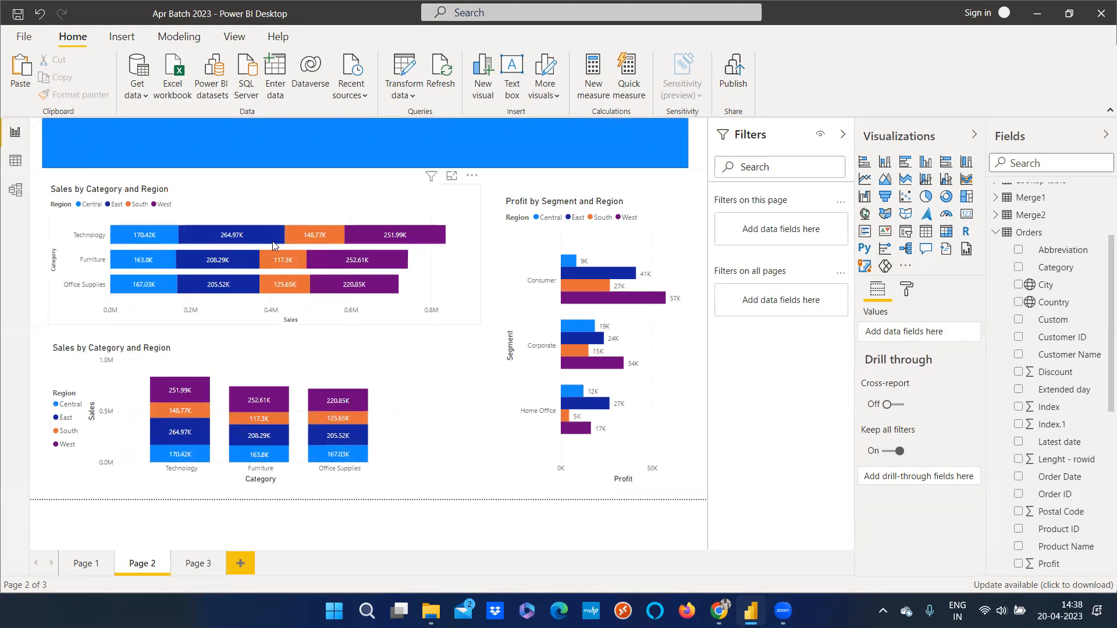
left_click(198, 563)
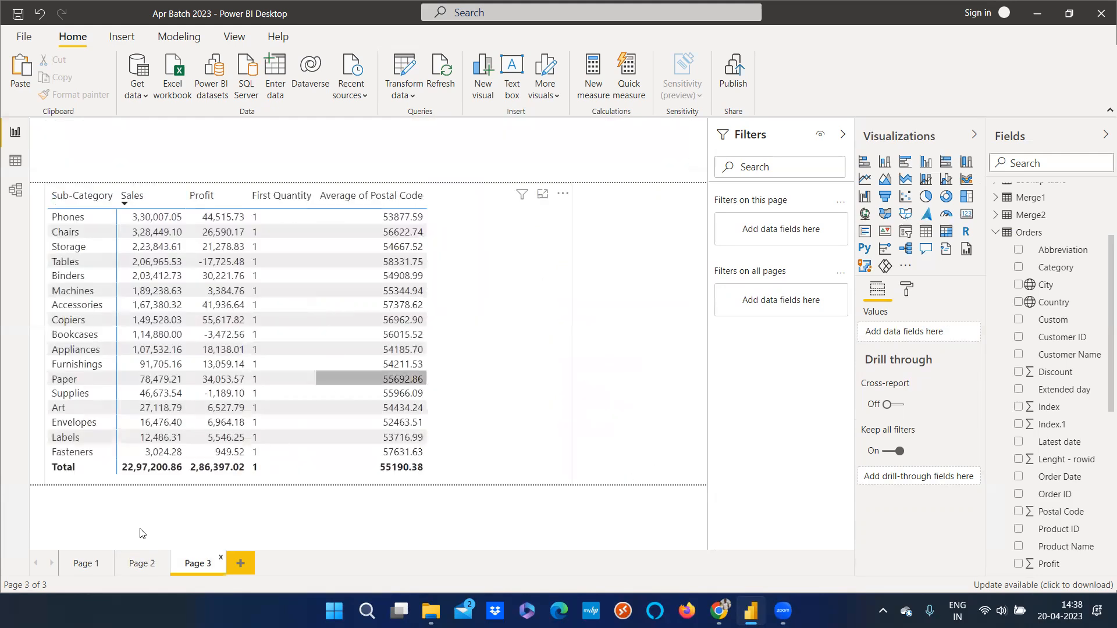
left_click(137, 563)
left_click(602, 256)
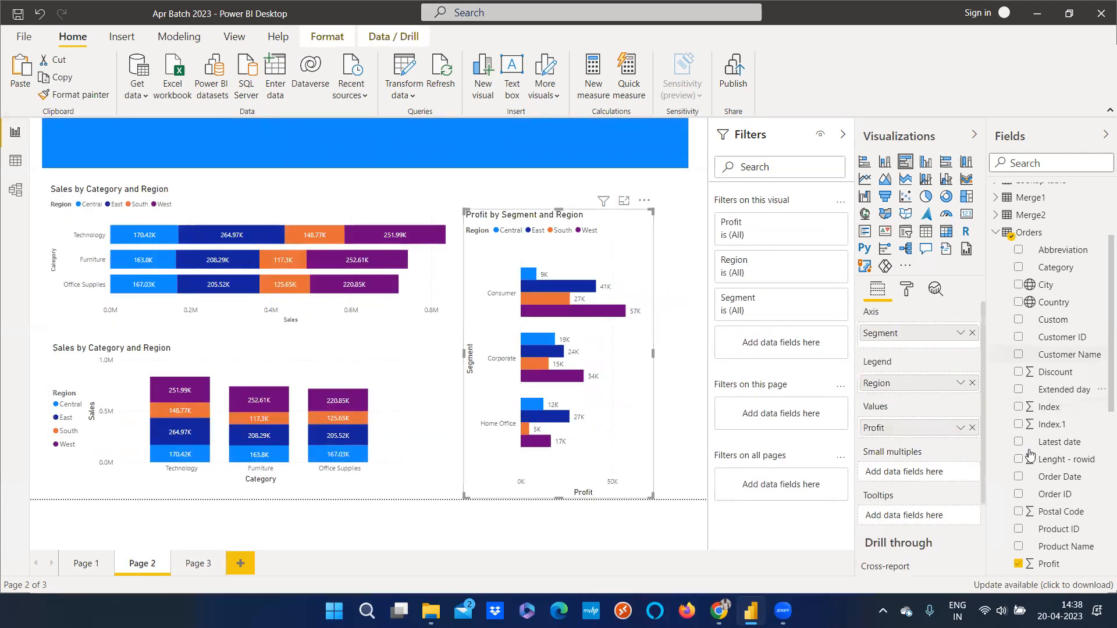
On Page 3, add the Region field to the drill-through filters
left_click(197, 563)
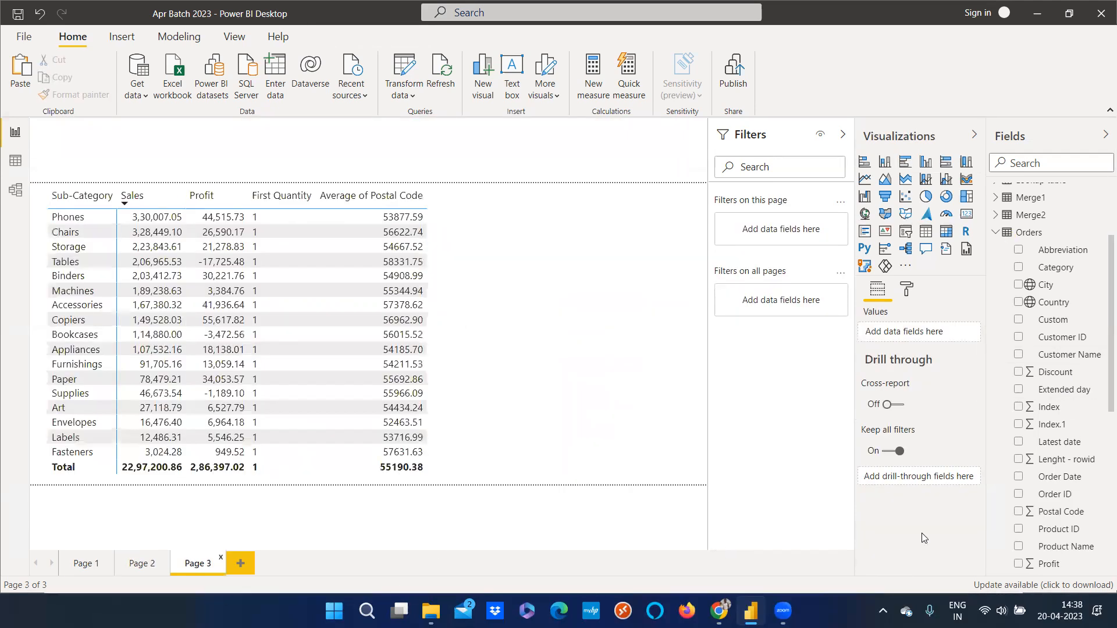
scroll(1076, 483, "down", 1)
scroll(1076, 483, "down", 3)
left_click_drag(1051, 380, 934, 484)
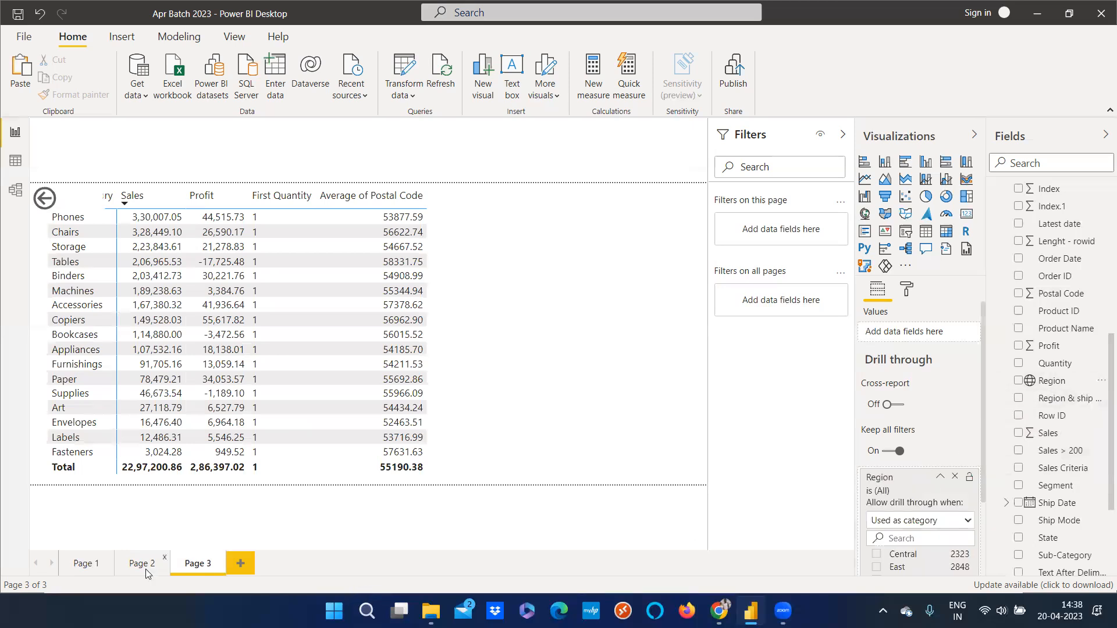
Drill through from the Furniture South bar of the Sales by Category and Region bar chart to Page 3 and inspect its drill-through filters
left_click(146, 564)
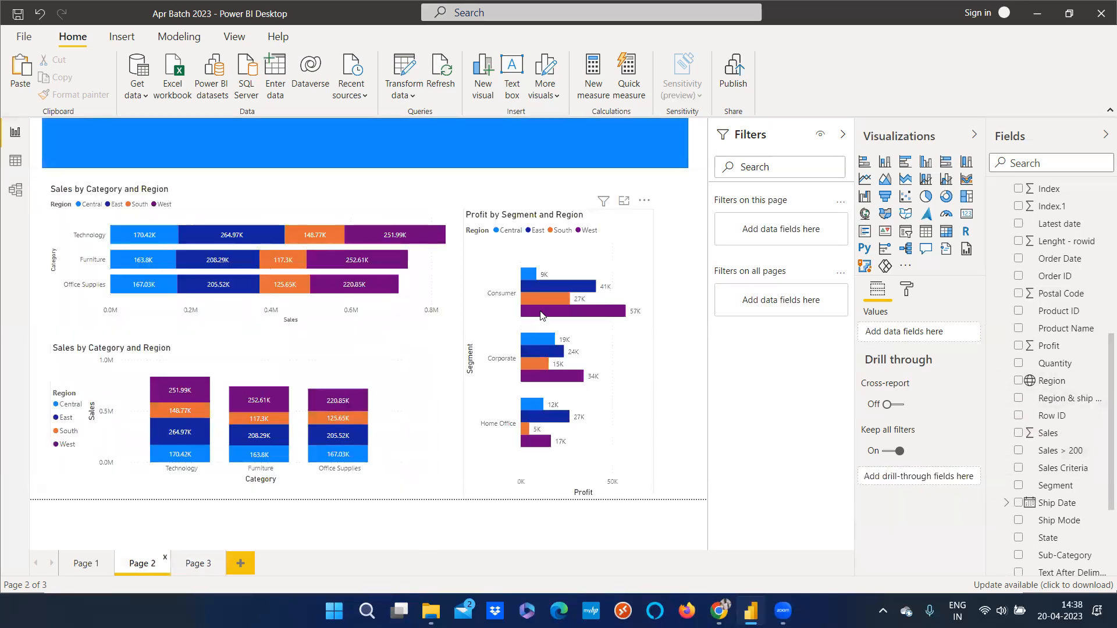
right_click(541, 316)
mouse_move(587, 389)
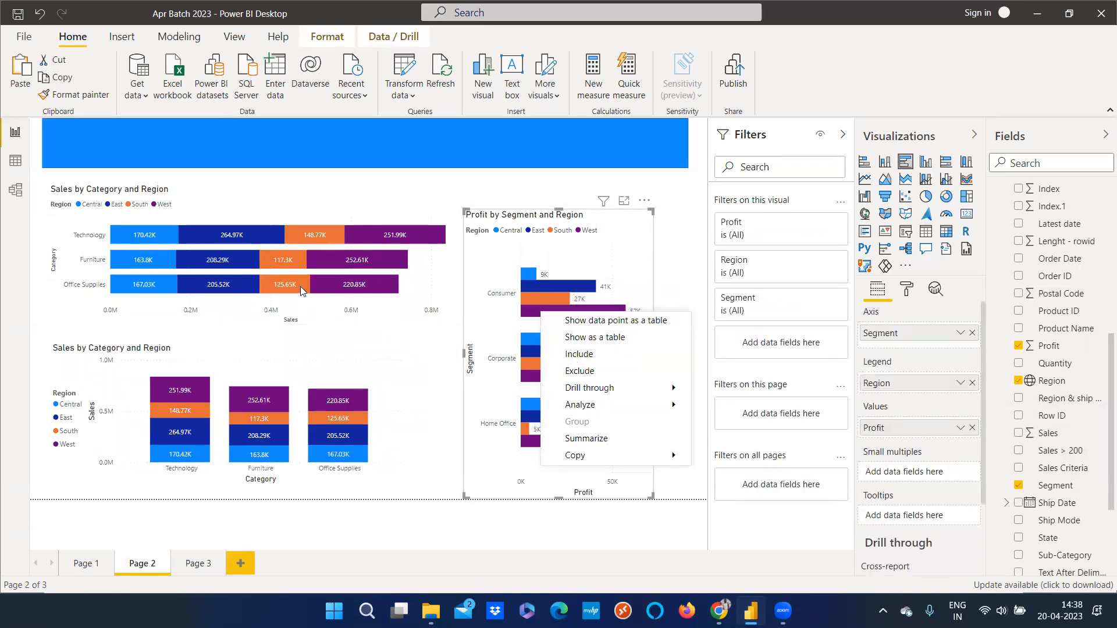
left_click(276, 260)
right_click(276, 260)
mouse_move(316, 342)
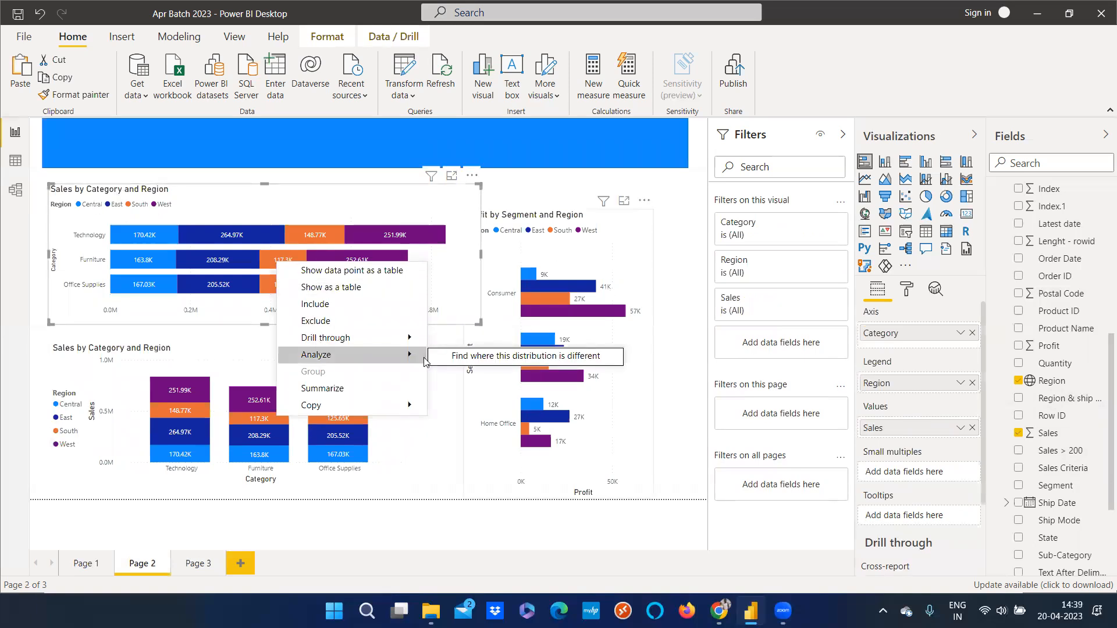
left_click(437, 444)
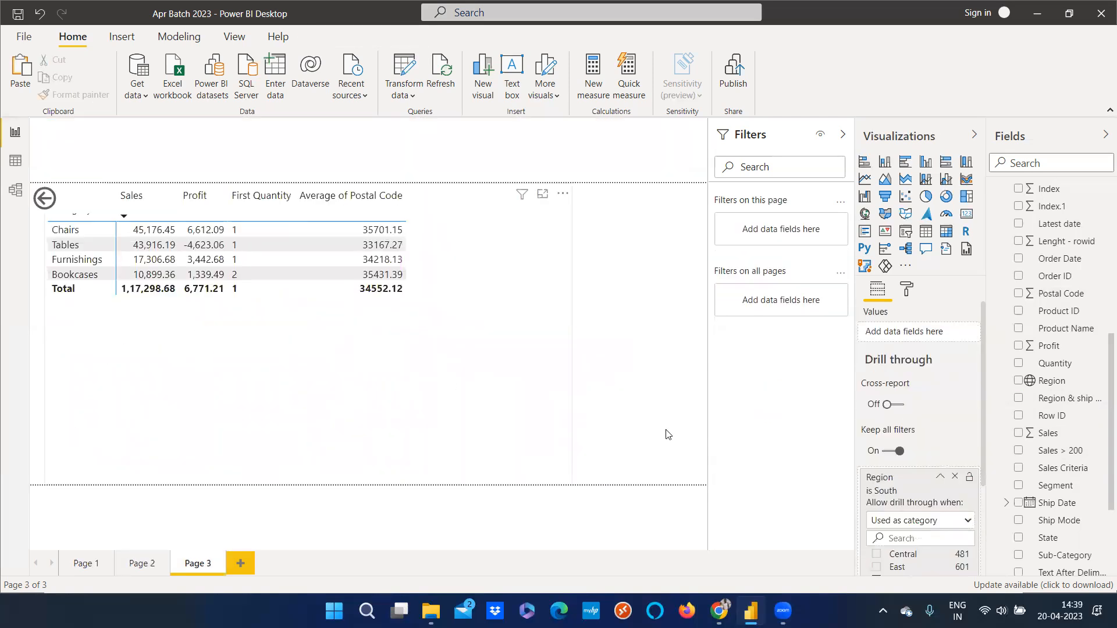
left_click(940, 477)
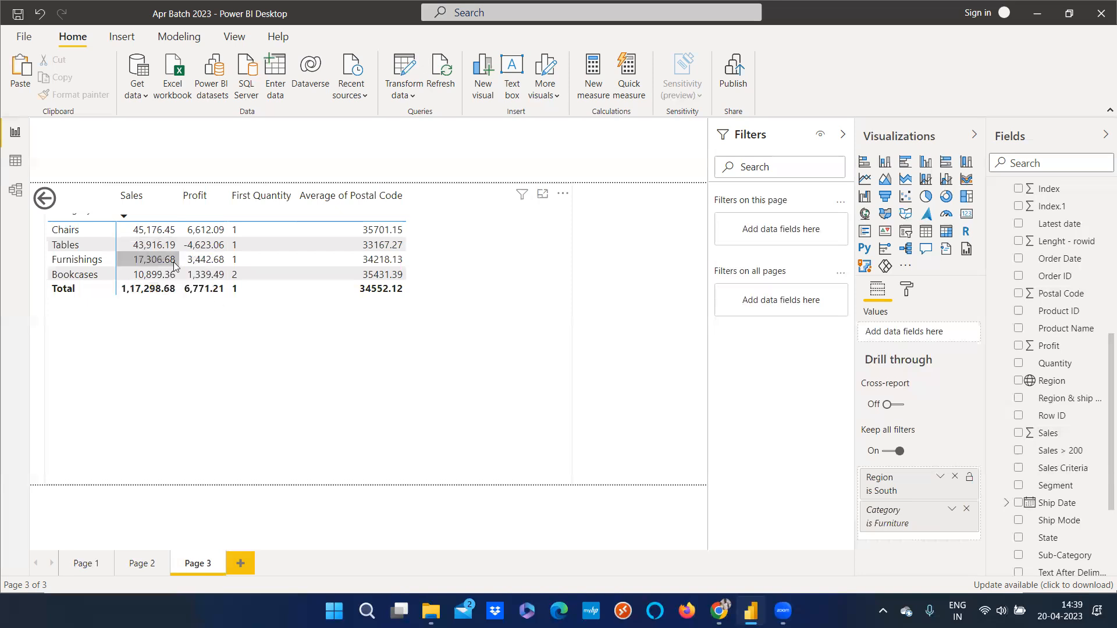
Return to Page 2 and resize the Sales by Category and Region bar chart narrower
left_click(50, 199, "ctrl")
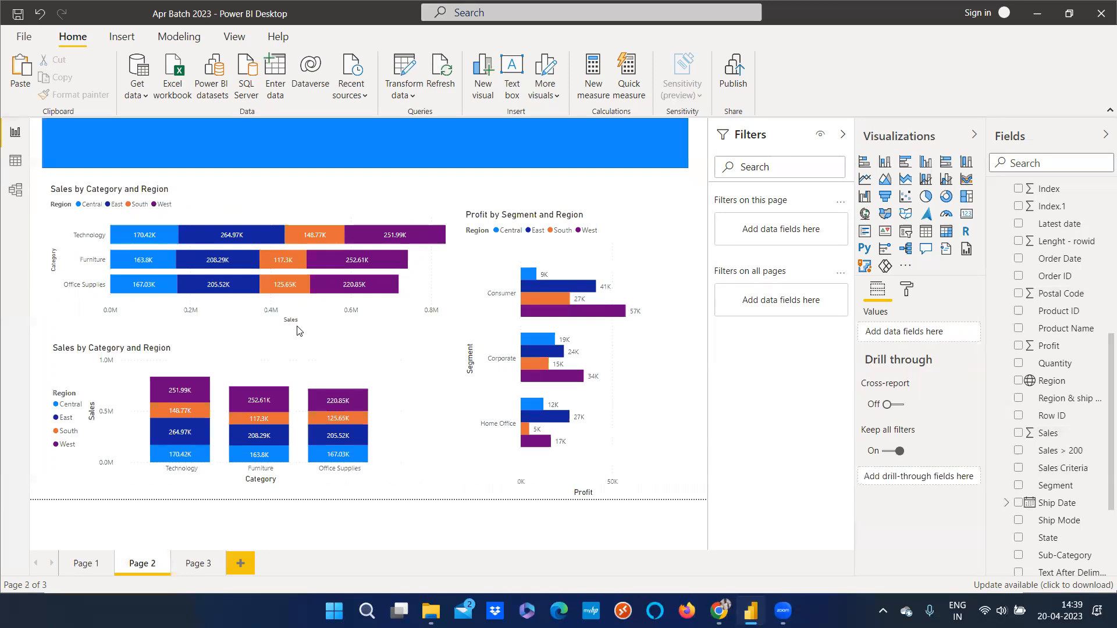
left_click(364, 325)
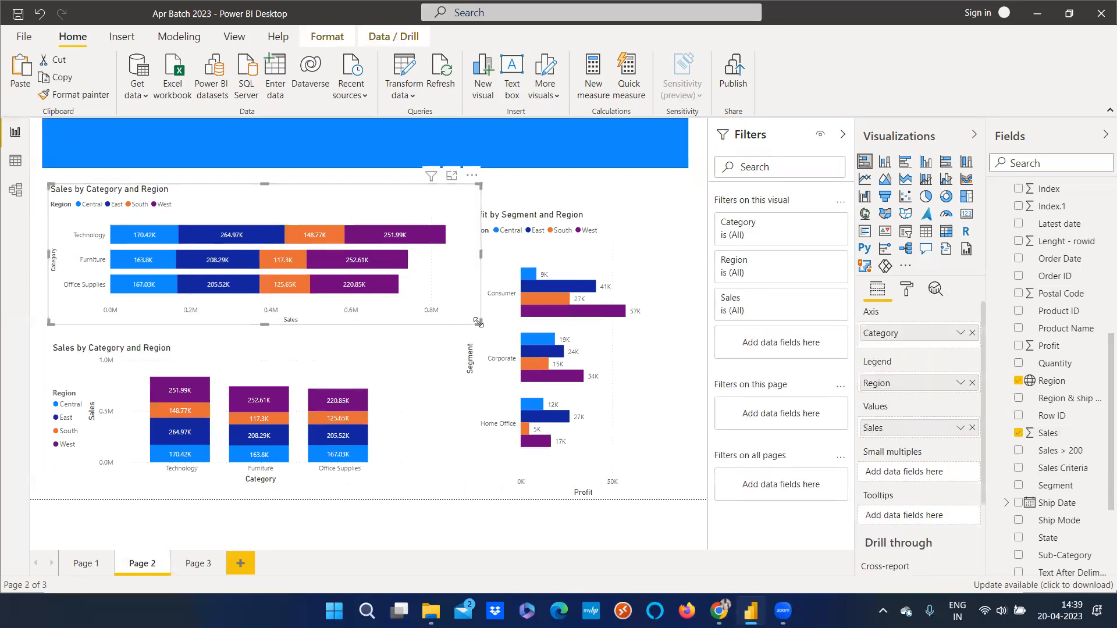
left_click_drag(479, 324, 410, 320)
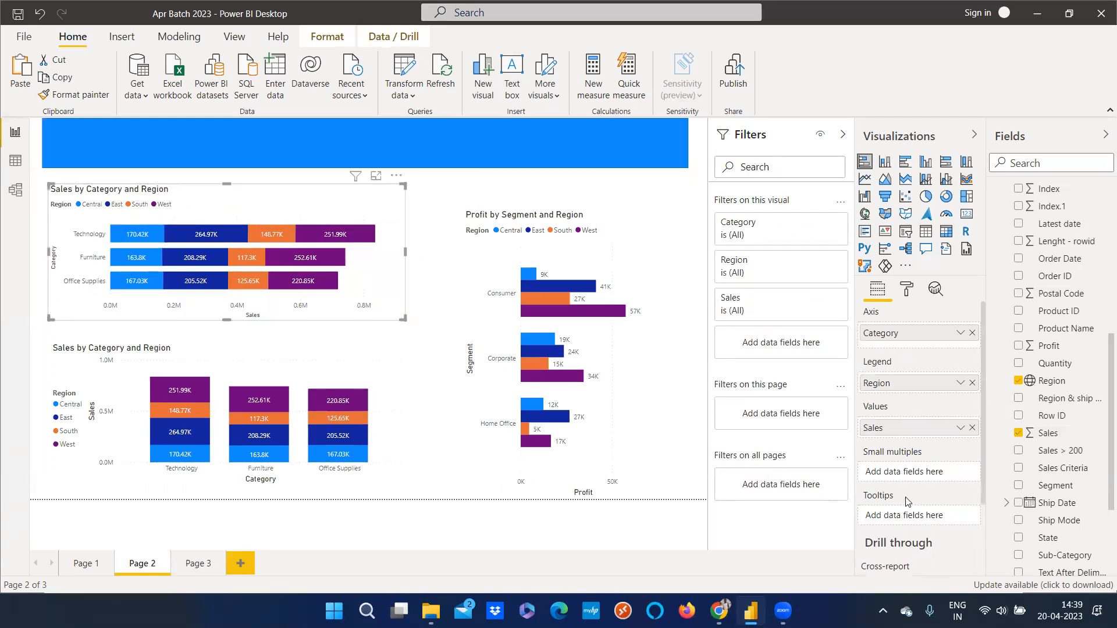
Review the bar chart's drill-through settings and open its context menu on an Office Supplies bar, then dismiss it
scroll(888, 442, "down", 3)
scroll(893, 378, "up", 3)
scroll(899, 471, "down", 2)
scroll(886, 447, "down", 1)
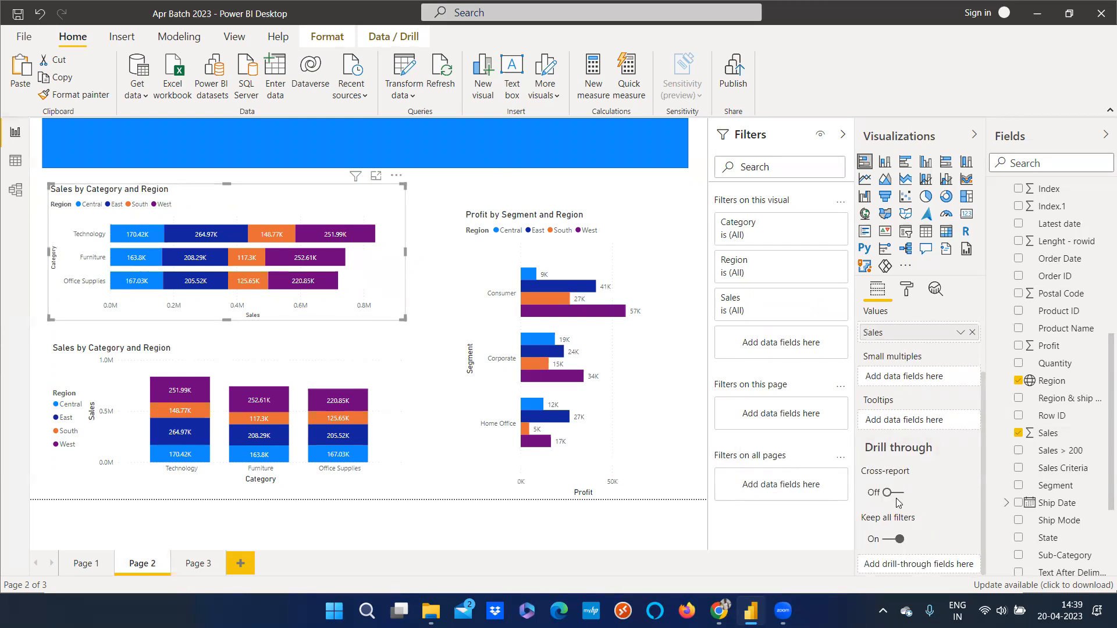
right_click(274, 284)
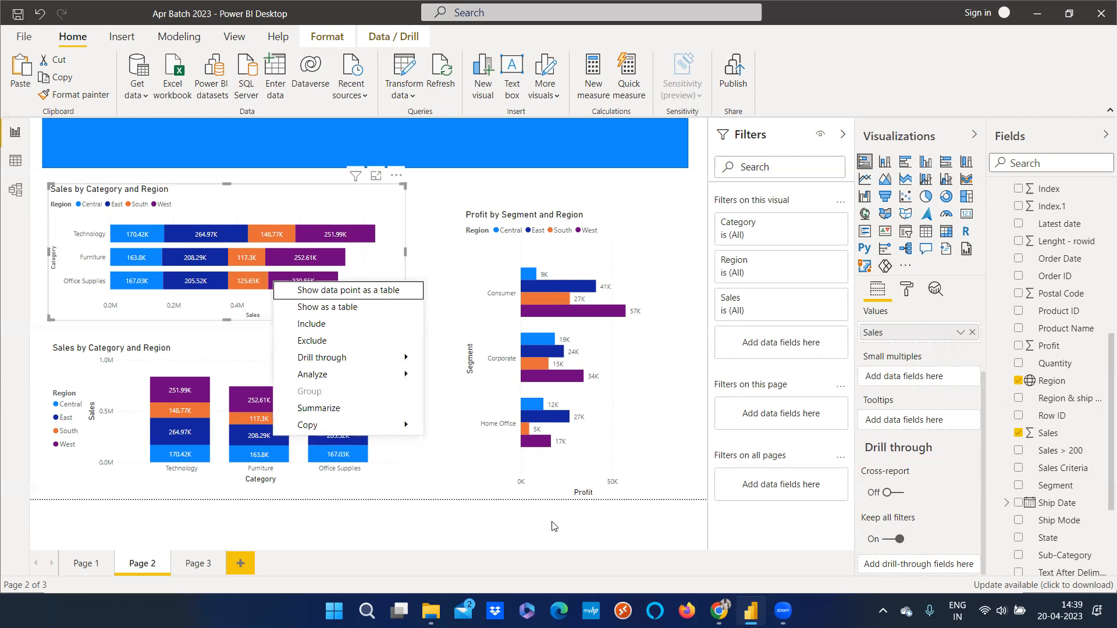
left_click(492, 233)
left_click(426, 469)
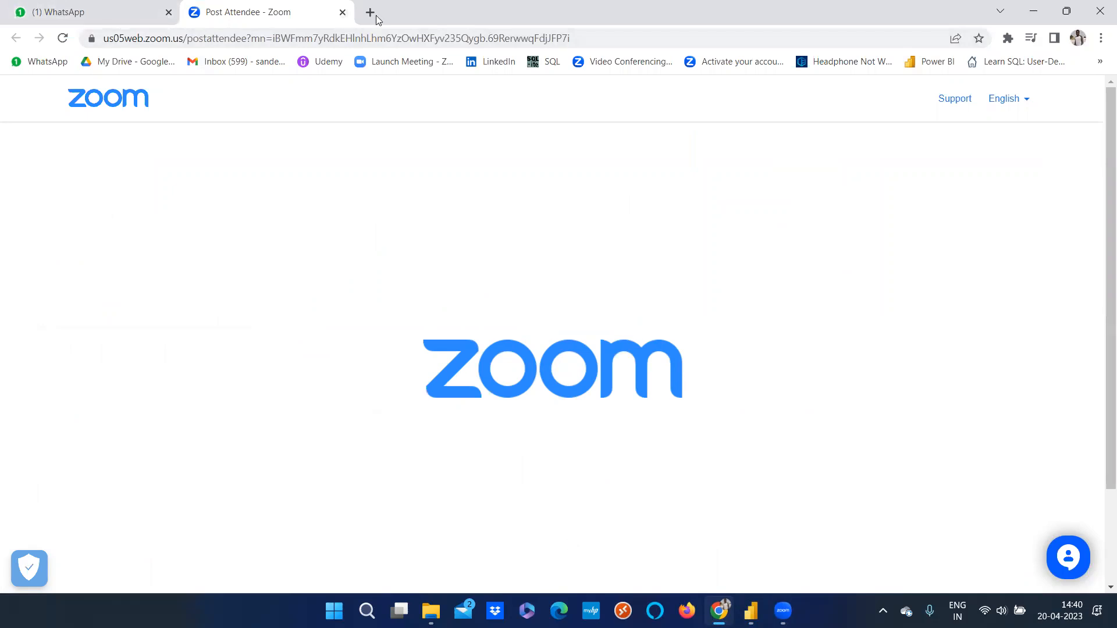
Open the Power BI service in a new browser tab and view the signed-in account profile
key("ctrl+t")
left_click(932, 61)
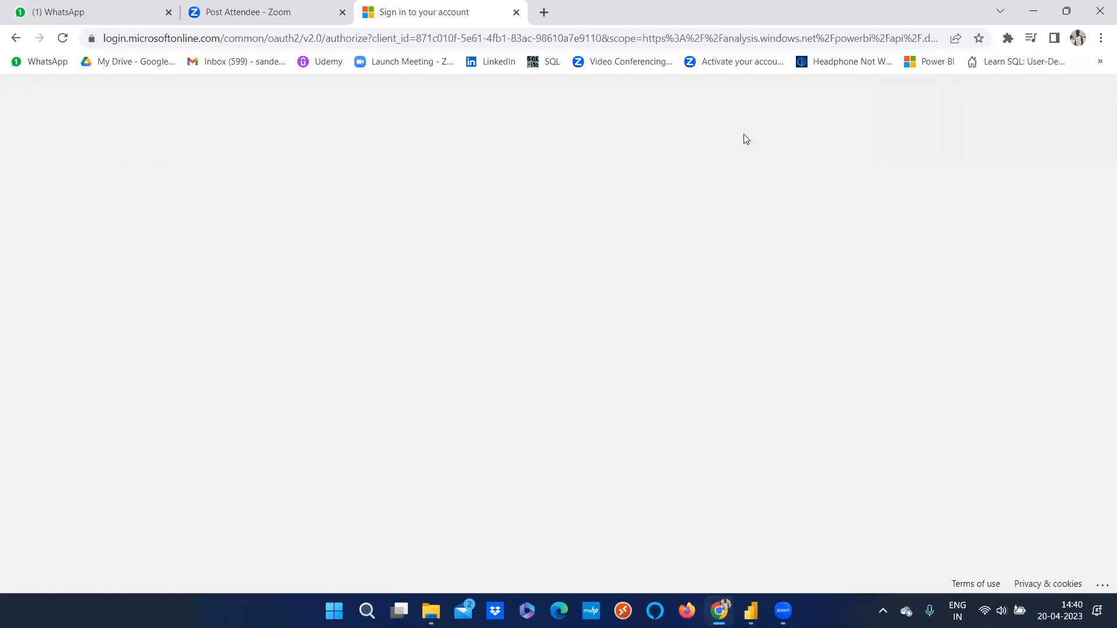
left_click(565, 447)
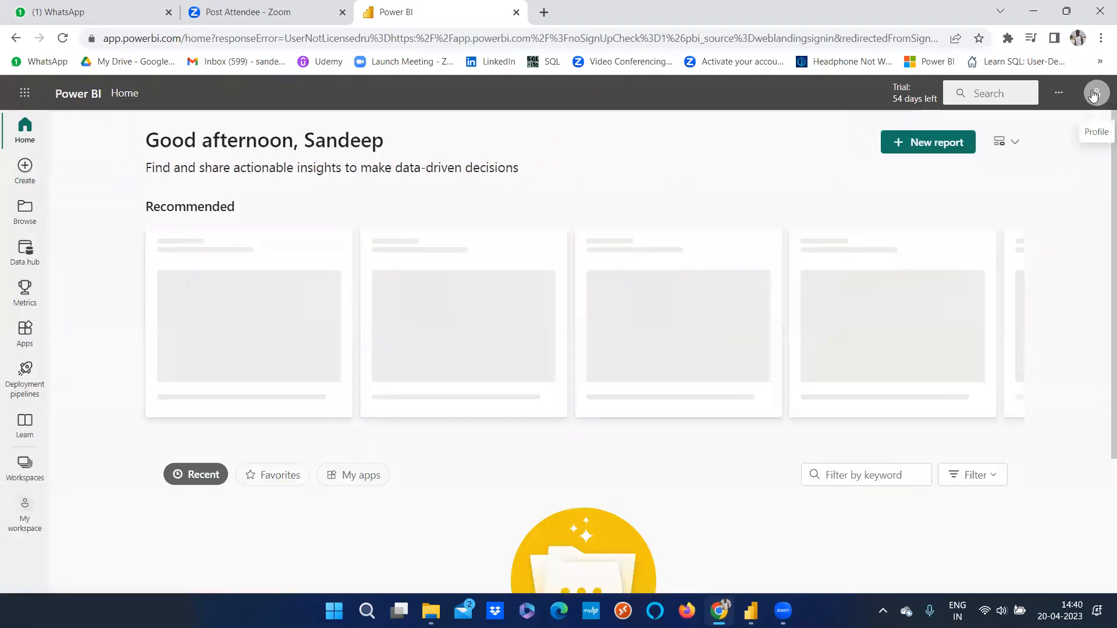
left_click(1096, 94)
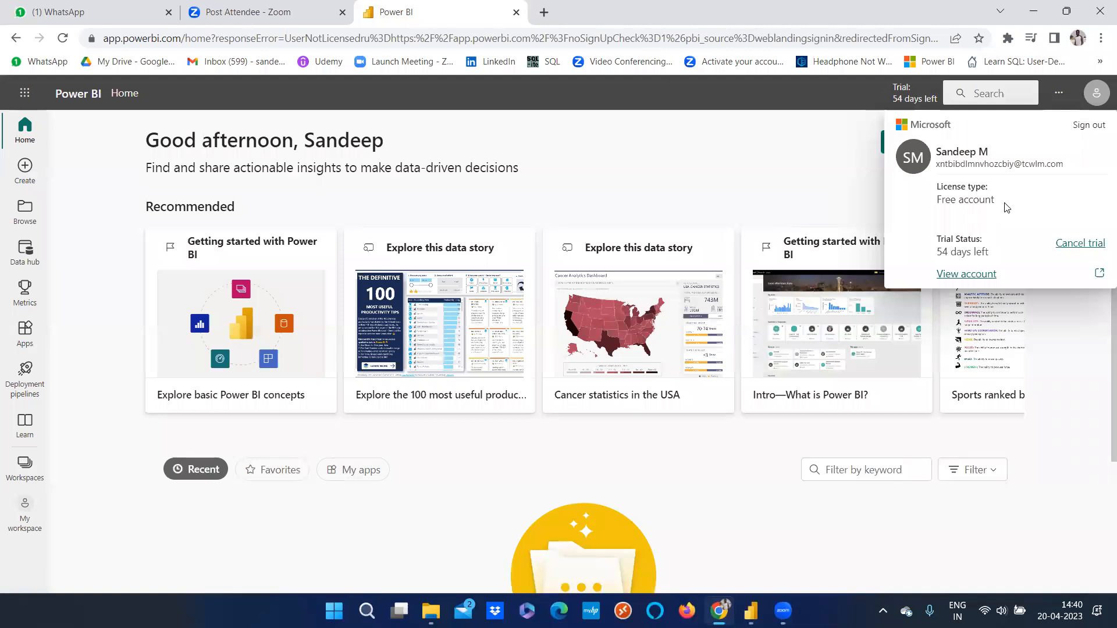
key("Escape")
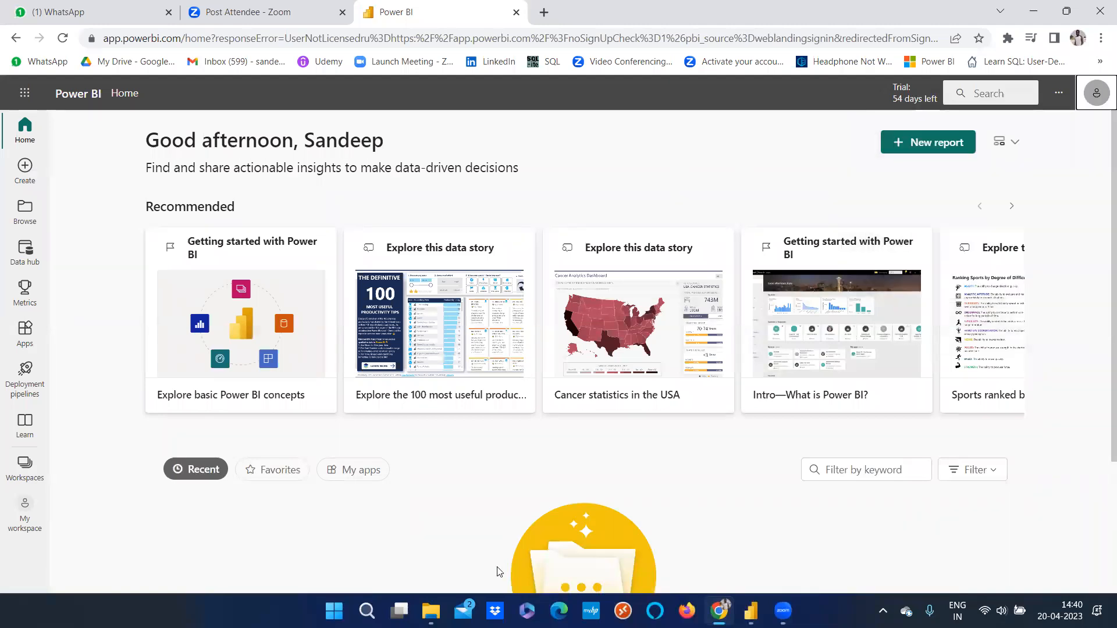